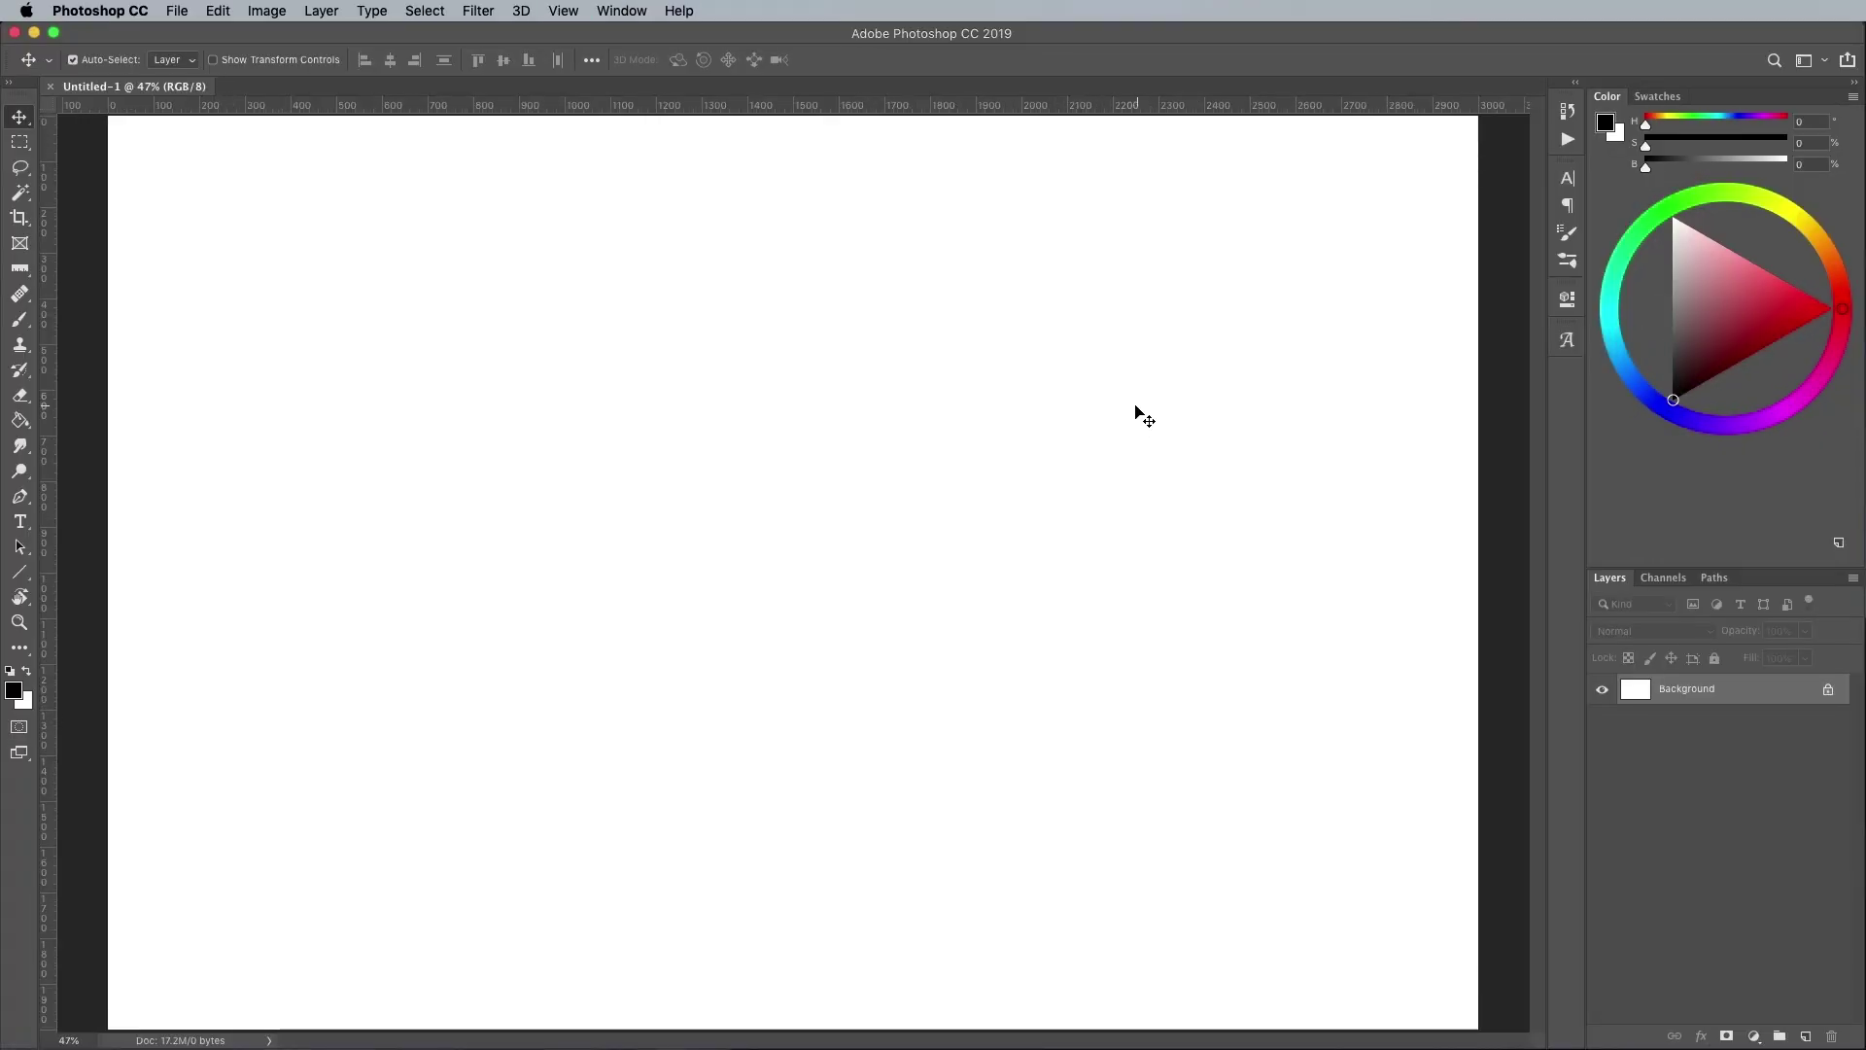
Set the foreground color to mint green caebe2 and fill the background layer with it.
{"action": "left_click", "coordinate": [16, 692]}
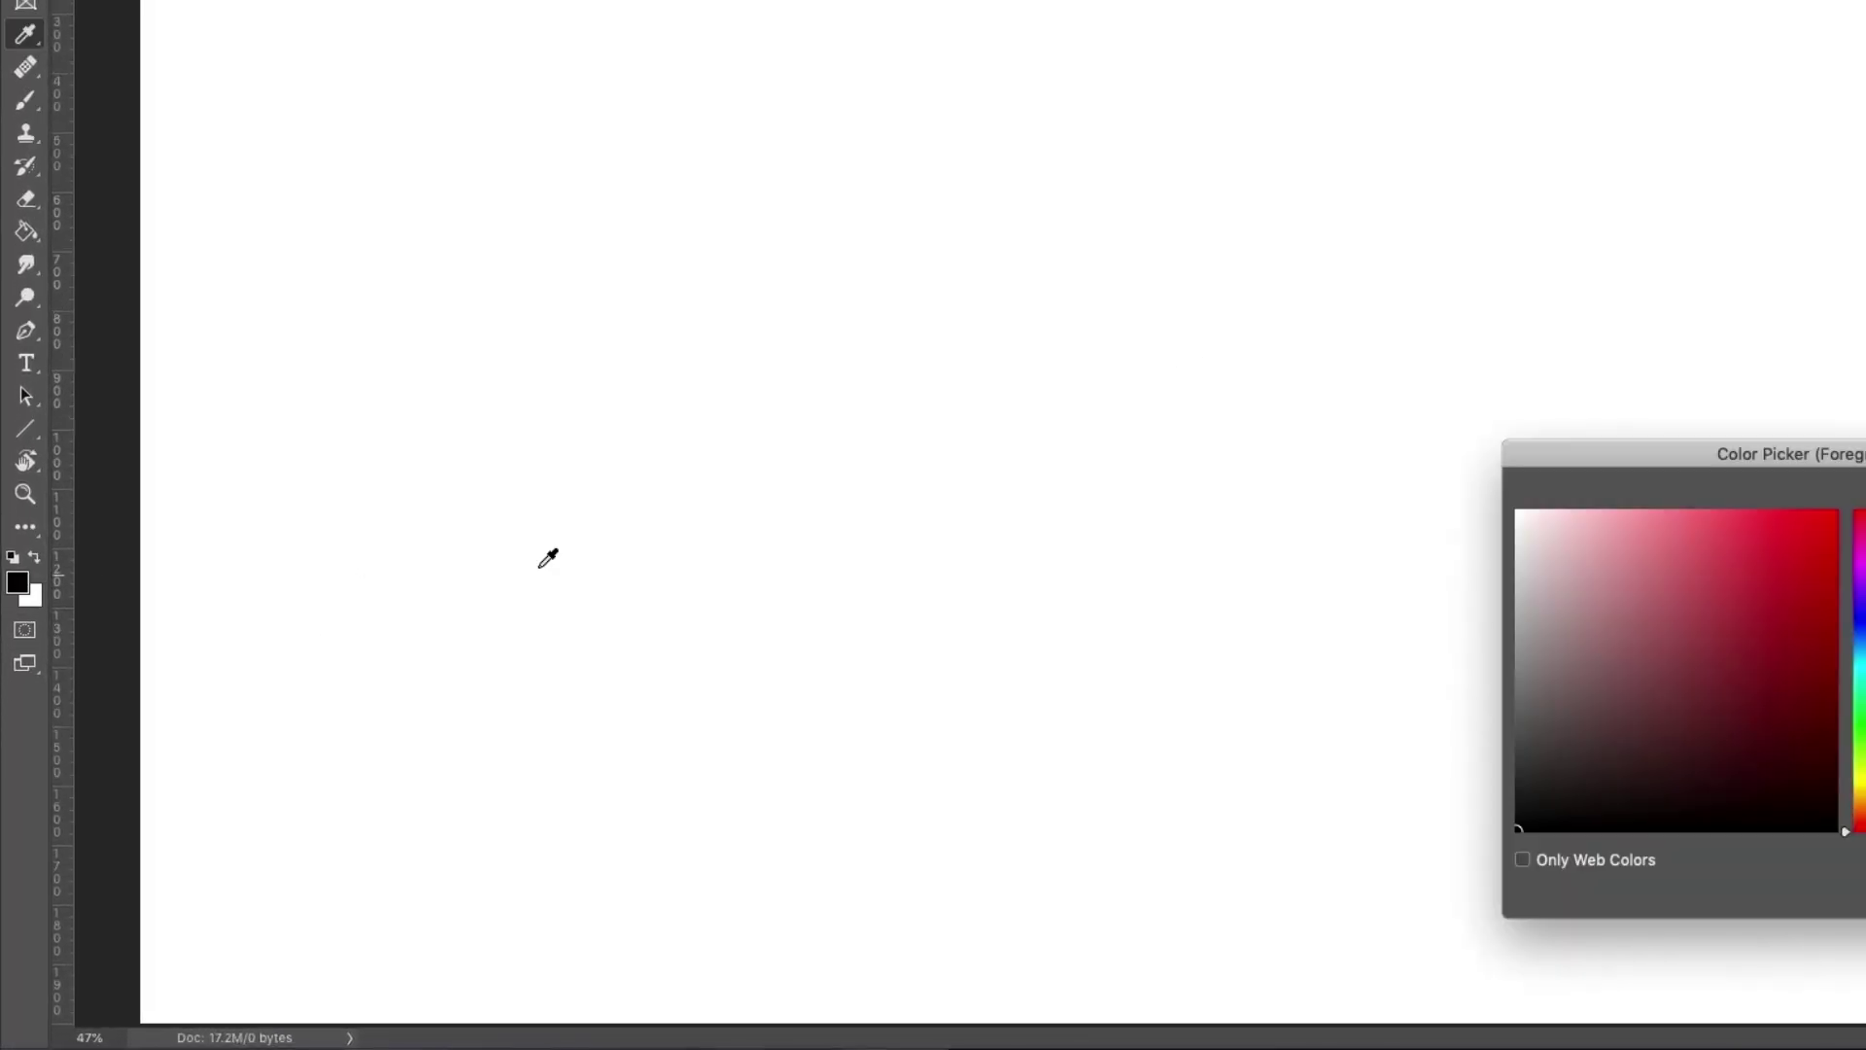
{"action": "left_click_drag", "start_coordinate": [1847, 459], "coordinate": [1190, 163]}
{"action": "left_click_drag", "start_coordinate": [1014, 216], "coordinate": [1017, 236]}
{"action": "left_click_drag", "start_coordinate": [1208, 530], "coordinate": [1208, 380]}
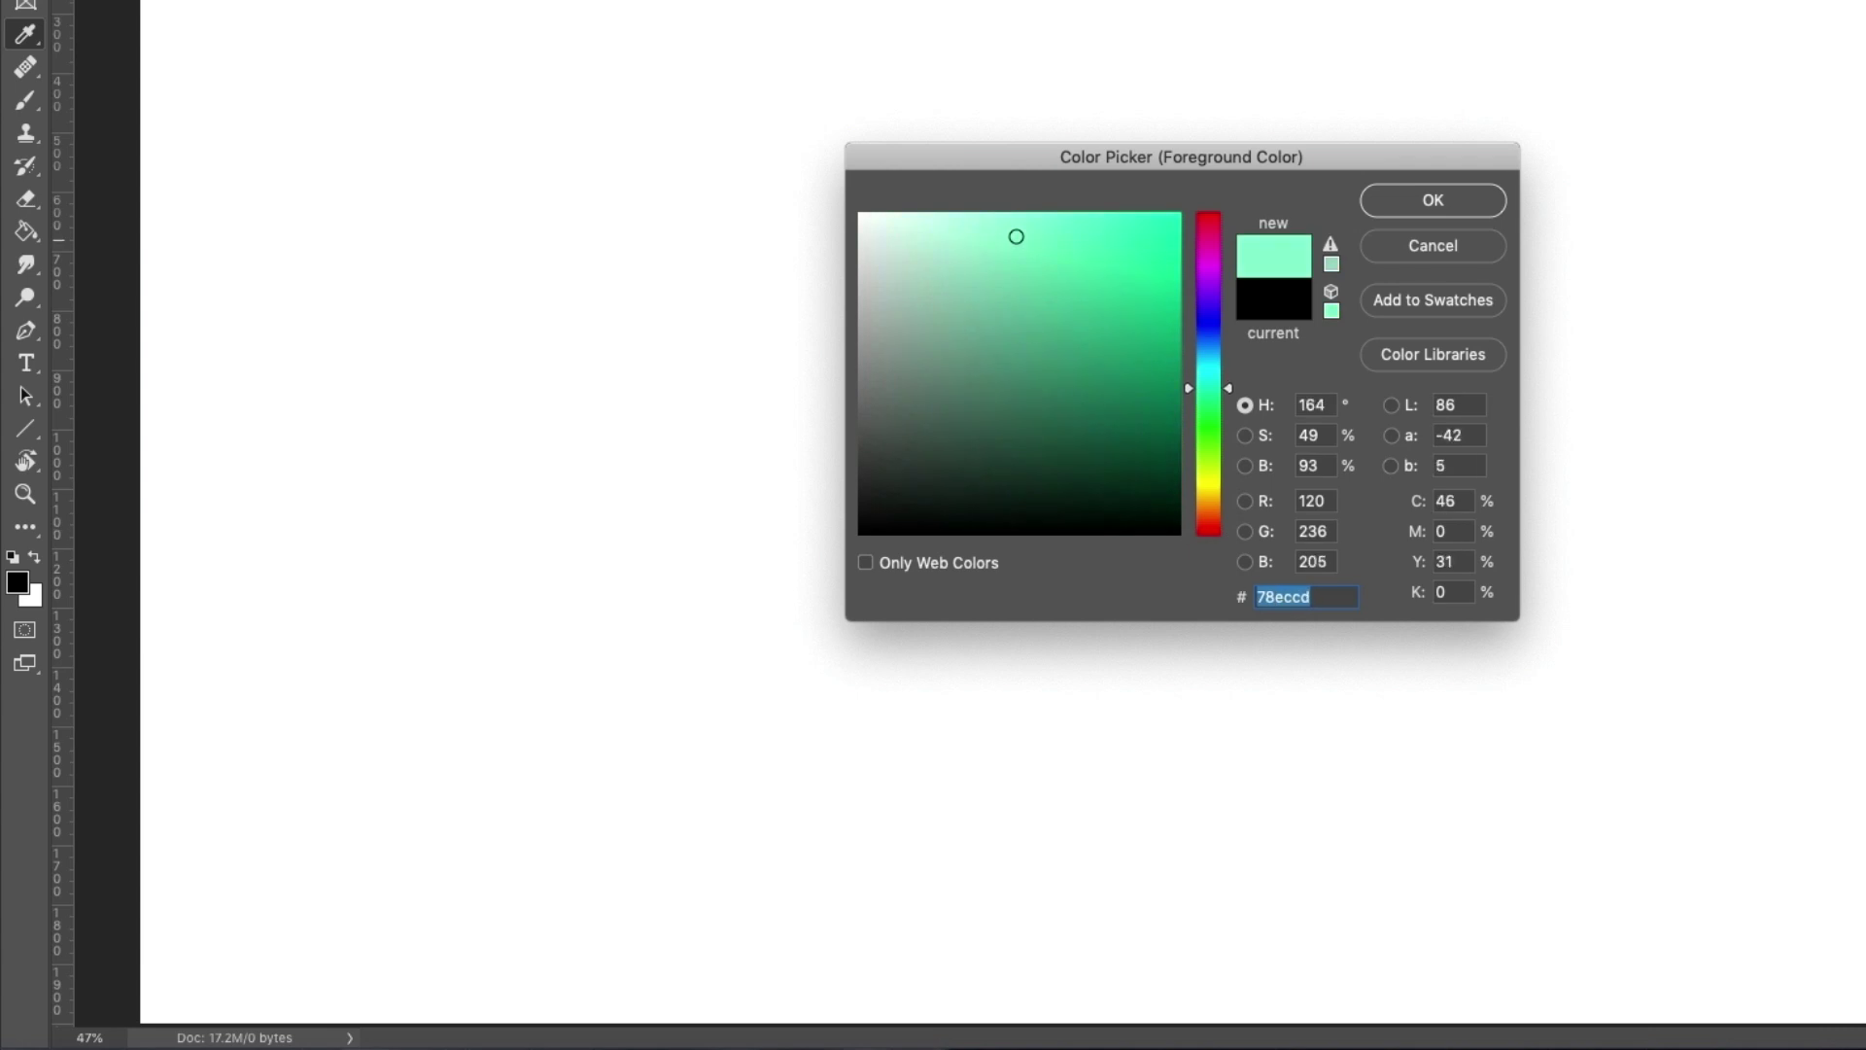
{"action": "type", "text": "ccece3"}
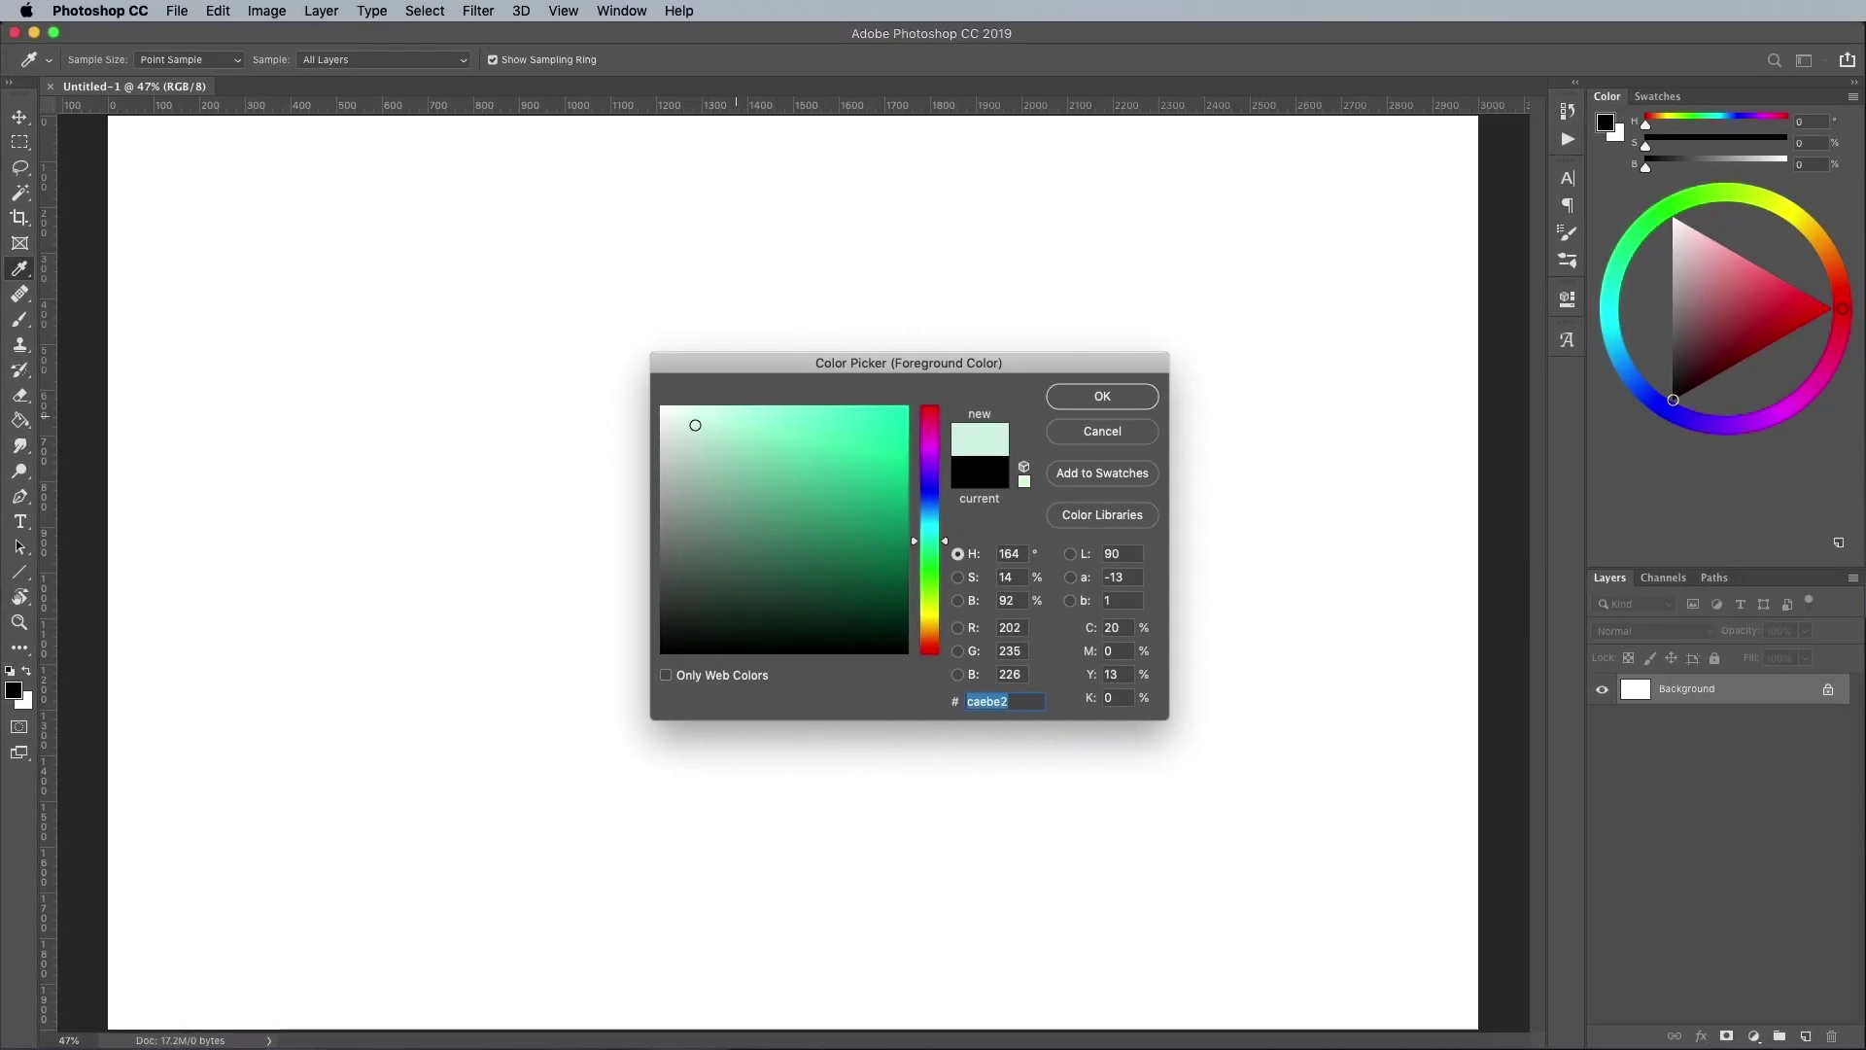
{"action": "key", "text": "Return"}
{"action": "key", "text": "v"}
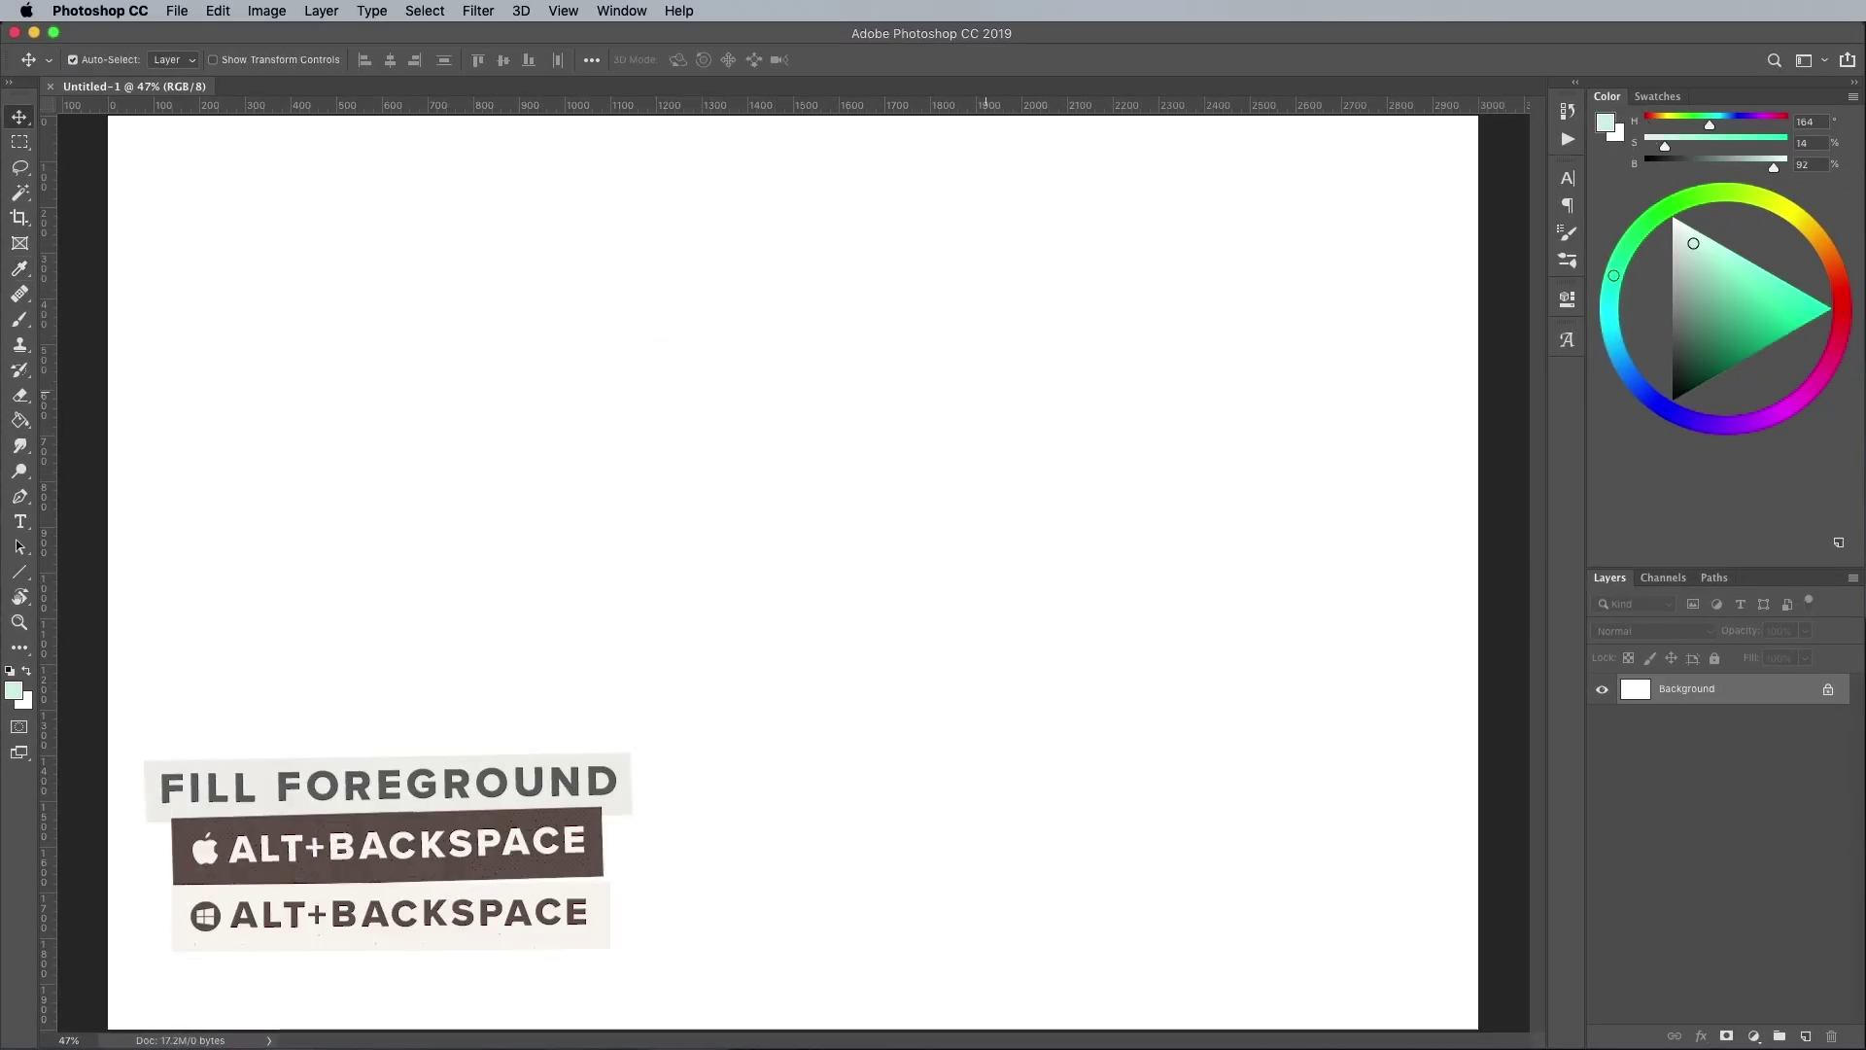
{"action": "key", "text": "alt+BackSpace"}
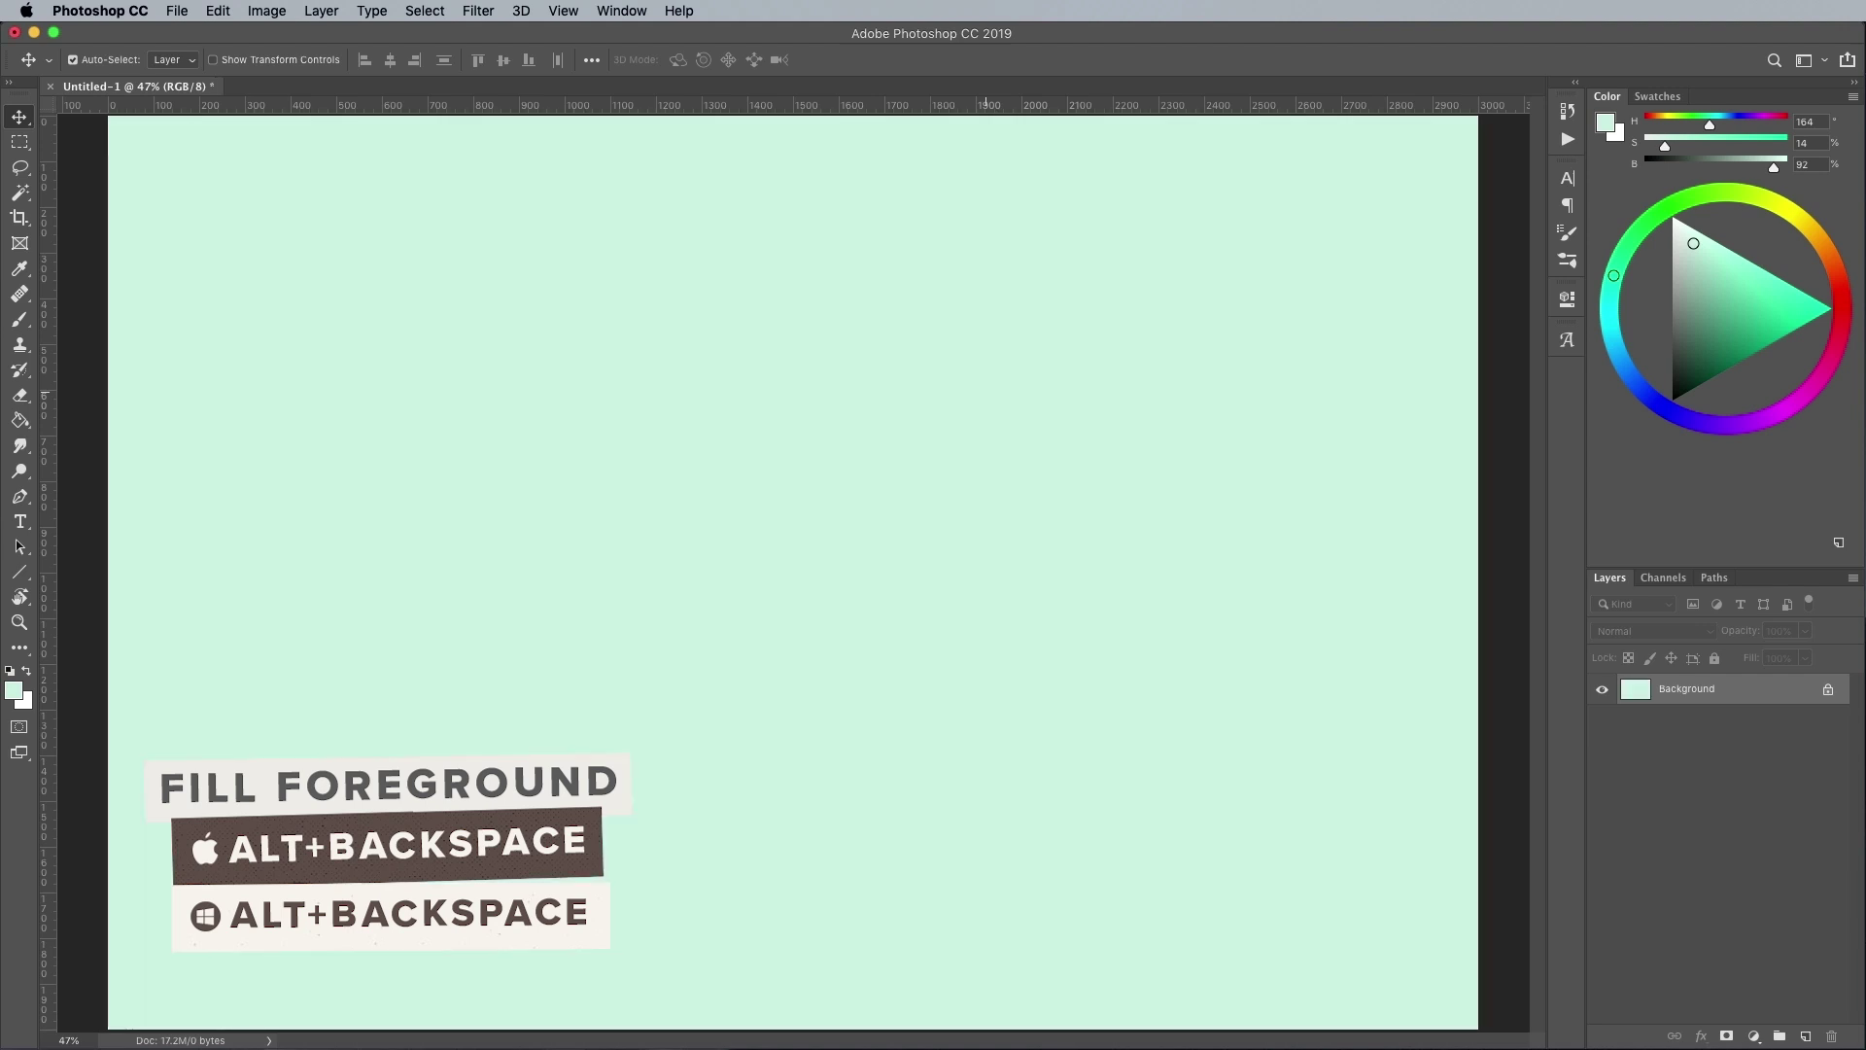
Make a circular selection about 1600 px wide in the middle of the canvas with the Elliptical Marquee and add a new layer.
{"action": "key", "text": "m"}
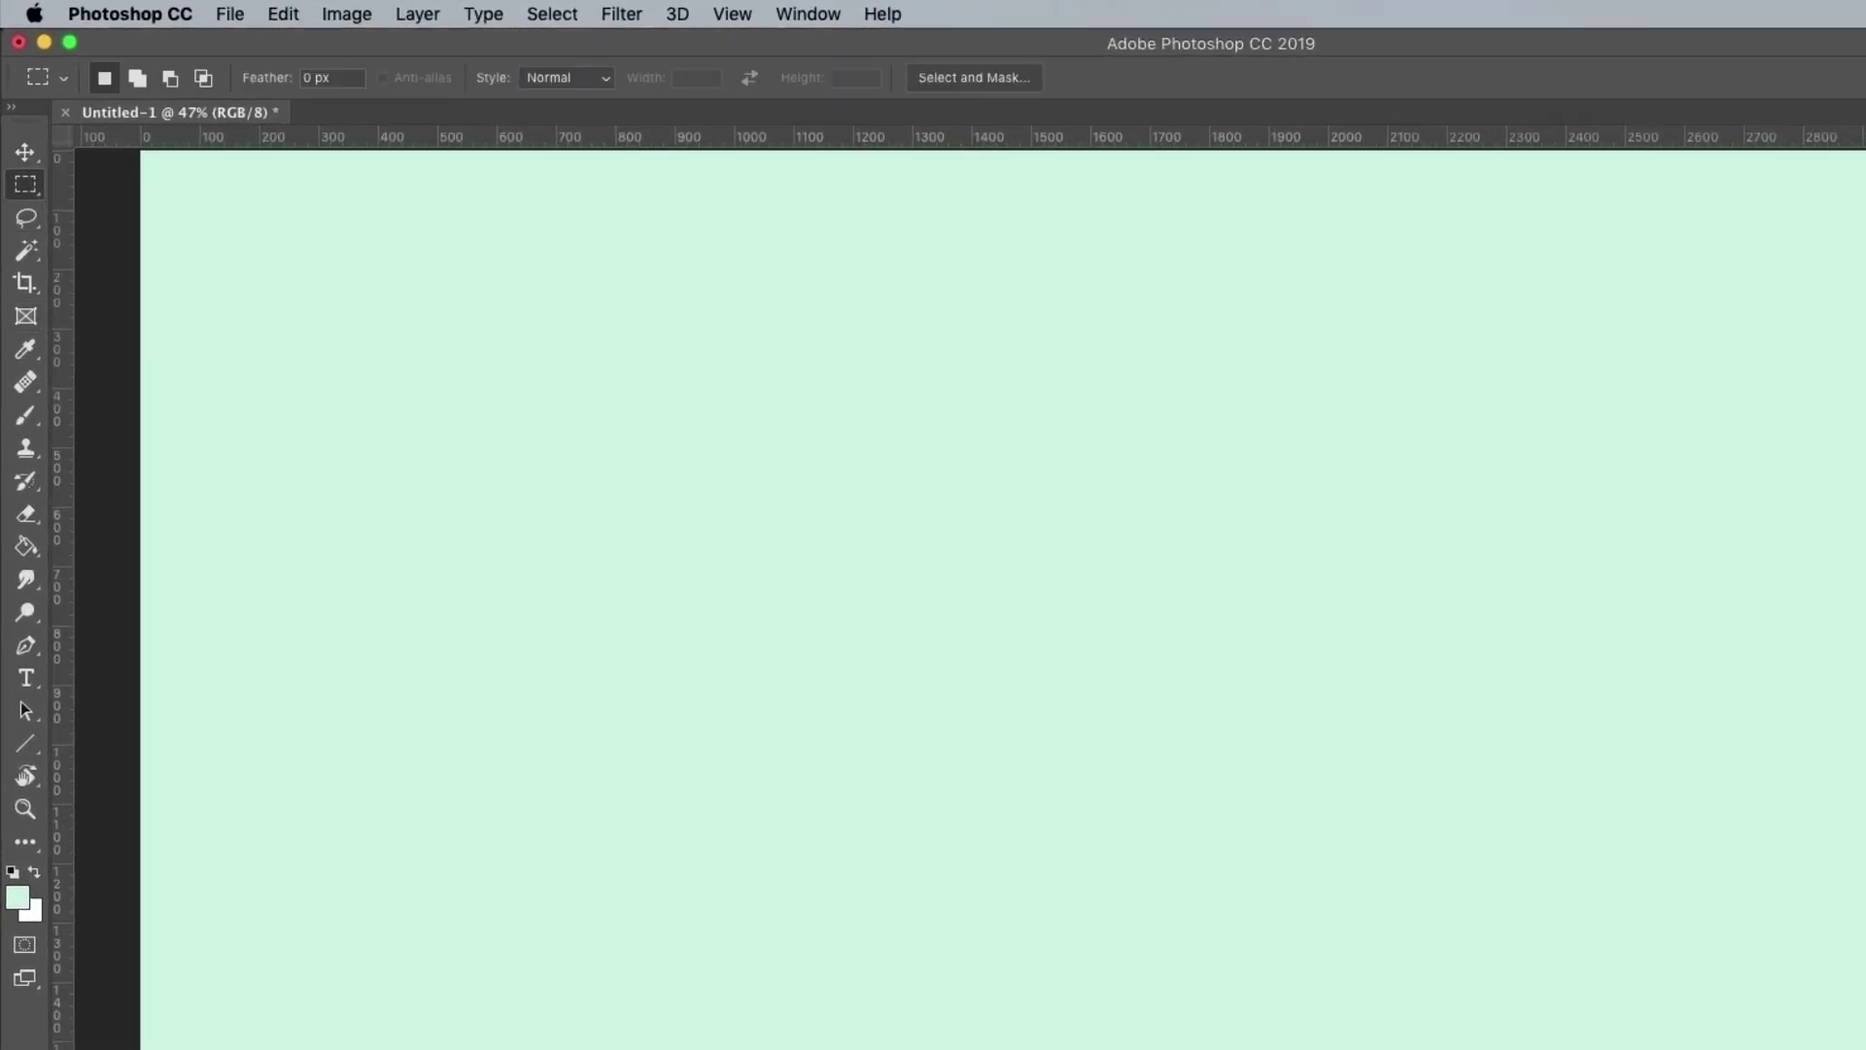
{"action": "right_click", "coordinate": [25, 184]}
{"action": "left_click", "coordinate": [146, 206]}
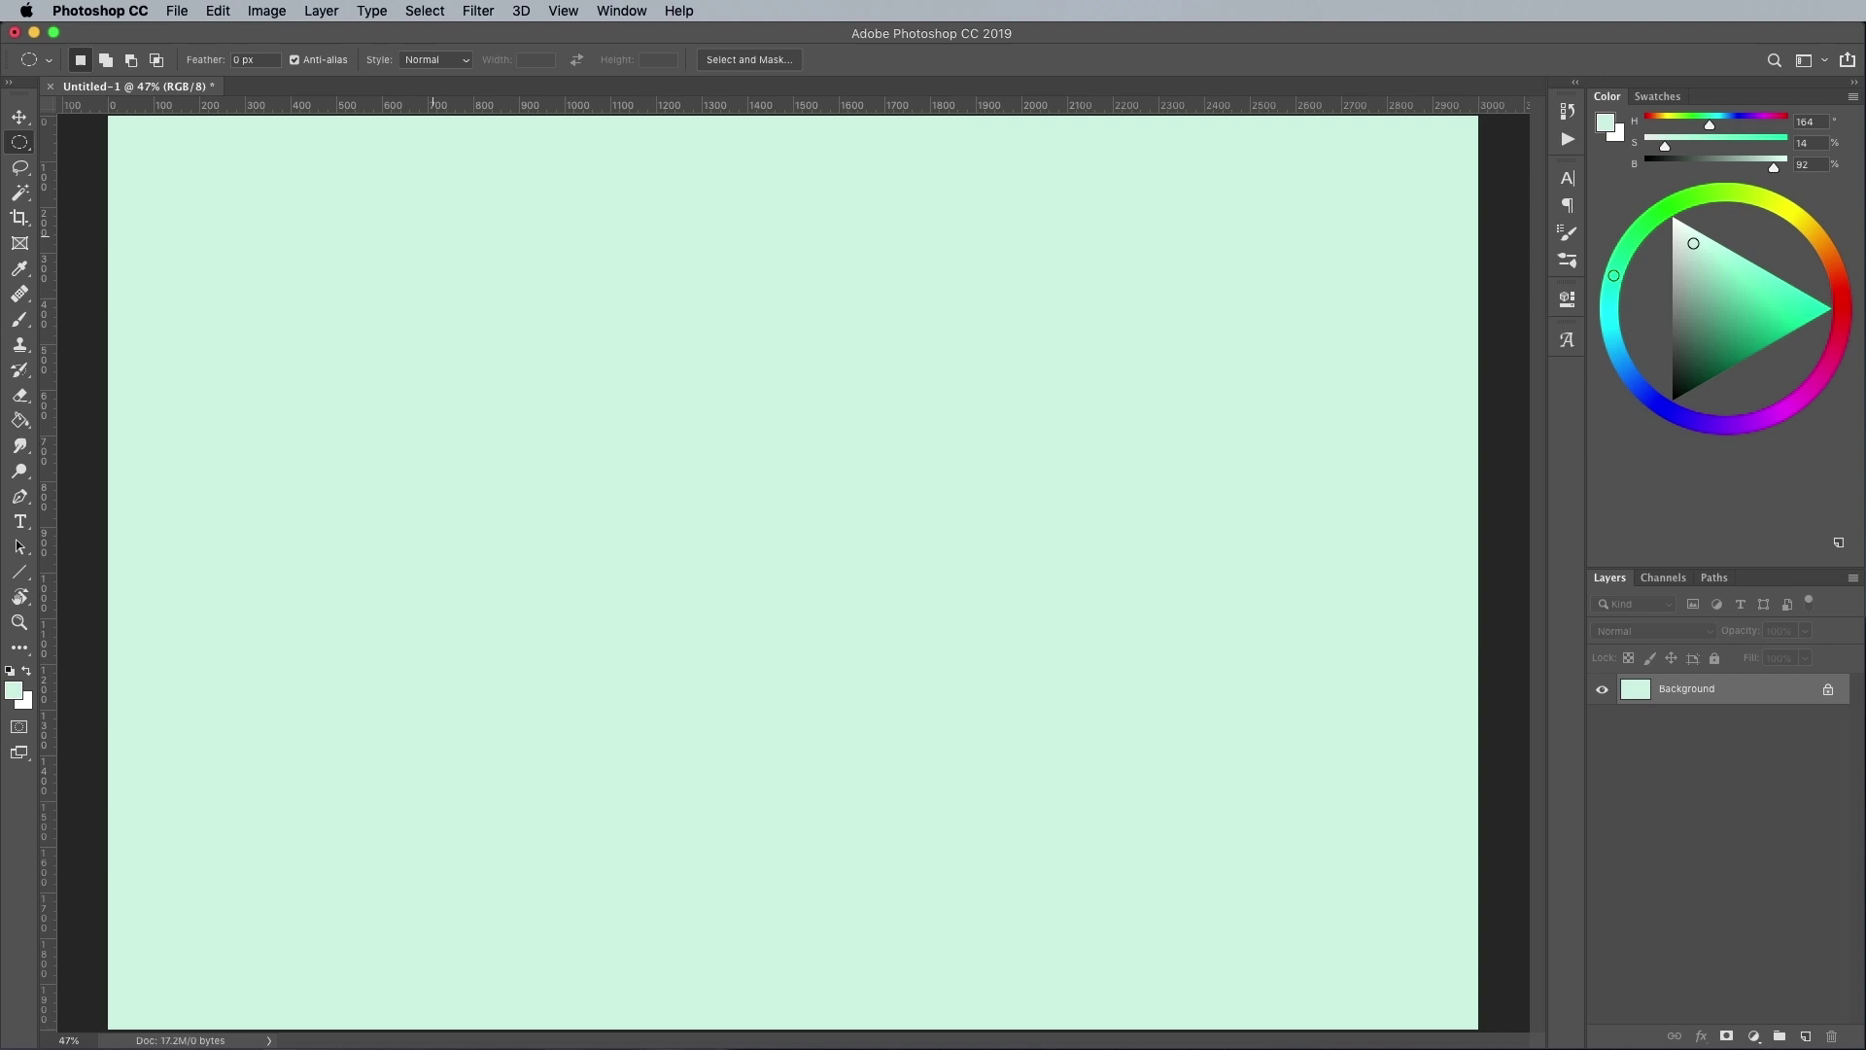
{"action": "left_click_drag", "start_coordinate": [431, 178], "coordinate": [1244, 868]}
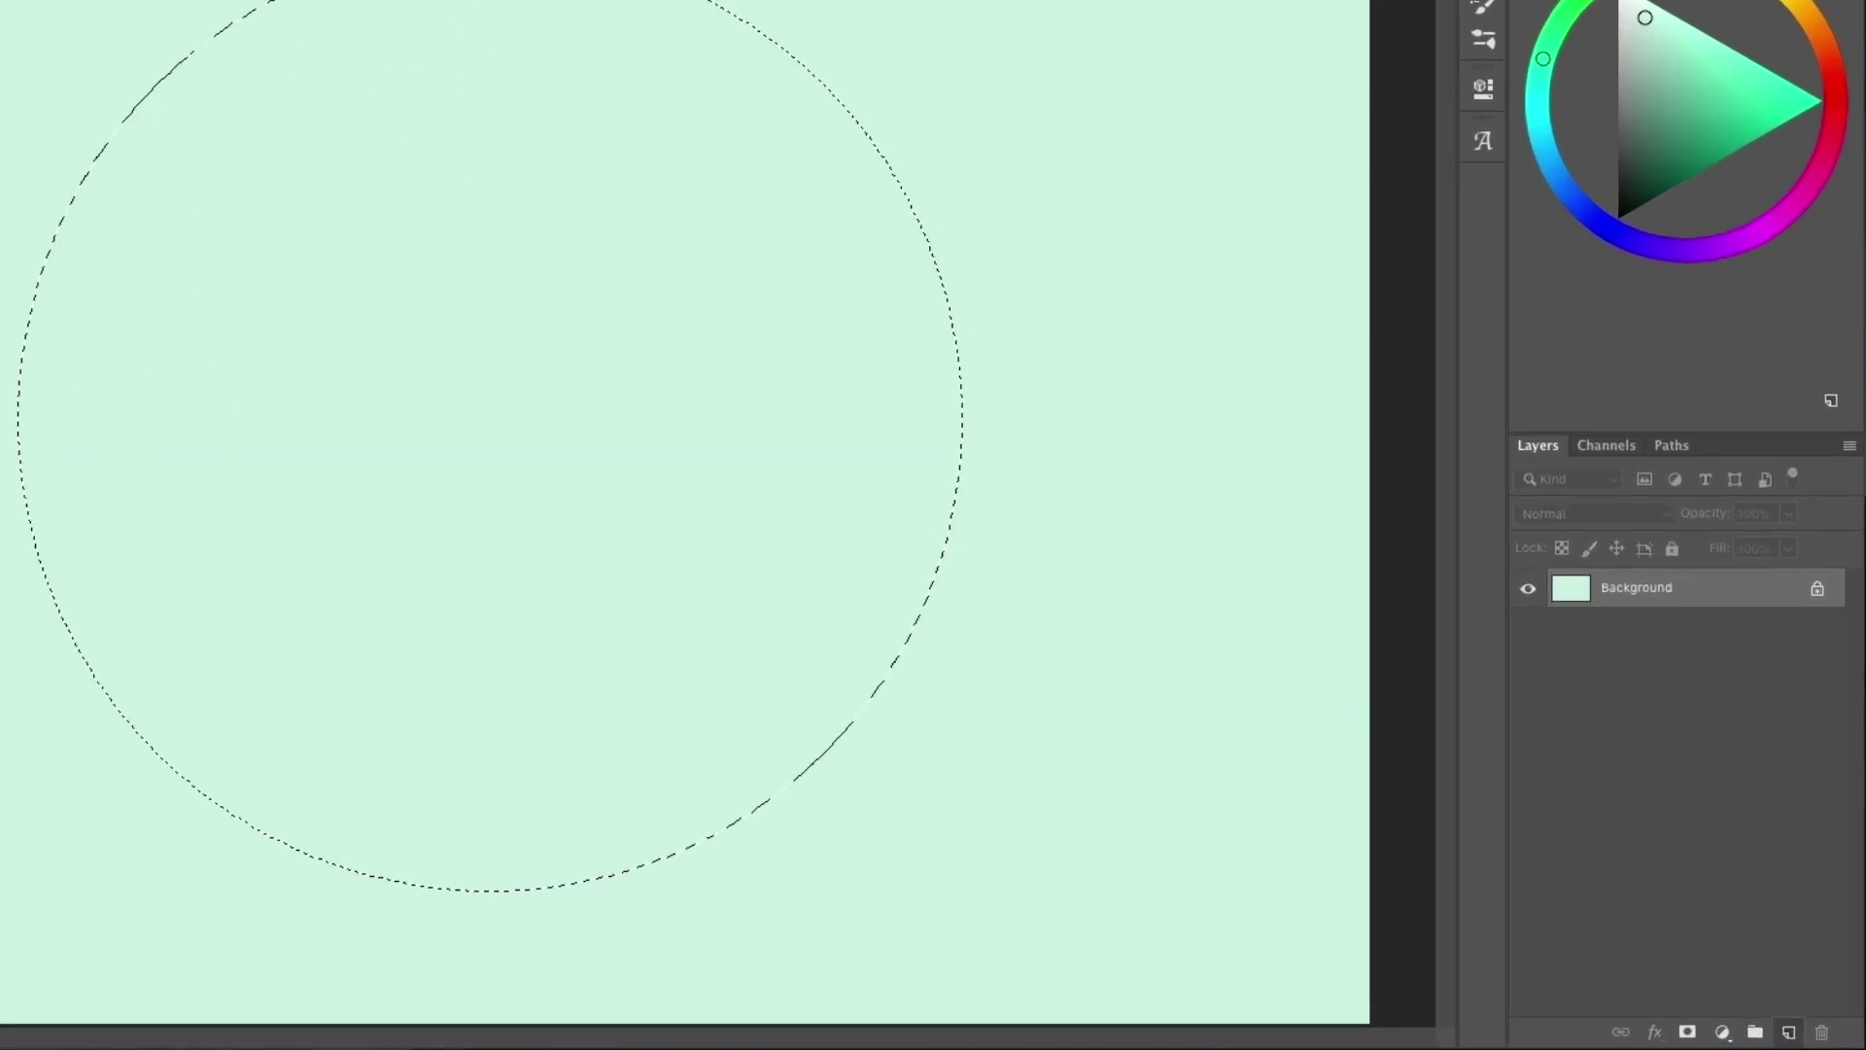
{"action": "left_click", "coordinate": [1789, 1032]}
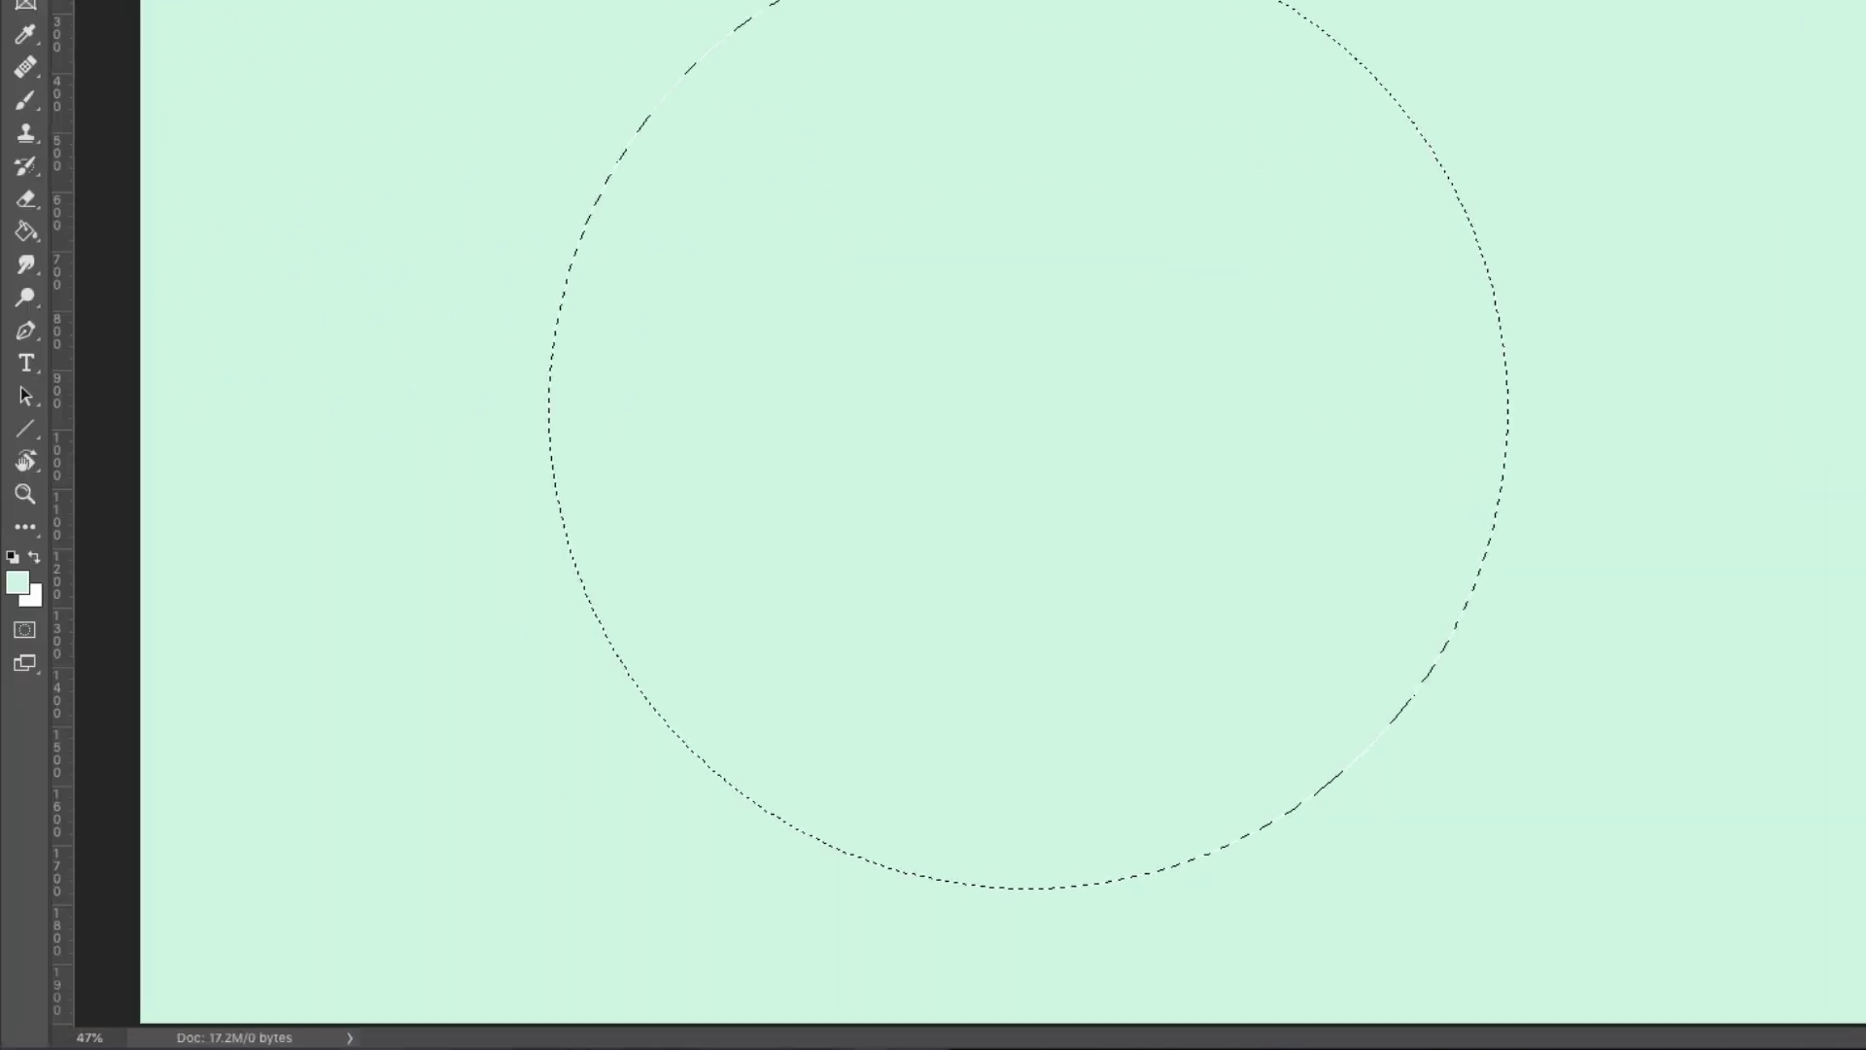
Set the foreground color to tan efd49a and fill the circular selection on the new layer.
{"action": "left_click", "coordinate": [17, 582]}
{"action": "left_click_drag", "start_coordinate": [1208, 391], "coordinate": [1208, 499]}
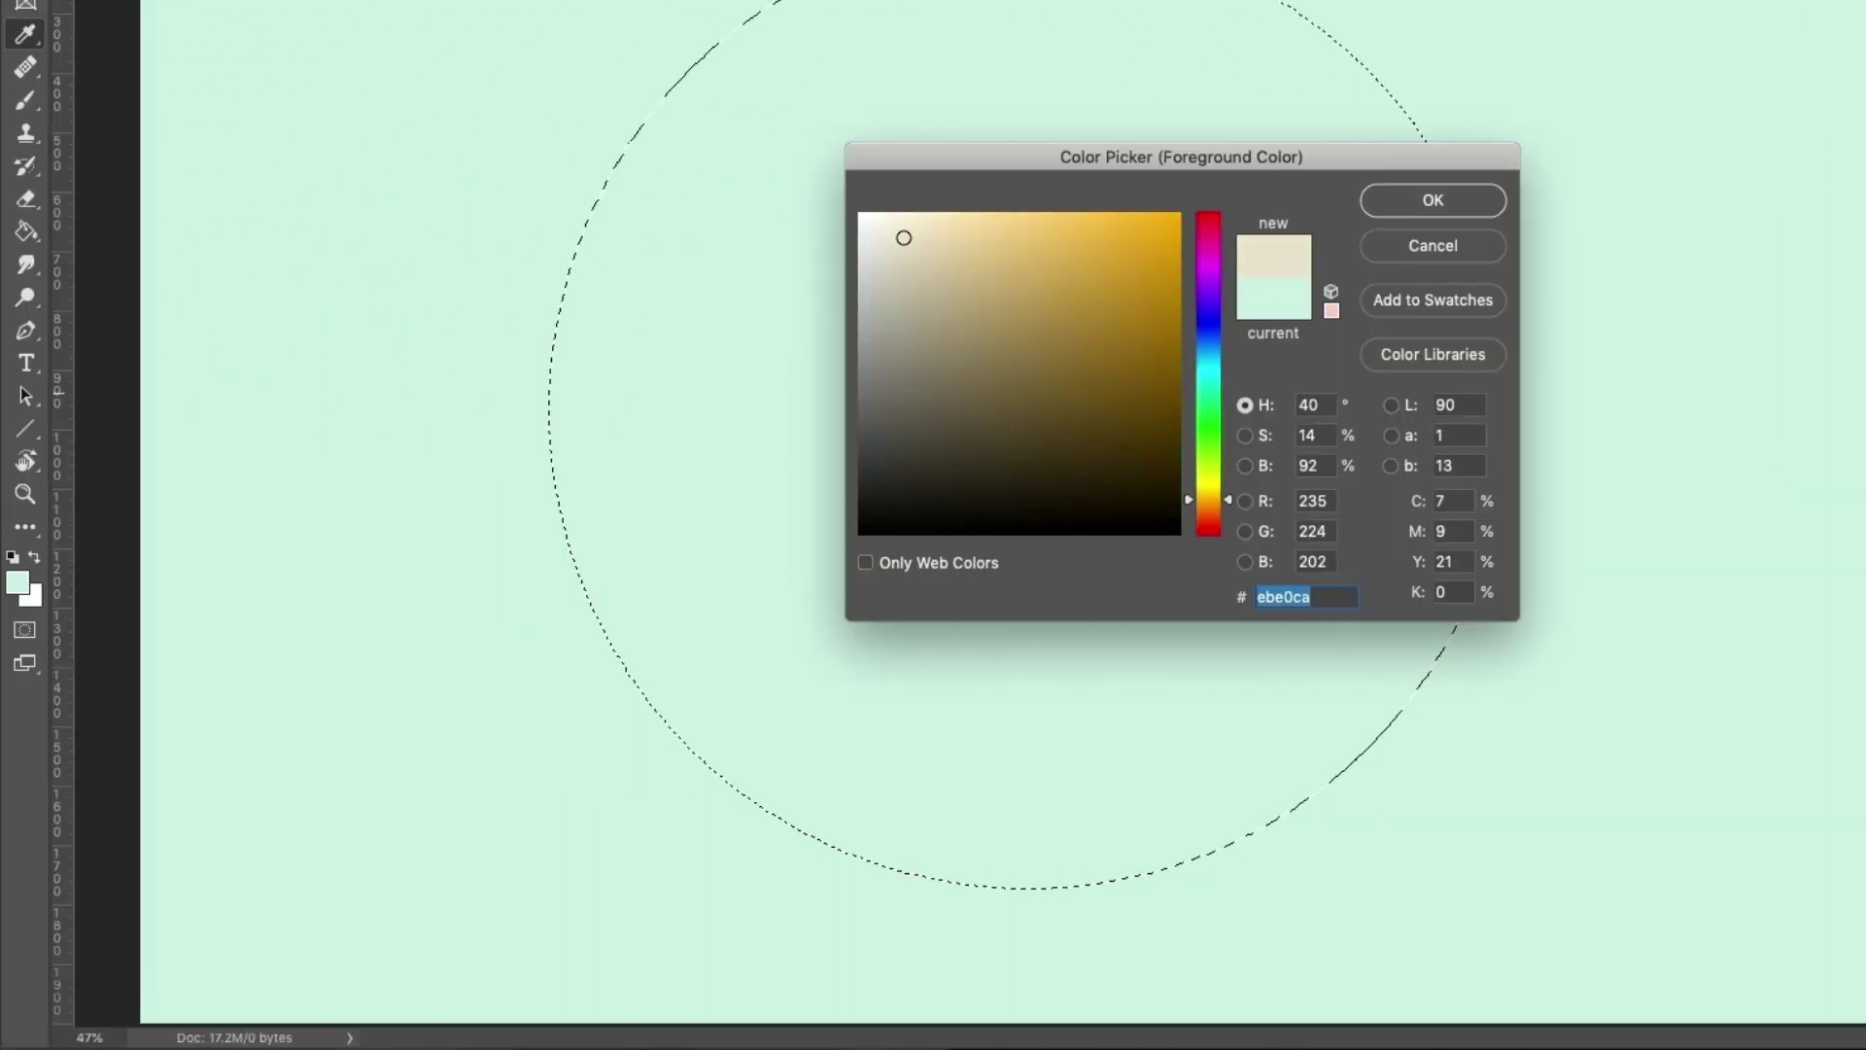
{"action": "left_click", "coordinate": [974, 231]}
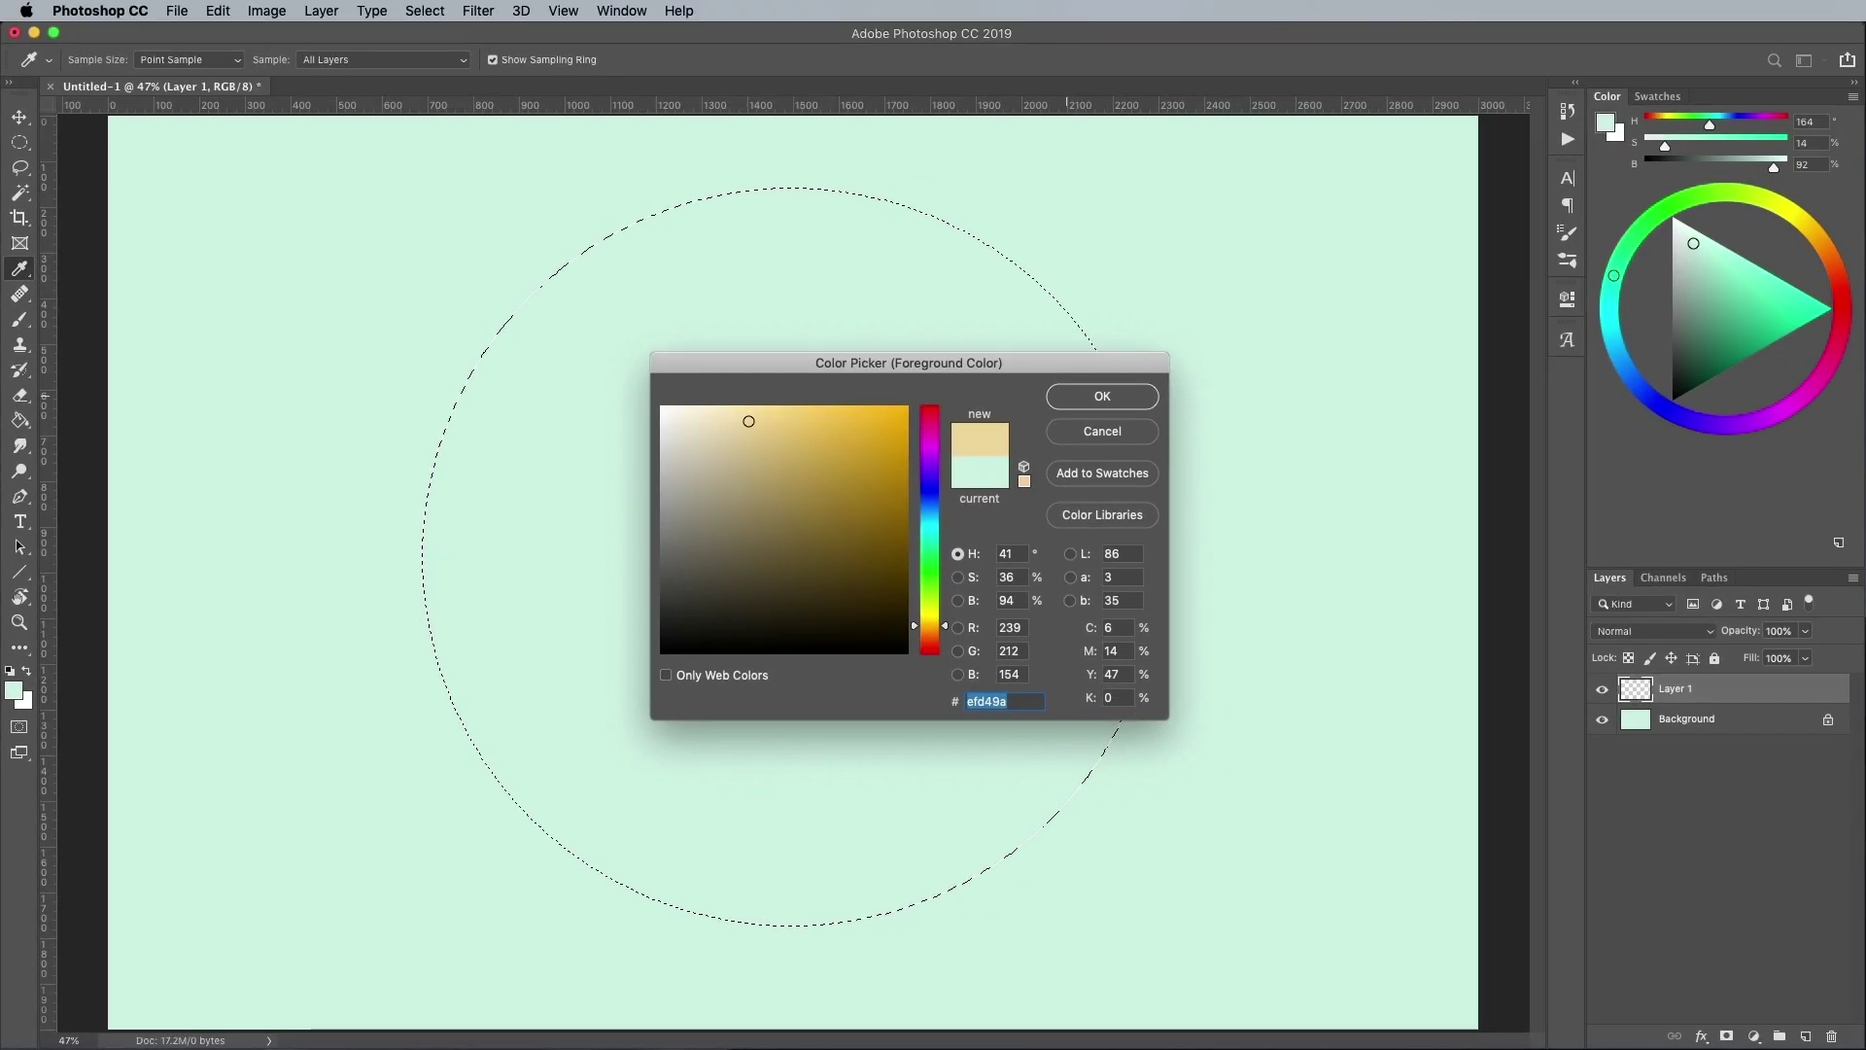
{"action": "left_click", "coordinate": [1433, 200]}
{"action": "key", "text": "alt+BackSpace"}
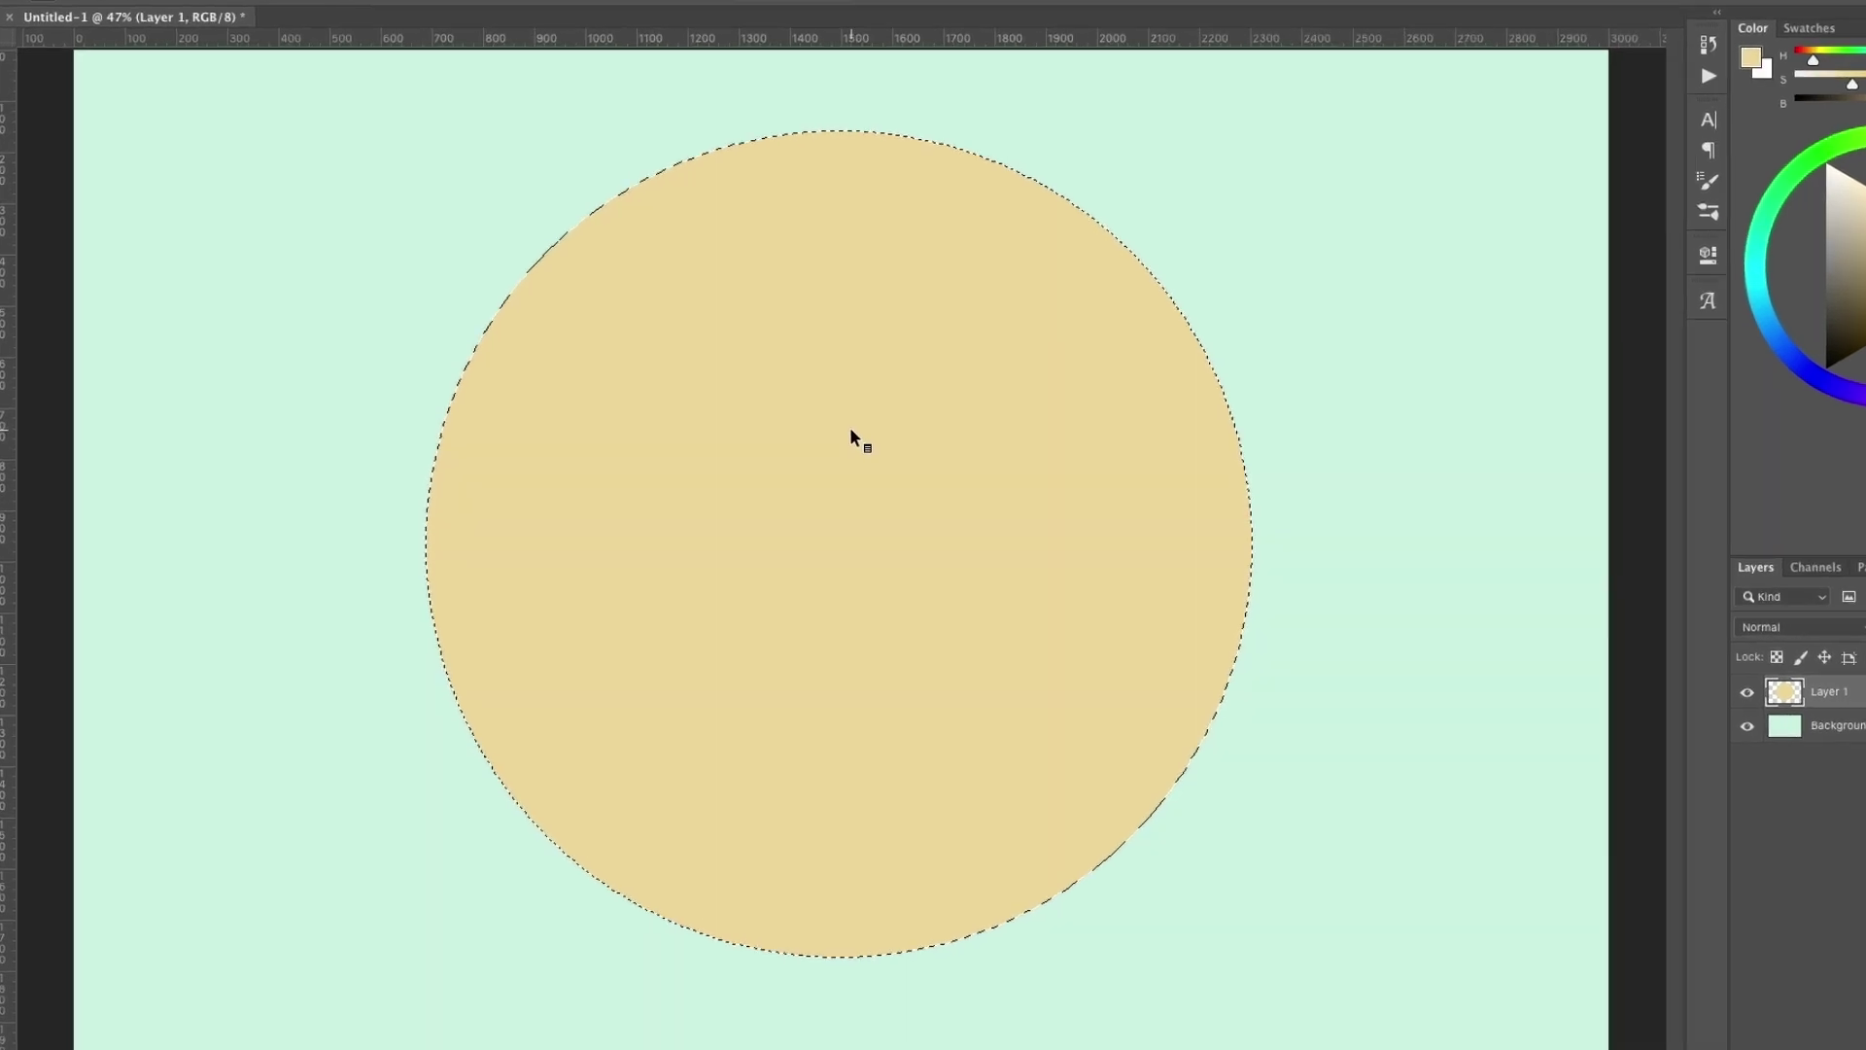
Scale the circular selection about its center to about 29%, delete the tan inside it to cut the donut hole, and deselect.
{"action": "right_click", "coordinate": [797, 452]}
{"action": "left_click", "coordinate": [1003, 663]}
{"action": "left_click_drag", "start_coordinate": [429, 43], "coordinate": [767, 383]}
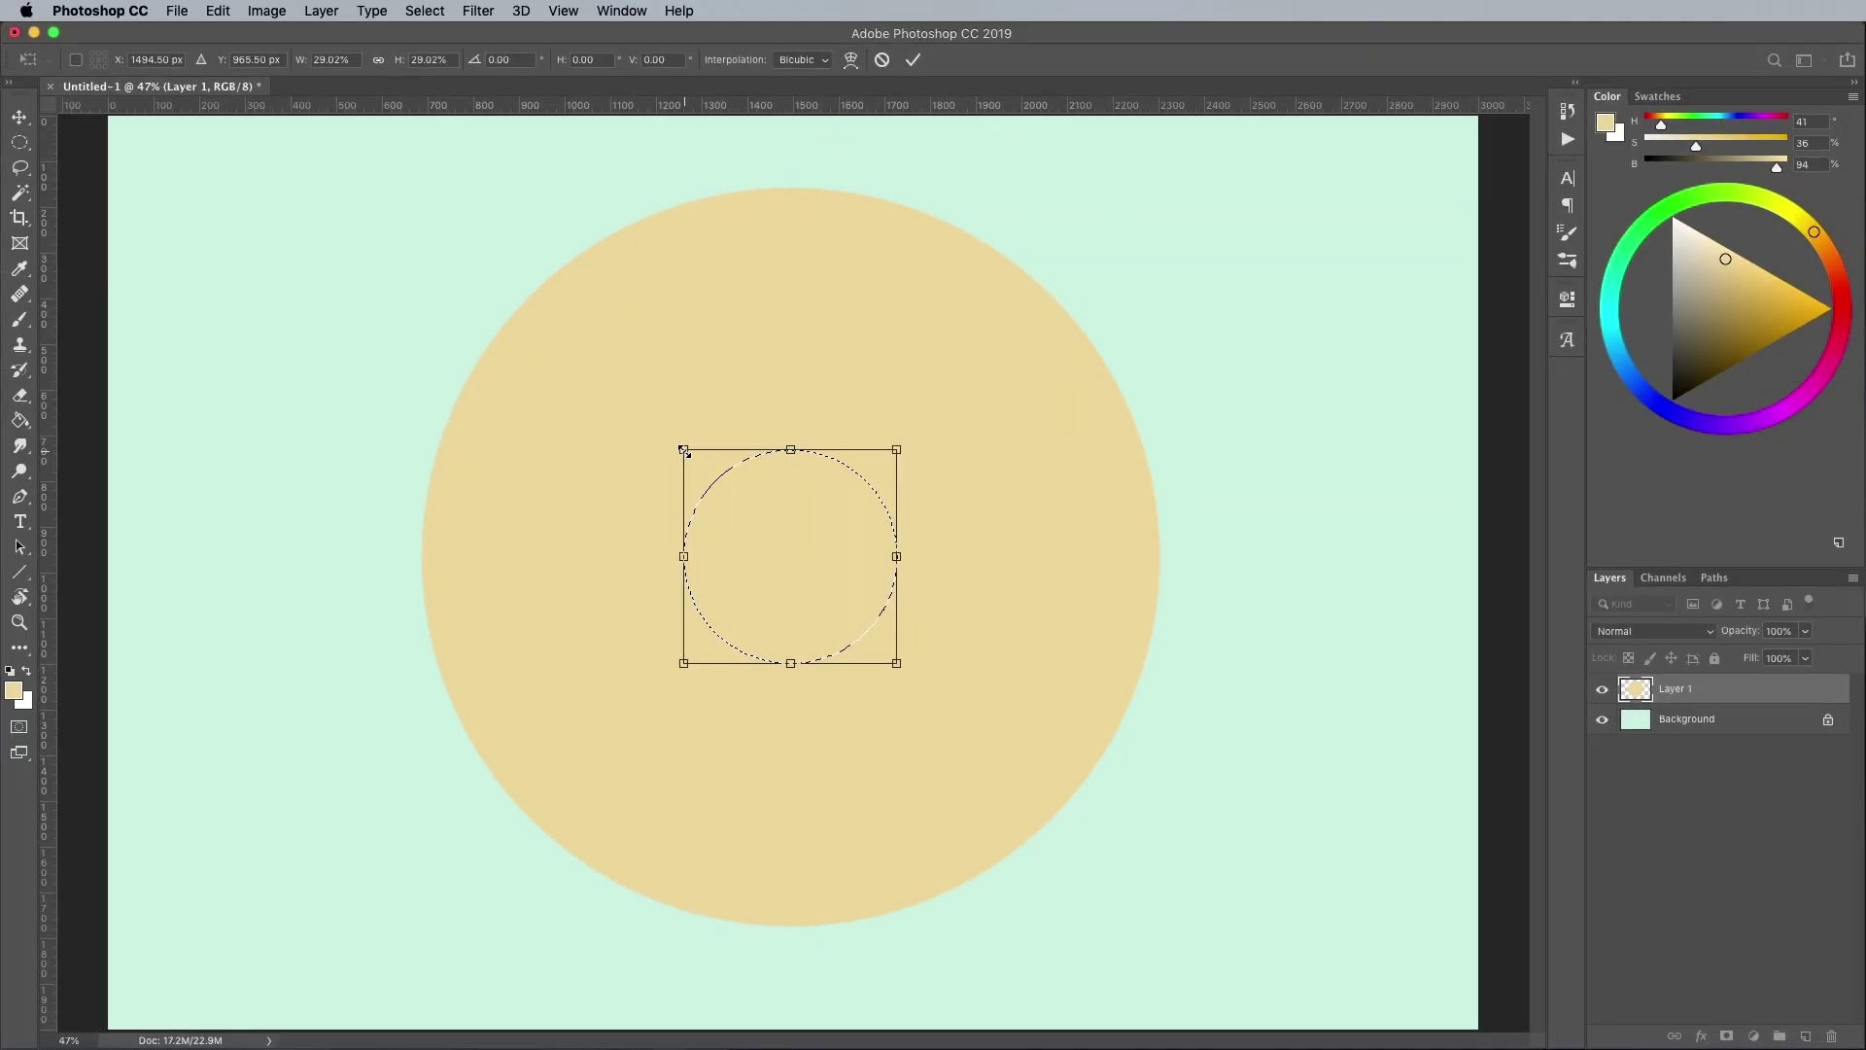
{"action": "key", "text": "Return"}
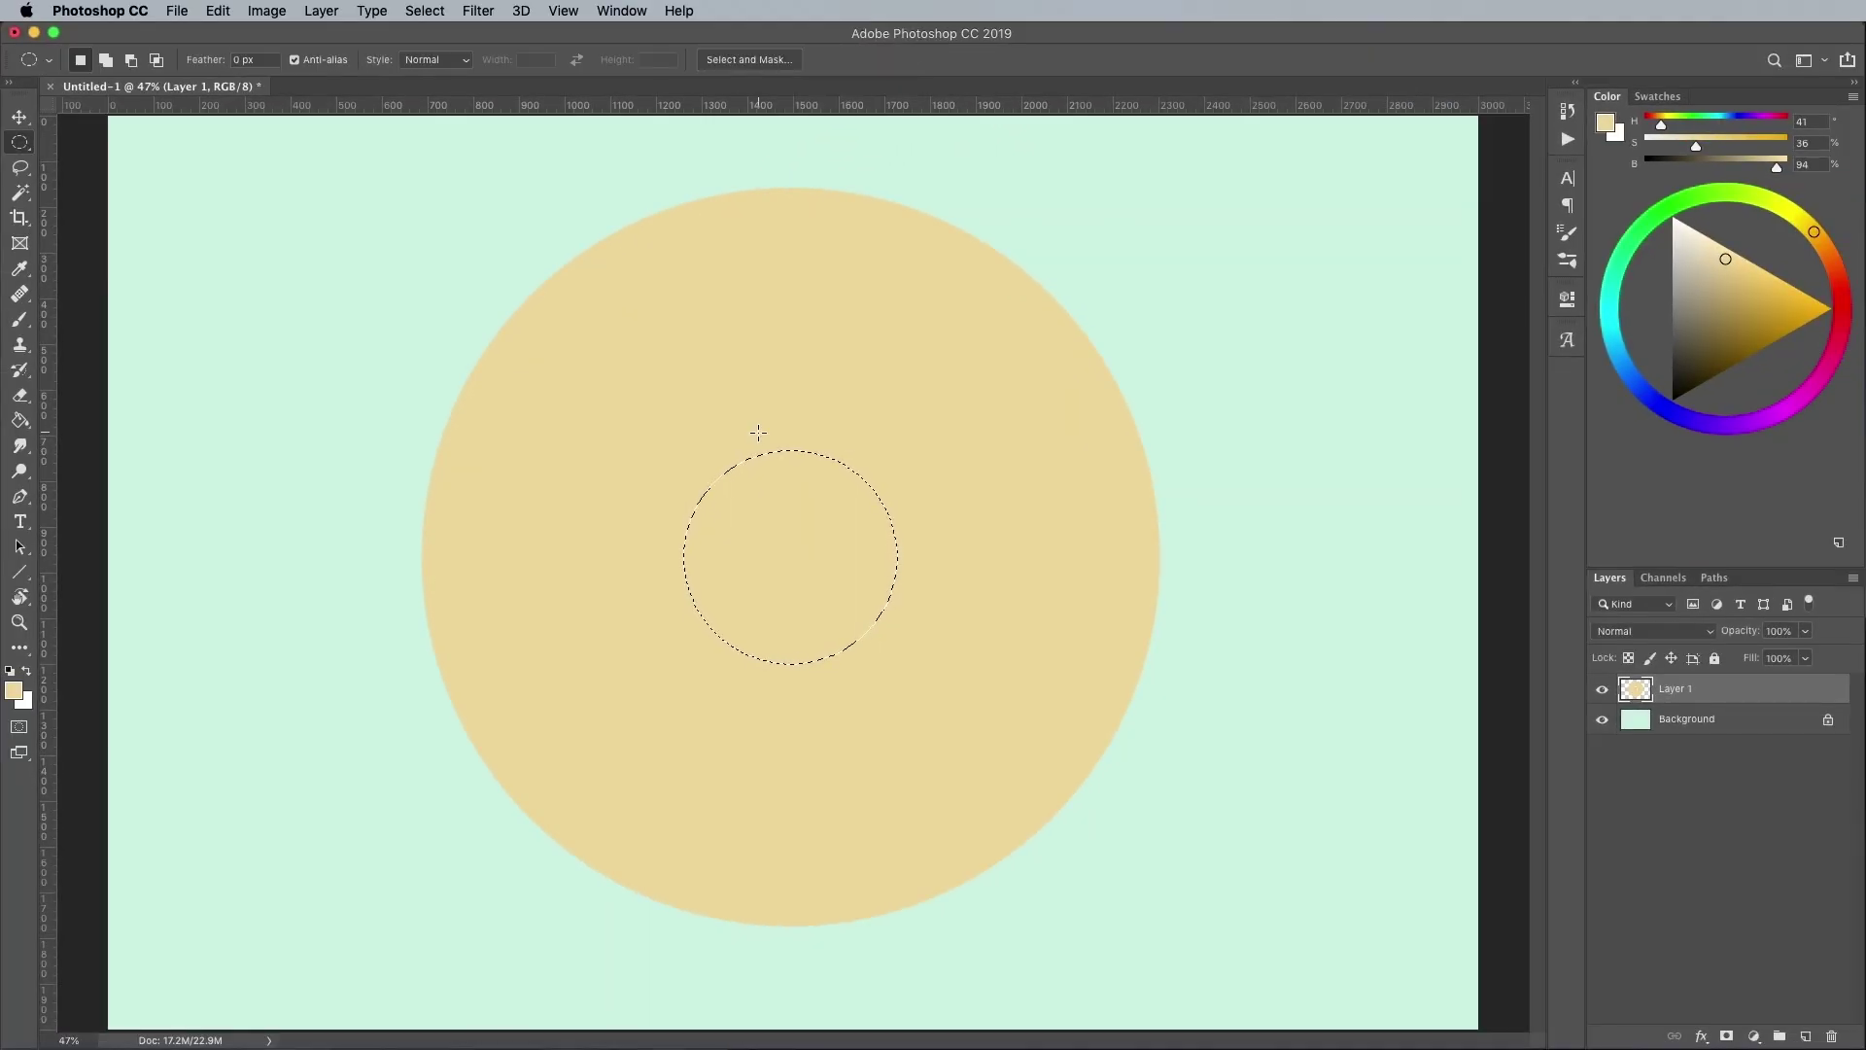
{"action": "key", "text": "Delete"}
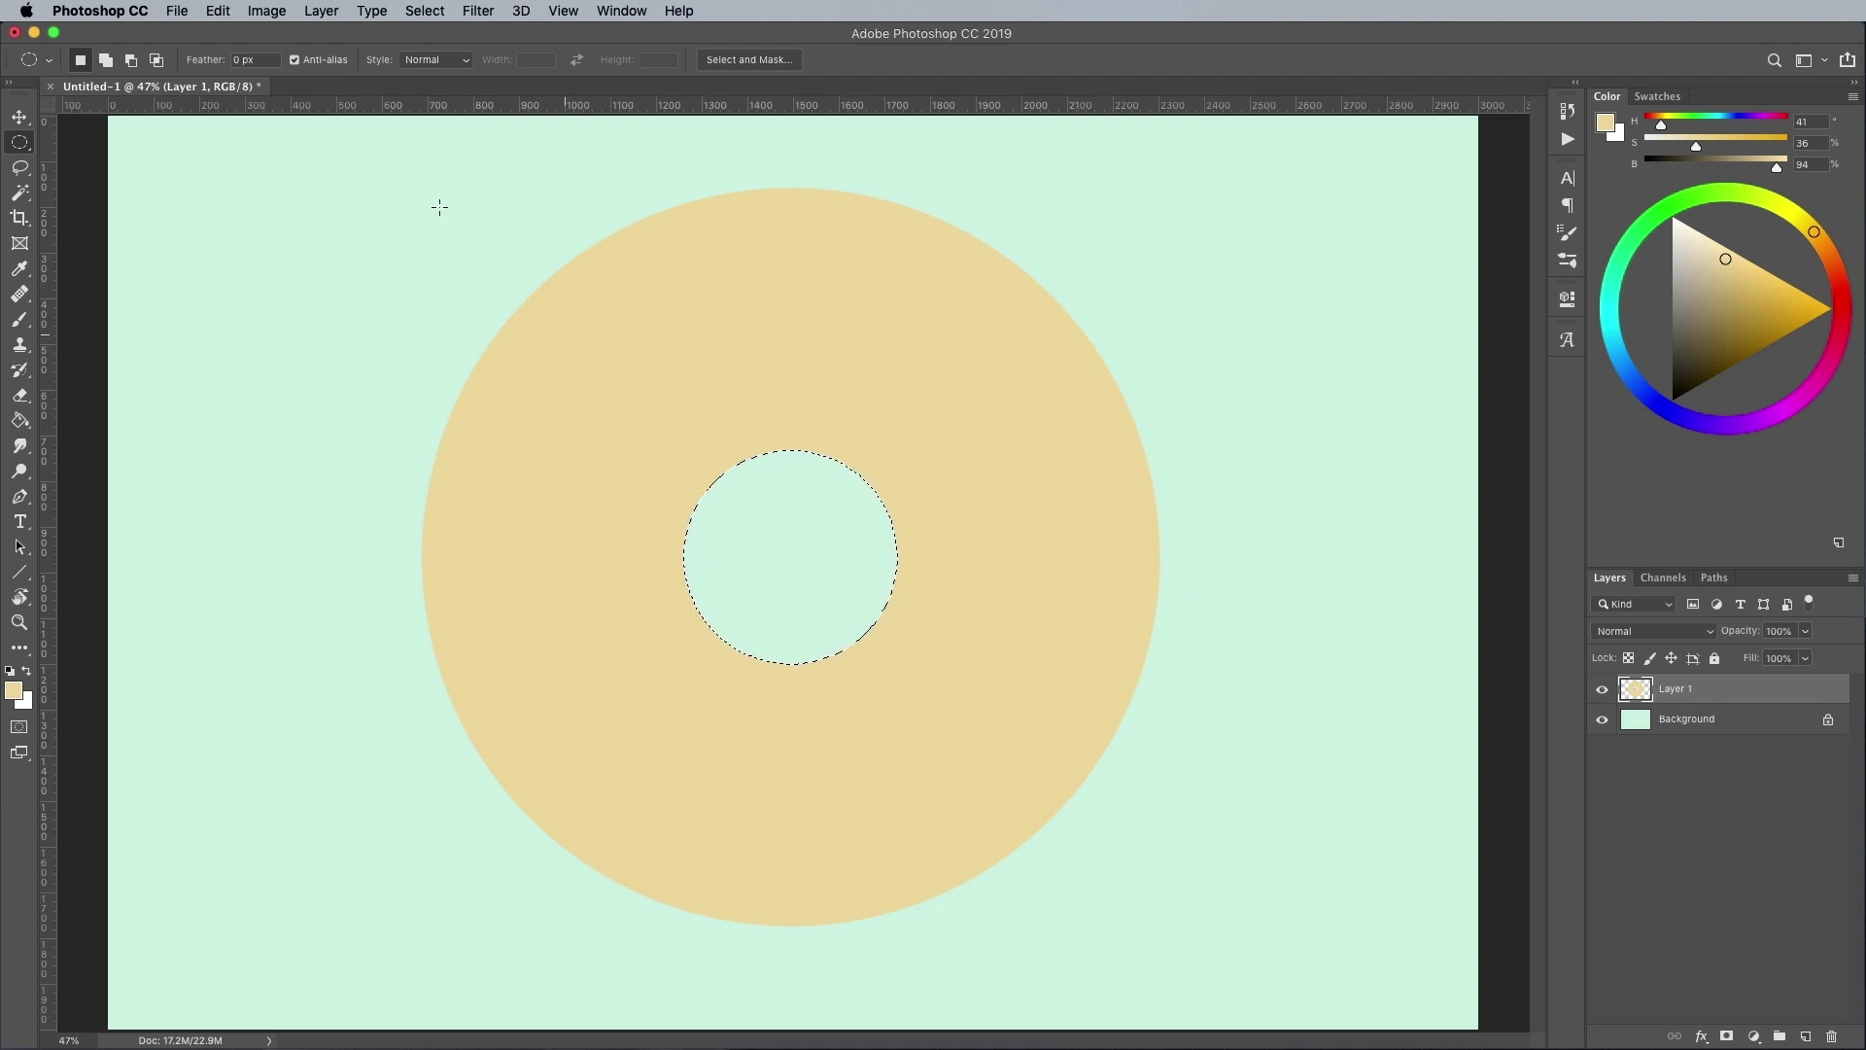
{"action": "left_click", "coordinate": [425, 11]}
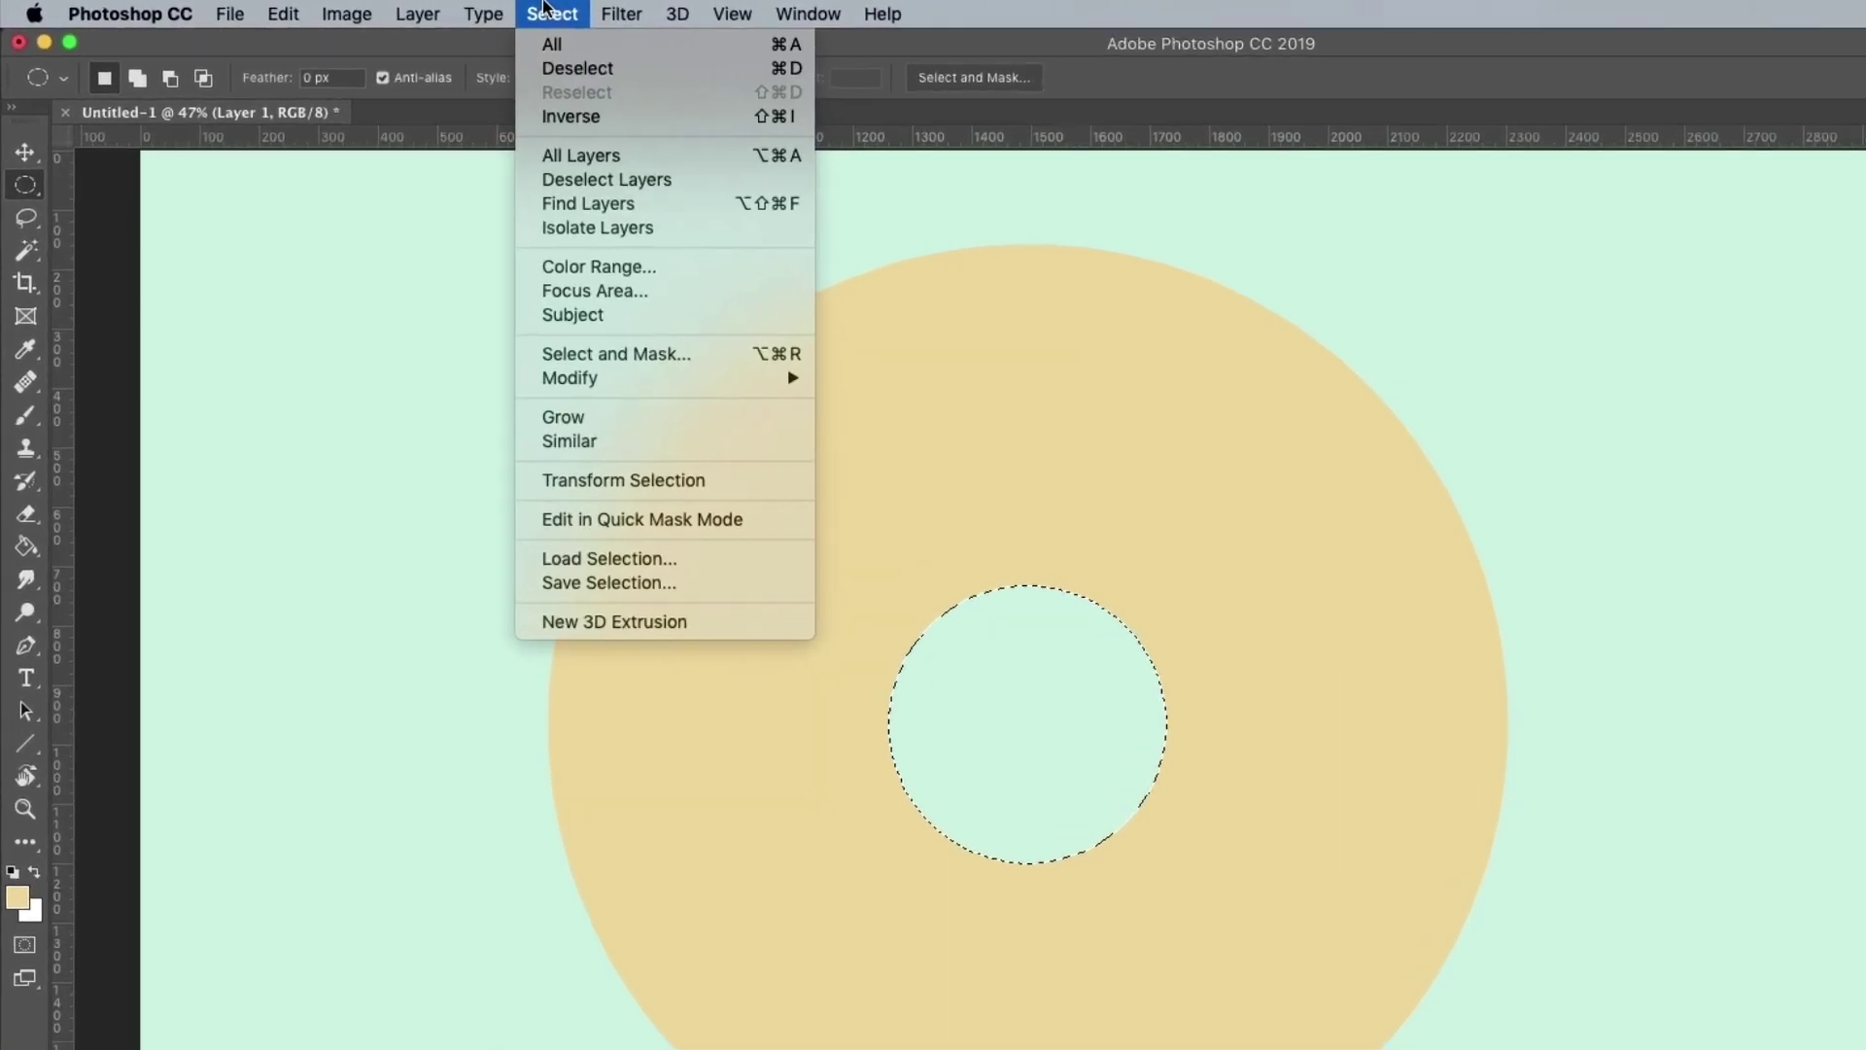
{"action": "left_click", "coordinate": [578, 70]}
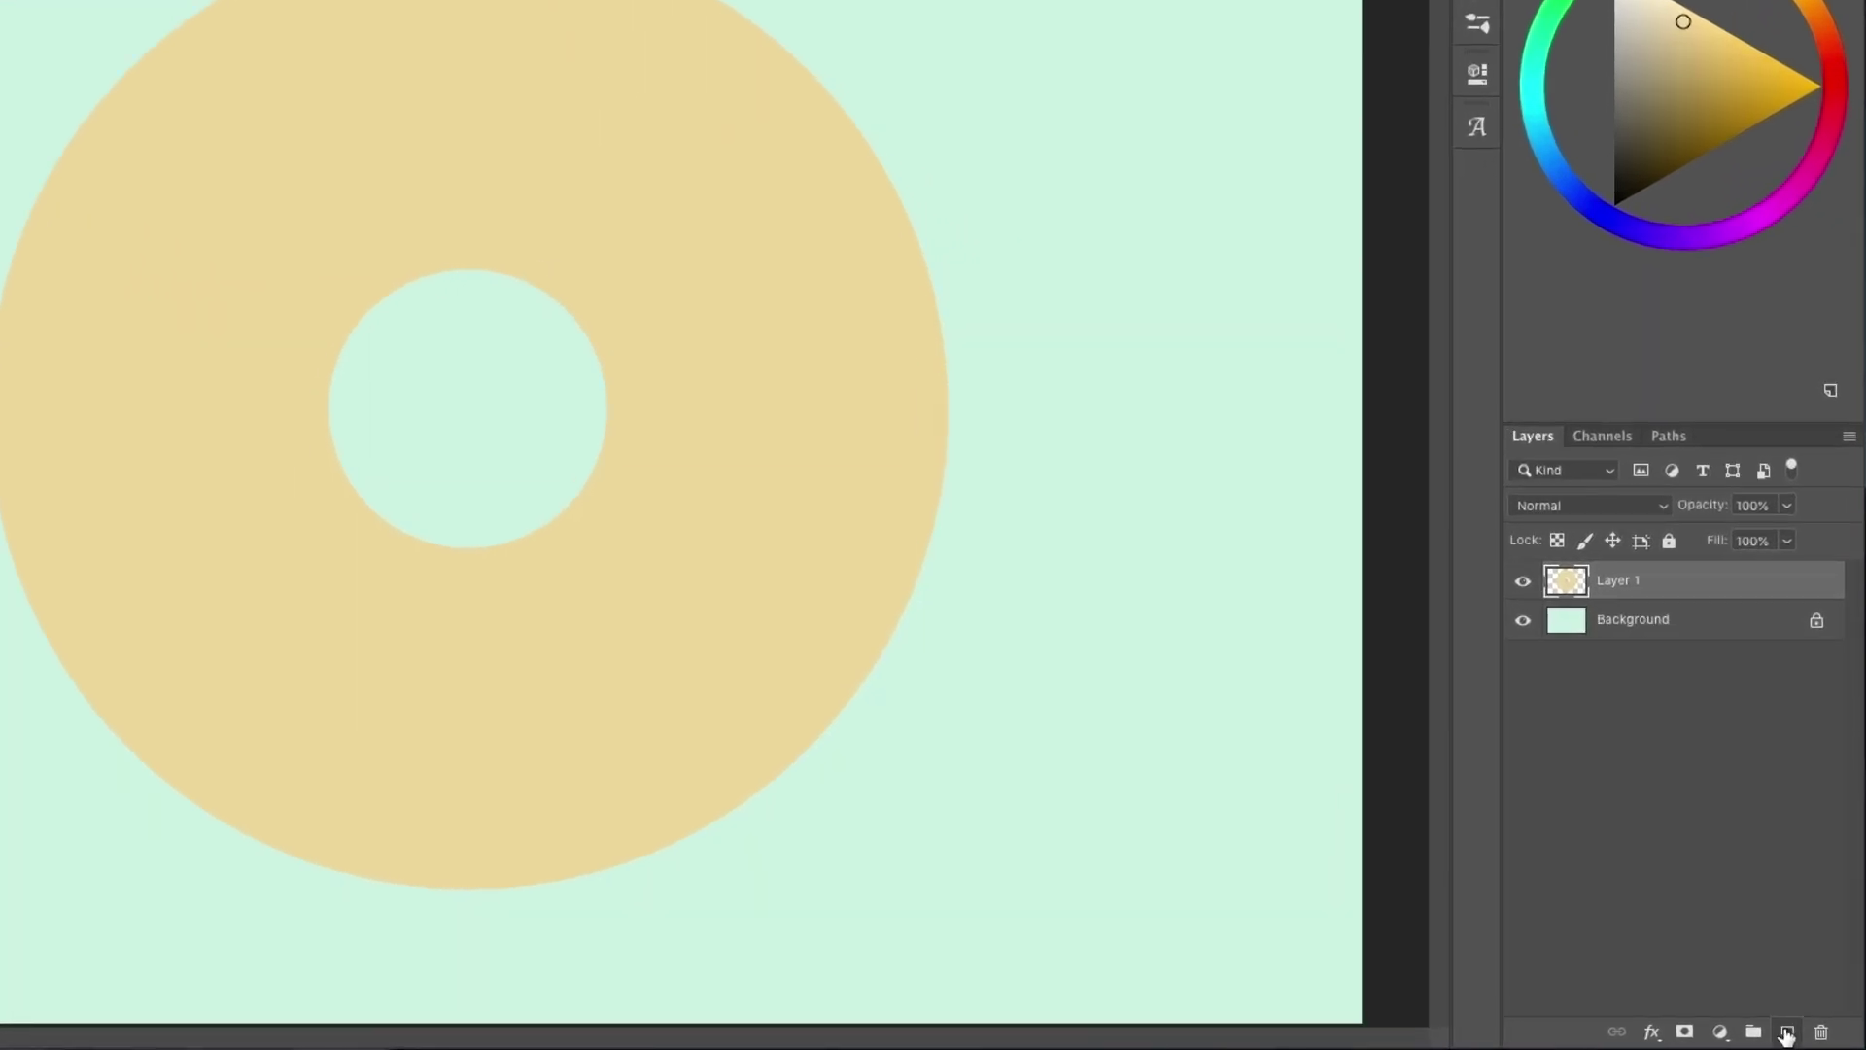
Add a new layer above the donut base and set the foreground color to bright magenta, hue 296.
{"action": "left_click", "coordinate": [1787, 1033]}
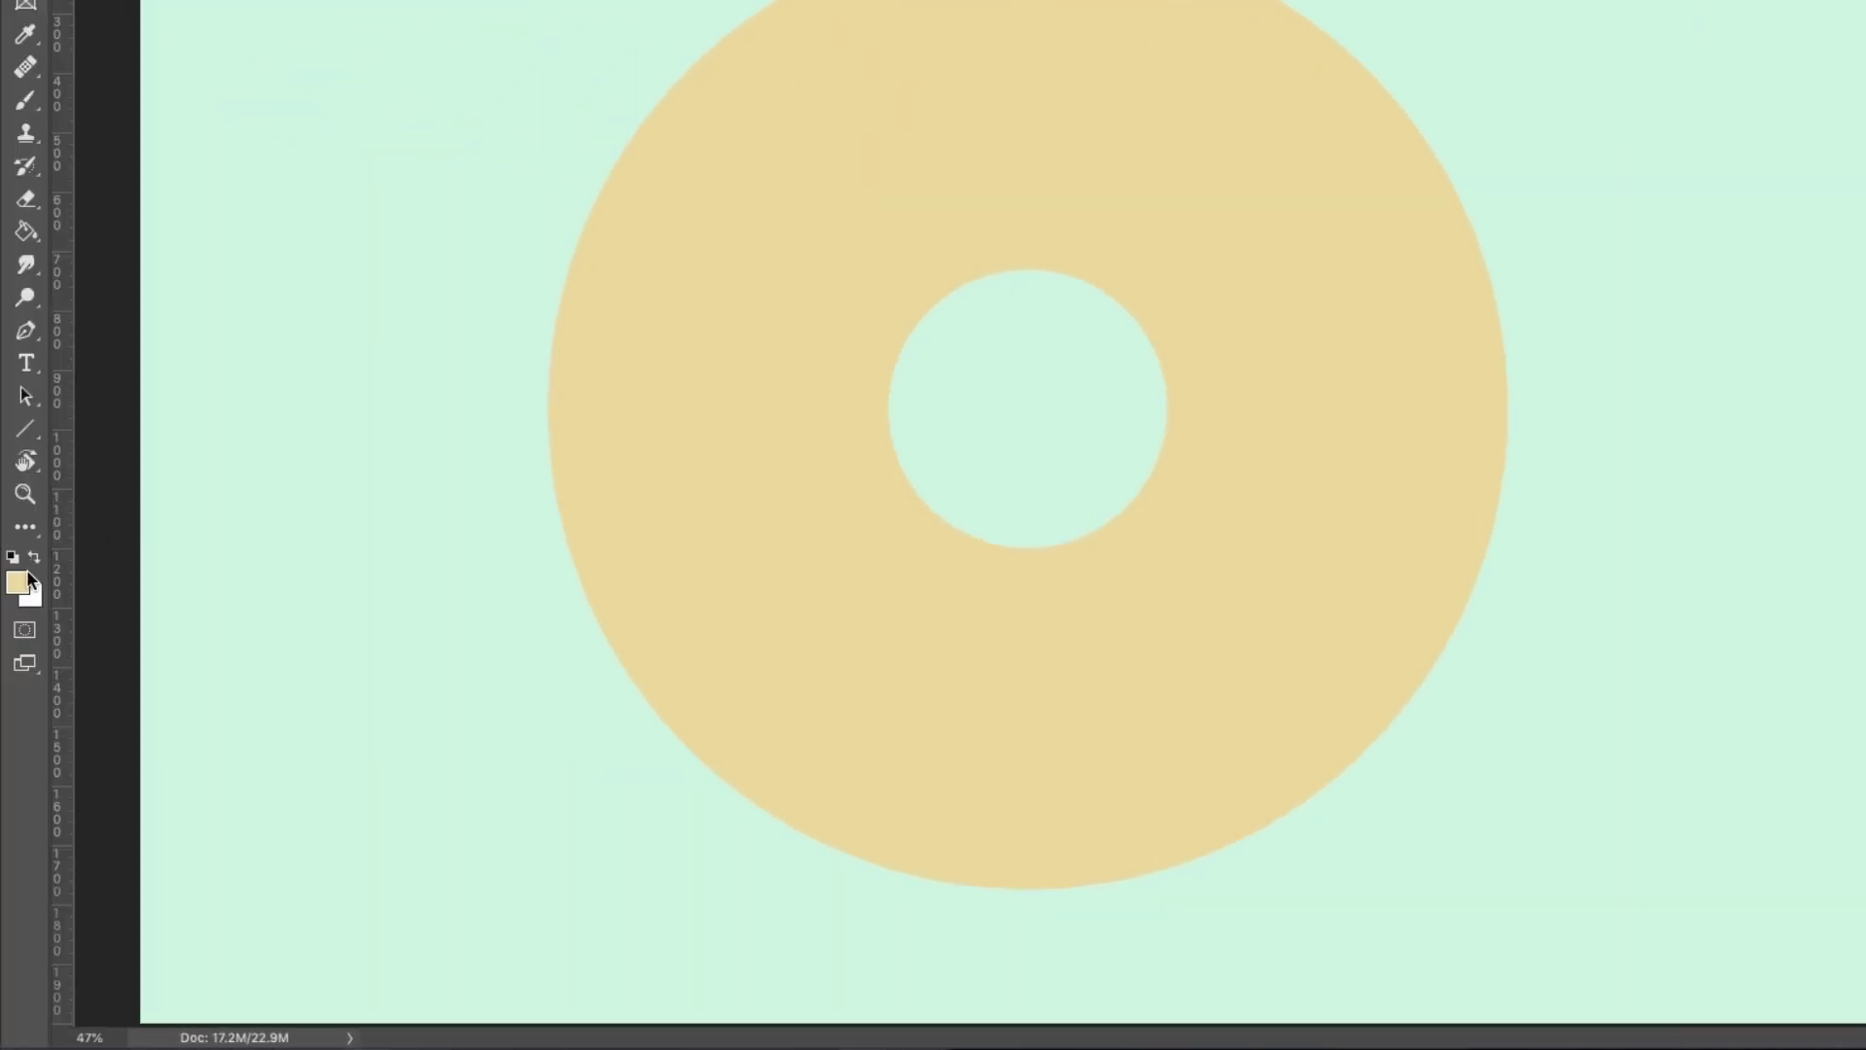
{"action": "left_click", "coordinate": [26, 579]}
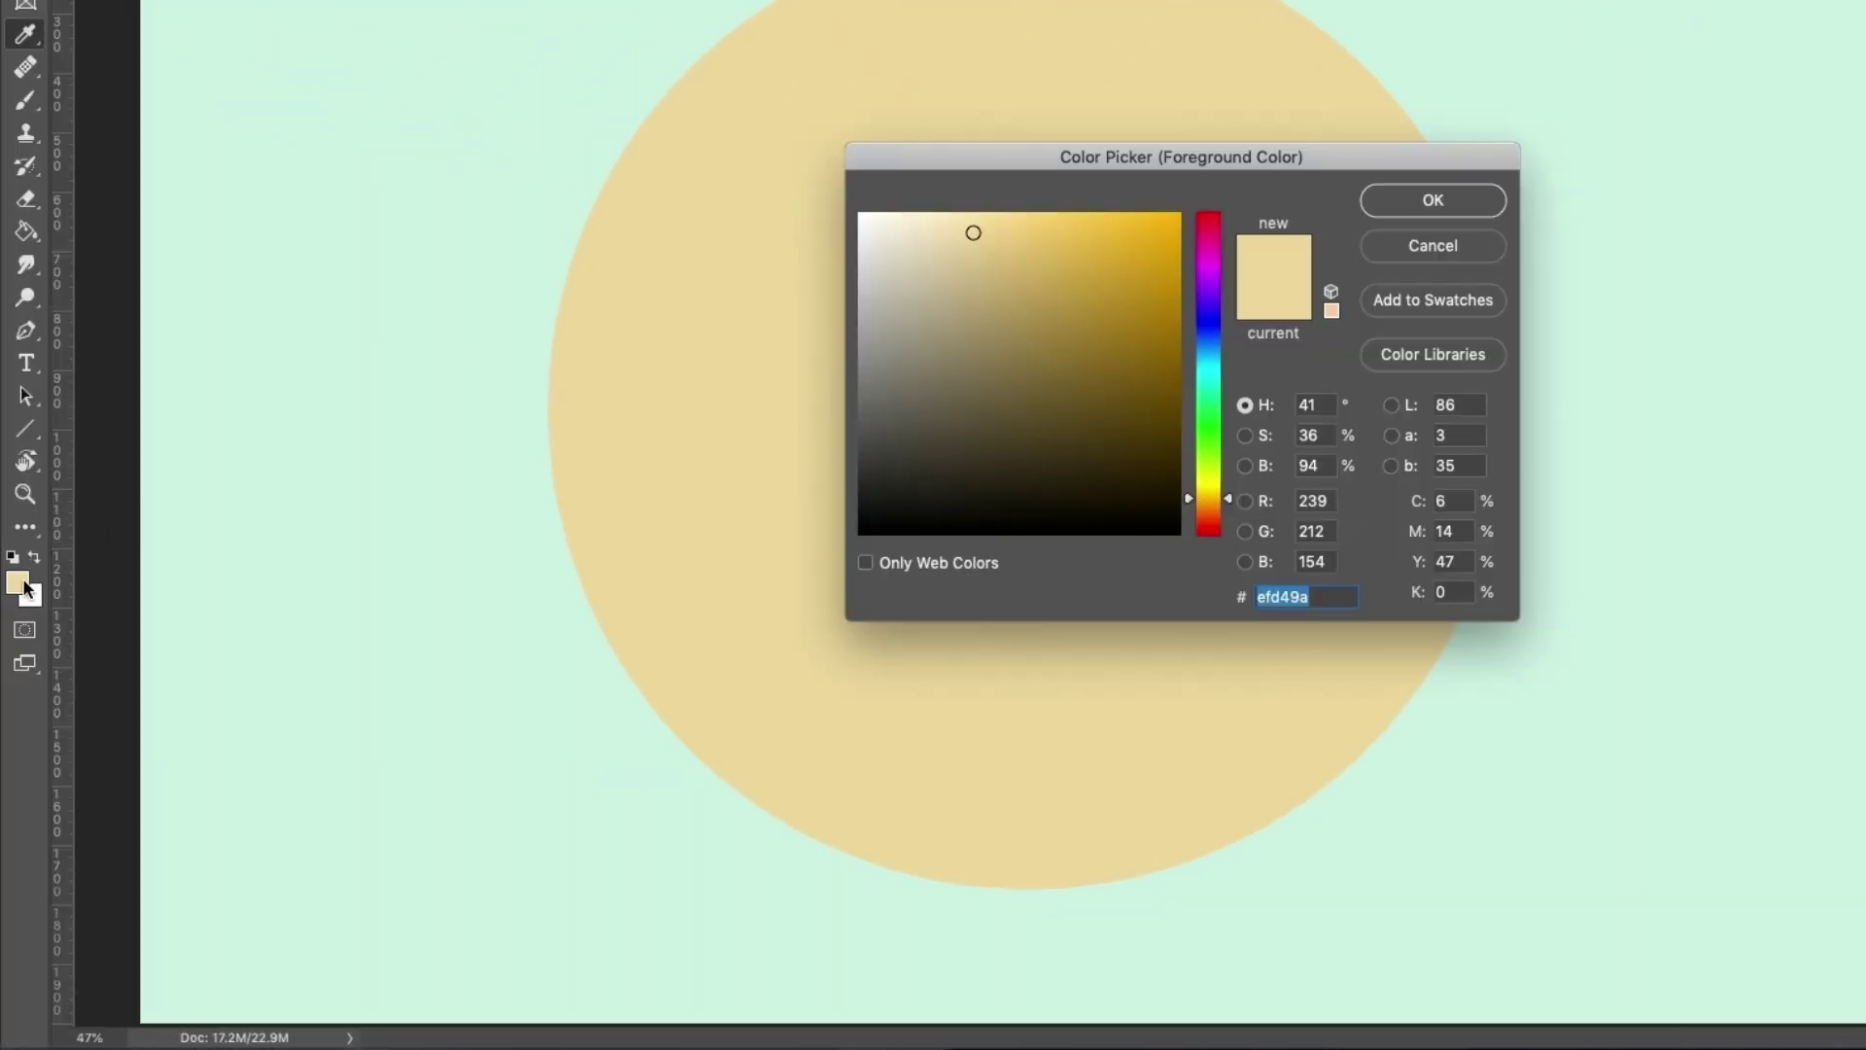
{"action": "left_click_drag", "start_coordinate": [1222, 498], "coordinate": [1222, 269]}
{"action": "left_click", "coordinate": [1098, 239]}
{"action": "left_click_drag", "start_coordinate": [1097, 239], "coordinate": [1060, 214]}
{"action": "left_click", "coordinate": [1392, 435]}
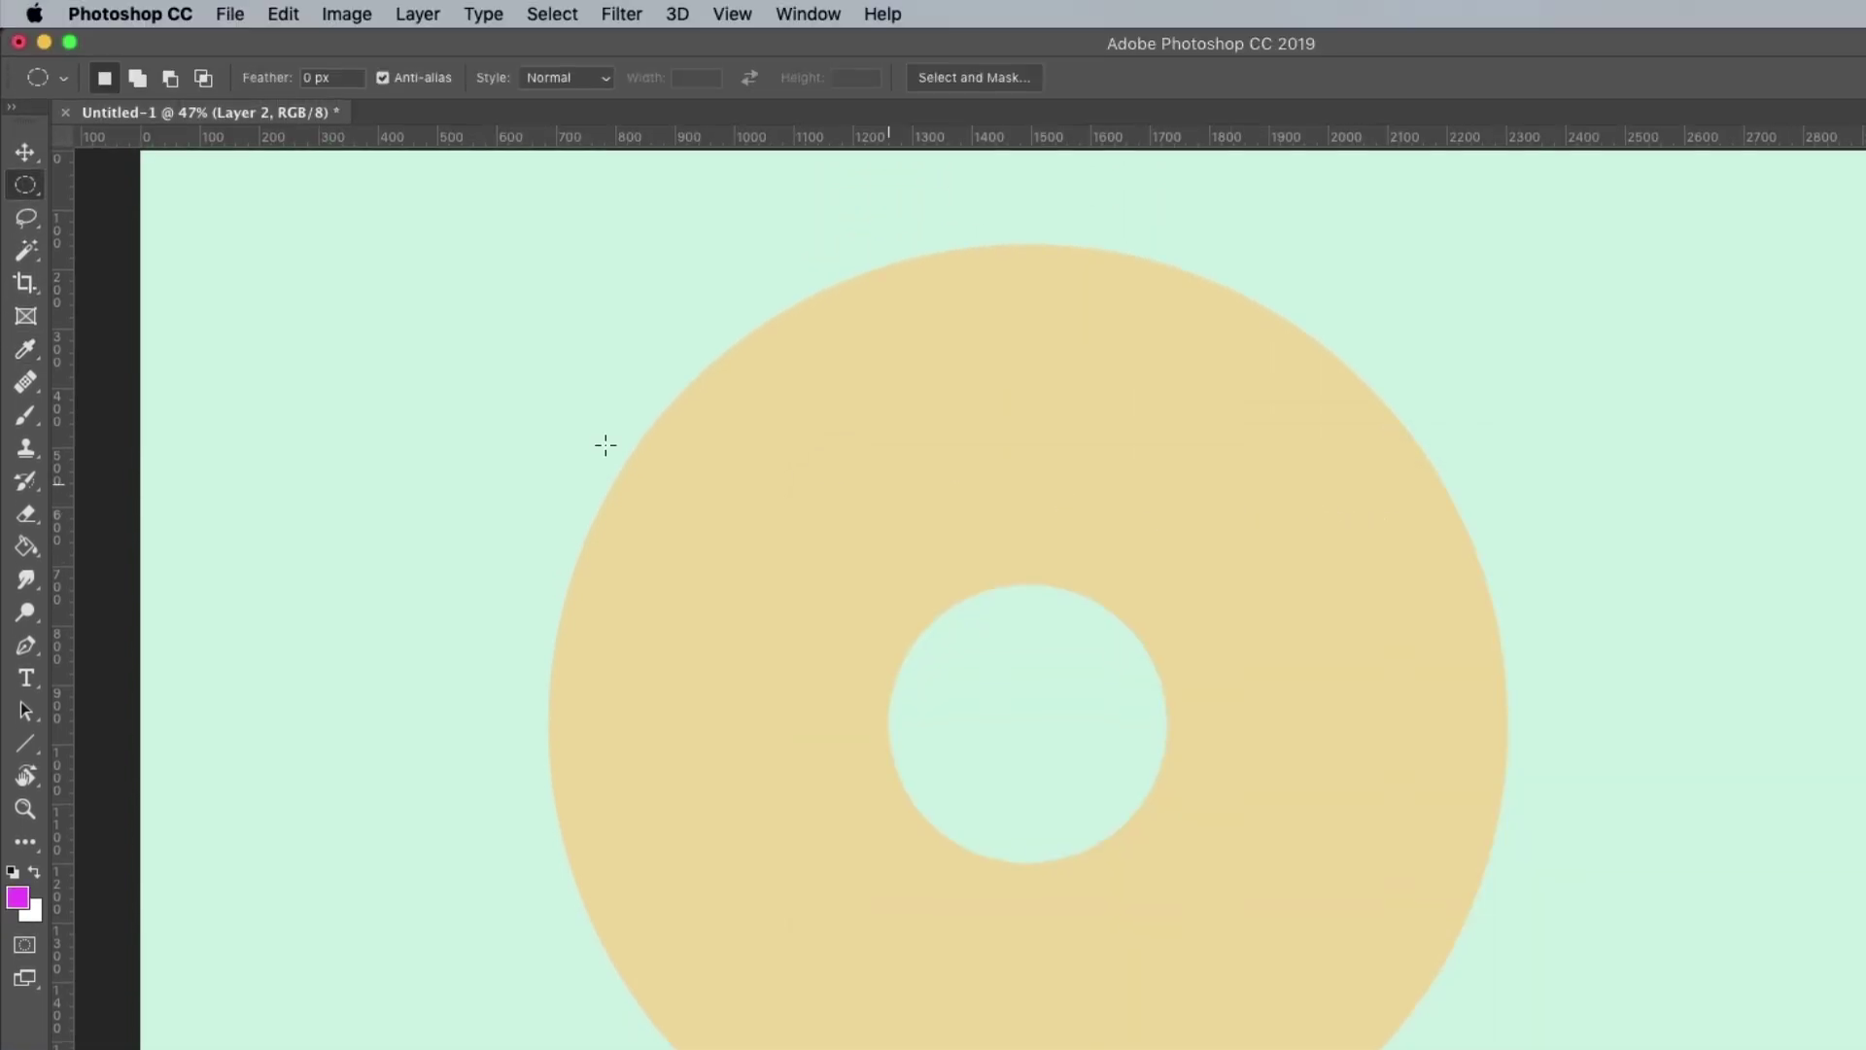
Set up the hard round 28 px brush with spacing reduced to the minimum and smoothing at 100%.
{"action": "left_click", "coordinate": [37, 415]}
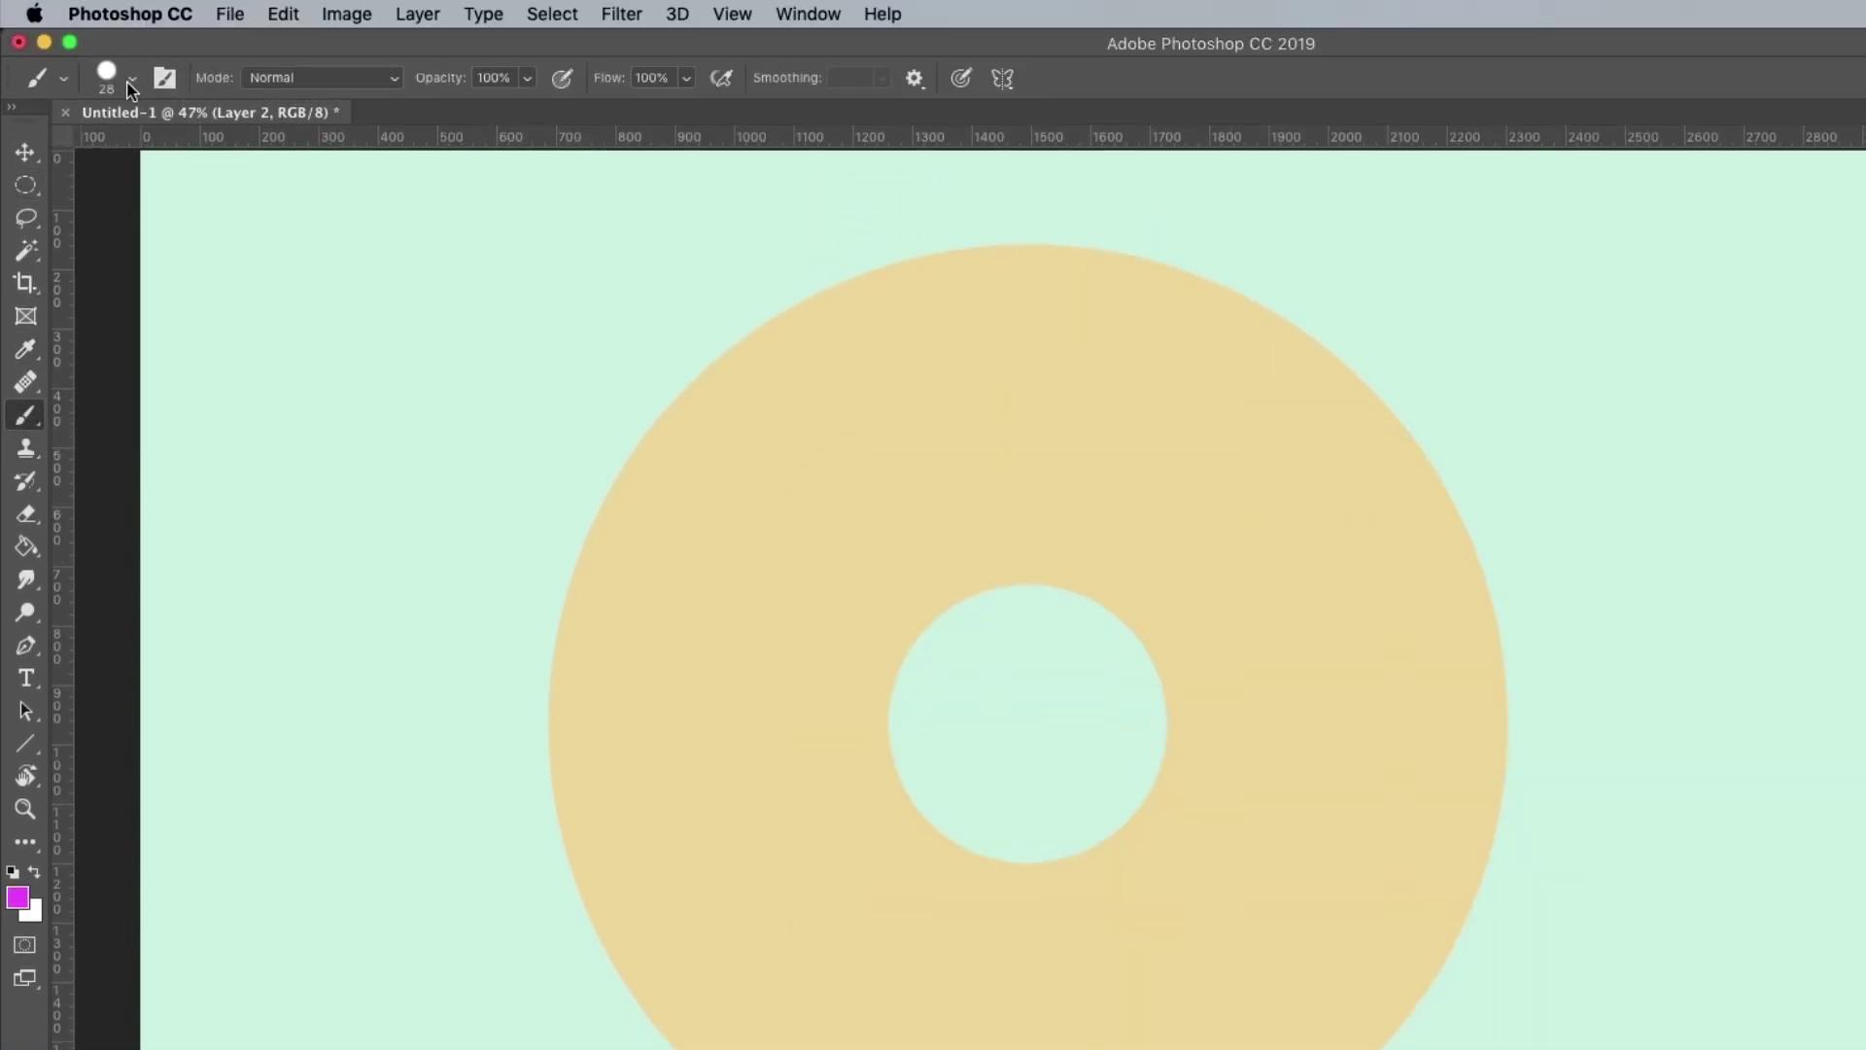
{"action": "left_click", "coordinate": [119, 91]}
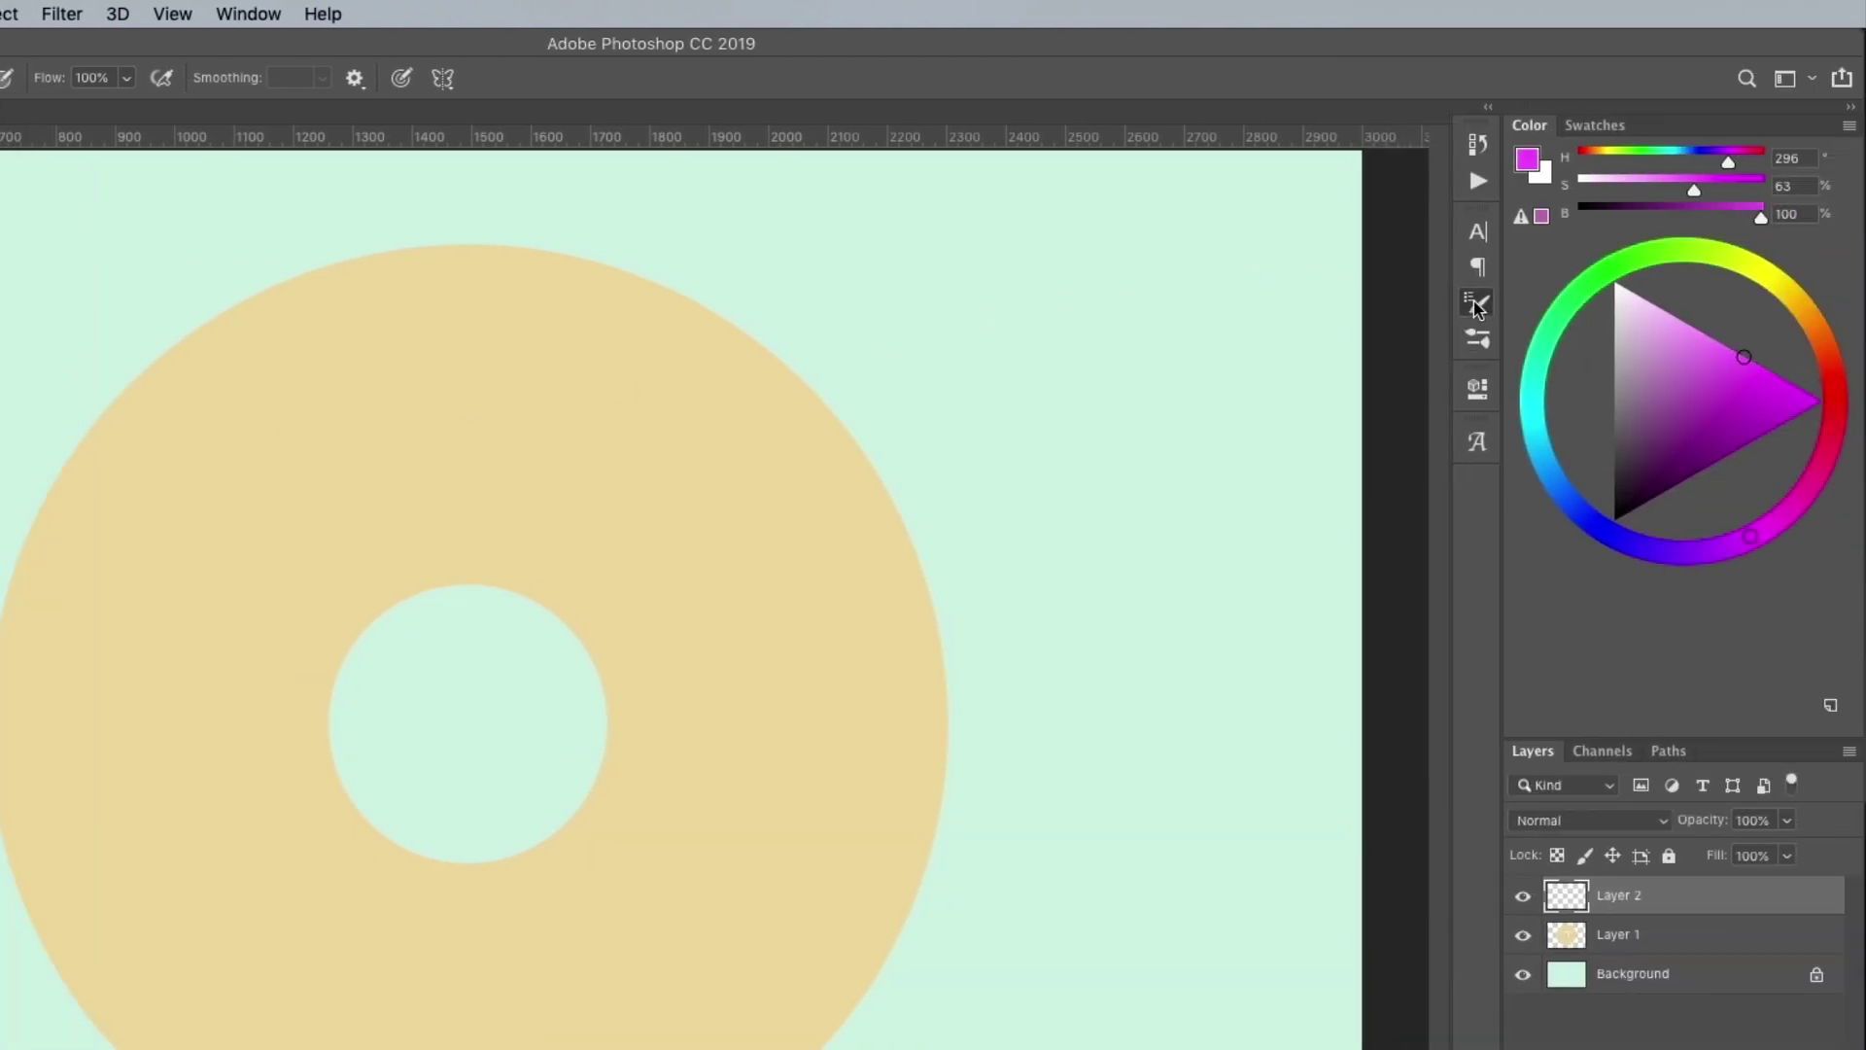
{"action": "left_click", "coordinate": [1477, 337]}
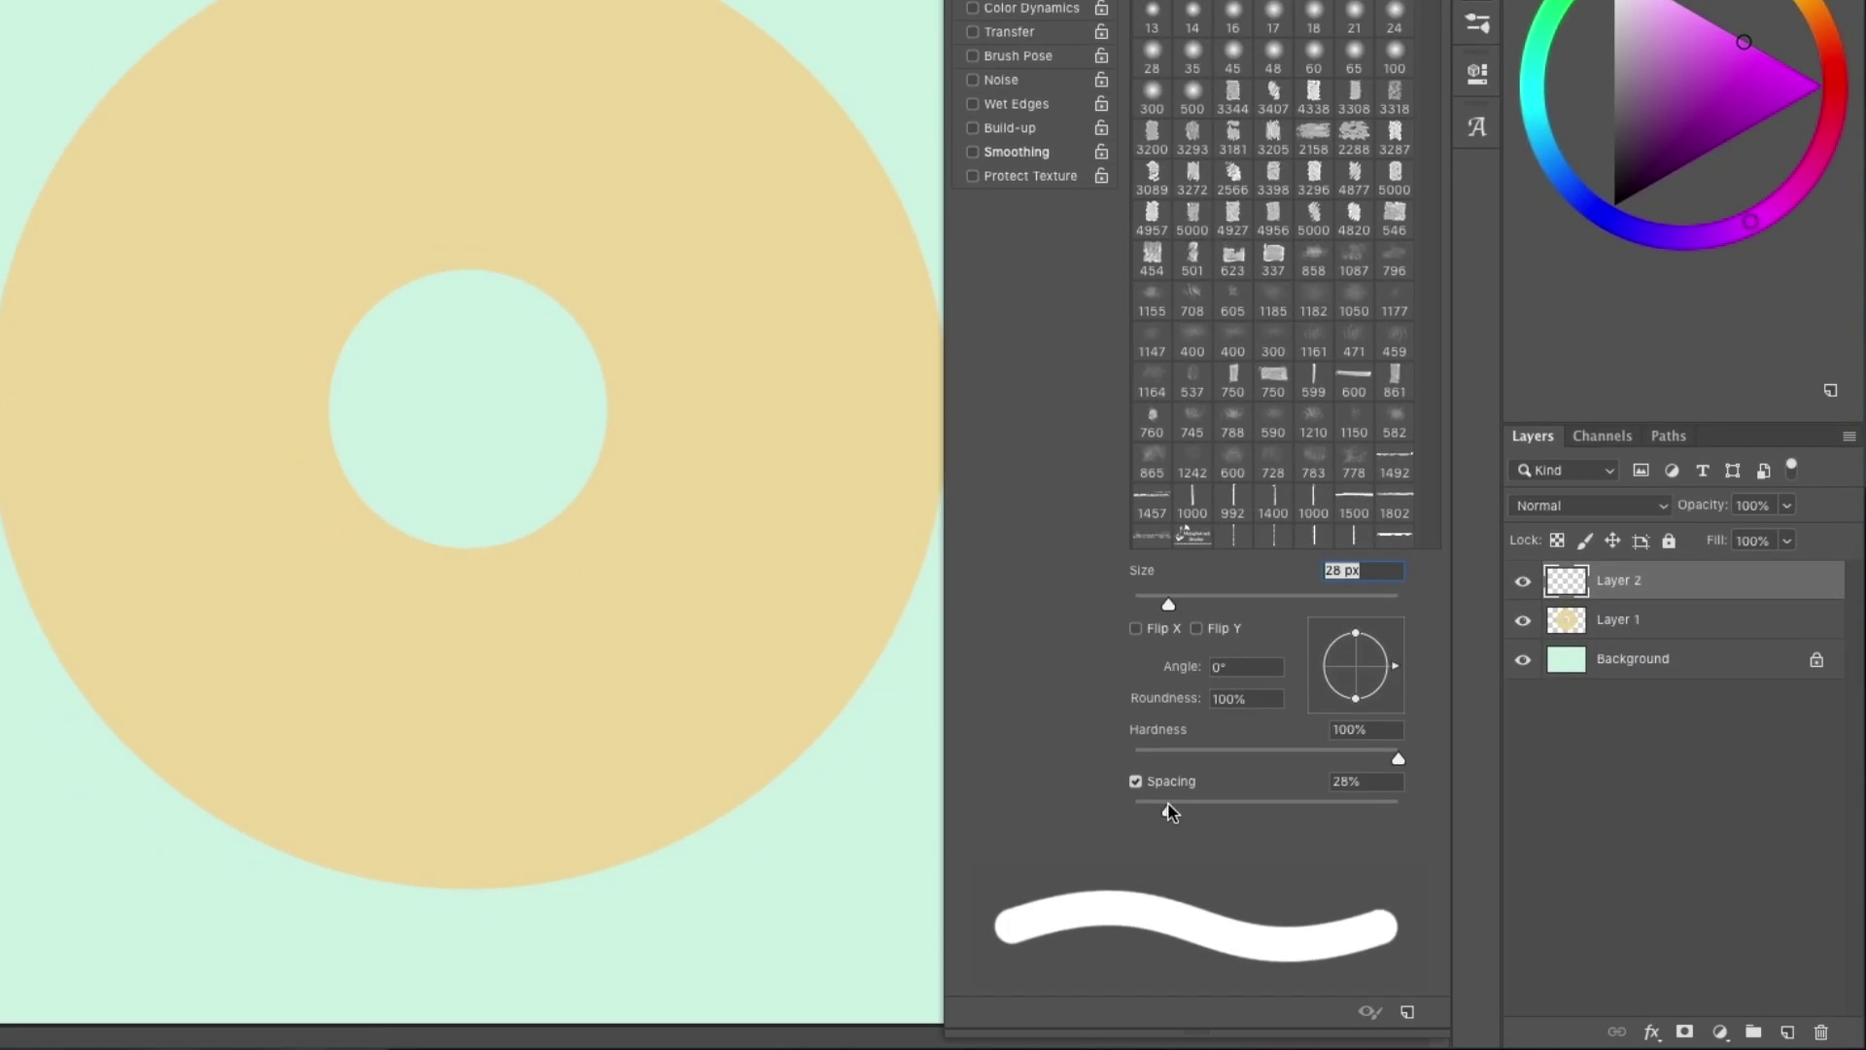
{"action": "left_click_drag", "start_coordinate": [1169, 813], "coordinate": [1075, 816]}
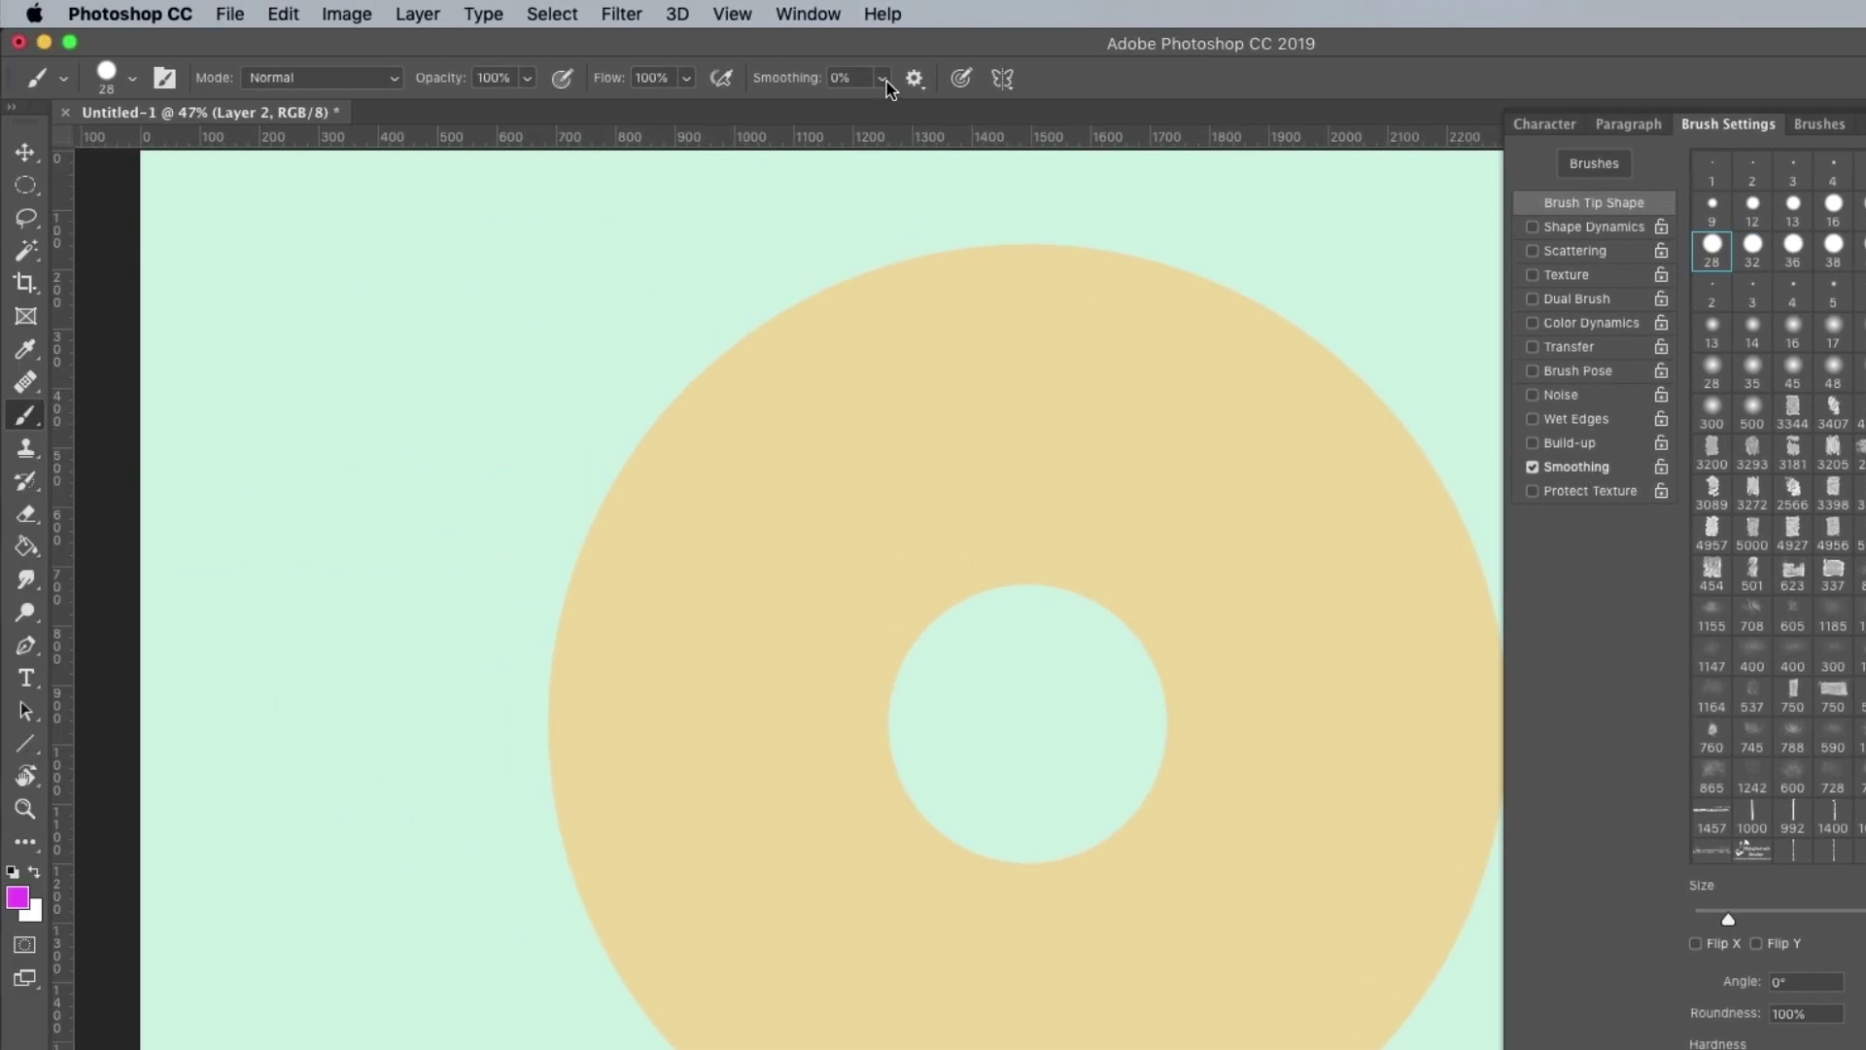
{"action": "left_click", "coordinate": [882, 80]}
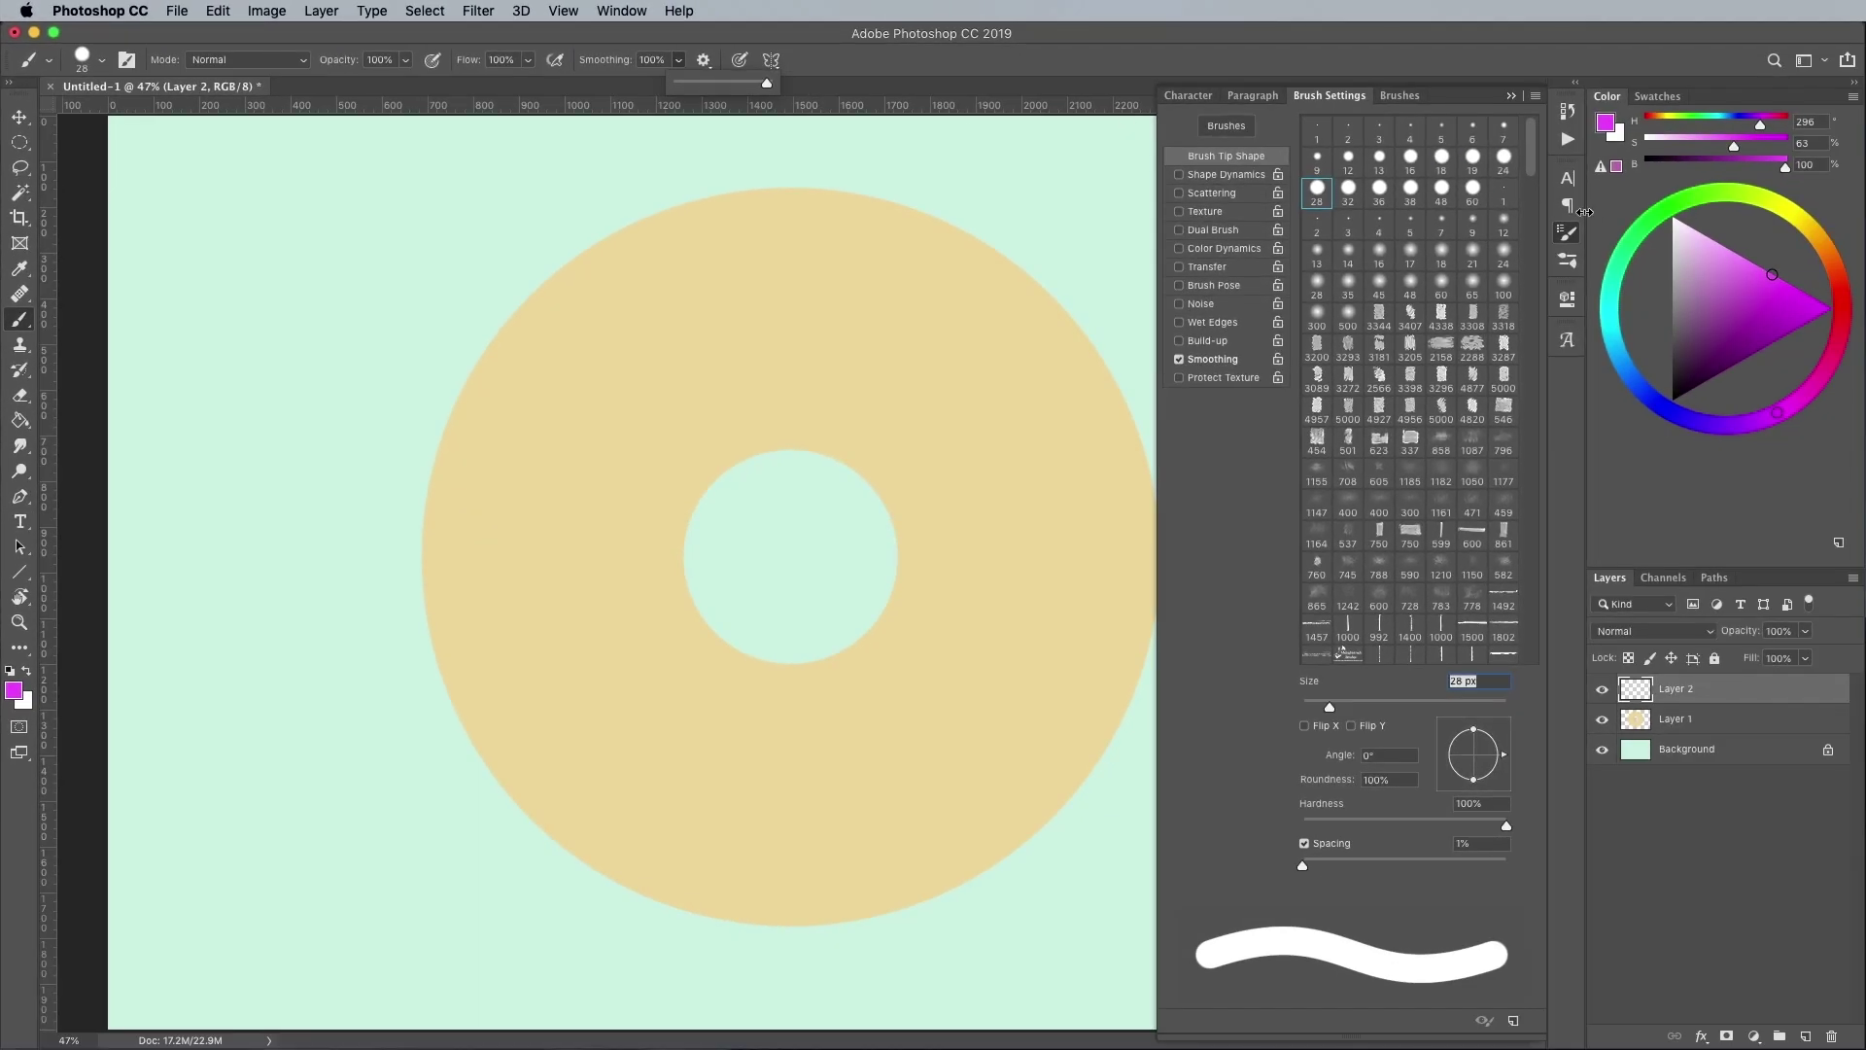
{"action": "left_click", "coordinate": [1566, 233]}
{"action": "left_click", "coordinate": [1567, 233]}
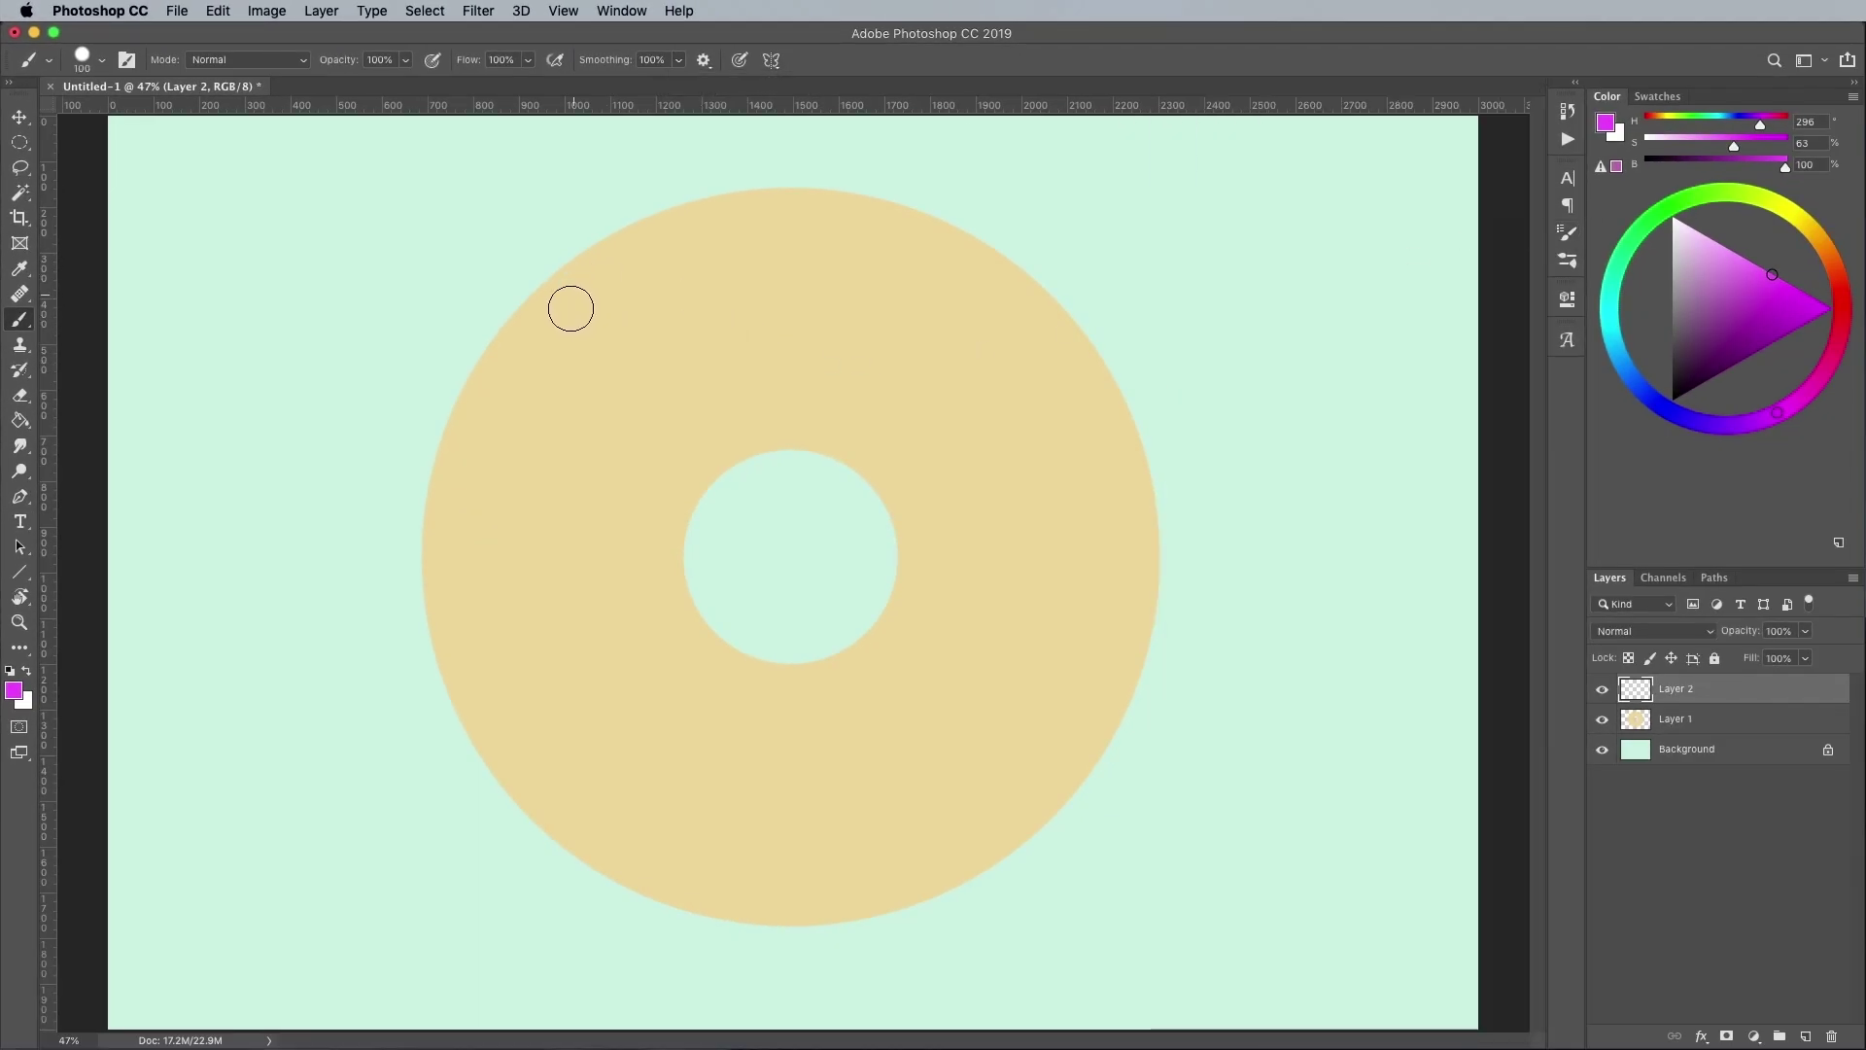
Paint the magenta icing with a 100 px brush, drawing wavy outlines near the outer edge and the hole and filling between them.
{"action": "mouse_move", "coordinate": [598, 313]}
{"action": "left_mouse_down"}
{"action": "mouse_move", "coordinate": [750, 234]}
{"action": "mouse_move", "coordinate": [861, 237]}
{"action": "mouse_move", "coordinate": [1073, 369]}
{"action": "mouse_move", "coordinate": [1123, 515]}
{"action": "mouse_move", "coordinate": [1089, 711]}
{"action": "mouse_move", "coordinate": [990, 811]}
{"action": "mouse_move", "coordinate": [830, 886]}
{"action": "mouse_move", "coordinate": [651, 837]}
{"action": "mouse_move", "coordinate": [489, 650]}
{"action": "mouse_move", "coordinate": [502, 430]}
{"action": "mouse_move", "coordinate": [598, 302]}
{"action": "left_mouse_up"}
{"action": "mouse_move", "coordinate": [681, 450]}
{"action": "left_mouse_down"}
{"action": "mouse_move", "coordinate": [847, 416]}
{"action": "mouse_move", "coordinate": [927, 514]}
{"action": "mouse_move", "coordinate": [867, 693]}
{"action": "mouse_move", "coordinate": [704, 681]}
{"action": "mouse_move", "coordinate": [647, 495]}
{"action": "mouse_move", "coordinate": [791, 405]}
{"action": "mouse_move", "coordinate": [675, 453]}
{"action": "left_mouse_up"}
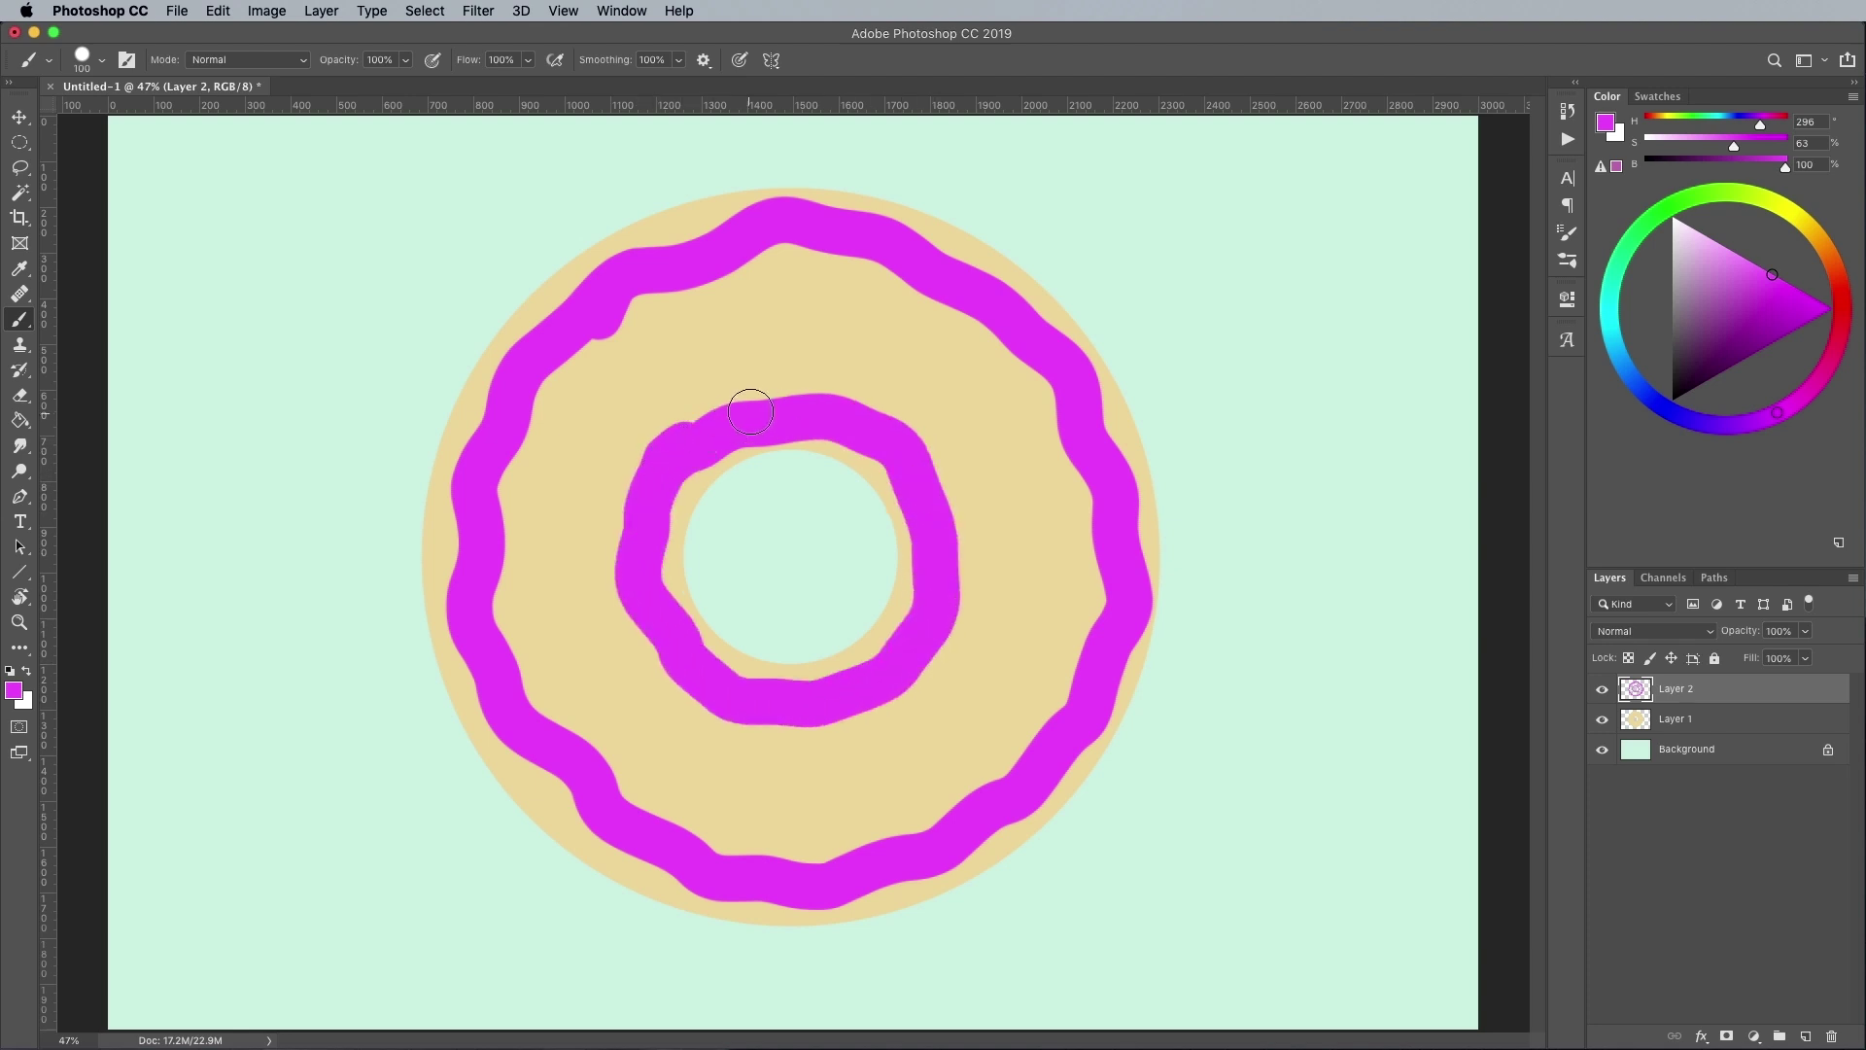
{"action": "left_click", "coordinate": [680, 61]}
{"action": "mouse_move", "coordinate": [628, 351]}
{"action": "left_mouse_down"}
{"action": "mouse_move", "coordinate": [545, 402]}
{"action": "mouse_move", "coordinate": [668, 345]}
{"action": "mouse_move", "coordinate": [702, 350]}
{"action": "mouse_move", "coordinate": [645, 340]}
{"action": "mouse_move", "coordinate": [780, 264]}
{"action": "mouse_move", "coordinate": [729, 379]}
{"action": "mouse_move", "coordinate": [956, 334]}
{"action": "mouse_move", "coordinate": [989, 403]}
{"action": "mouse_move", "coordinate": [979, 618]}
{"action": "mouse_move", "coordinate": [1100, 564]}
{"action": "mouse_move", "coordinate": [893, 747]}
{"action": "mouse_move", "coordinate": [855, 839]}
{"action": "mouse_move", "coordinate": [626, 759]}
{"action": "mouse_move", "coordinate": [586, 548]}
{"action": "left_mouse_up"}
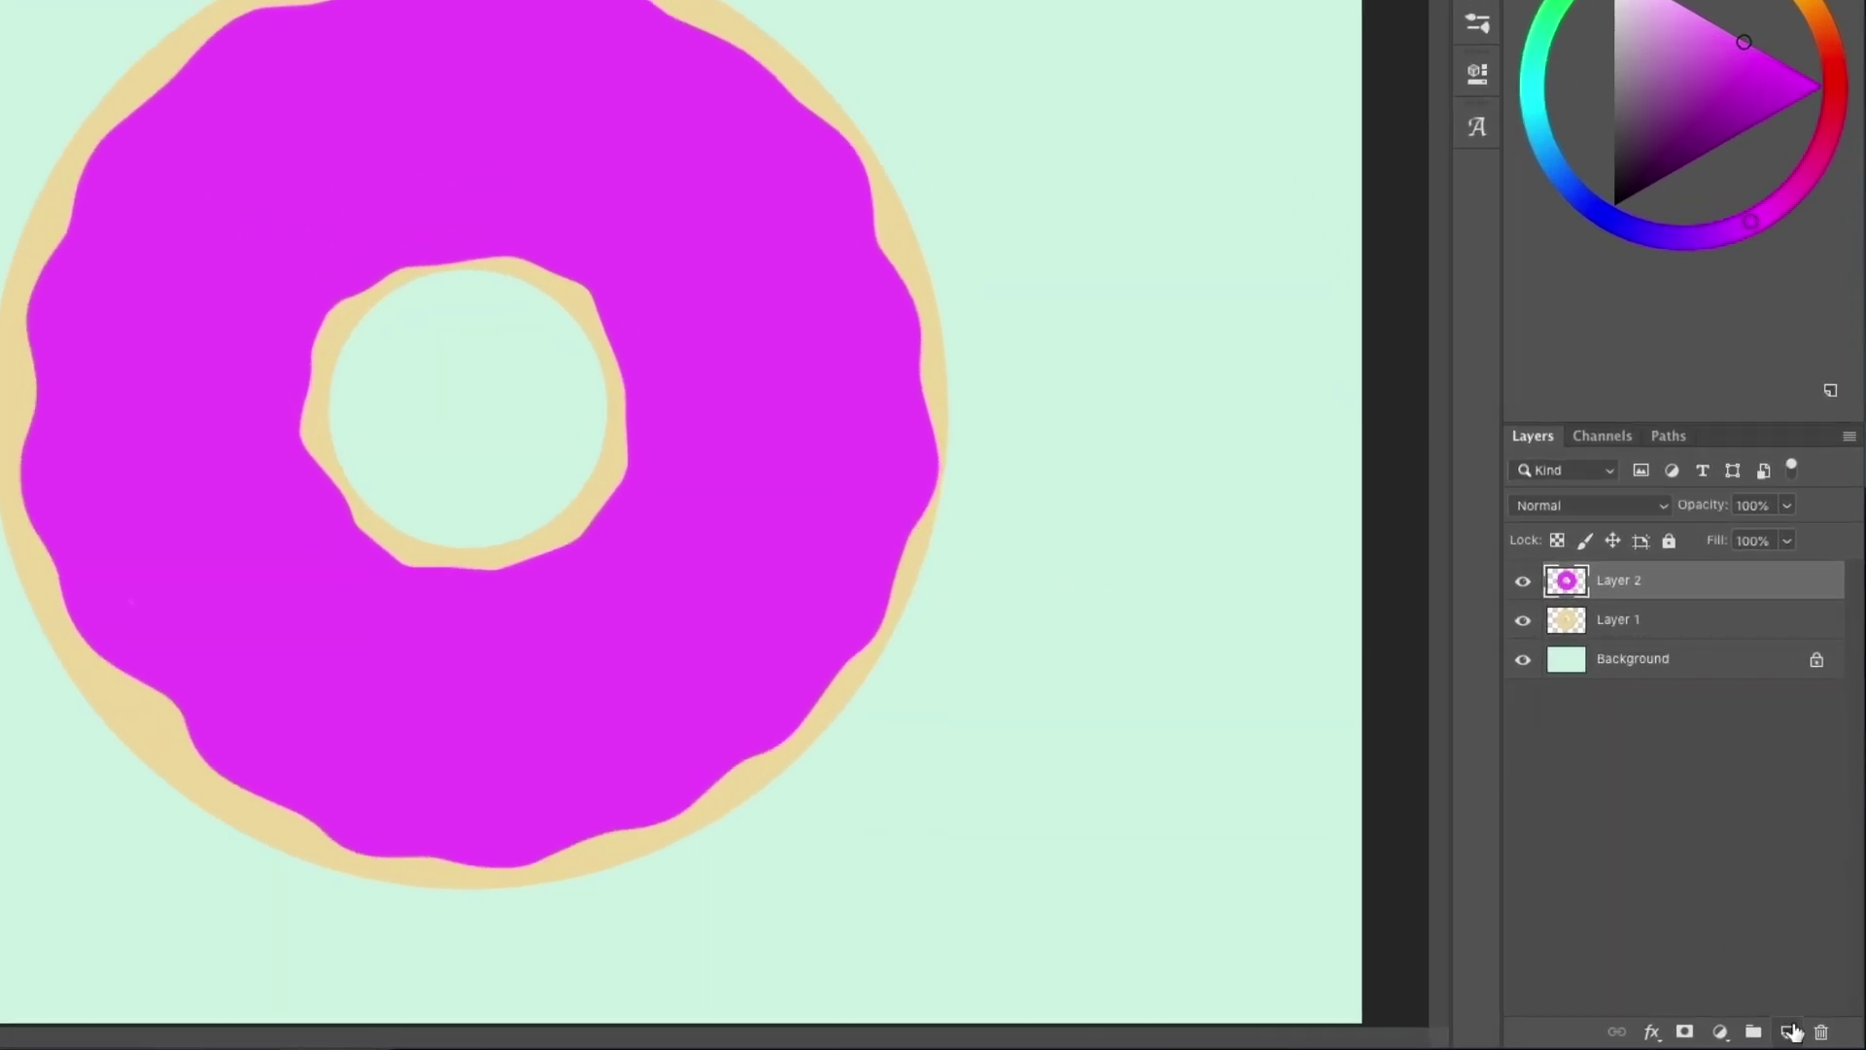
Add a new layer clipped to the icing and shade the icing's inner and outer edges in black with a grainy texture brush.
{"action": "left_click", "coordinate": [1788, 1034]}
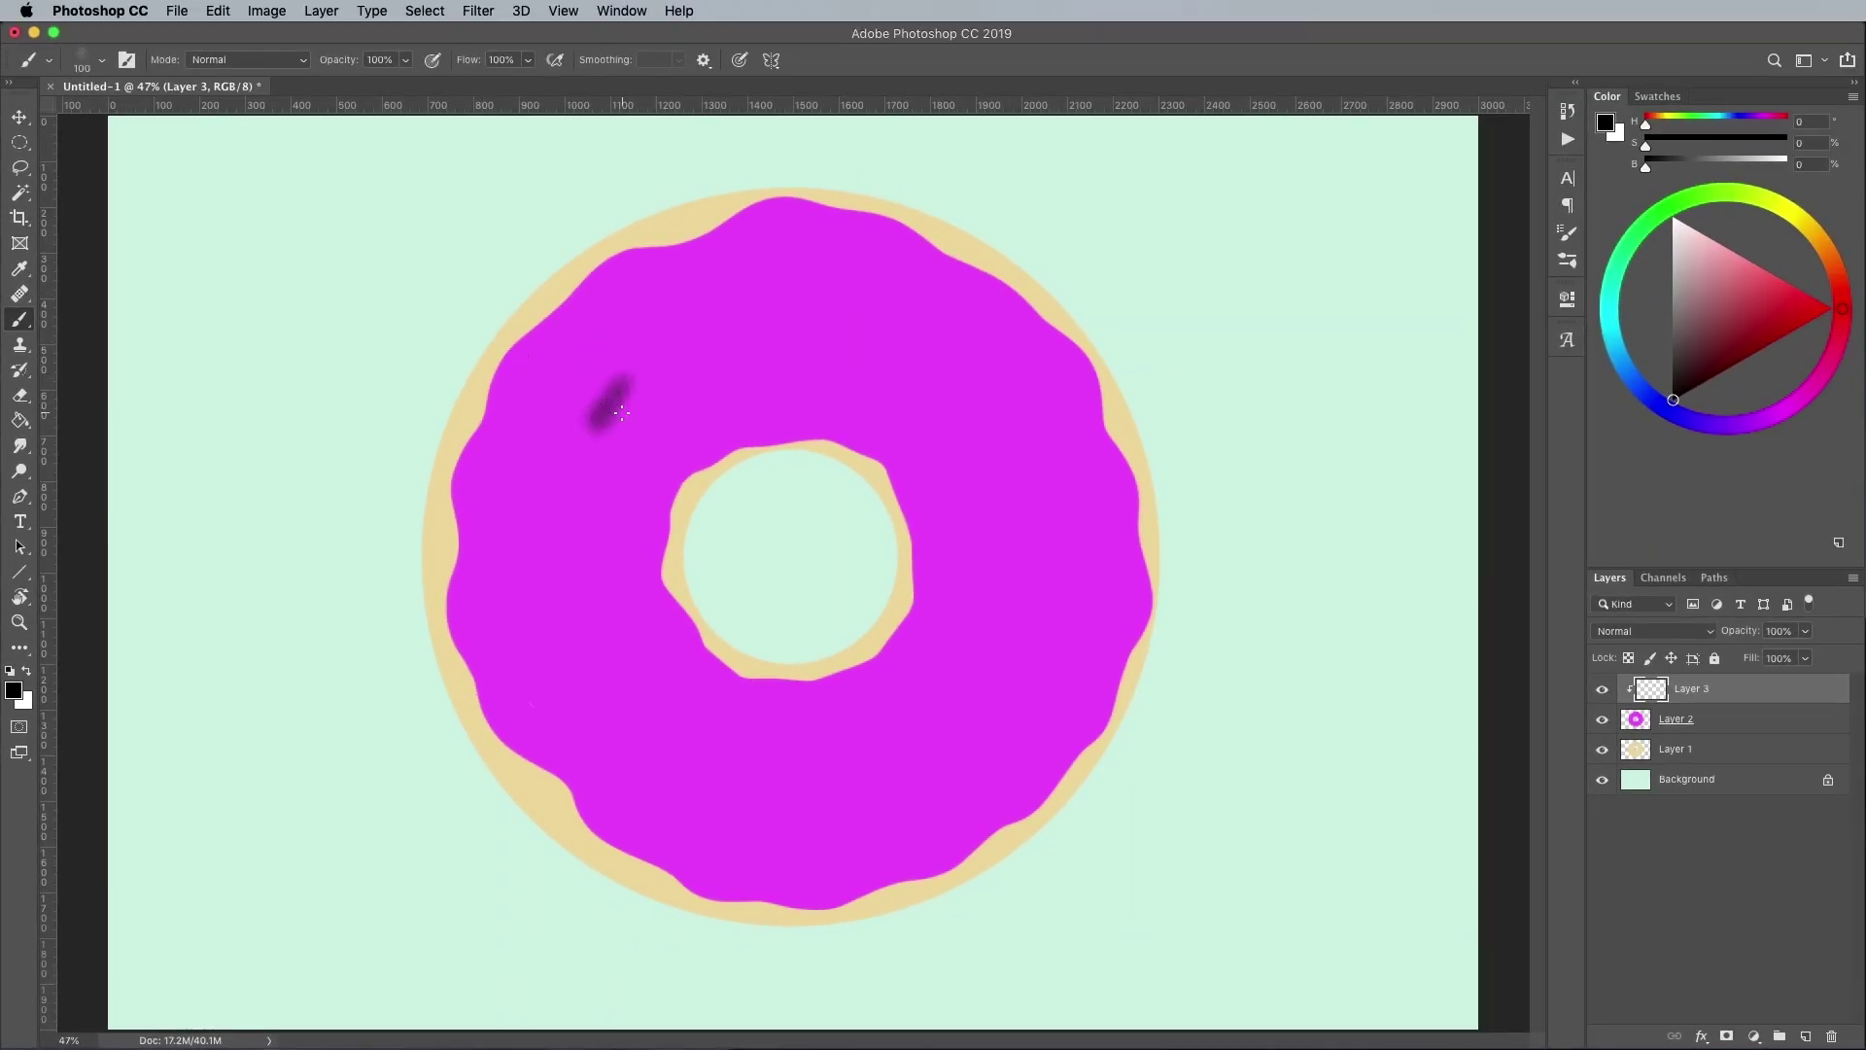
{"action": "key", "text": "super+z"}
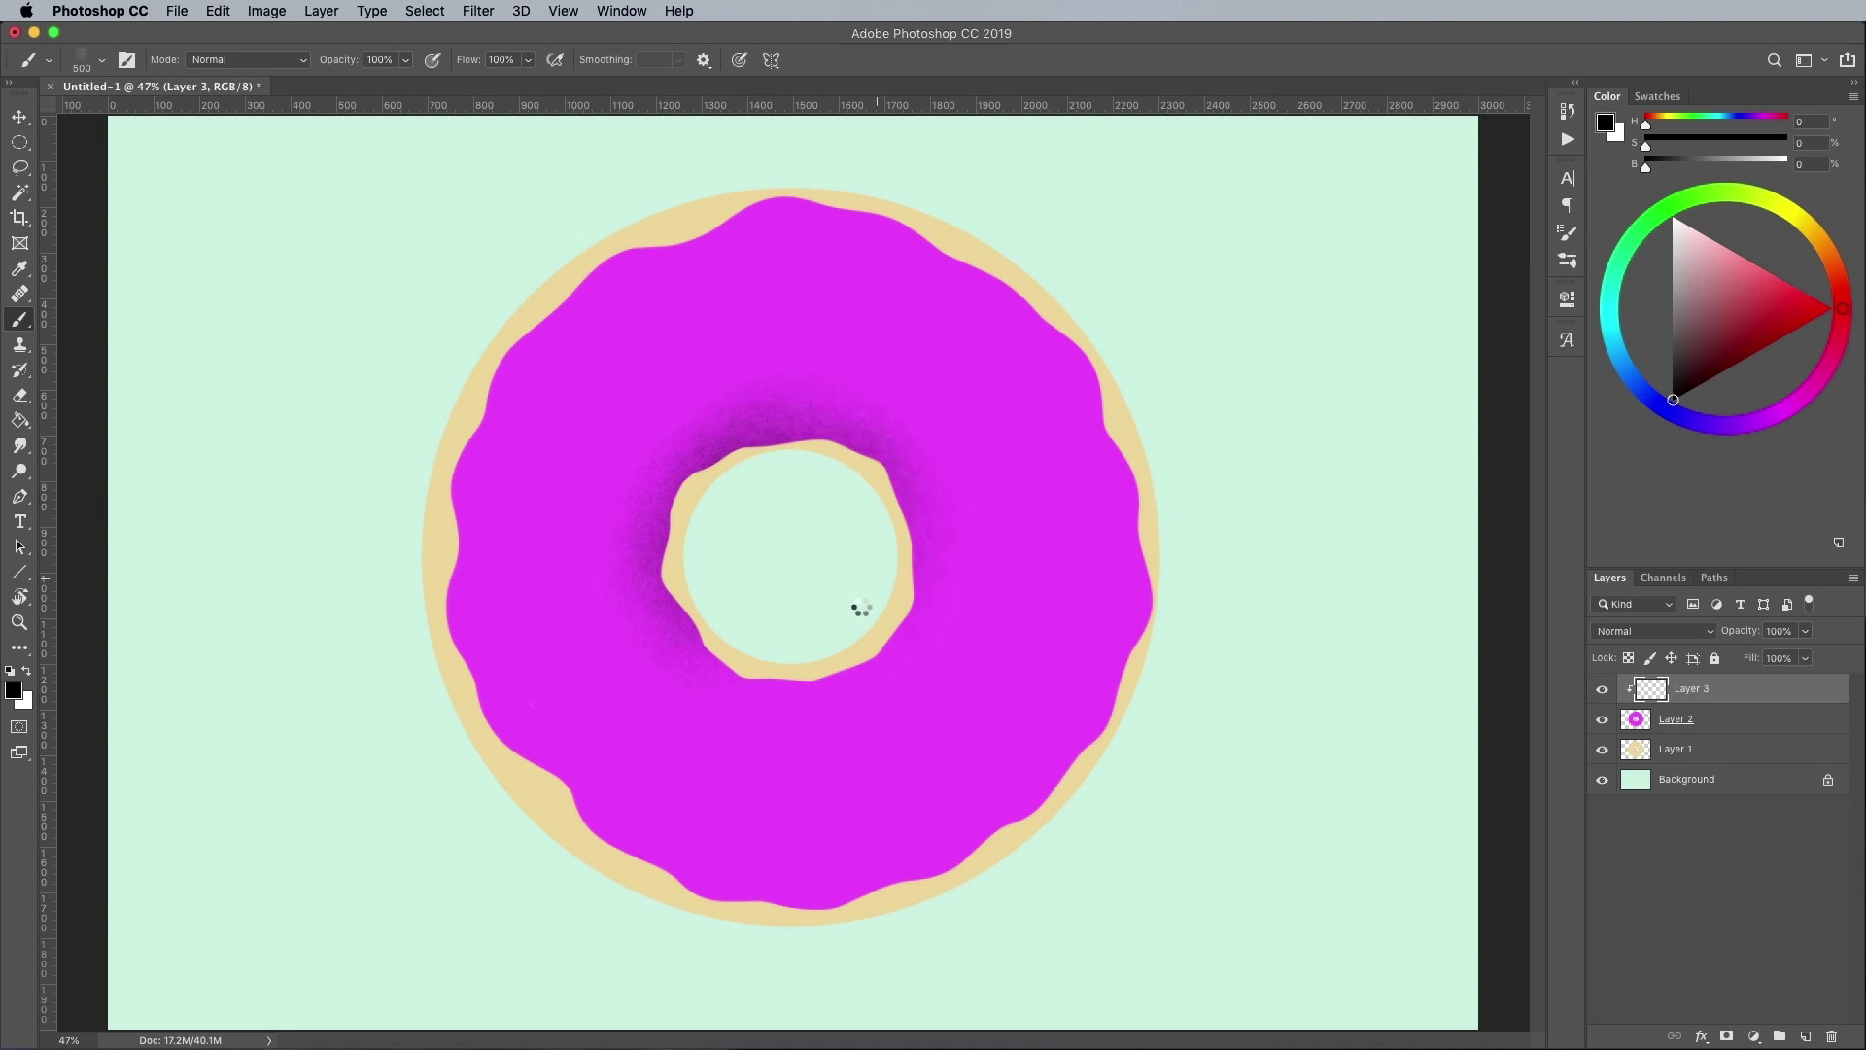
{"action": "left_click_drag", "start_coordinate": [746, 660], "coordinate": [890, 578]}
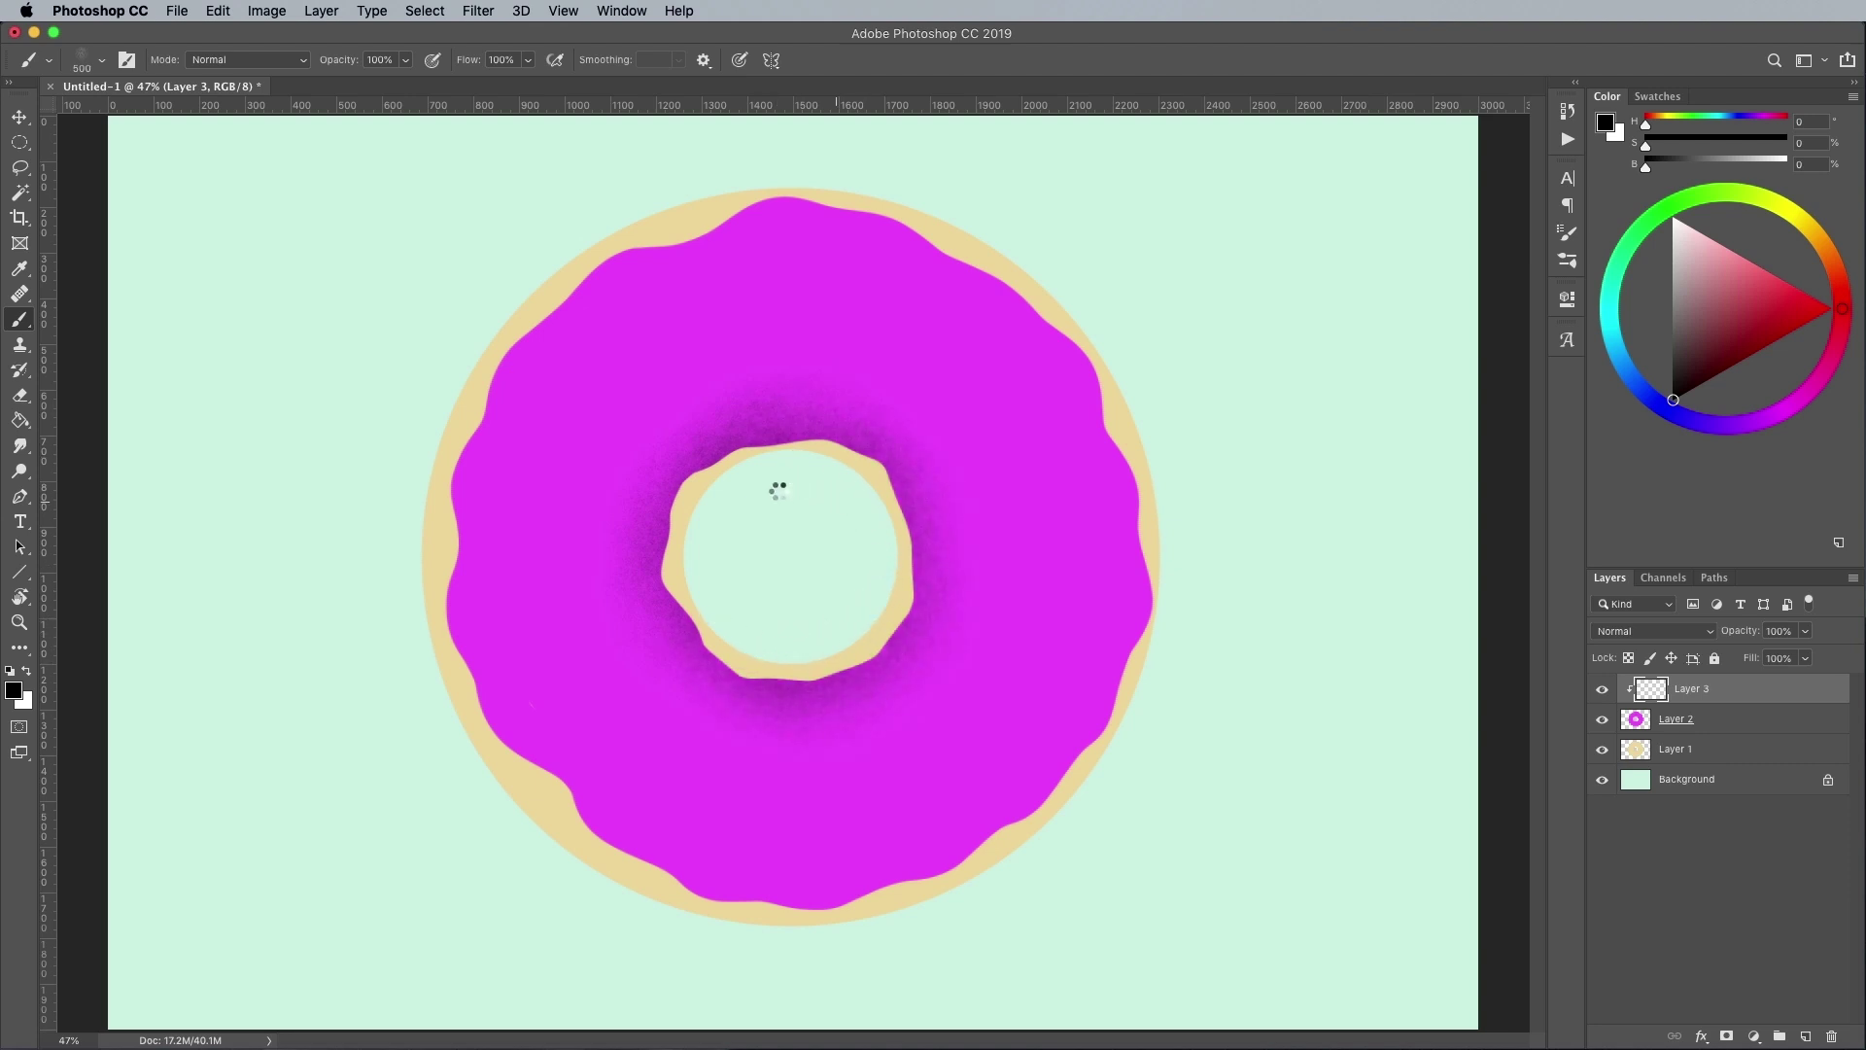
{"action": "left_click_drag", "start_coordinate": [488, 824], "coordinate": [636, 933]}
{"action": "mouse_move", "coordinate": [336, 660]}
{"action": "left_mouse_down"}
{"action": "mouse_move", "coordinate": [456, 266]}
{"action": "mouse_move", "coordinate": [448, 759]}
{"action": "mouse_move", "coordinate": [700, 167]}
{"action": "mouse_move", "coordinate": [1203, 374]}
{"action": "left_mouse_up"}
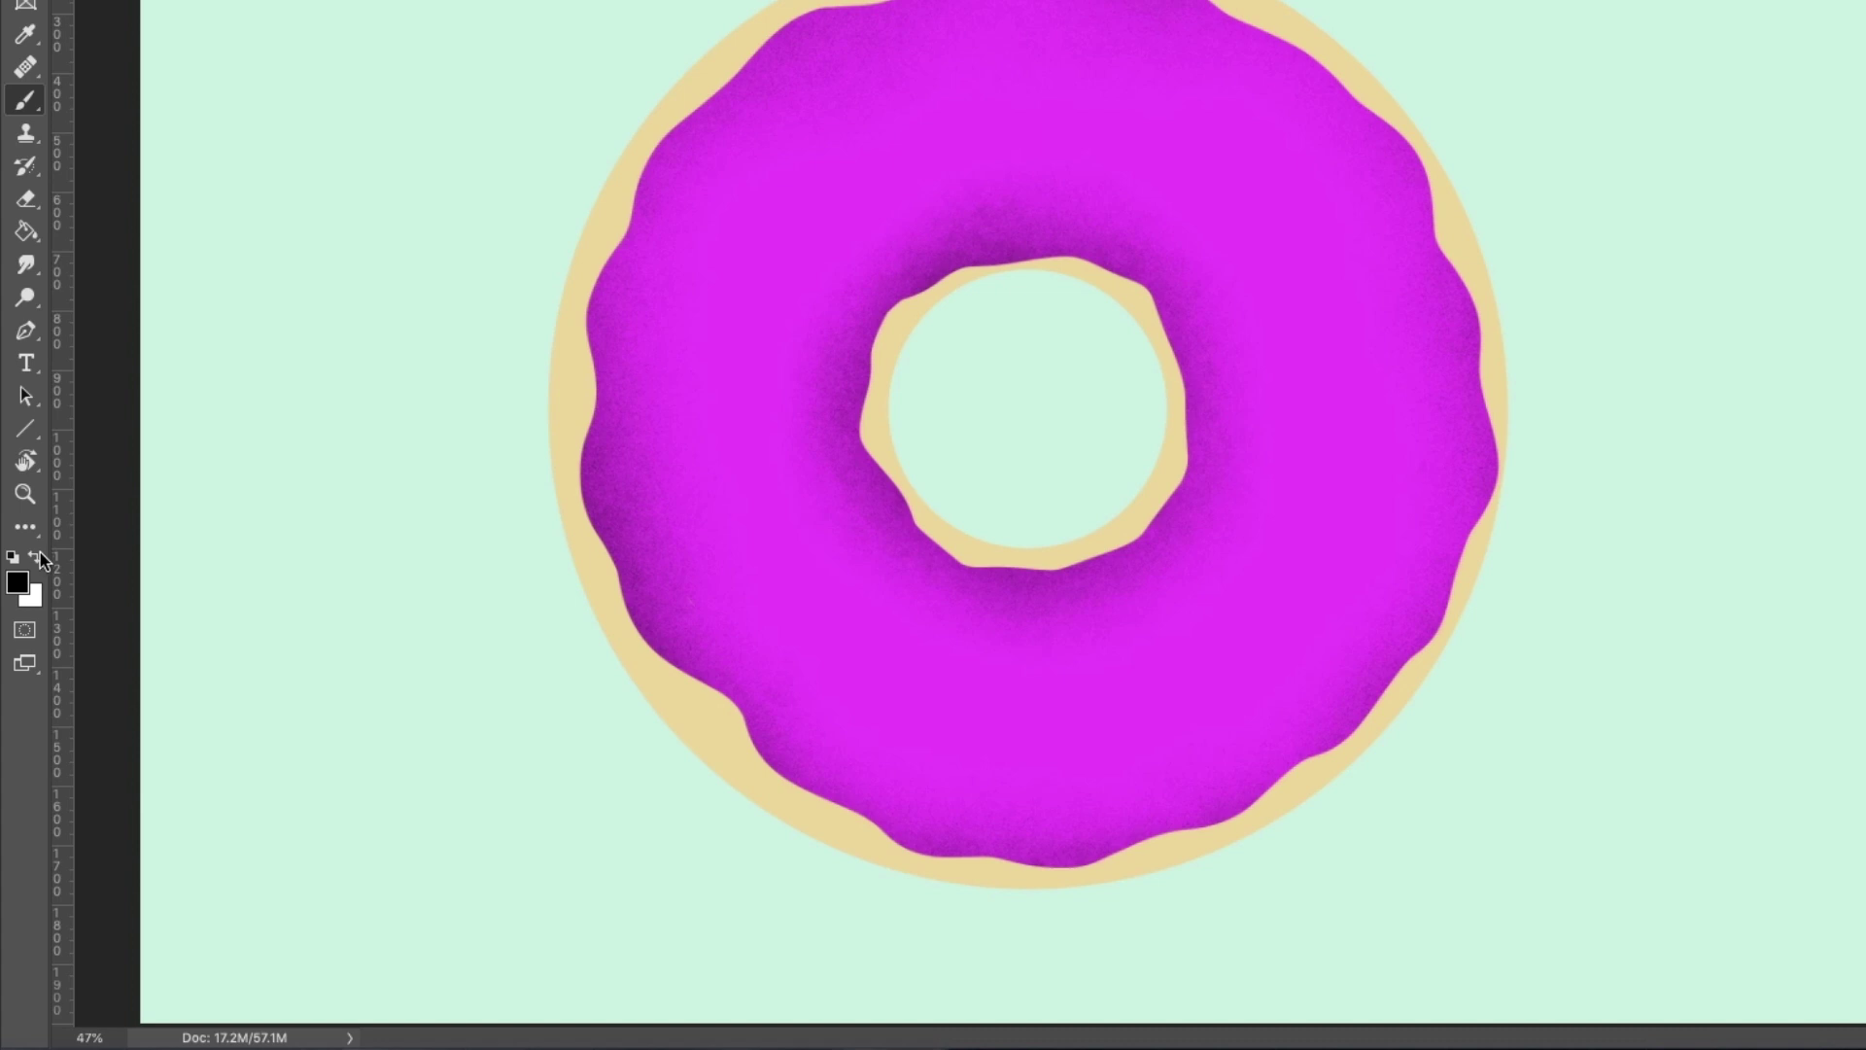
Switch the foreground to white and brush soft highlights around the icing ring, varying the texture brush size.
{"action": "left_click", "coordinate": [39, 552]}
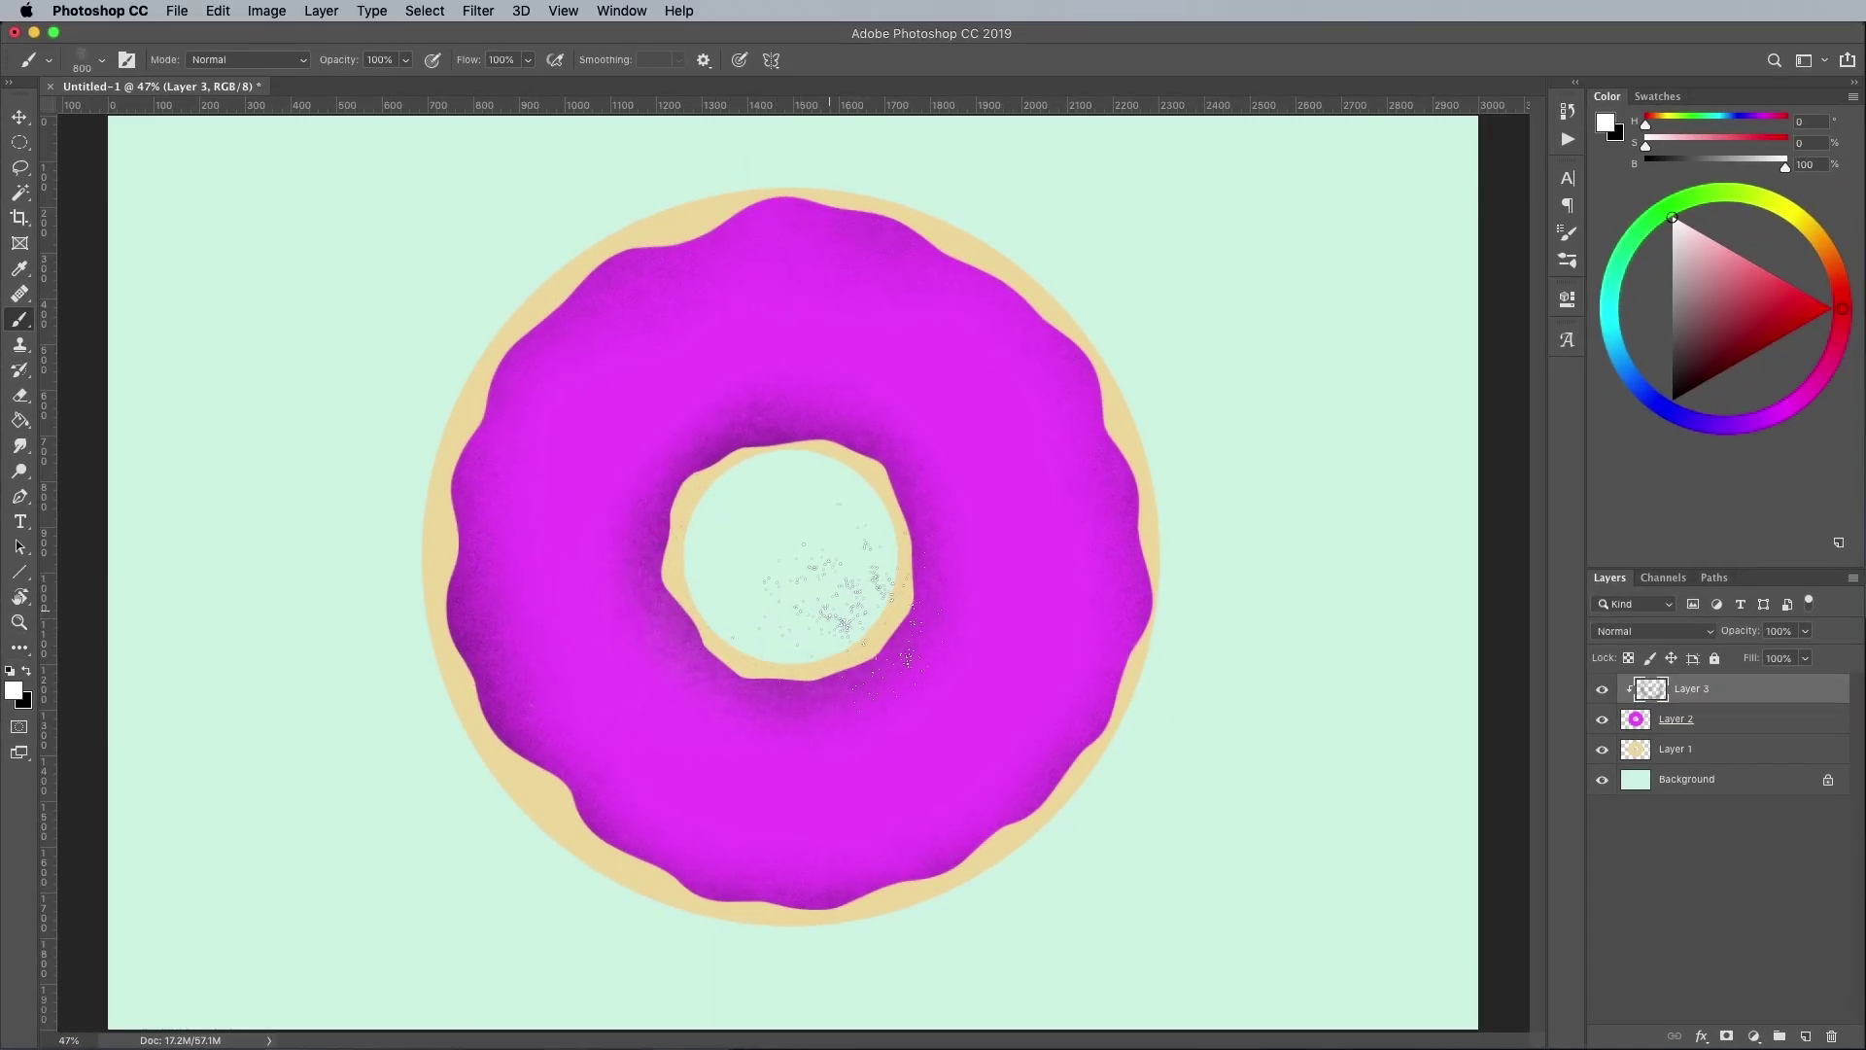
{"action": "mouse_move", "coordinate": [813, 604]}
{"action": "left_mouse_down"}
{"action": "mouse_move", "coordinate": [778, 739]}
{"action": "mouse_move", "coordinate": [855, 625]}
{"action": "mouse_move", "coordinate": [962, 544]}
{"action": "left_mouse_up"}
{"action": "mouse_move", "coordinate": [467, 360]}
{"action": "left_mouse_down"}
{"action": "mouse_move", "coordinate": [666, 200]}
{"action": "mouse_move", "coordinate": [476, 534]}
{"action": "mouse_move", "coordinate": [481, 651]}
{"action": "mouse_move", "coordinate": [554, 320]}
{"action": "mouse_move", "coordinate": [977, 306]}
{"action": "mouse_move", "coordinate": [894, 379]}
{"action": "mouse_move", "coordinate": [797, 749]}
{"action": "left_mouse_up"}
{"action": "key", "text": "["}
{"action": "key", "text": "["}
{"action": "key", "text": "["}
{"action": "key", "text": "["}
{"action": "mouse_move", "coordinate": [1035, 515]}
{"action": "left_mouse_down"}
{"action": "mouse_move", "coordinate": [862, 778]}
{"action": "mouse_move", "coordinate": [811, 778]}
{"action": "left_mouse_up"}
{"action": "mouse_move", "coordinate": [748, 336]}
{"action": "left_mouse_down"}
{"action": "mouse_move", "coordinate": [570, 417]}
{"action": "mouse_move", "coordinate": [921, 362]}
{"action": "mouse_move", "coordinate": [553, 625]}
{"action": "left_mouse_up"}
{"action": "key", "text": "]"}
{"action": "key", "text": "]"}
{"action": "key", "text": "]"}
{"action": "mouse_move", "coordinate": [593, 739]}
{"action": "left_mouse_down"}
{"action": "mouse_move", "coordinate": [617, 797]}
{"action": "mouse_move", "coordinate": [875, 845]}
{"action": "left_mouse_up"}
{"action": "left_click_drag", "start_coordinate": [1059, 389], "coordinate": [1108, 681]}
Switch back to black, deepen the shading along the icing's hole and outer edge at 700 px, and undo the last stroke.
{"action": "key", "text": "x"}
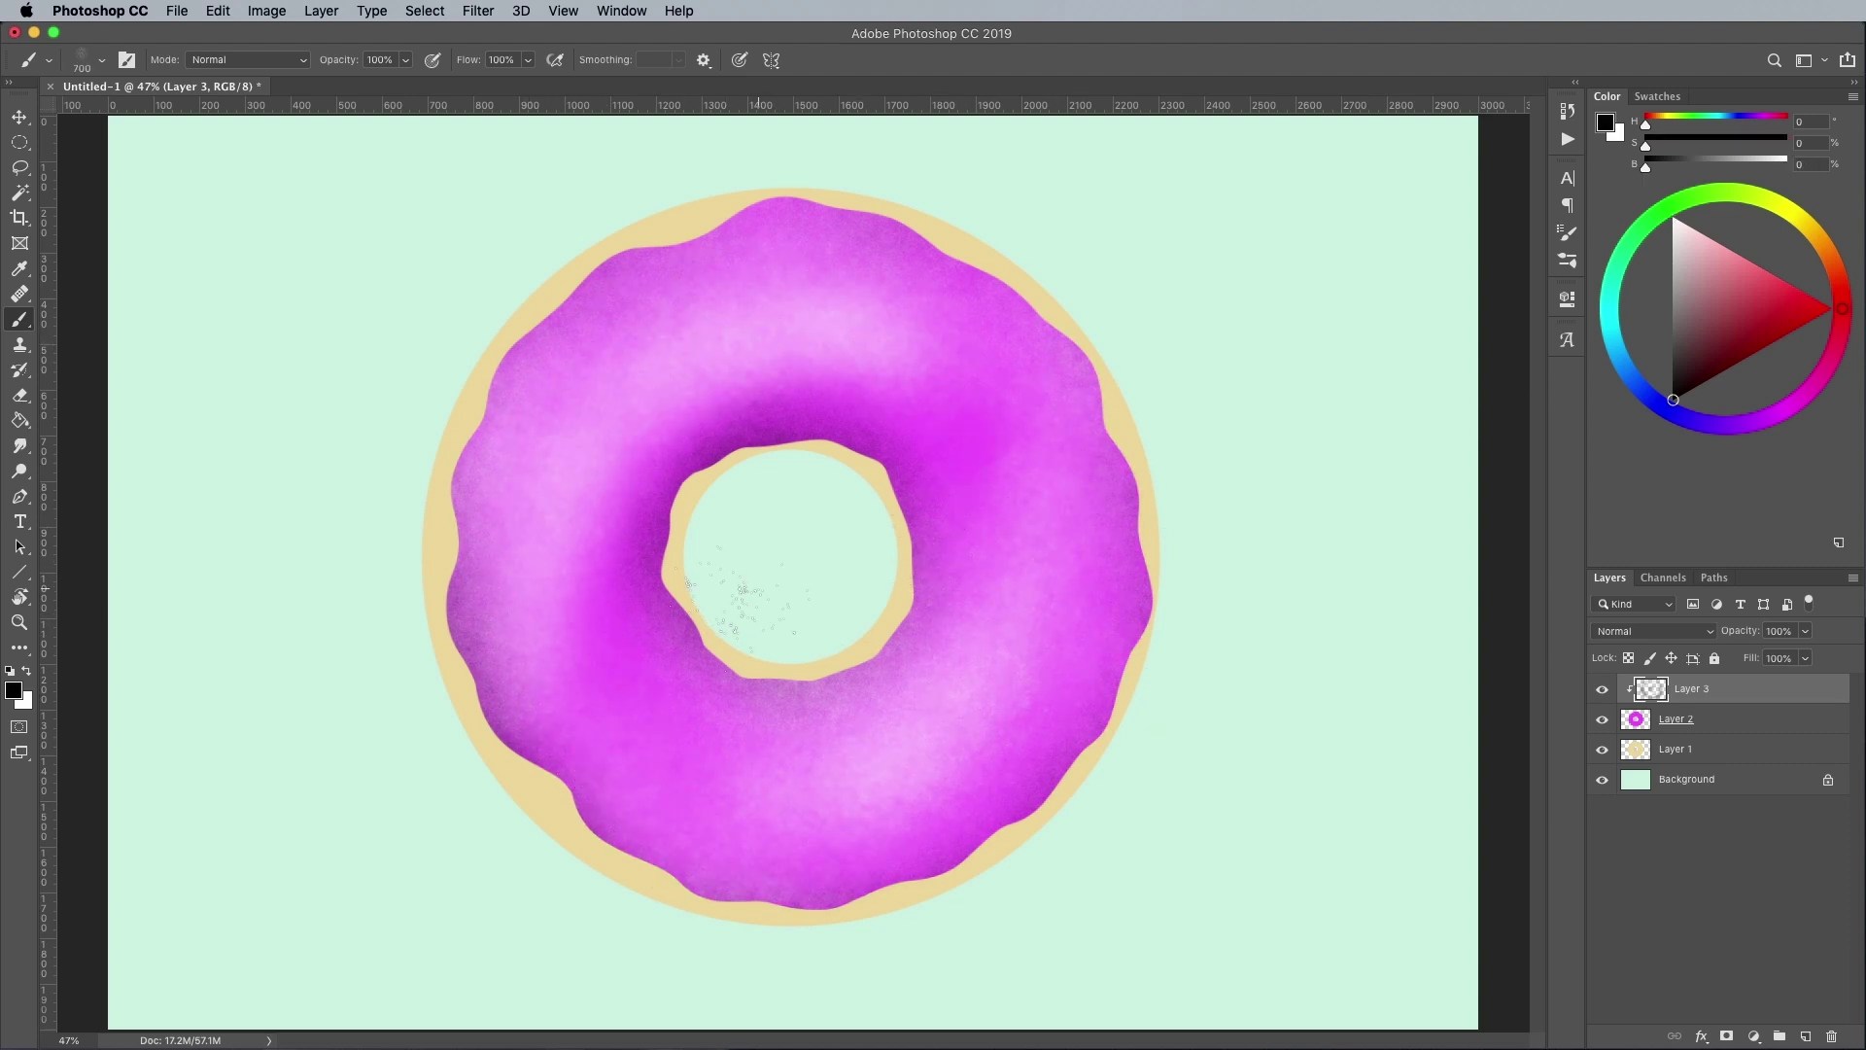
{"action": "left_click_drag", "start_coordinate": [865, 498], "coordinate": [833, 625]}
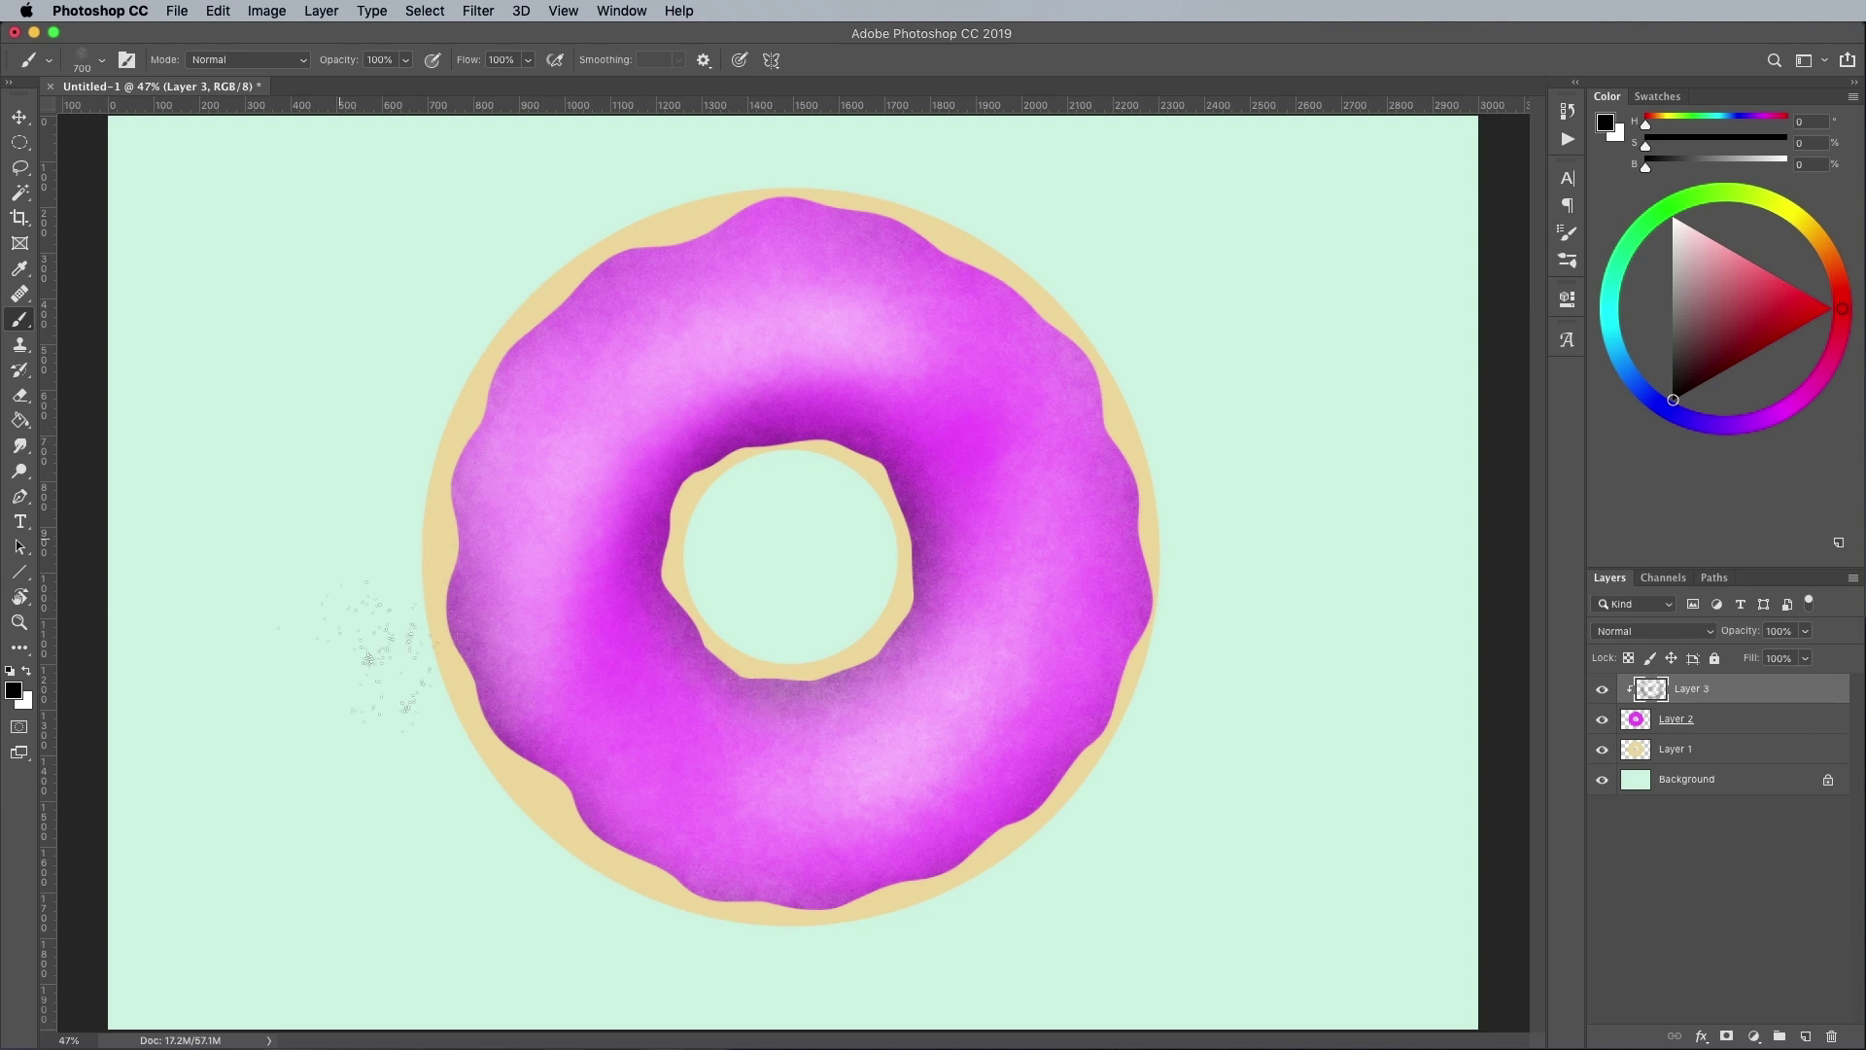
{"action": "mouse_move", "coordinate": [408, 738]}
{"action": "left_mouse_down"}
{"action": "mouse_move", "coordinate": [1124, 749]}
{"action": "mouse_move", "coordinate": [1075, 230]}
{"action": "mouse_move", "coordinate": [384, 418]}
{"action": "left_mouse_up"}
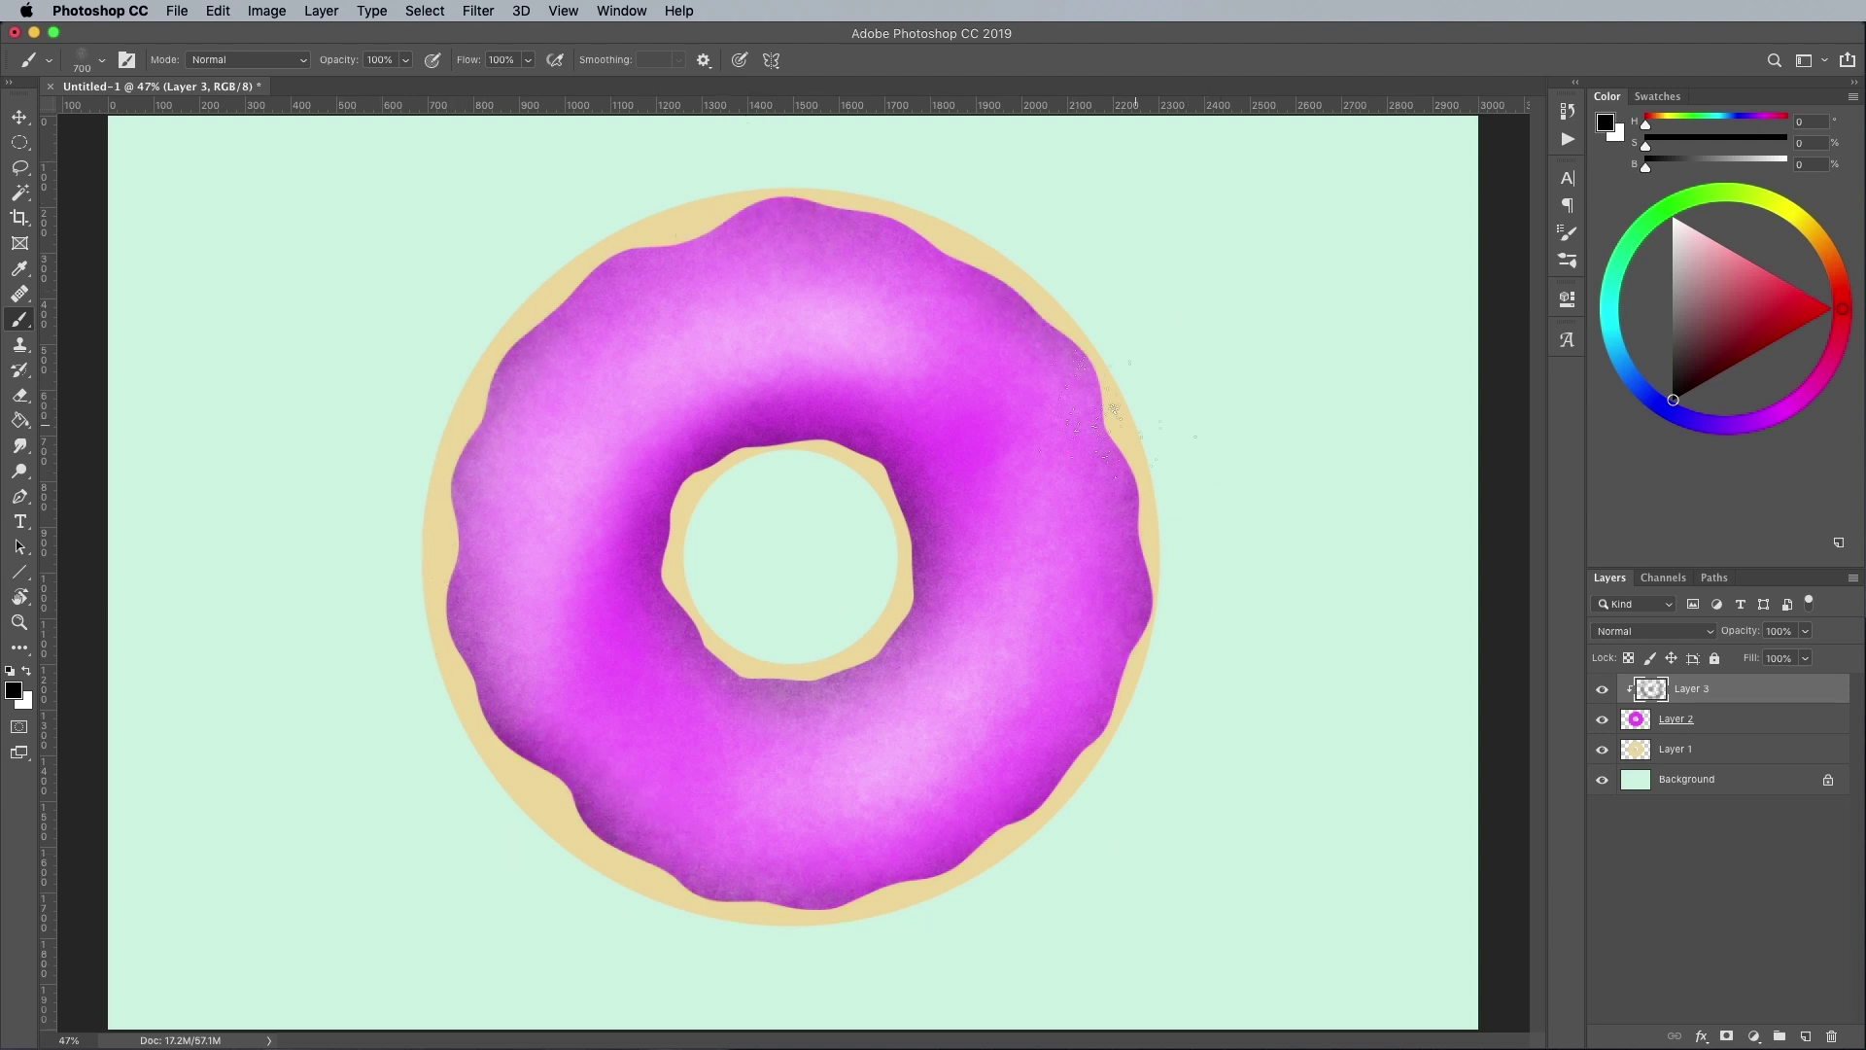
{"action": "key", "text": "super+z"}
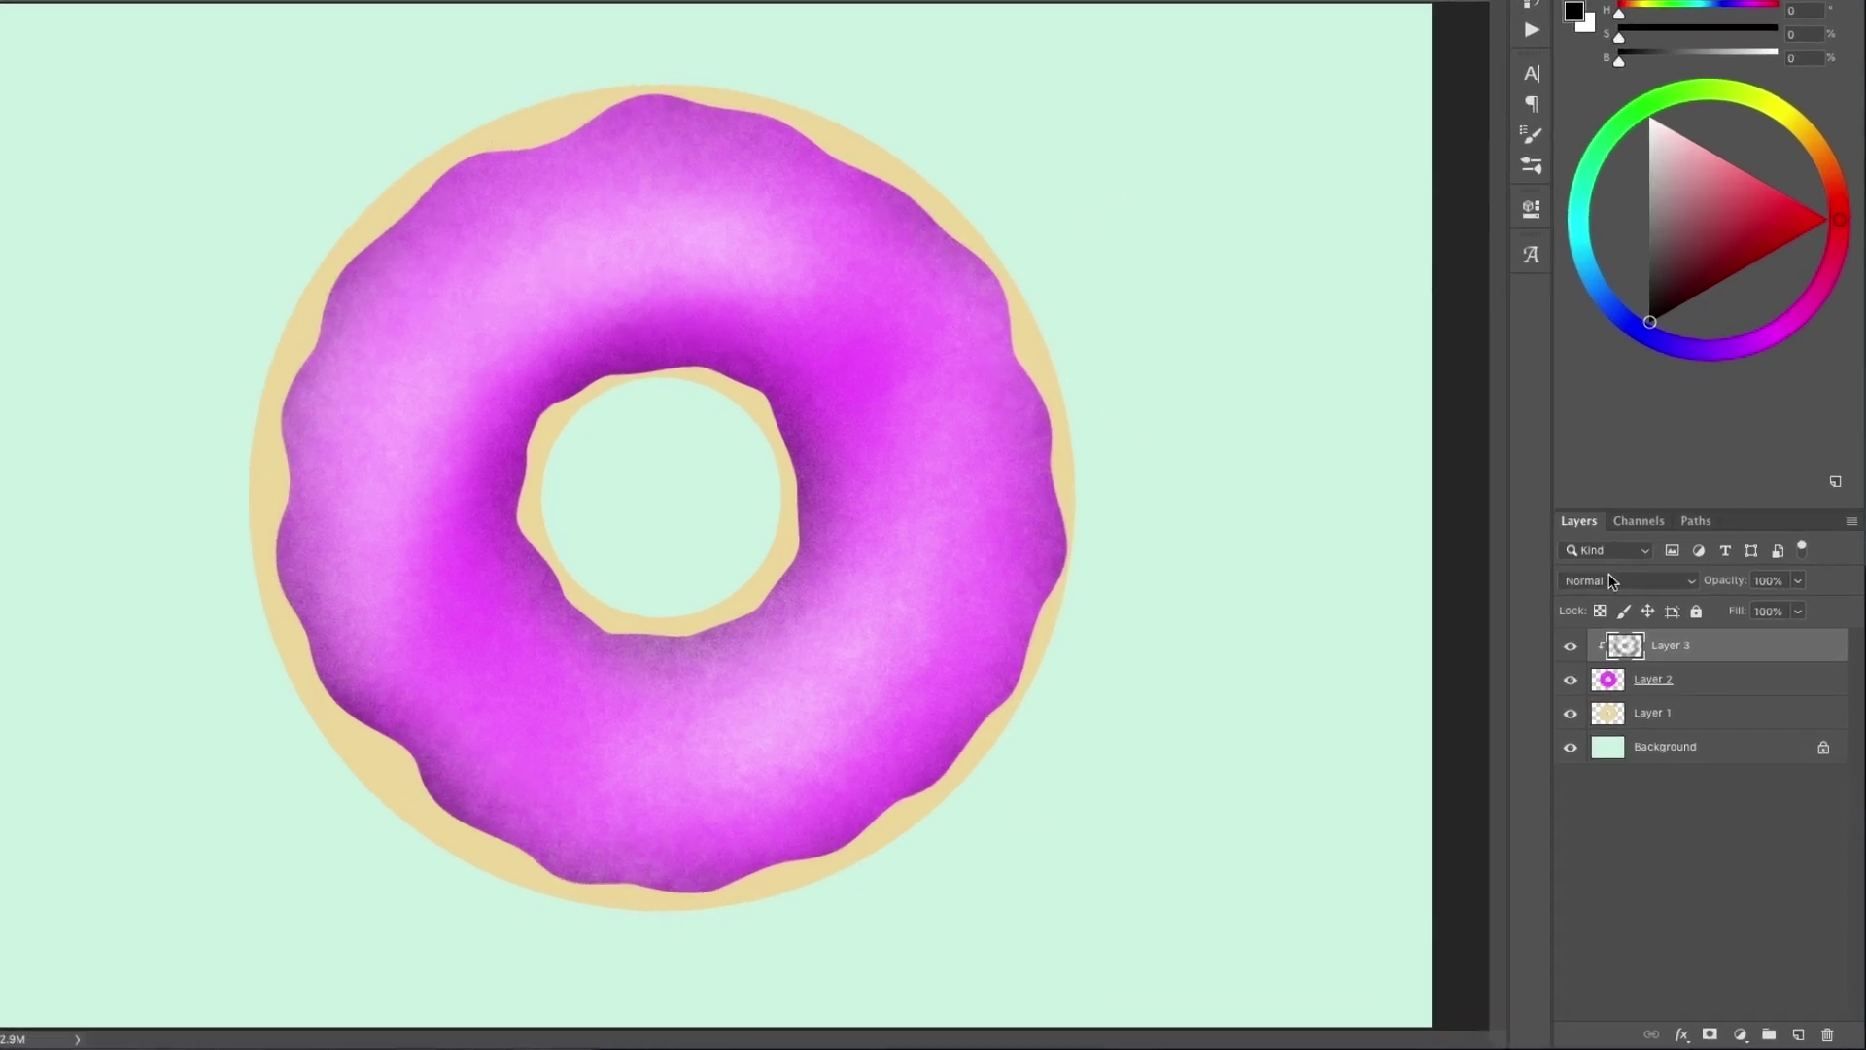
Set the icing shading layer's blend mode to Hard Light and brush more black shading along the icing's hole and outer edge.
{"action": "left_click", "coordinate": [1678, 629]}
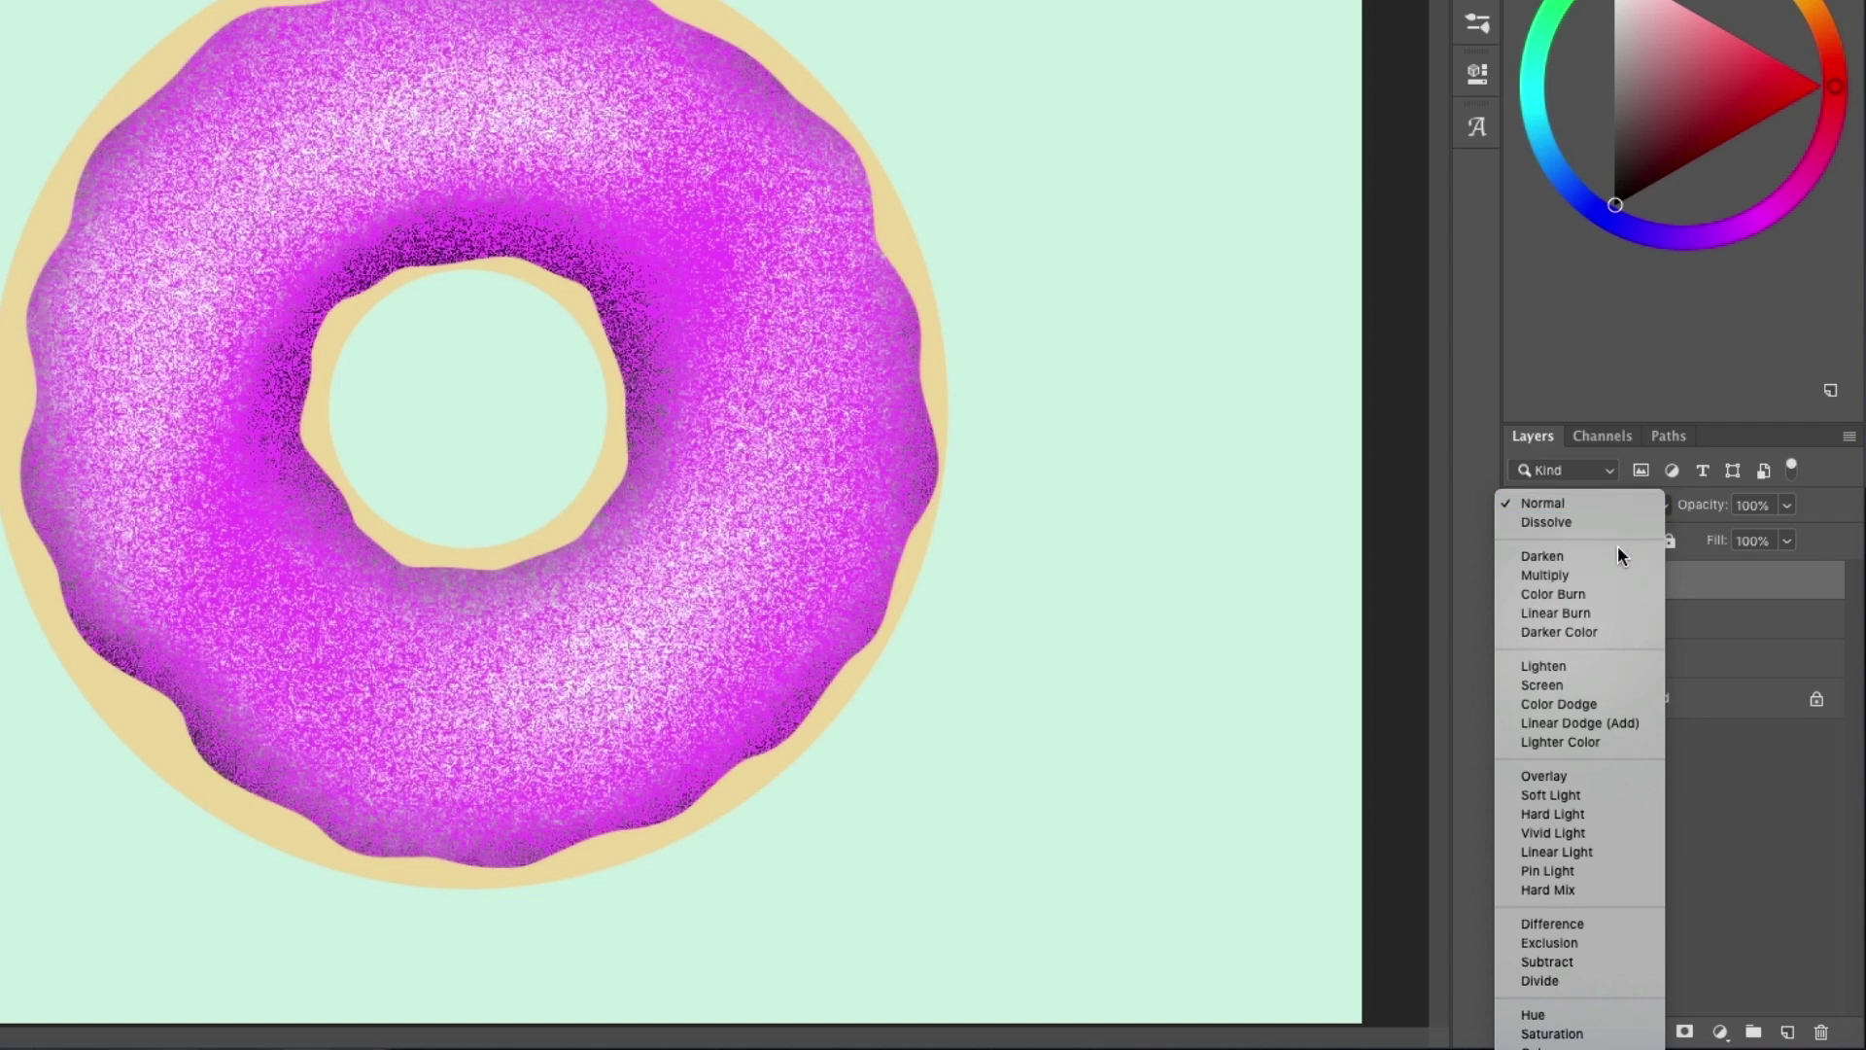
{"action": "left_click", "coordinate": [1571, 817]}
{"action": "mouse_move", "coordinate": [1035, 452]}
{"action": "left_mouse_down"}
{"action": "mouse_move", "coordinate": [1074, 515]}
{"action": "mouse_move", "coordinate": [1049, 554]}
{"action": "left_mouse_up"}
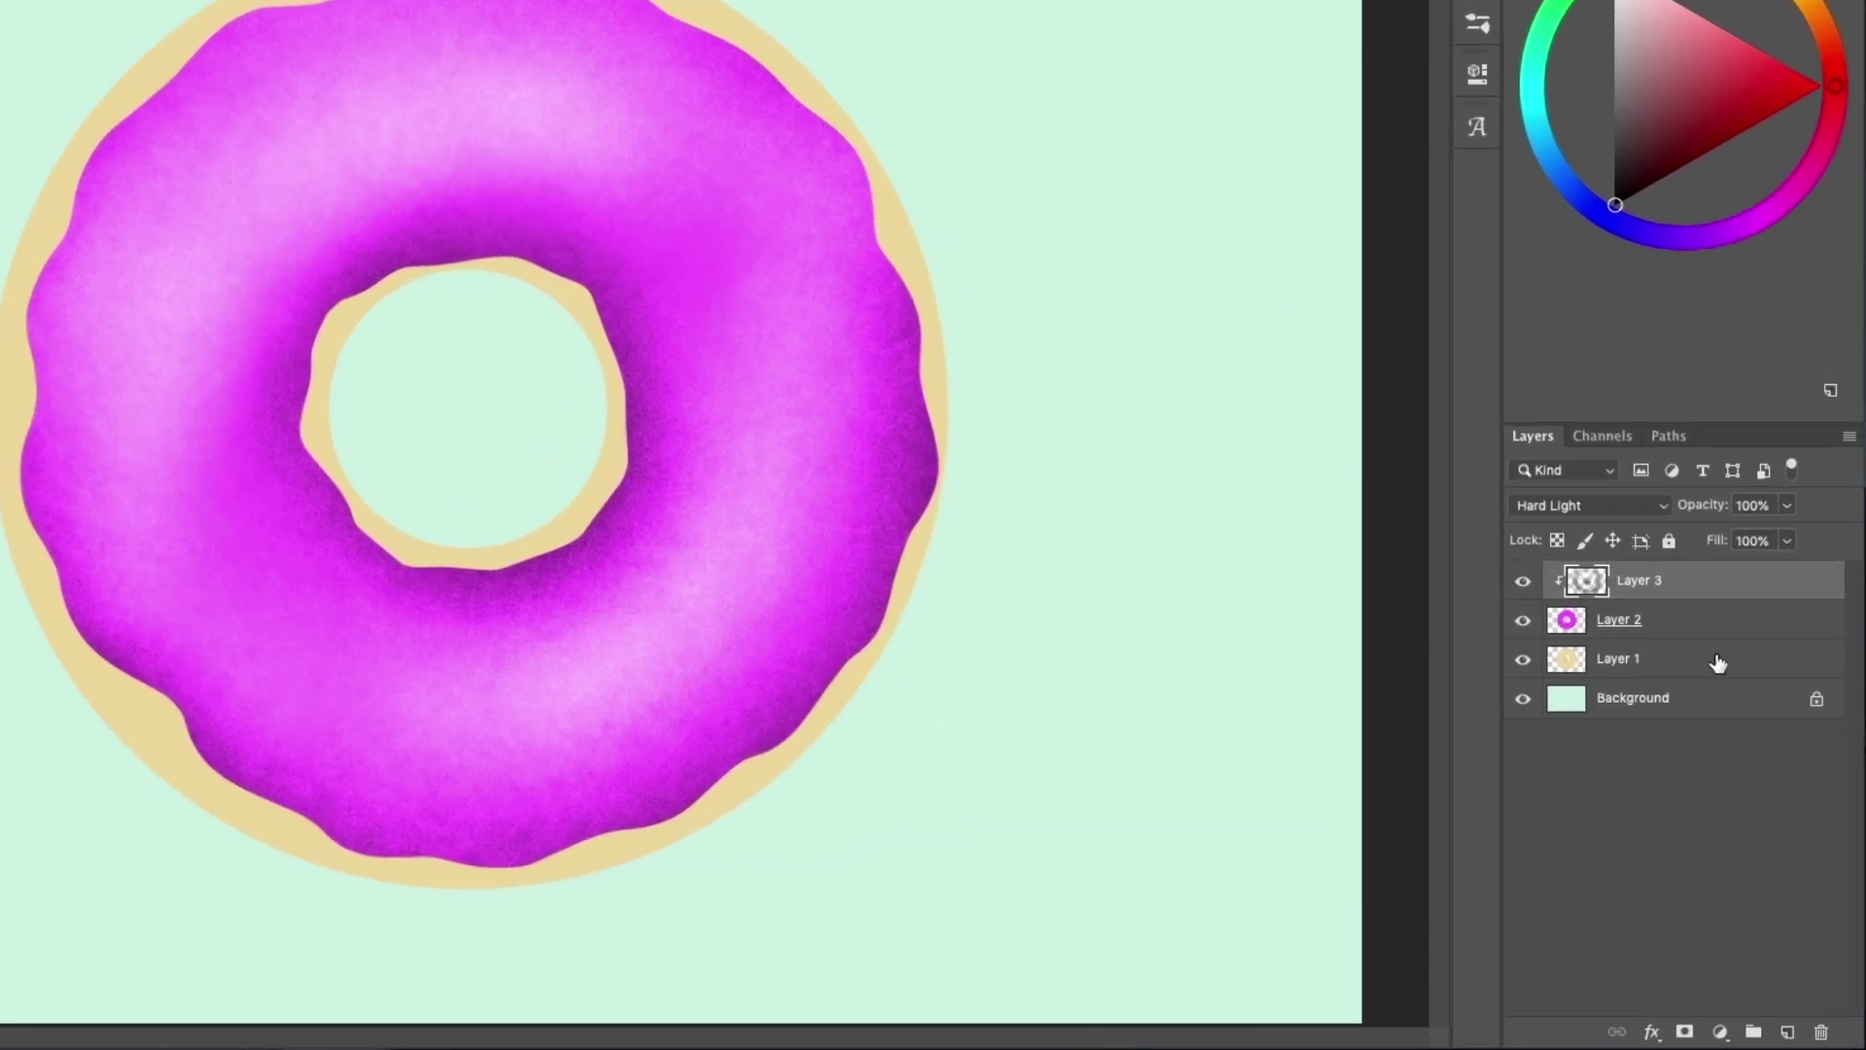
Add a new layer directly above the beige donut base and clip it to that base.
{"action": "left_click", "coordinate": [1744, 759]}
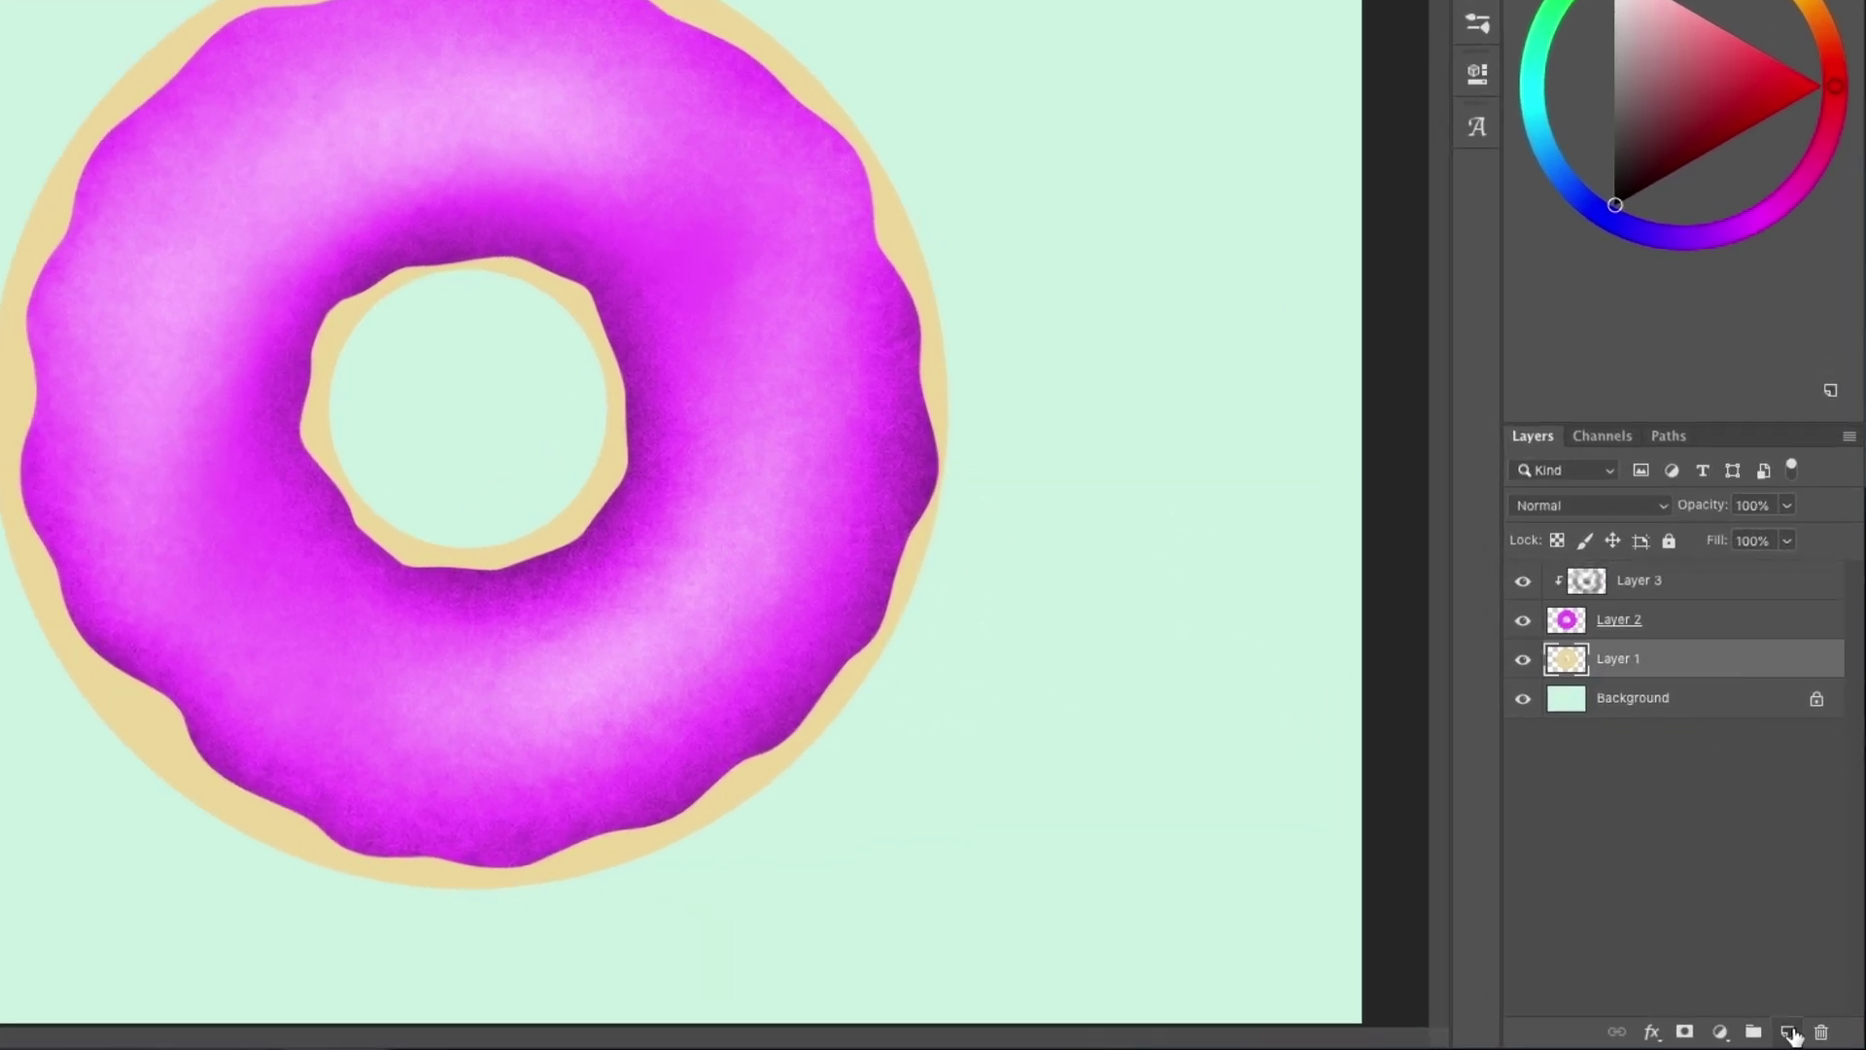
{"action": "left_click", "coordinate": [1787, 1031]}
{"action": "left_click", "coordinate": [1686, 673], "text": "alt"}
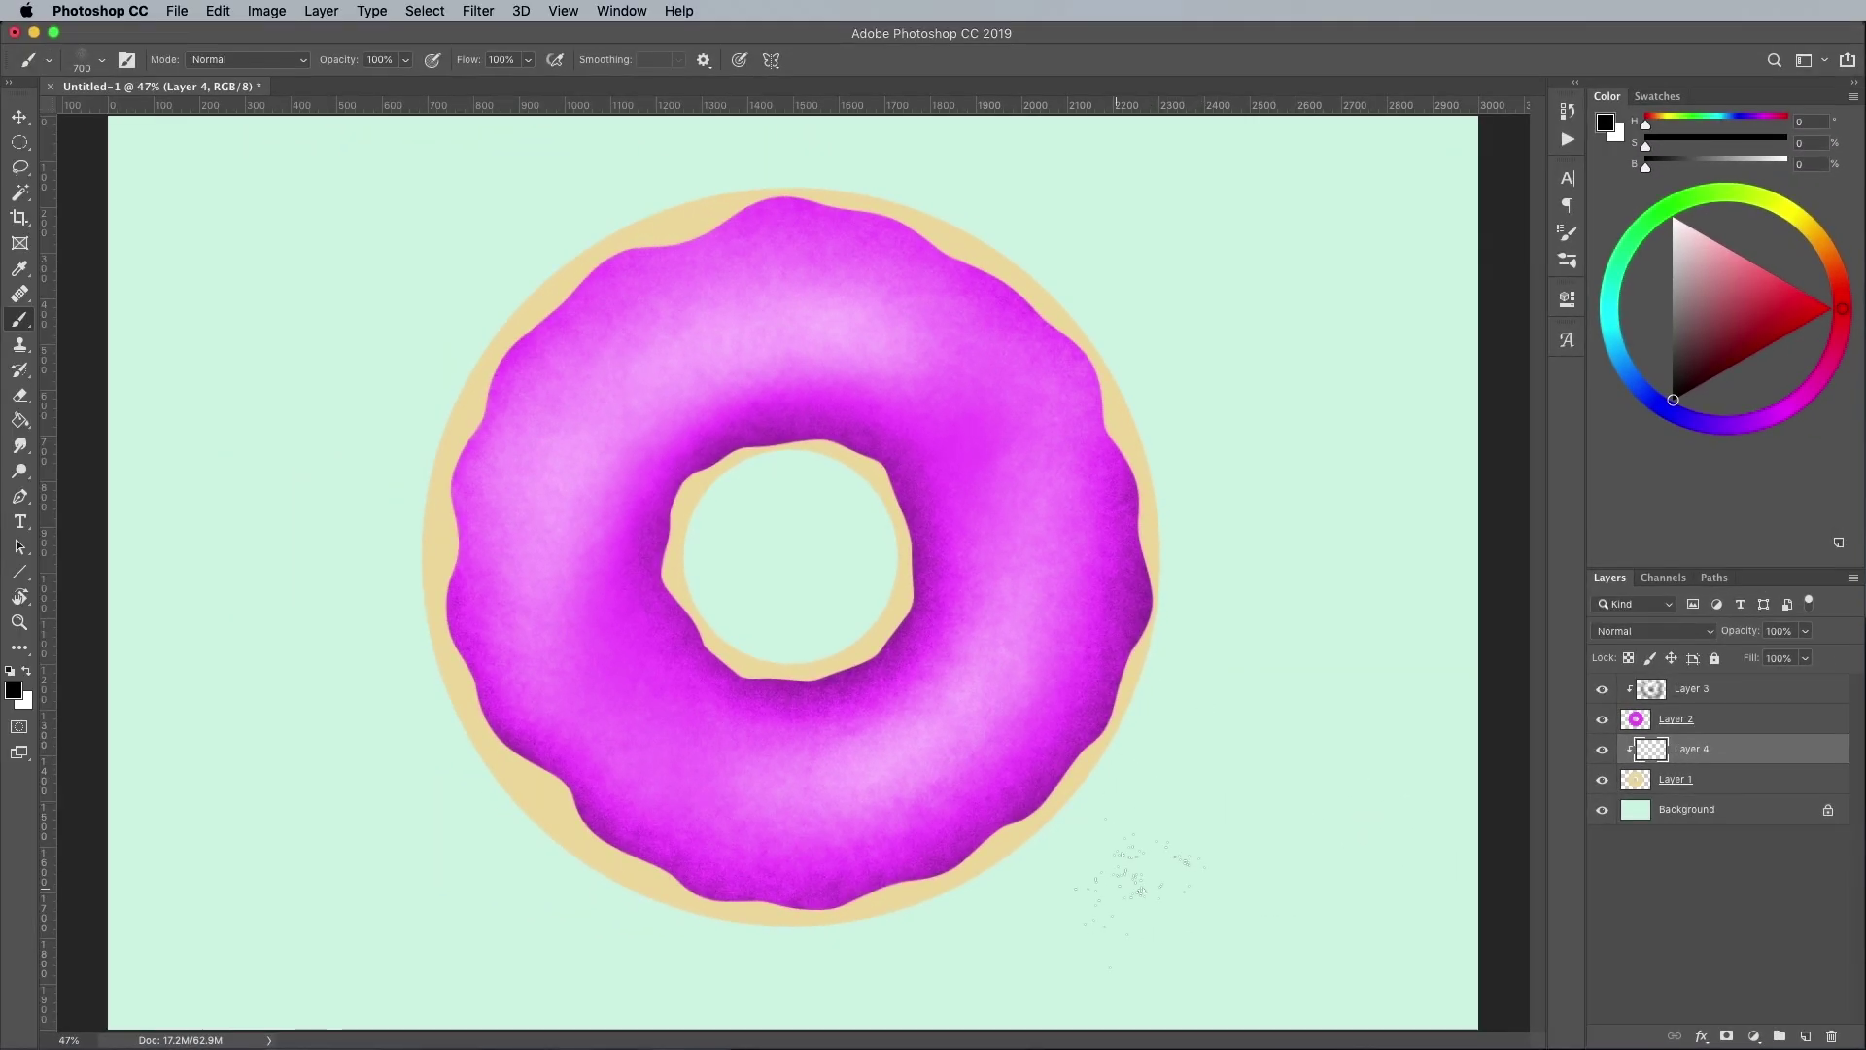
Brush black shading and white highlights around the dough's outer and inner edges, and set this clipped layer to Overlay.
{"action": "mouse_move", "coordinate": [1137, 889]}
{"action": "left_mouse_down"}
{"action": "mouse_move", "coordinate": [858, 962]}
{"action": "mouse_move", "coordinate": [568, 895]}
{"action": "mouse_move", "coordinate": [899, 158]}
{"action": "mouse_move", "coordinate": [486, 311]}
{"action": "left_mouse_up"}
{"action": "key", "text": "x"}
{"action": "mouse_move", "coordinate": [336, 545]}
{"action": "left_mouse_down"}
{"action": "mouse_move", "coordinate": [337, 525]}
{"action": "mouse_move", "coordinate": [379, 725]}
{"action": "mouse_move", "coordinate": [418, 787]}
{"action": "left_mouse_up"}
{"action": "mouse_move", "coordinate": [903, 165]}
{"action": "left_mouse_down"}
{"action": "mouse_move", "coordinate": [1116, 366]}
{"action": "mouse_move", "coordinate": [1181, 641]}
{"action": "left_mouse_up"}
{"action": "key", "text": "x"}
{"action": "mouse_move", "coordinate": [758, 583]}
{"action": "left_mouse_down"}
{"action": "mouse_move", "coordinate": [835, 651]}
{"action": "mouse_move", "coordinate": [624, 585]}
{"action": "mouse_move", "coordinate": [859, 509]}
{"action": "mouse_move", "coordinate": [728, 485]}
{"action": "mouse_move", "coordinate": [704, 558]}
{"action": "mouse_move", "coordinate": [845, 592]}
{"action": "mouse_move", "coordinate": [786, 558]}
{"action": "mouse_move", "coordinate": [806, 606]}
{"action": "mouse_move", "coordinate": [747, 501]}
{"action": "mouse_move", "coordinate": [718, 545]}
{"action": "mouse_move", "coordinate": [753, 641]}
{"action": "left_mouse_up"}
{"action": "key", "text": "x"}
{"action": "key", "text": "x"}
{"action": "left_click_drag", "start_coordinate": [841, 593], "coordinate": [766, 587]}
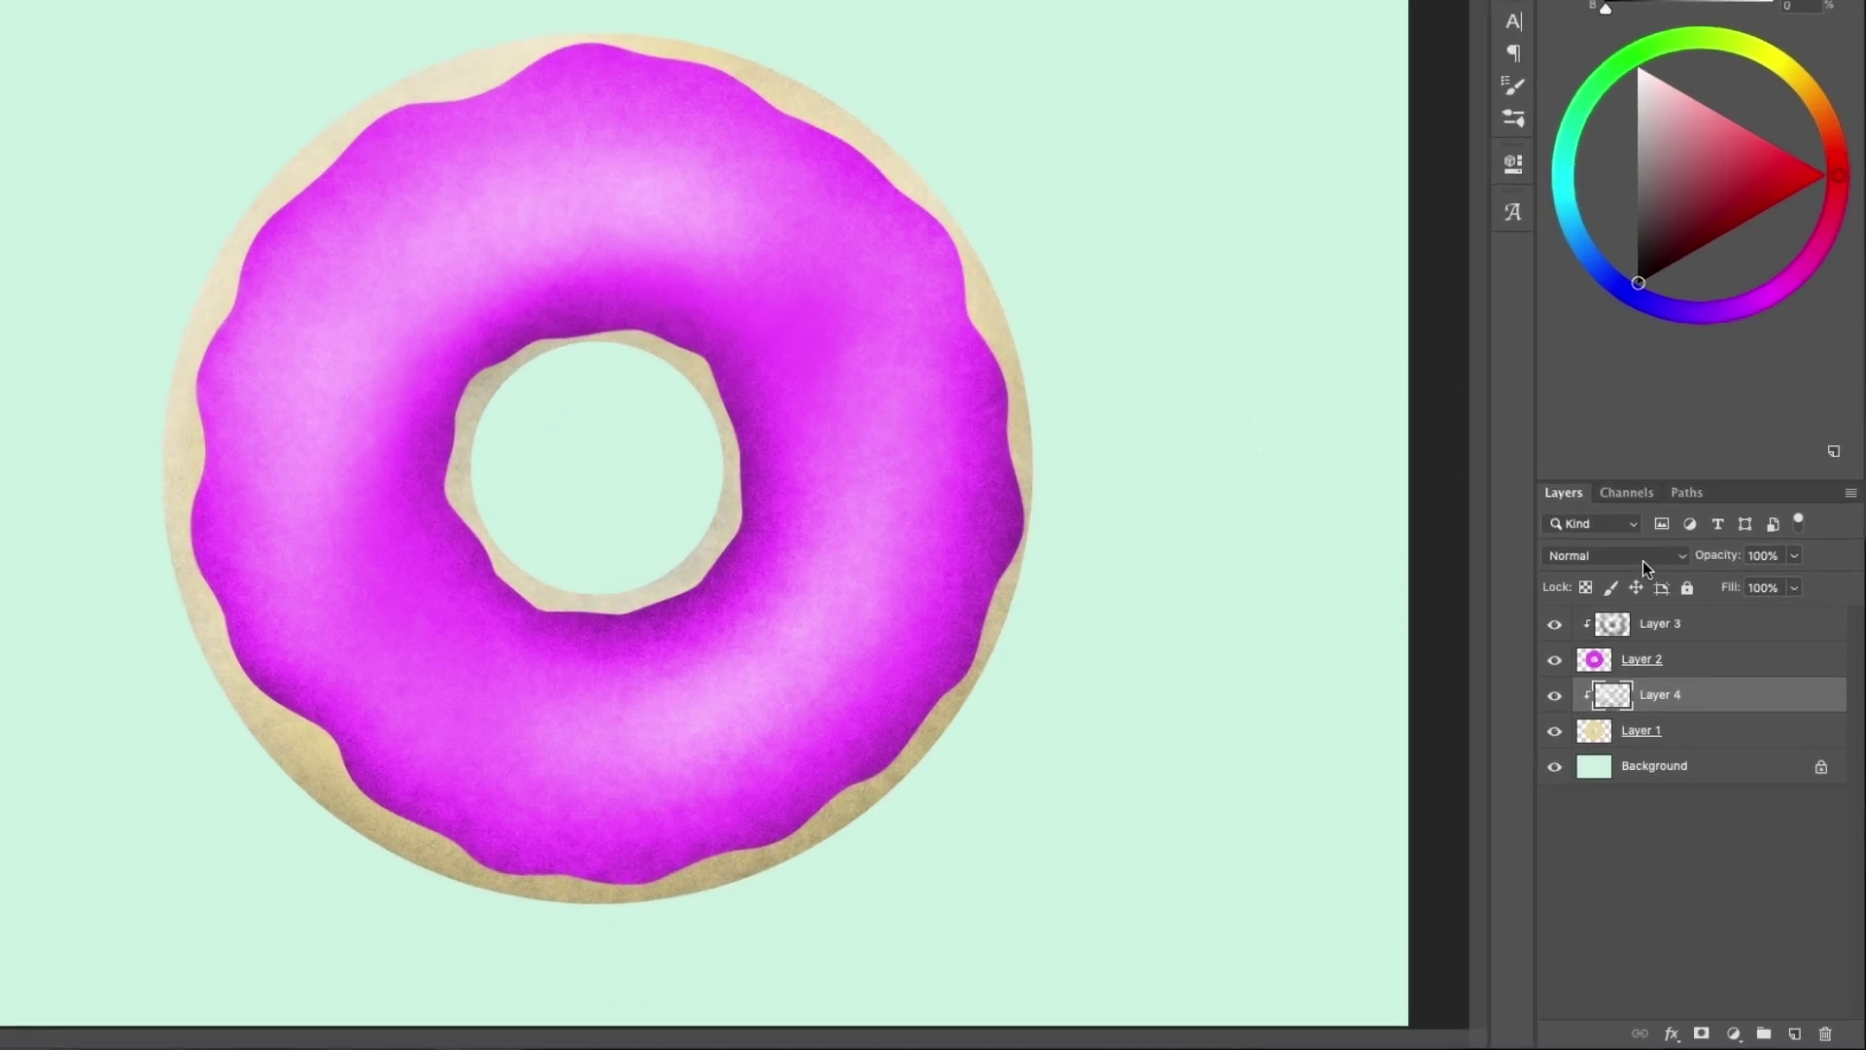
{"action": "left_click", "coordinate": [1670, 631]}
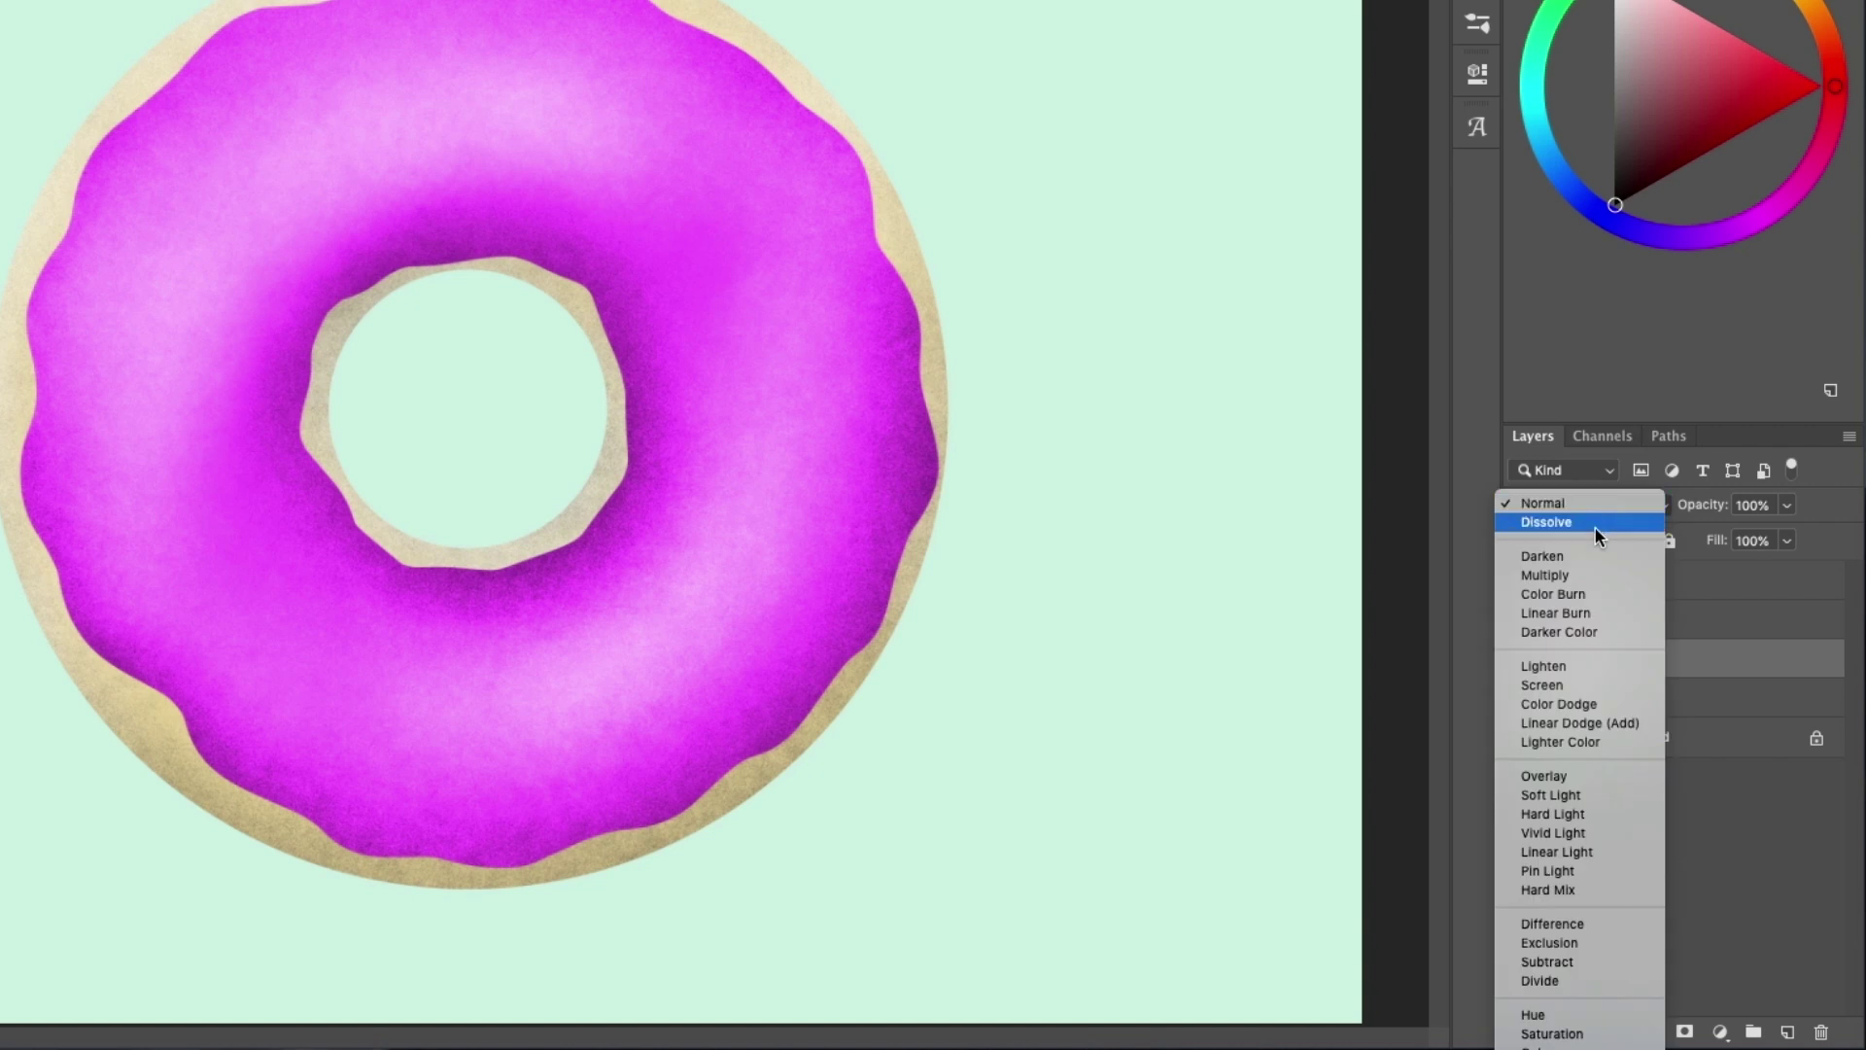
{"action": "left_click", "coordinate": [1547, 775]}
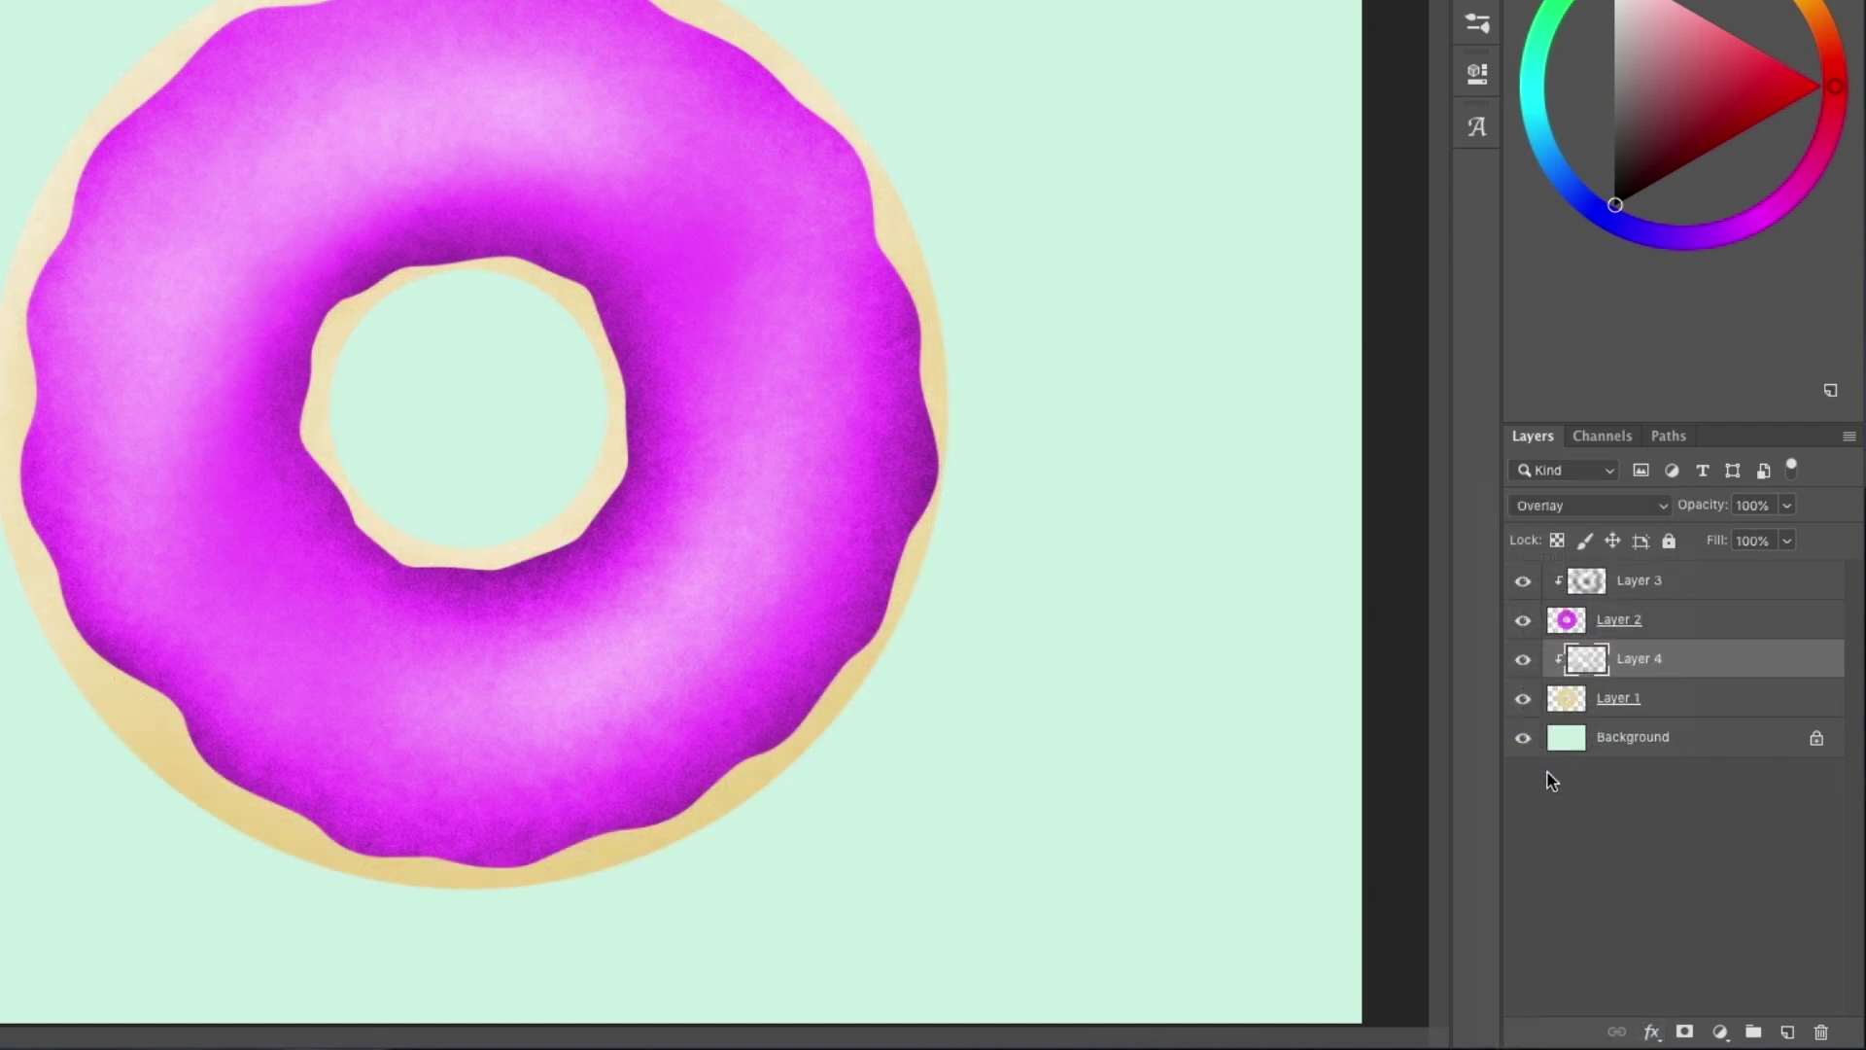
Add a new layer directly above the background and brush a soft black shadow around the donut and inside its hole.
{"action": "left_click", "coordinate": [1710, 741]}
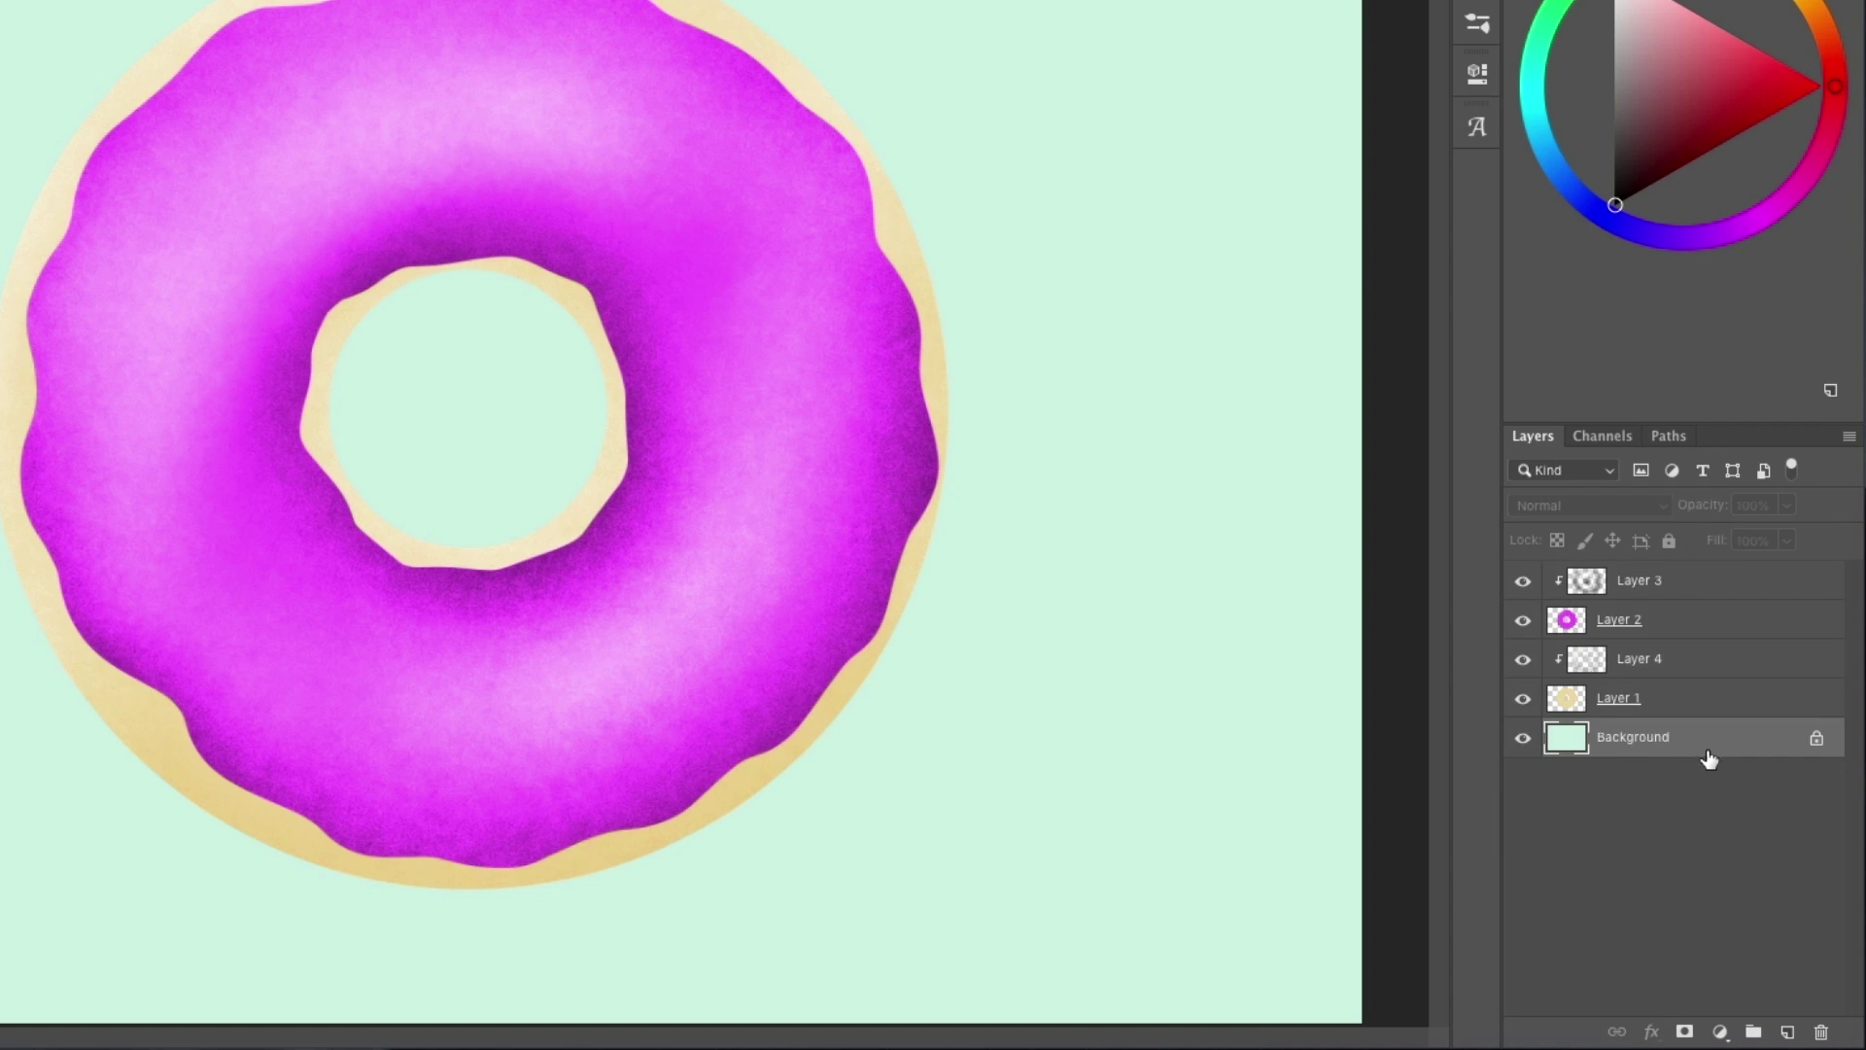
{"action": "left_click", "coordinate": [1789, 1026]}
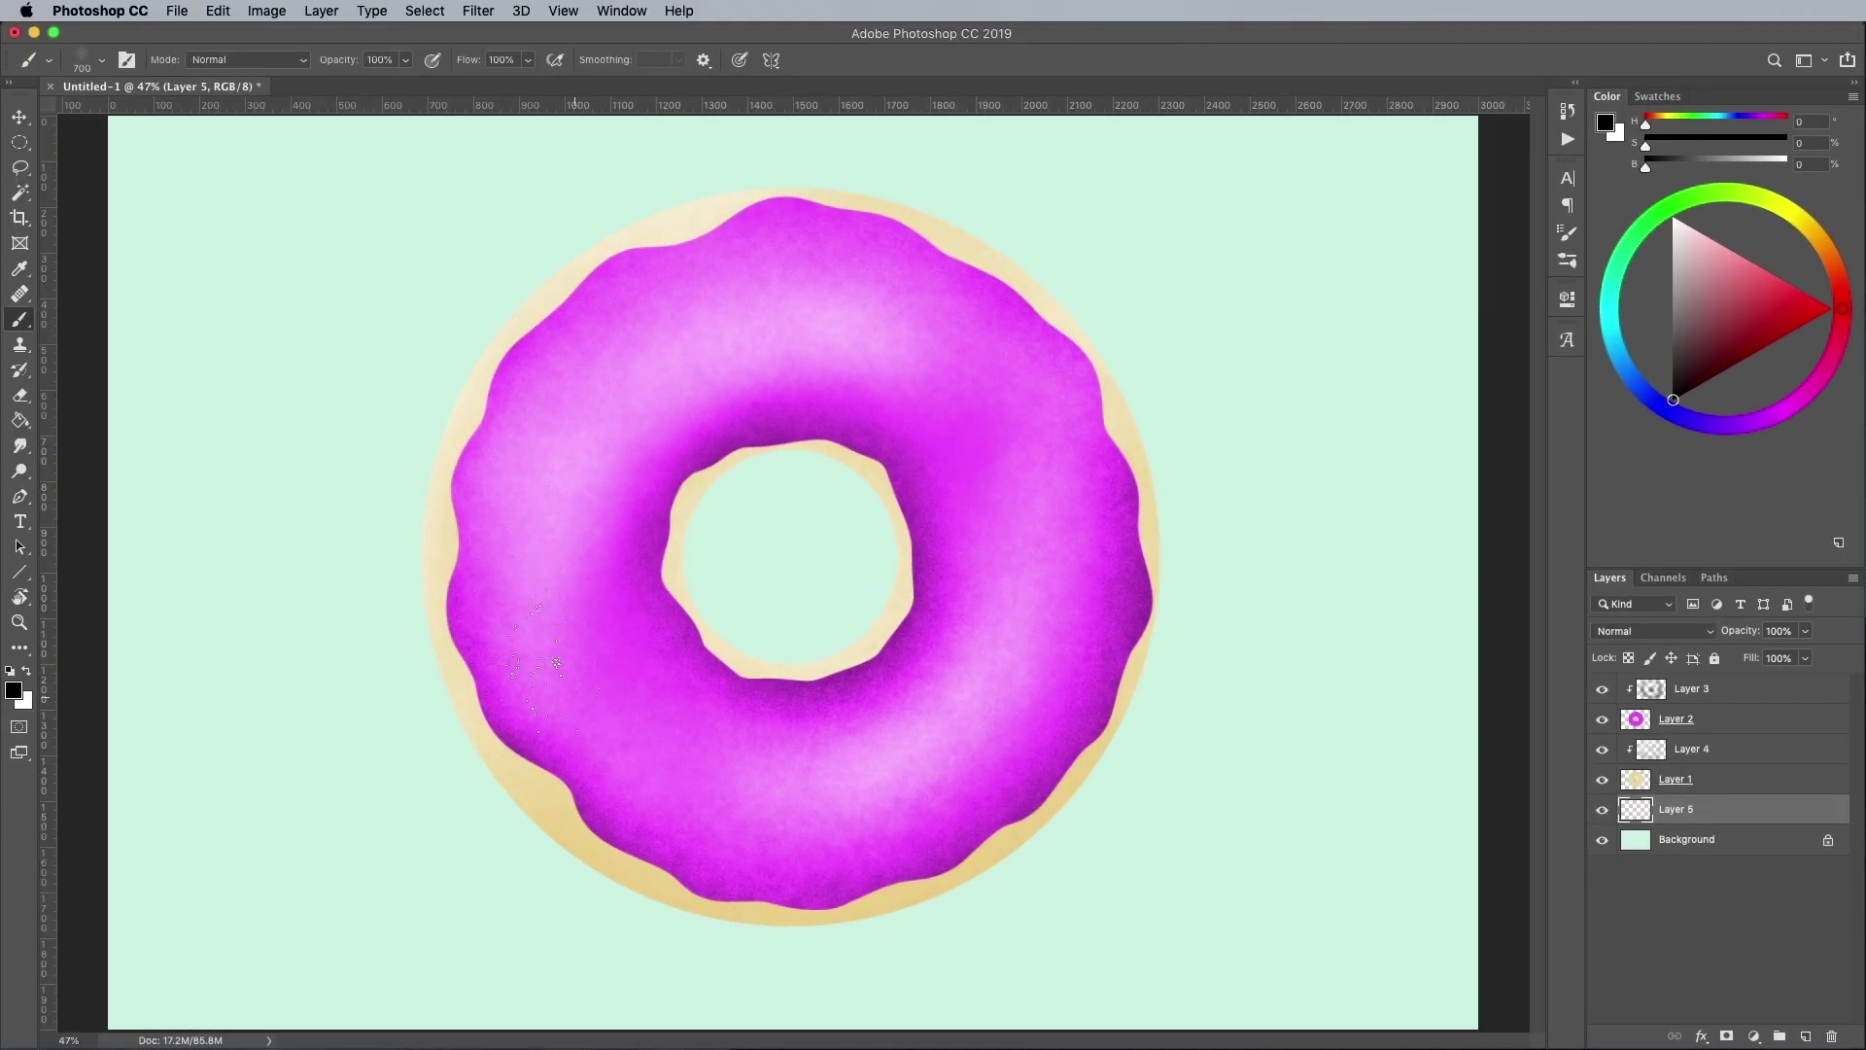
{"action": "mouse_move", "coordinate": [556, 663]}
{"action": "left_mouse_down"}
{"action": "mouse_move", "coordinate": [639, 761]}
{"action": "mouse_move", "coordinate": [764, 813]}
{"action": "mouse_move", "coordinate": [578, 343]}
{"action": "mouse_move", "coordinate": [541, 616]}
{"action": "mouse_move", "coordinate": [812, 260]}
{"action": "mouse_move", "coordinate": [1024, 768]}
{"action": "mouse_move", "coordinate": [1080, 693]}
{"action": "mouse_move", "coordinate": [572, 757]}
{"action": "mouse_move", "coordinate": [1144, 630]}
{"action": "mouse_move", "coordinate": [738, 452]}
{"action": "mouse_move", "coordinate": [627, 508]}
{"action": "mouse_move", "coordinate": [829, 695]}
{"action": "left_mouse_up"}
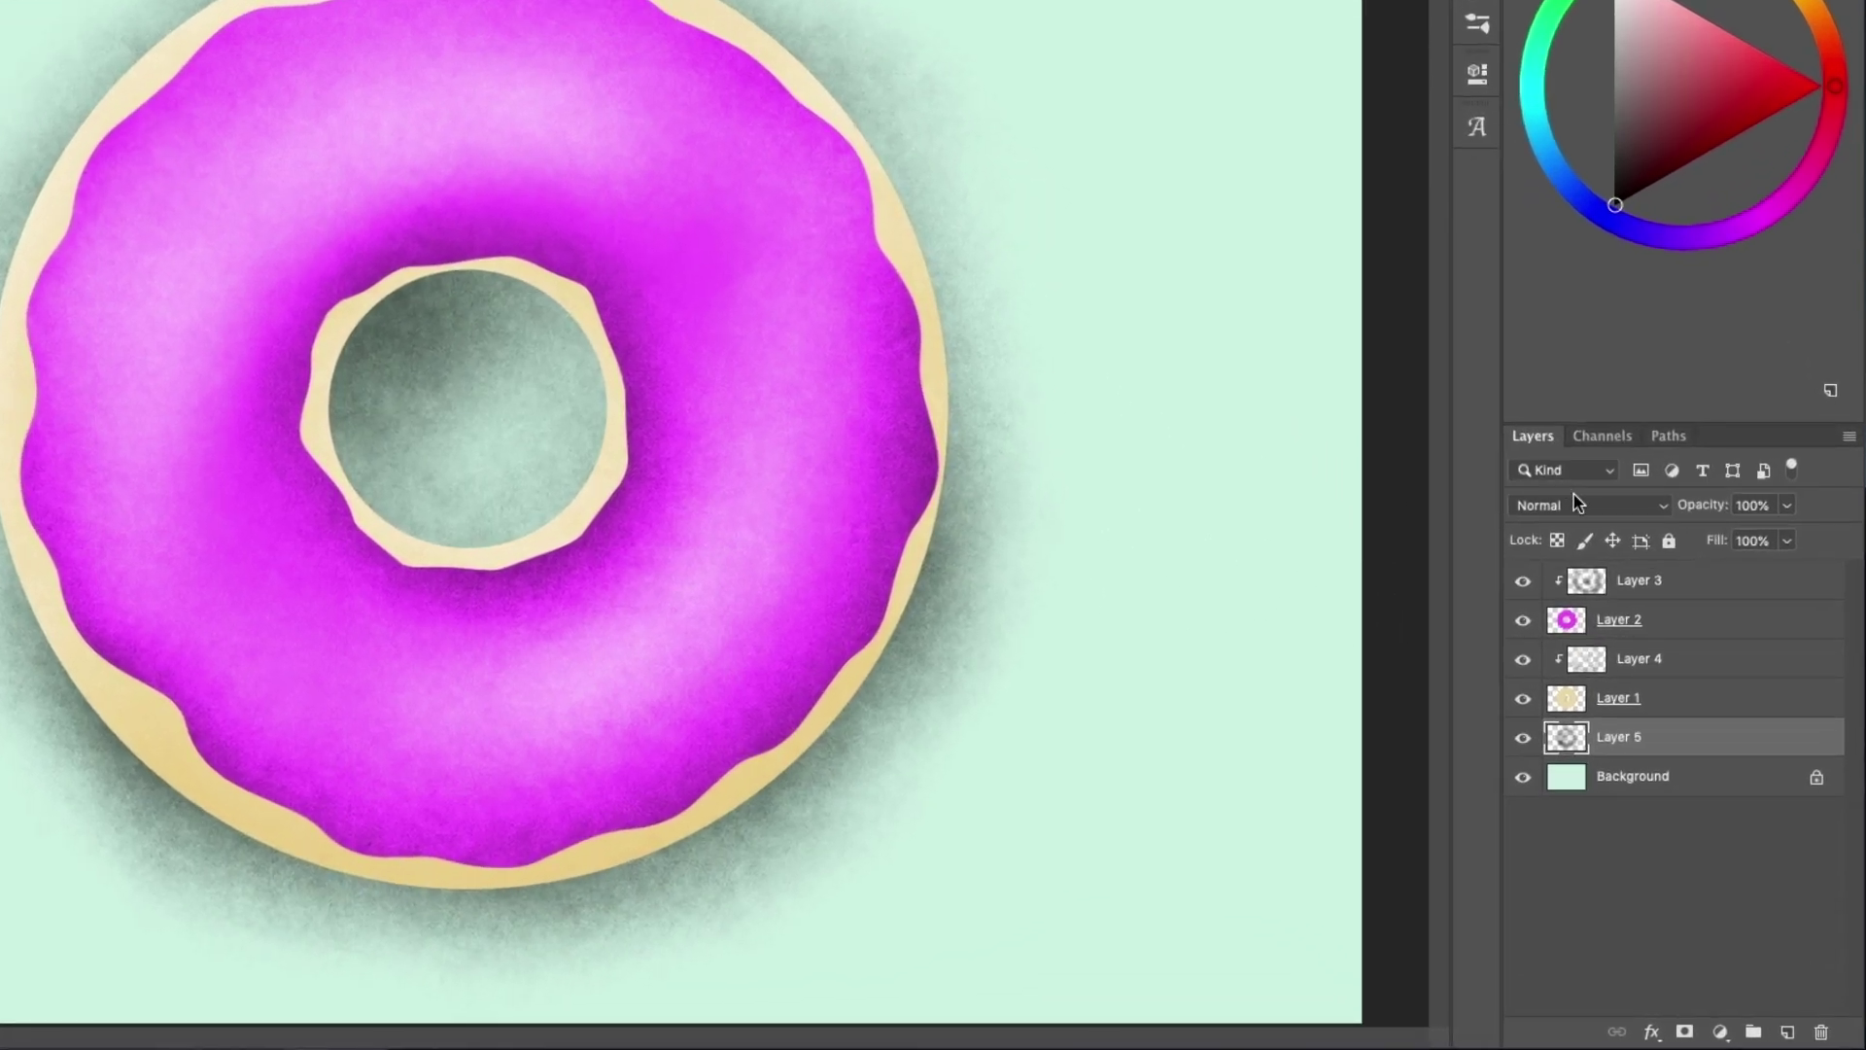
Set the shadow layer's blend mode to Color Burn with 60% opacity and 90% fill.
{"action": "left_click", "coordinate": [1644, 631]}
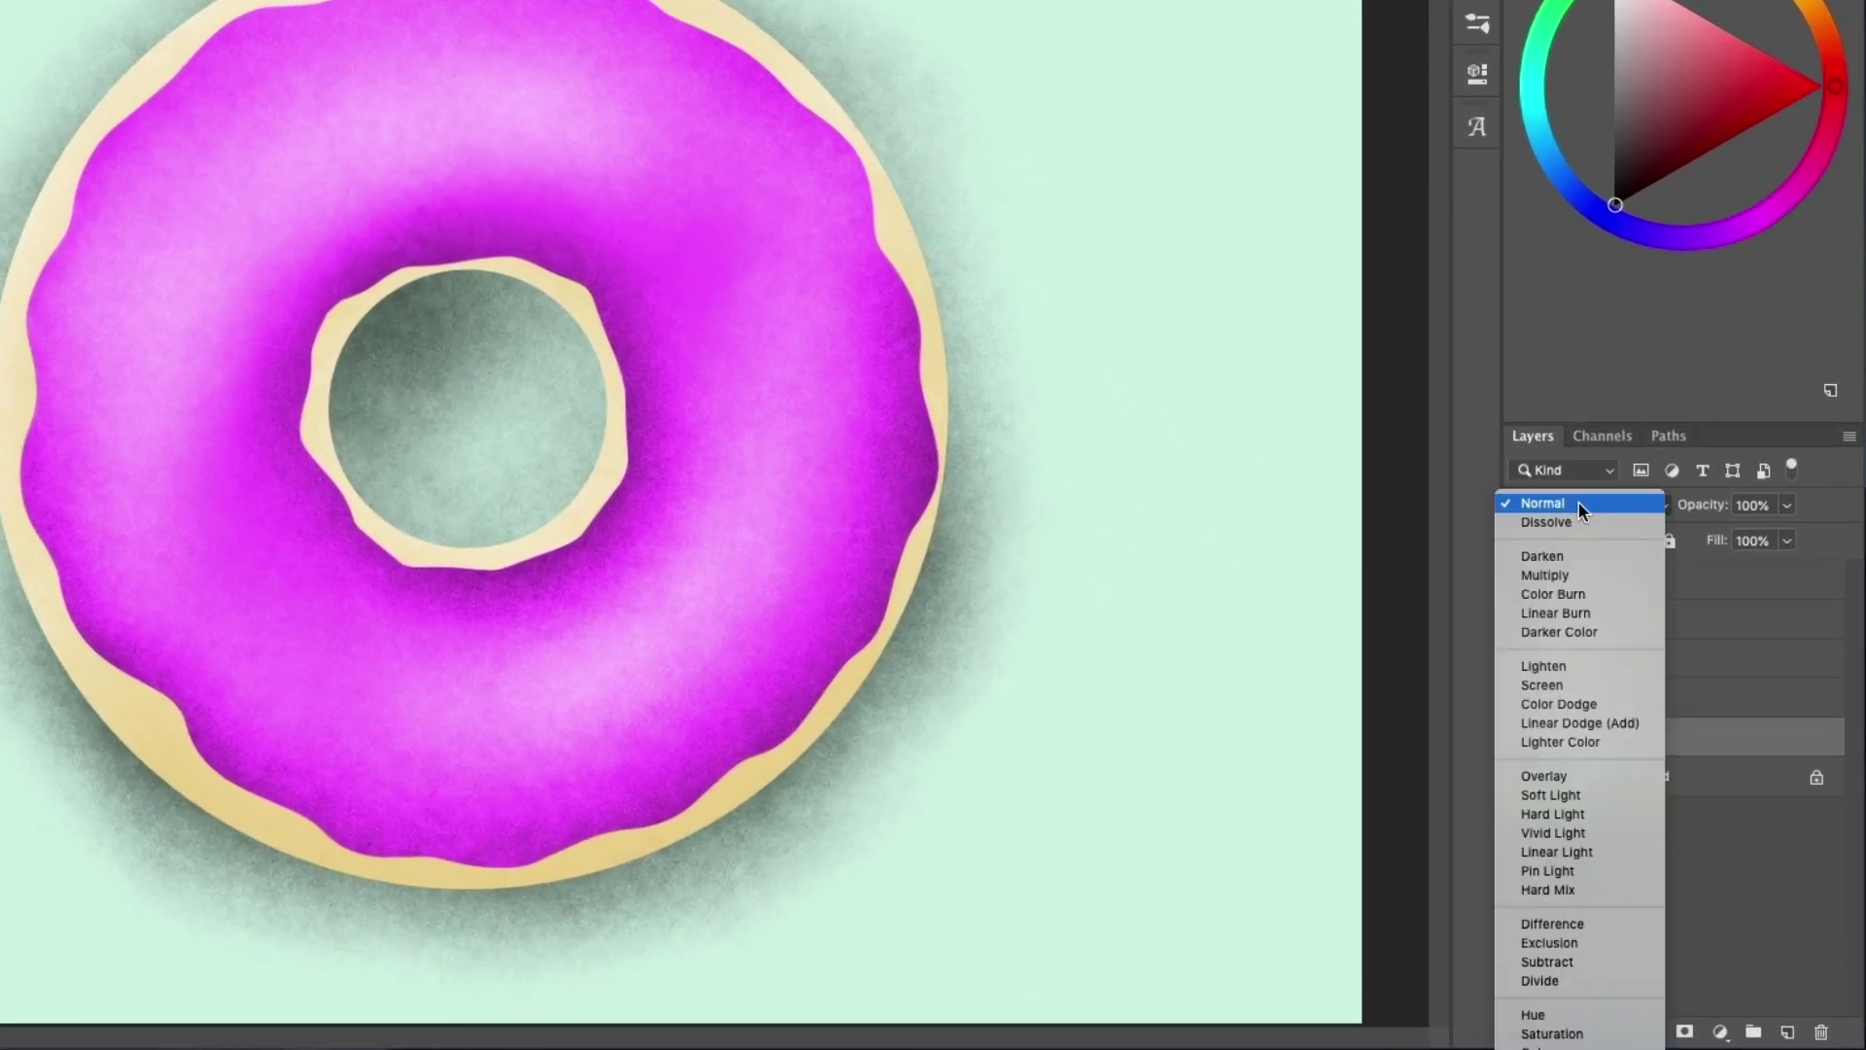
{"action": "left_click", "coordinate": [1567, 595]}
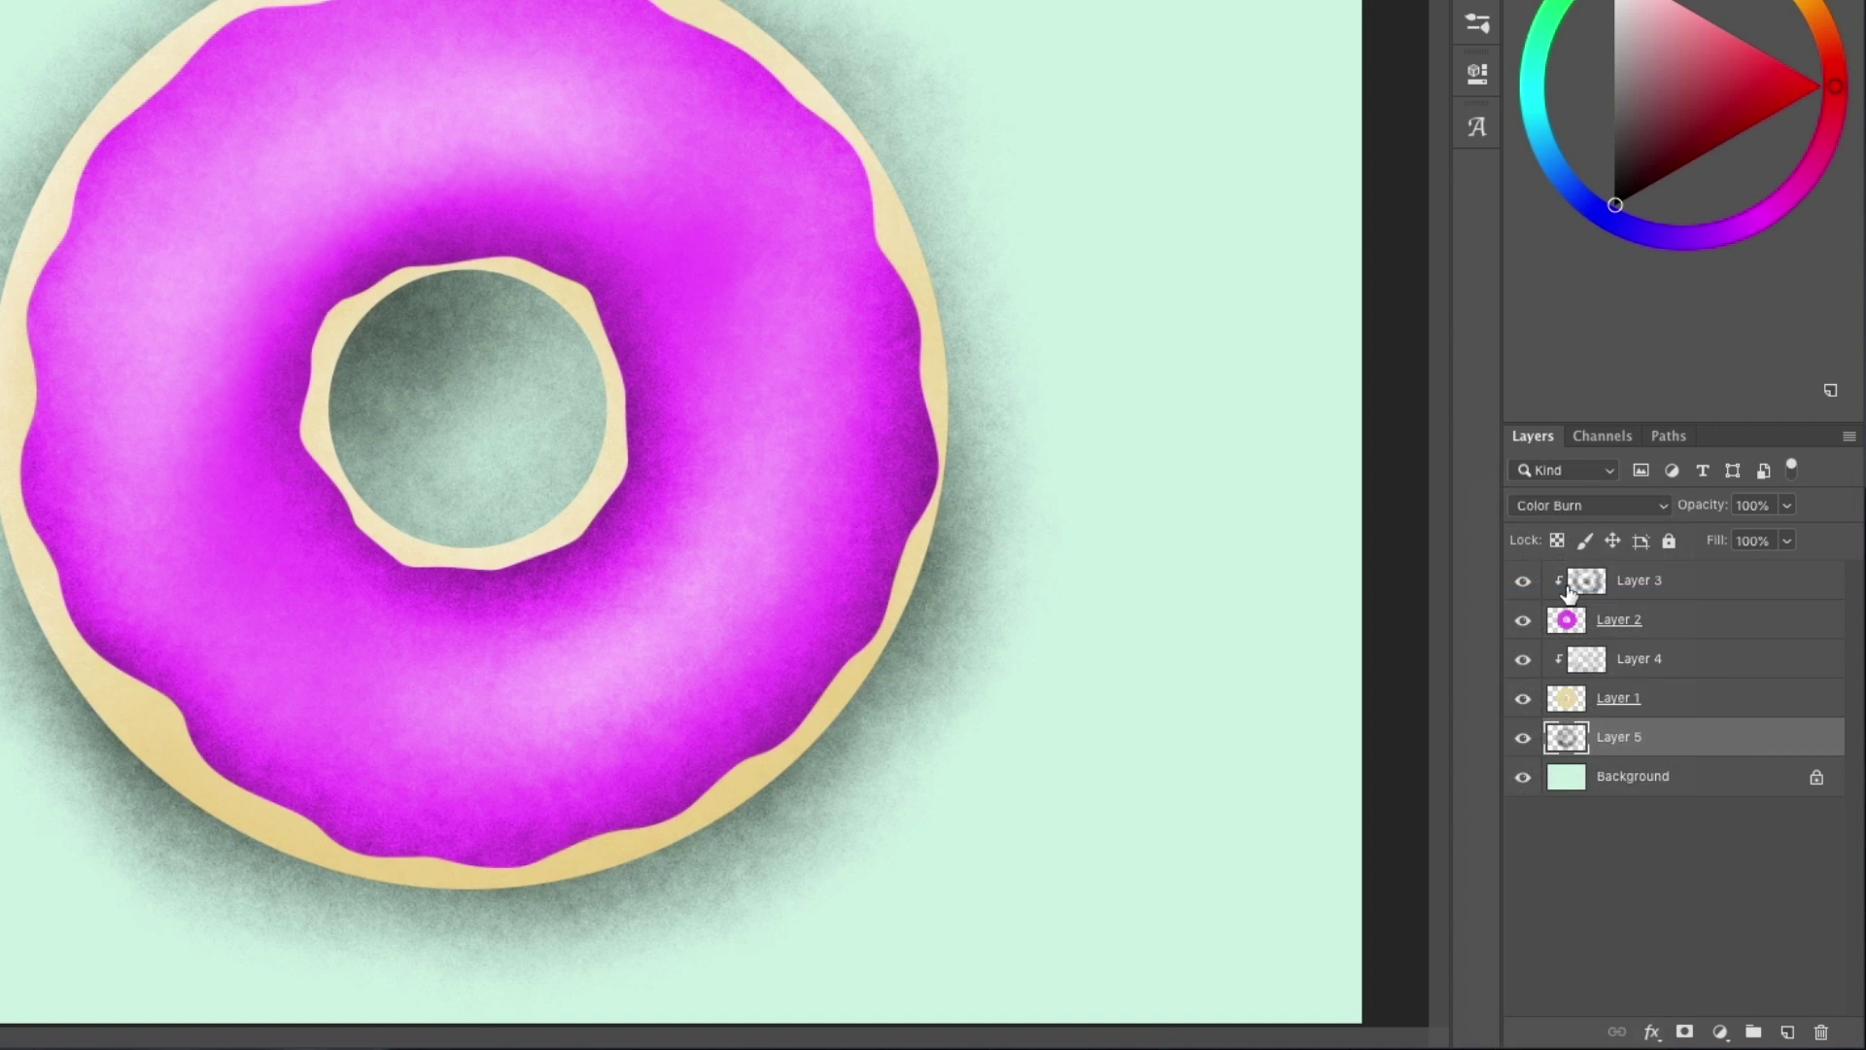
{"action": "left_click", "coordinate": [1786, 541]}
{"action": "left_click_drag", "start_coordinate": [1775, 580], "coordinate": [1742, 542]}
{"action": "left_click", "coordinate": [1787, 504]}
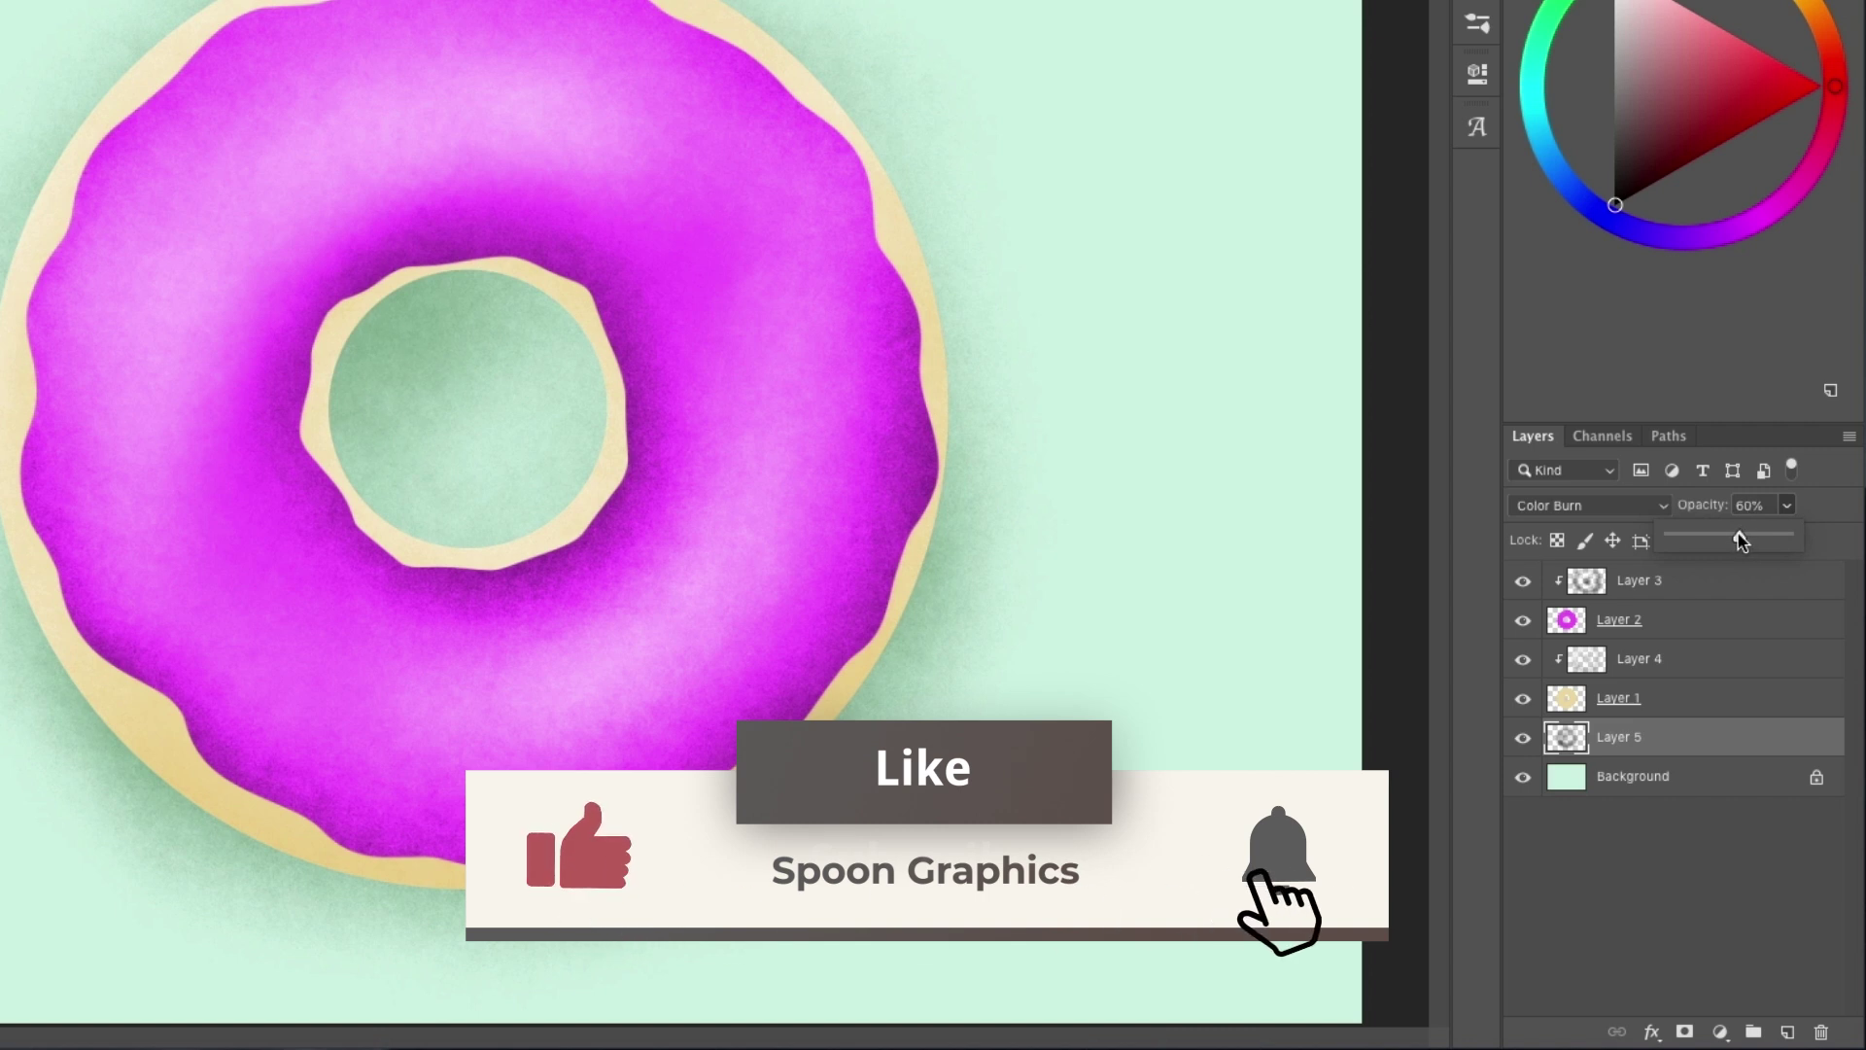
{"action": "left_click", "coordinate": [1816, 505]}
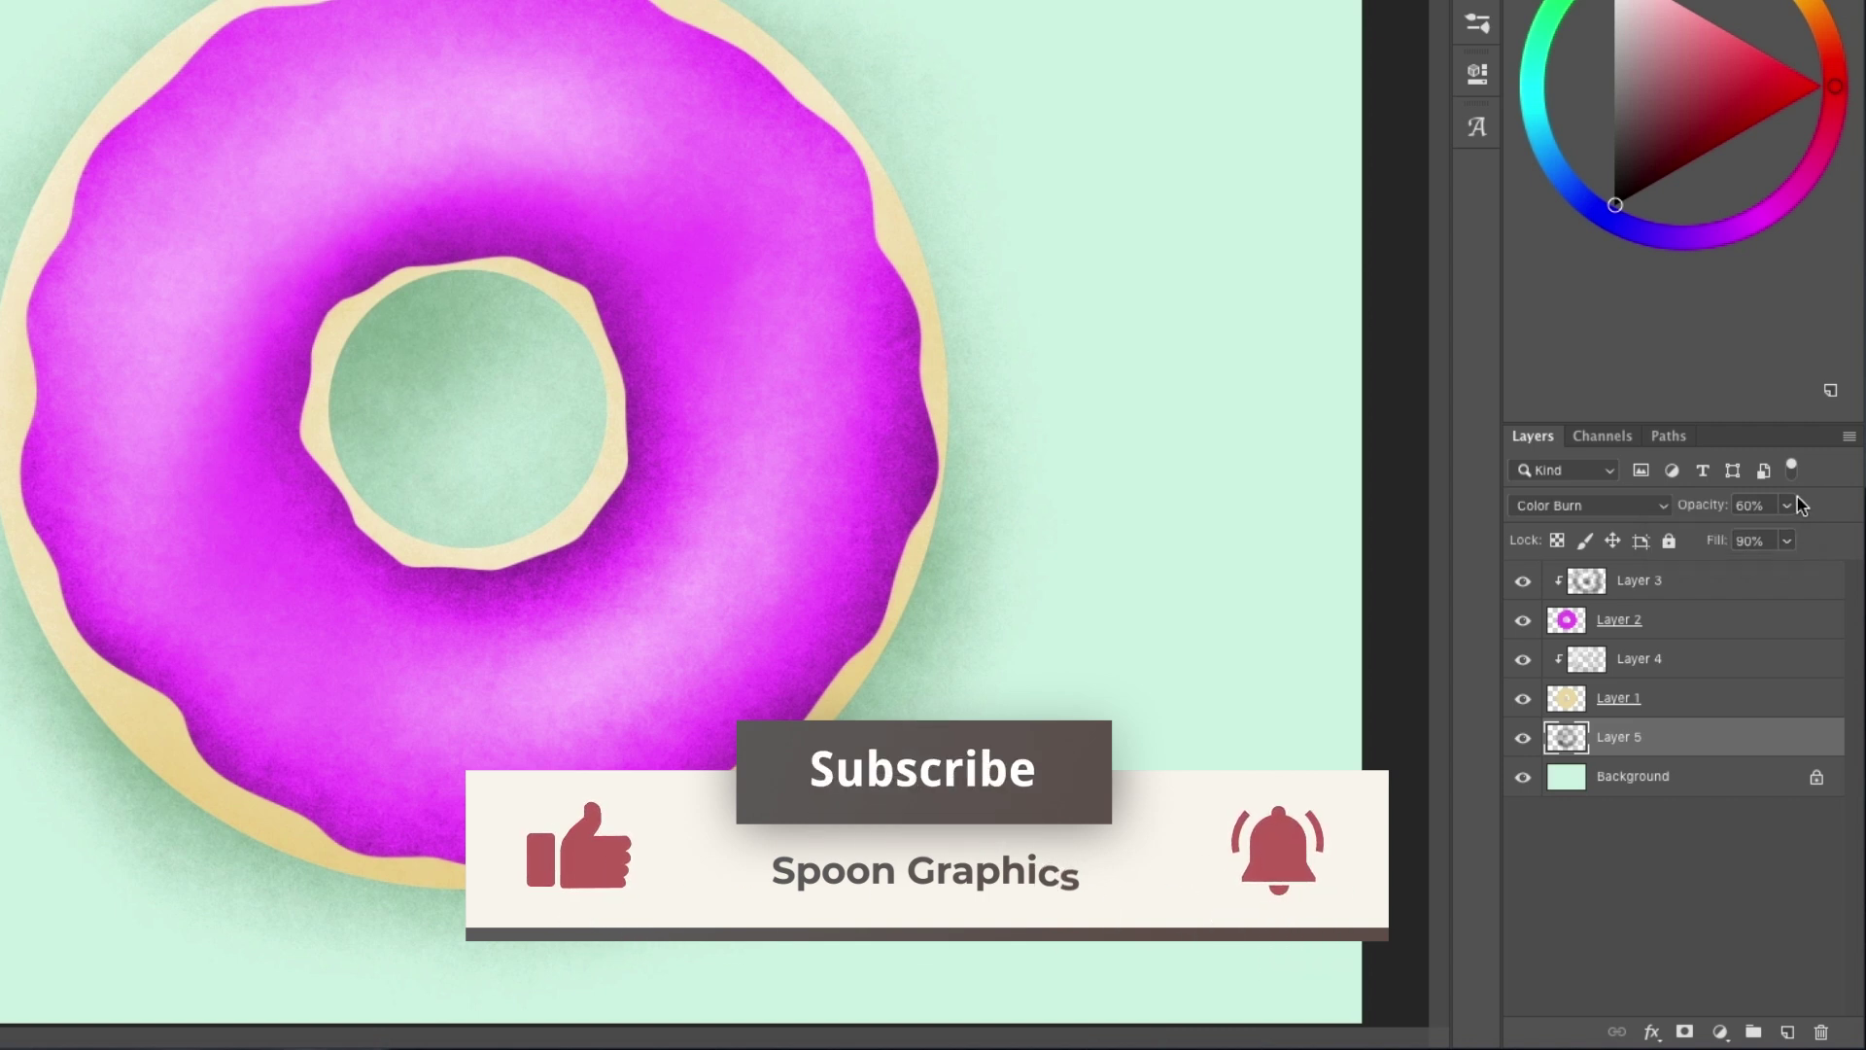
Add a new layer above all others and brush soft white highlights around the icing ring with a smaller texture brush.
{"action": "left_click", "coordinate": [1730, 583]}
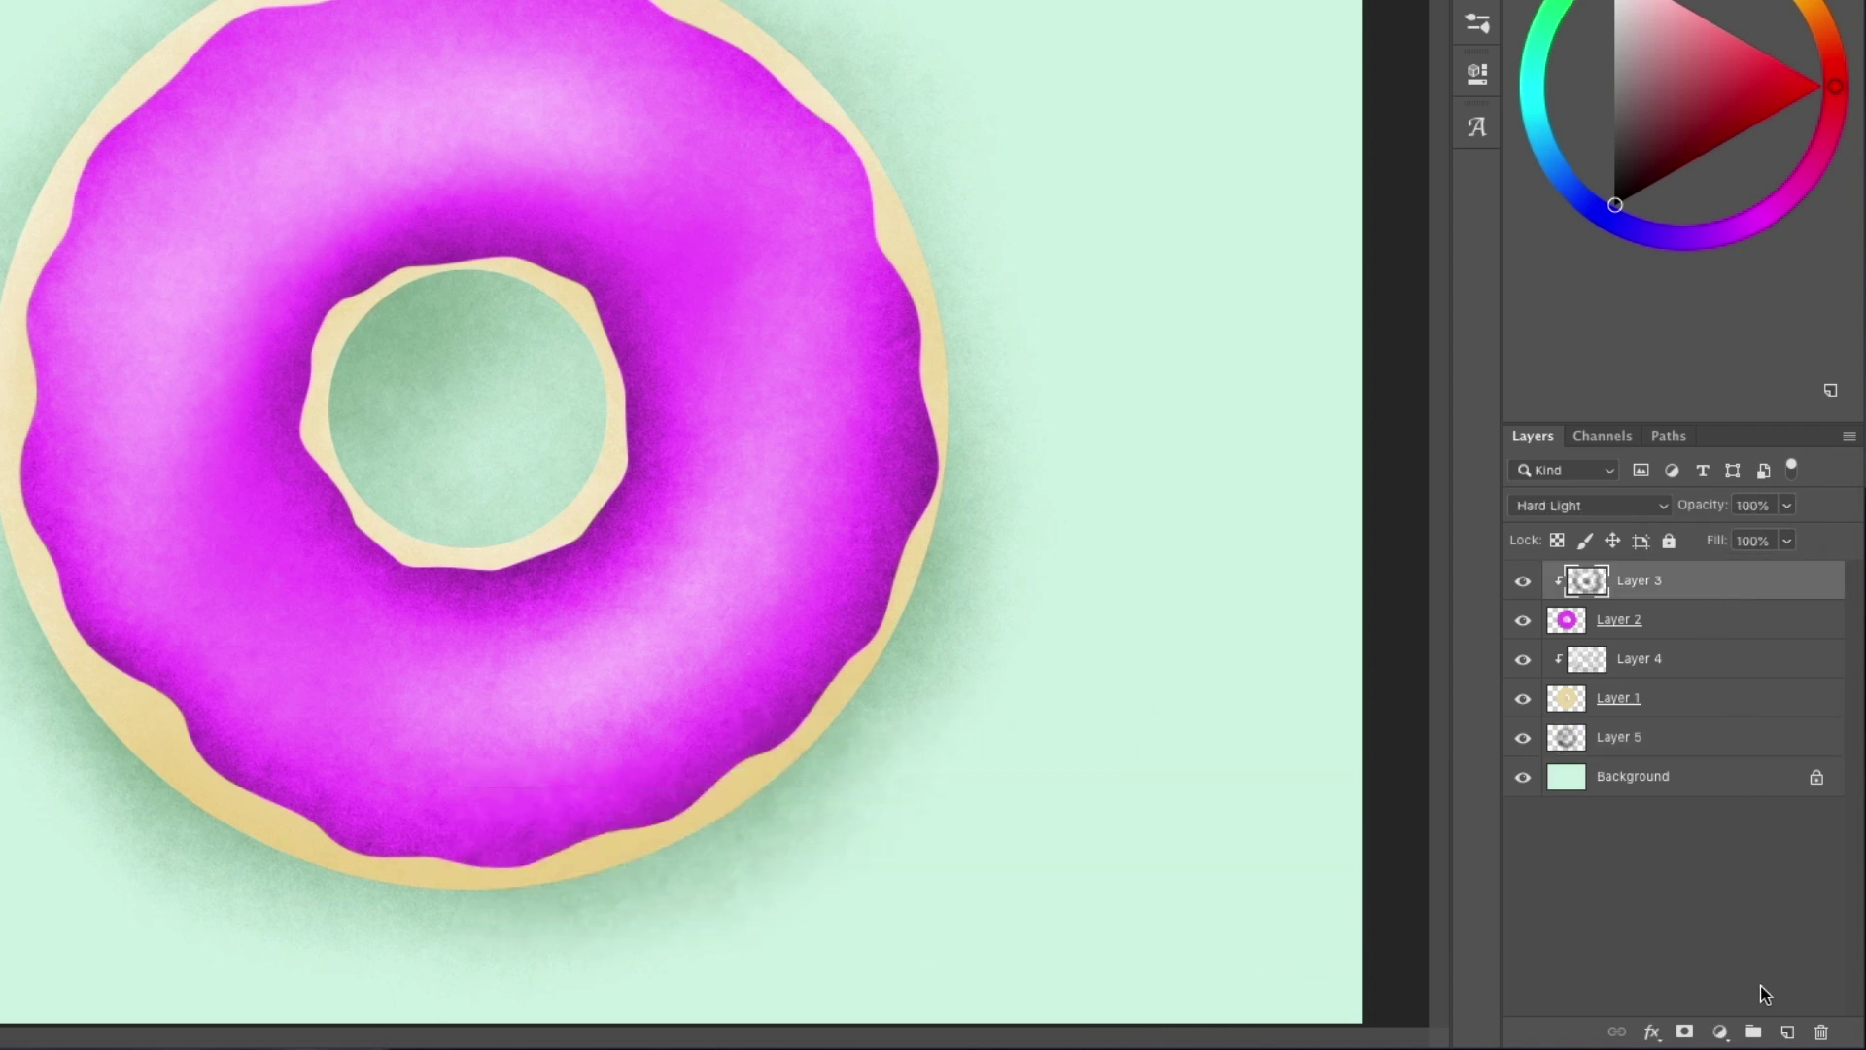
{"action": "left_click", "coordinate": [1788, 1031]}
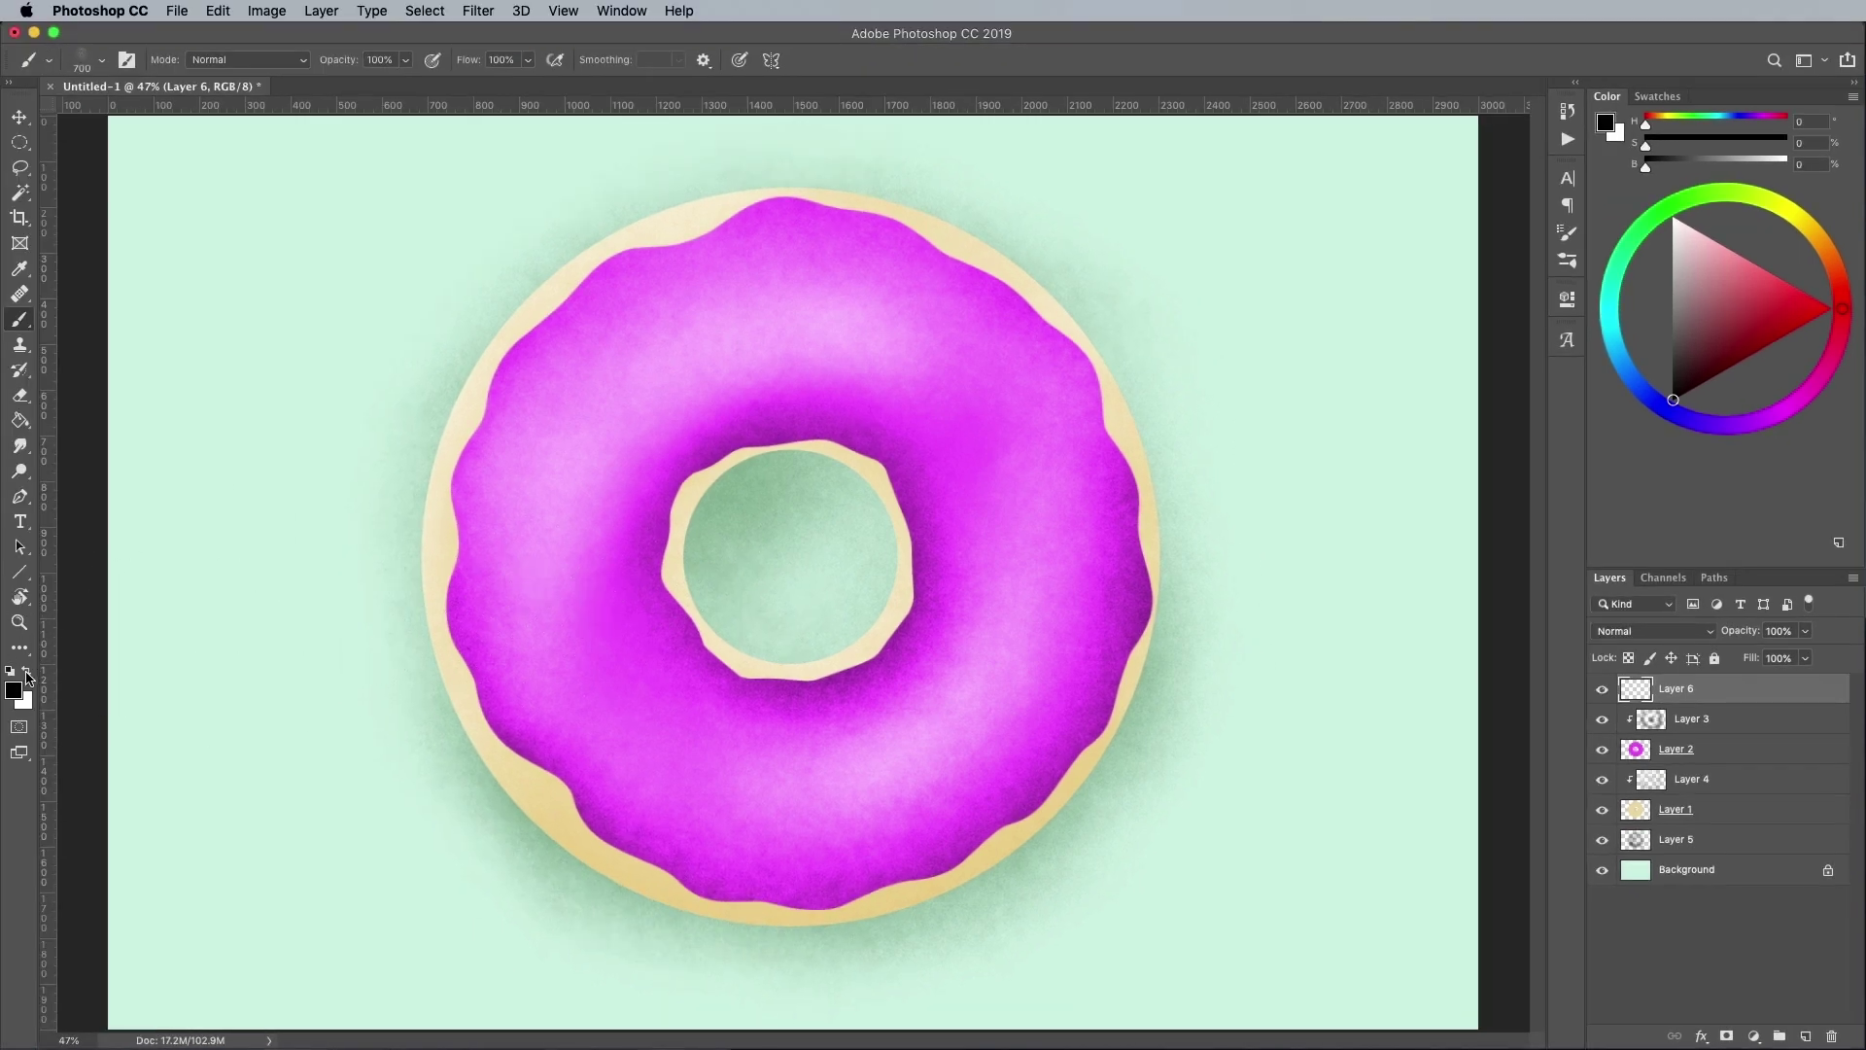
{"action": "left_click", "coordinate": [26, 671]}
{"action": "key", "text": "["}
{"action": "mouse_move", "coordinate": [576, 534]}
{"action": "left_mouse_down"}
{"action": "mouse_move", "coordinate": [585, 447]}
{"action": "mouse_move", "coordinate": [792, 333]}
{"action": "mouse_move", "coordinate": [953, 364]}
{"action": "left_mouse_up"}
{"action": "mouse_move", "coordinate": [565, 525]}
{"action": "left_mouse_down"}
{"action": "mouse_move", "coordinate": [571, 602]}
{"action": "mouse_move", "coordinate": [884, 326]}
{"action": "left_mouse_up"}
{"action": "left_click_drag", "start_coordinate": [826, 789], "coordinate": [894, 770]}
{"action": "mouse_move", "coordinate": [1030, 477]}
{"action": "left_mouse_down"}
{"action": "mouse_move", "coordinate": [603, 768]}
{"action": "mouse_move", "coordinate": [1031, 661]}
{"action": "left_mouse_up"}
Set the white highlight layer's blend mode to Color Dodge with 29% fill.
{"action": "left_click", "coordinate": [1652, 630]}
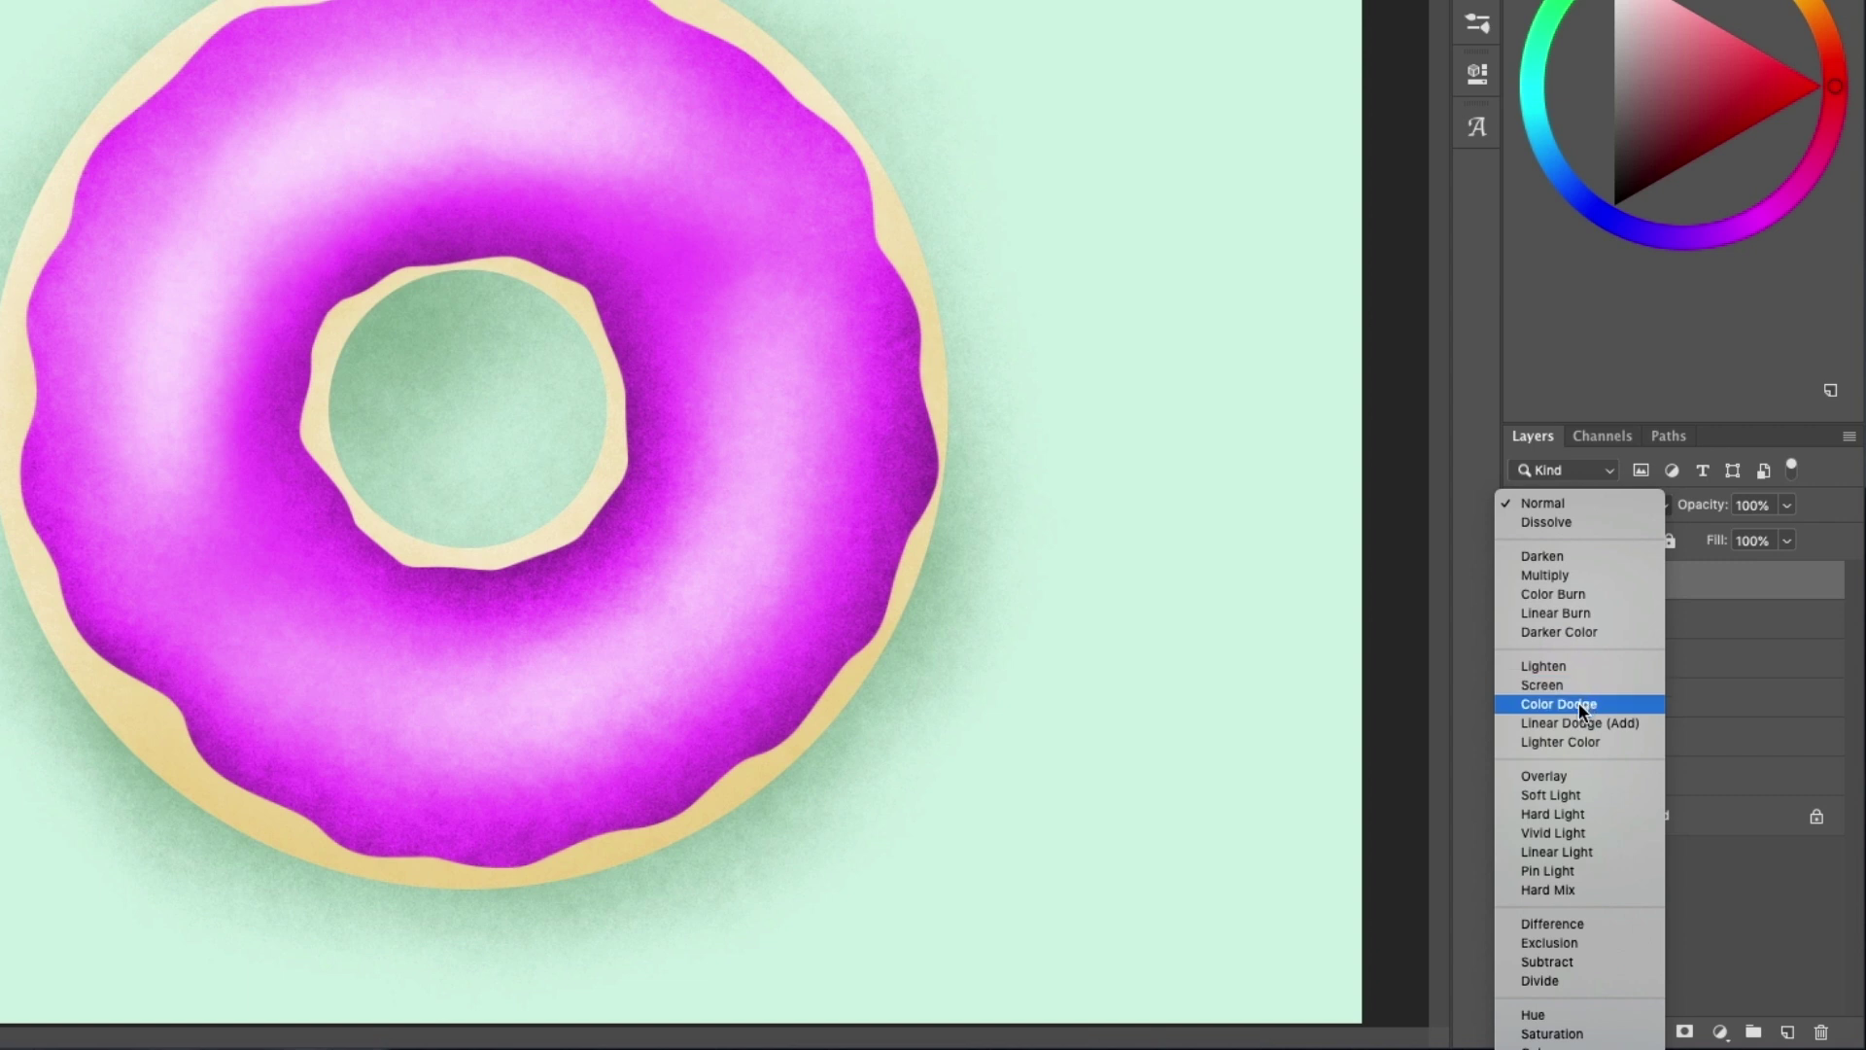
{"action": "left_click", "coordinate": [1579, 705]}
{"action": "left_click", "coordinate": [1785, 540]}
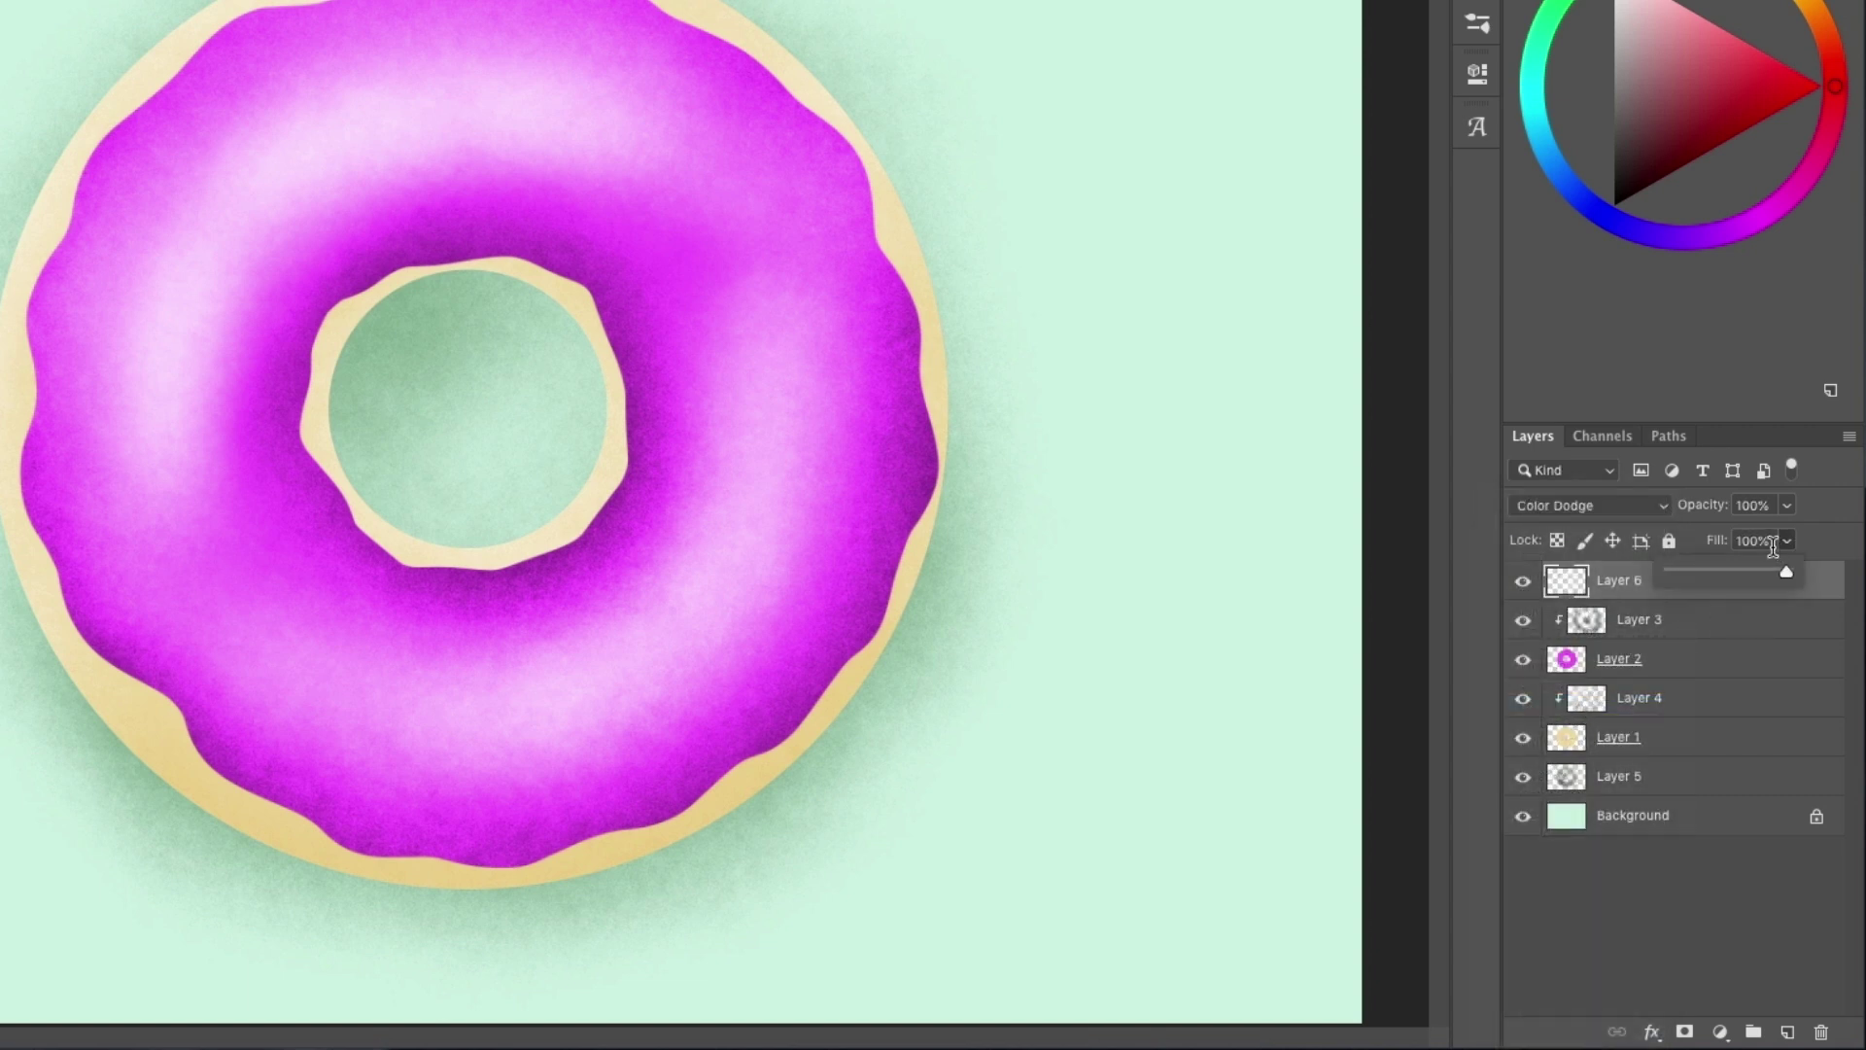
{"action": "left_click_drag", "start_coordinate": [1769, 563], "coordinate": [1706, 574]}
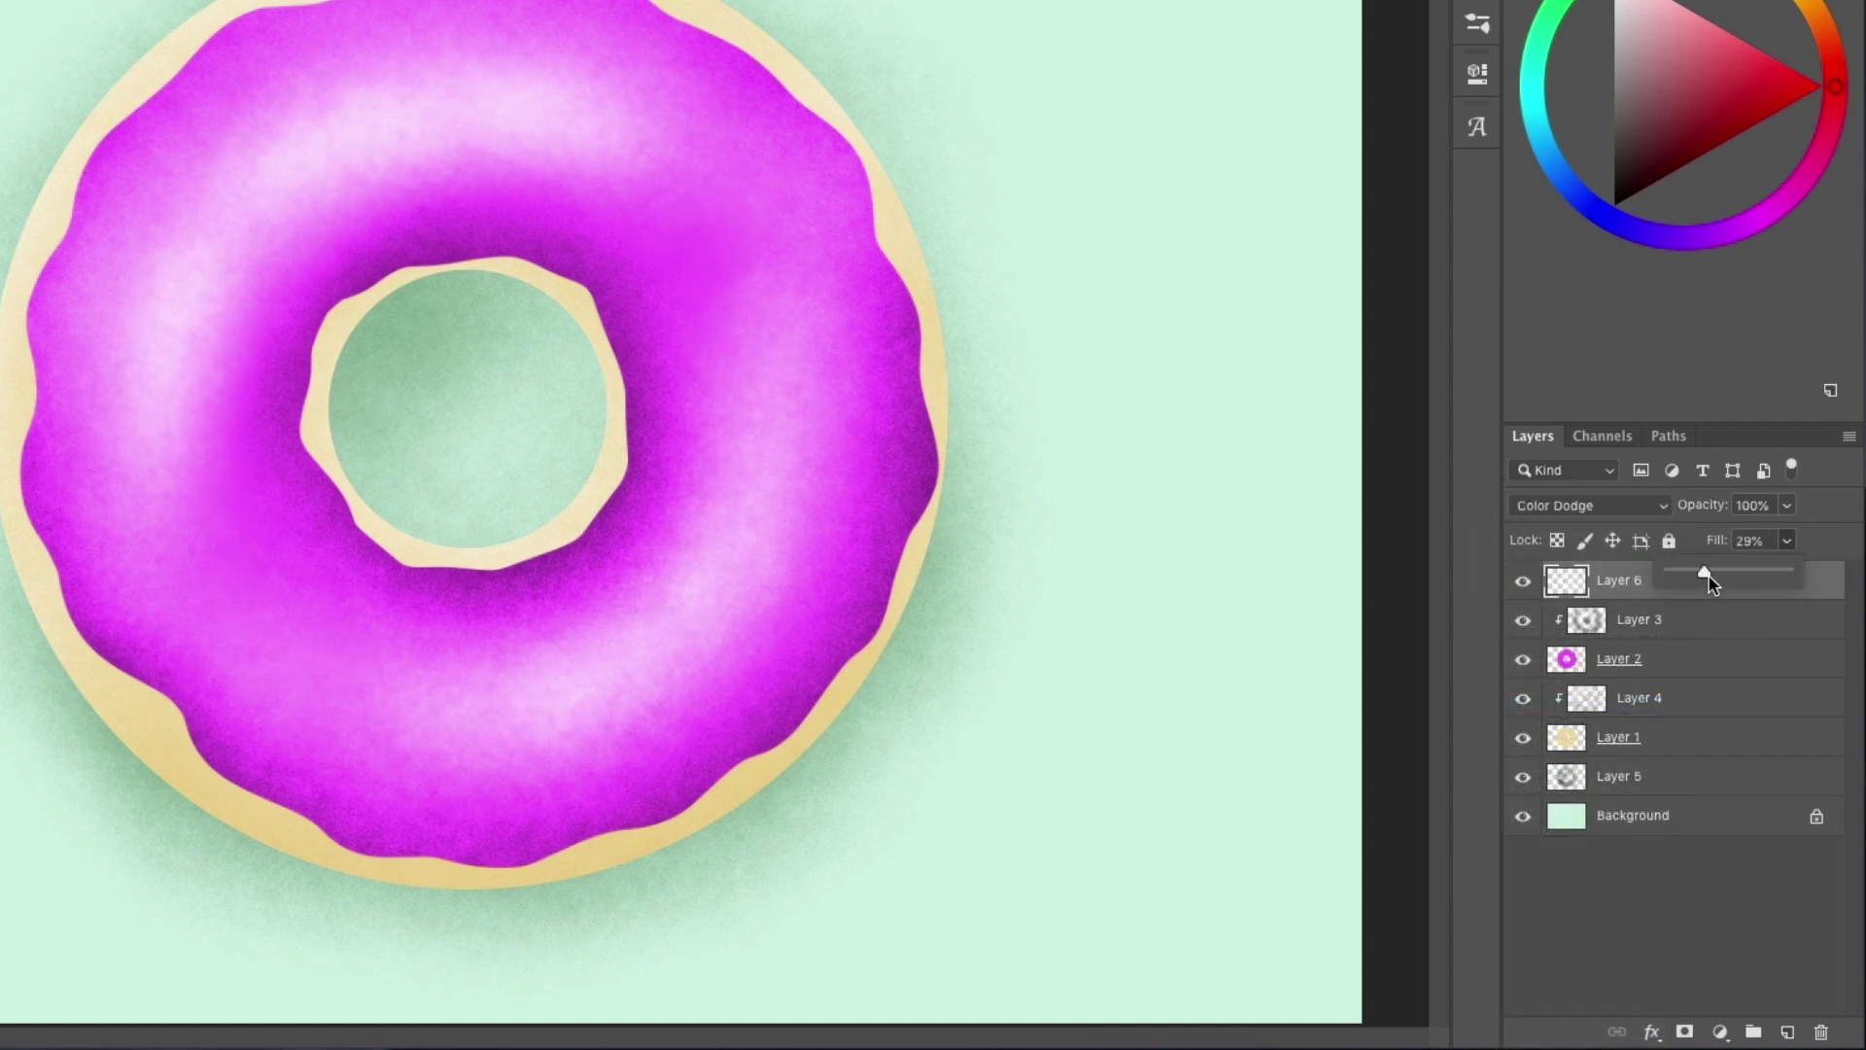
{"action": "left_click", "coordinate": [1789, 546]}
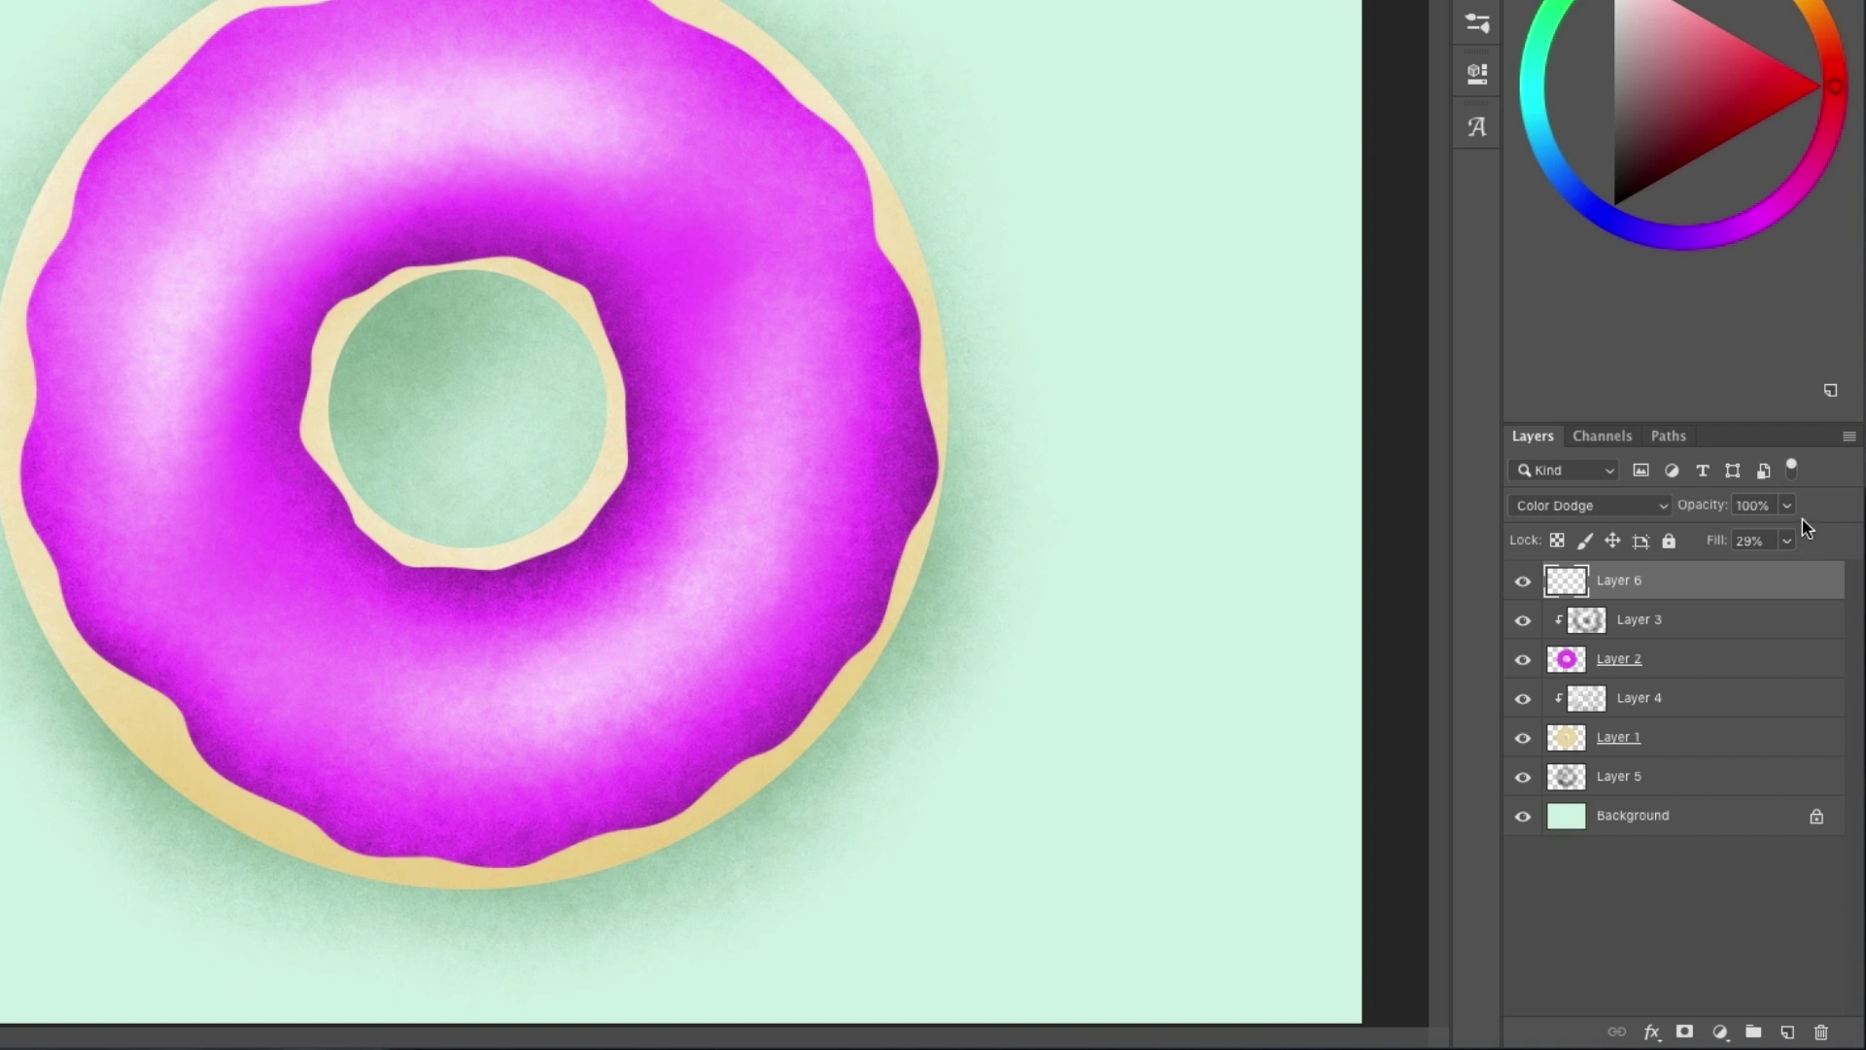
Add a new top layer and draw a short vertical black sprinkle on the icing's upper right with a hard round 40 px brush.
{"action": "left_click", "coordinate": [1784, 1032]}
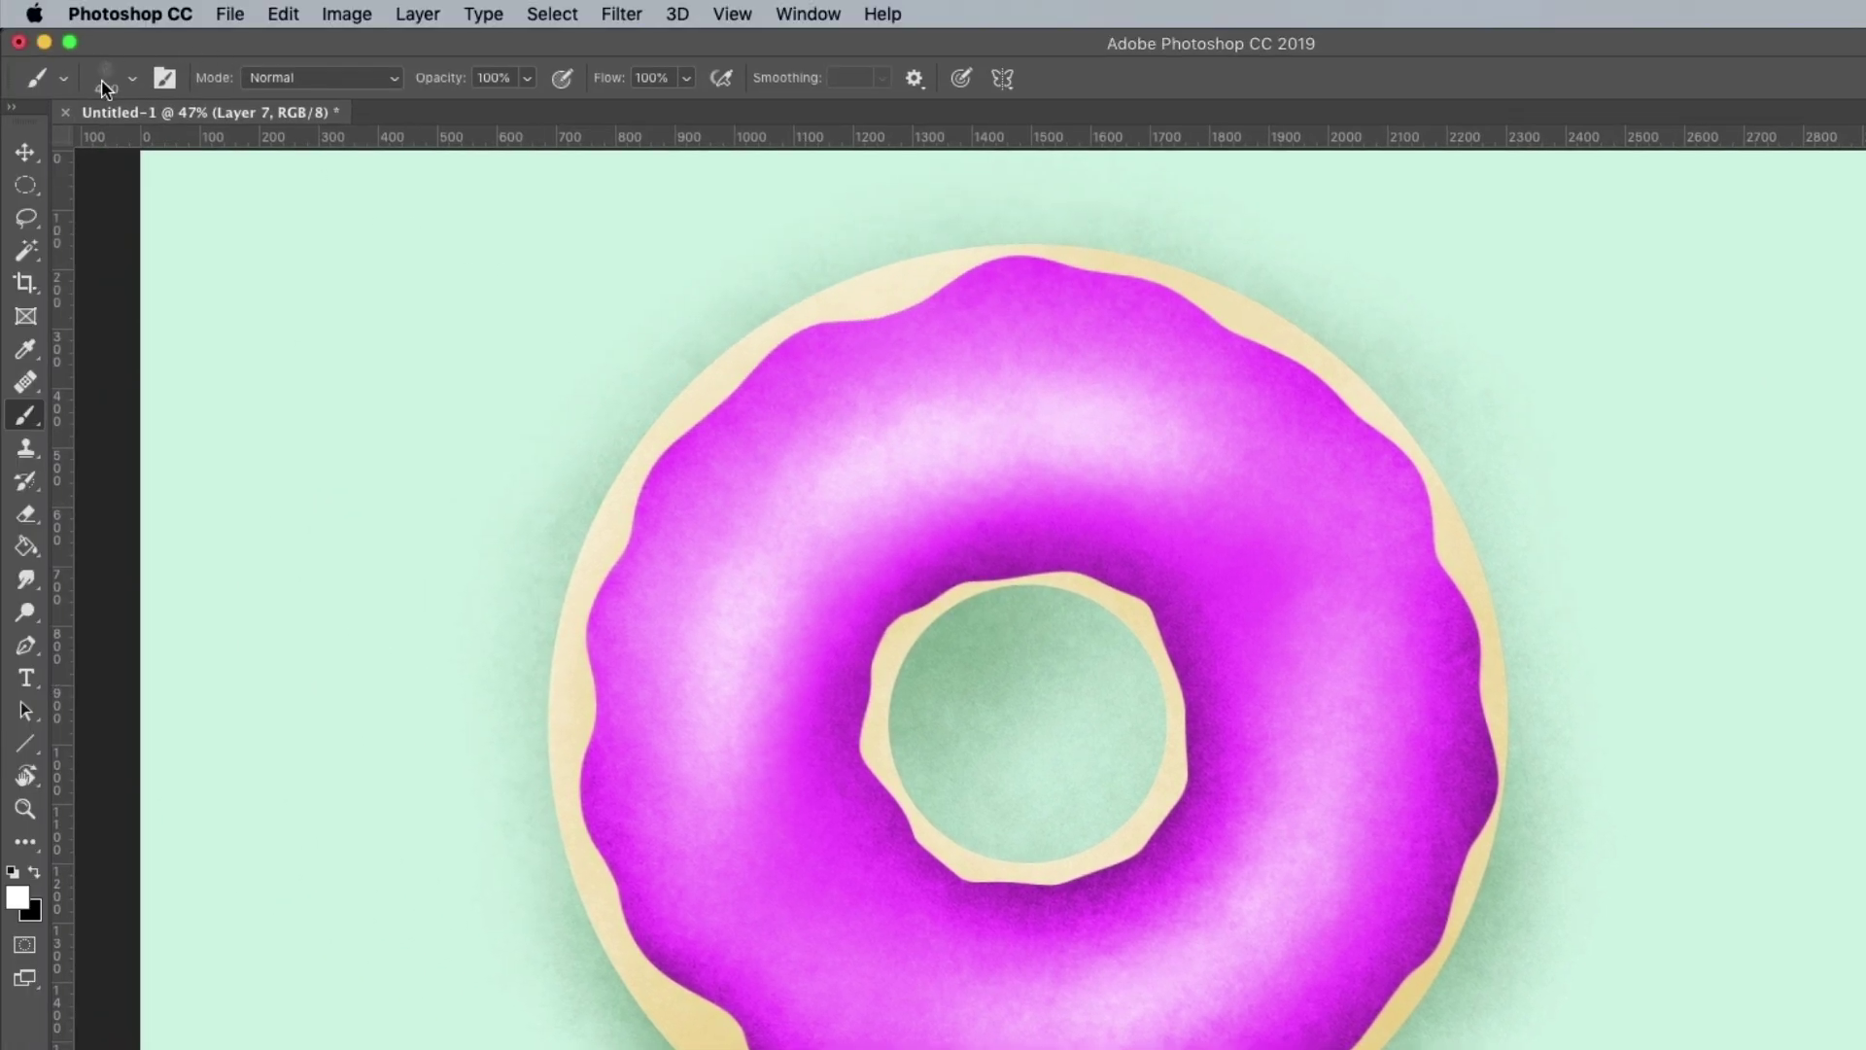
{"action": "left_click", "coordinate": [107, 78]}
{"action": "left_click_drag", "start_coordinate": [570, 1016], "coordinate": [562, 251]}
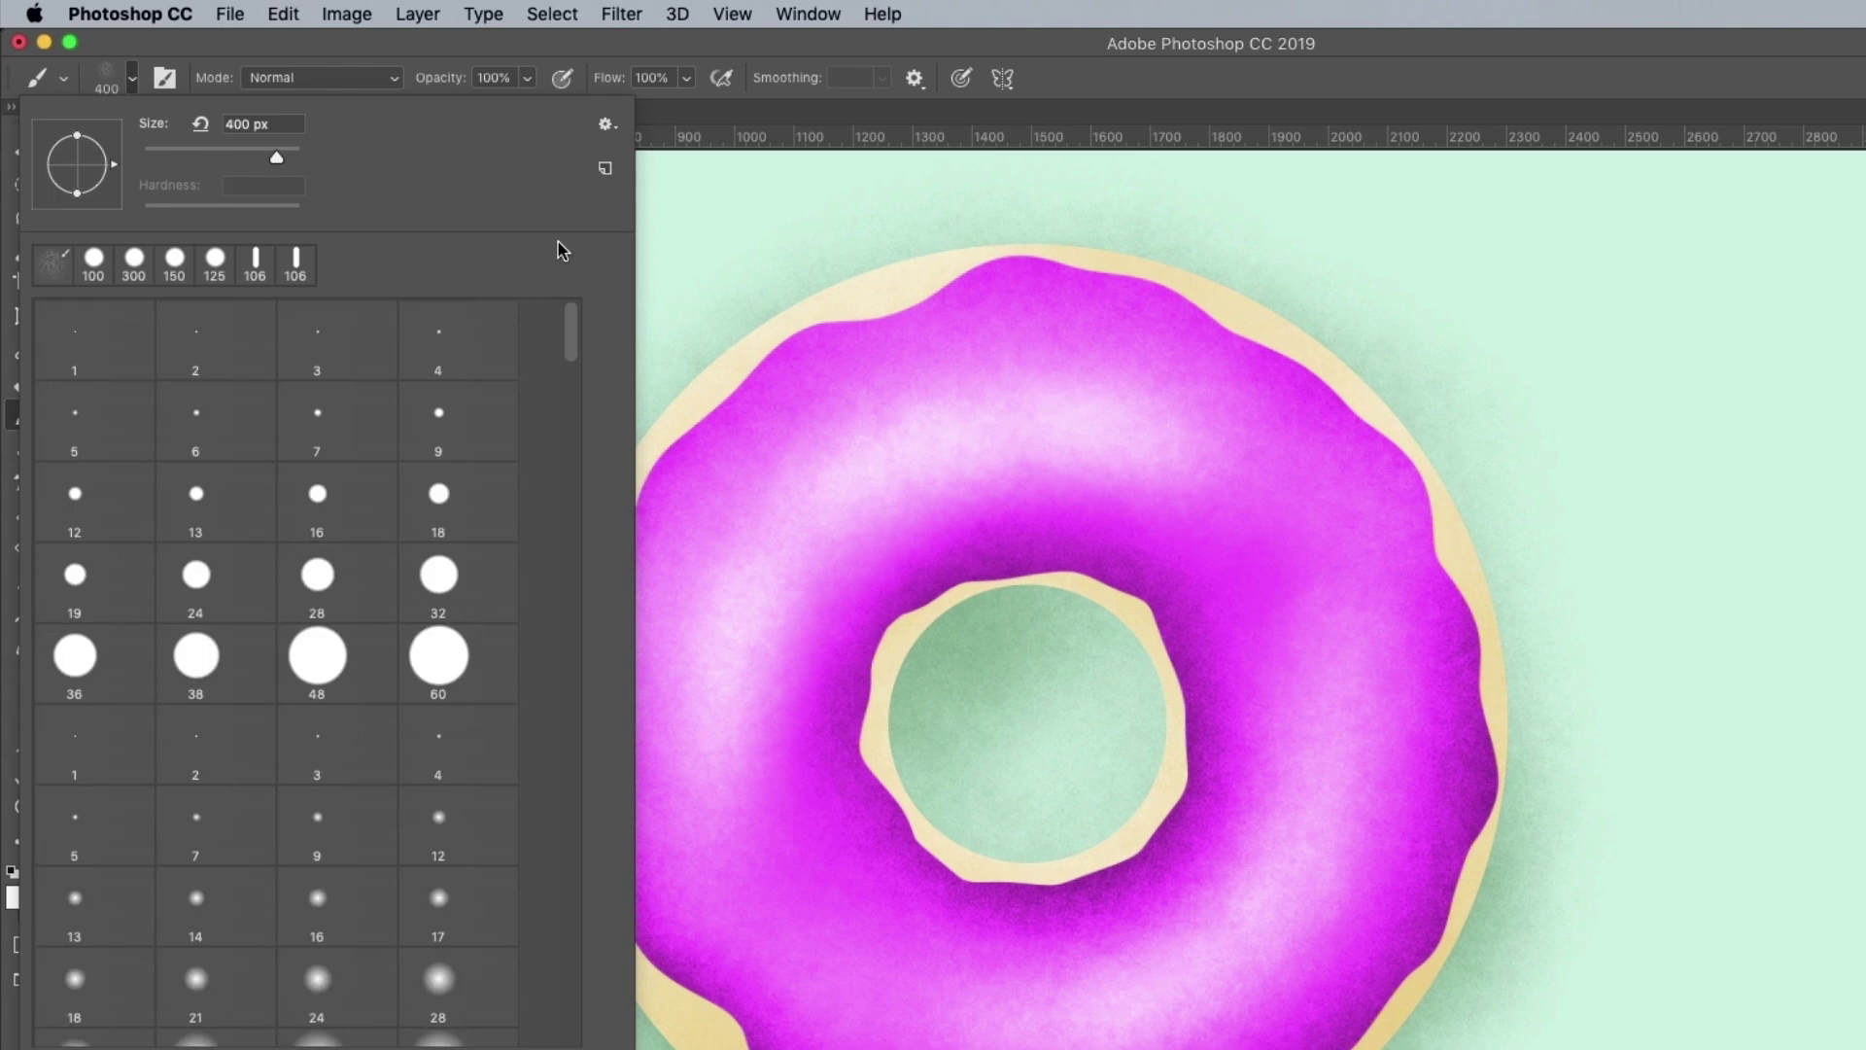
{"action": "left_click", "coordinate": [233, 587]}
{"action": "left_click", "coordinate": [1134, 69]}
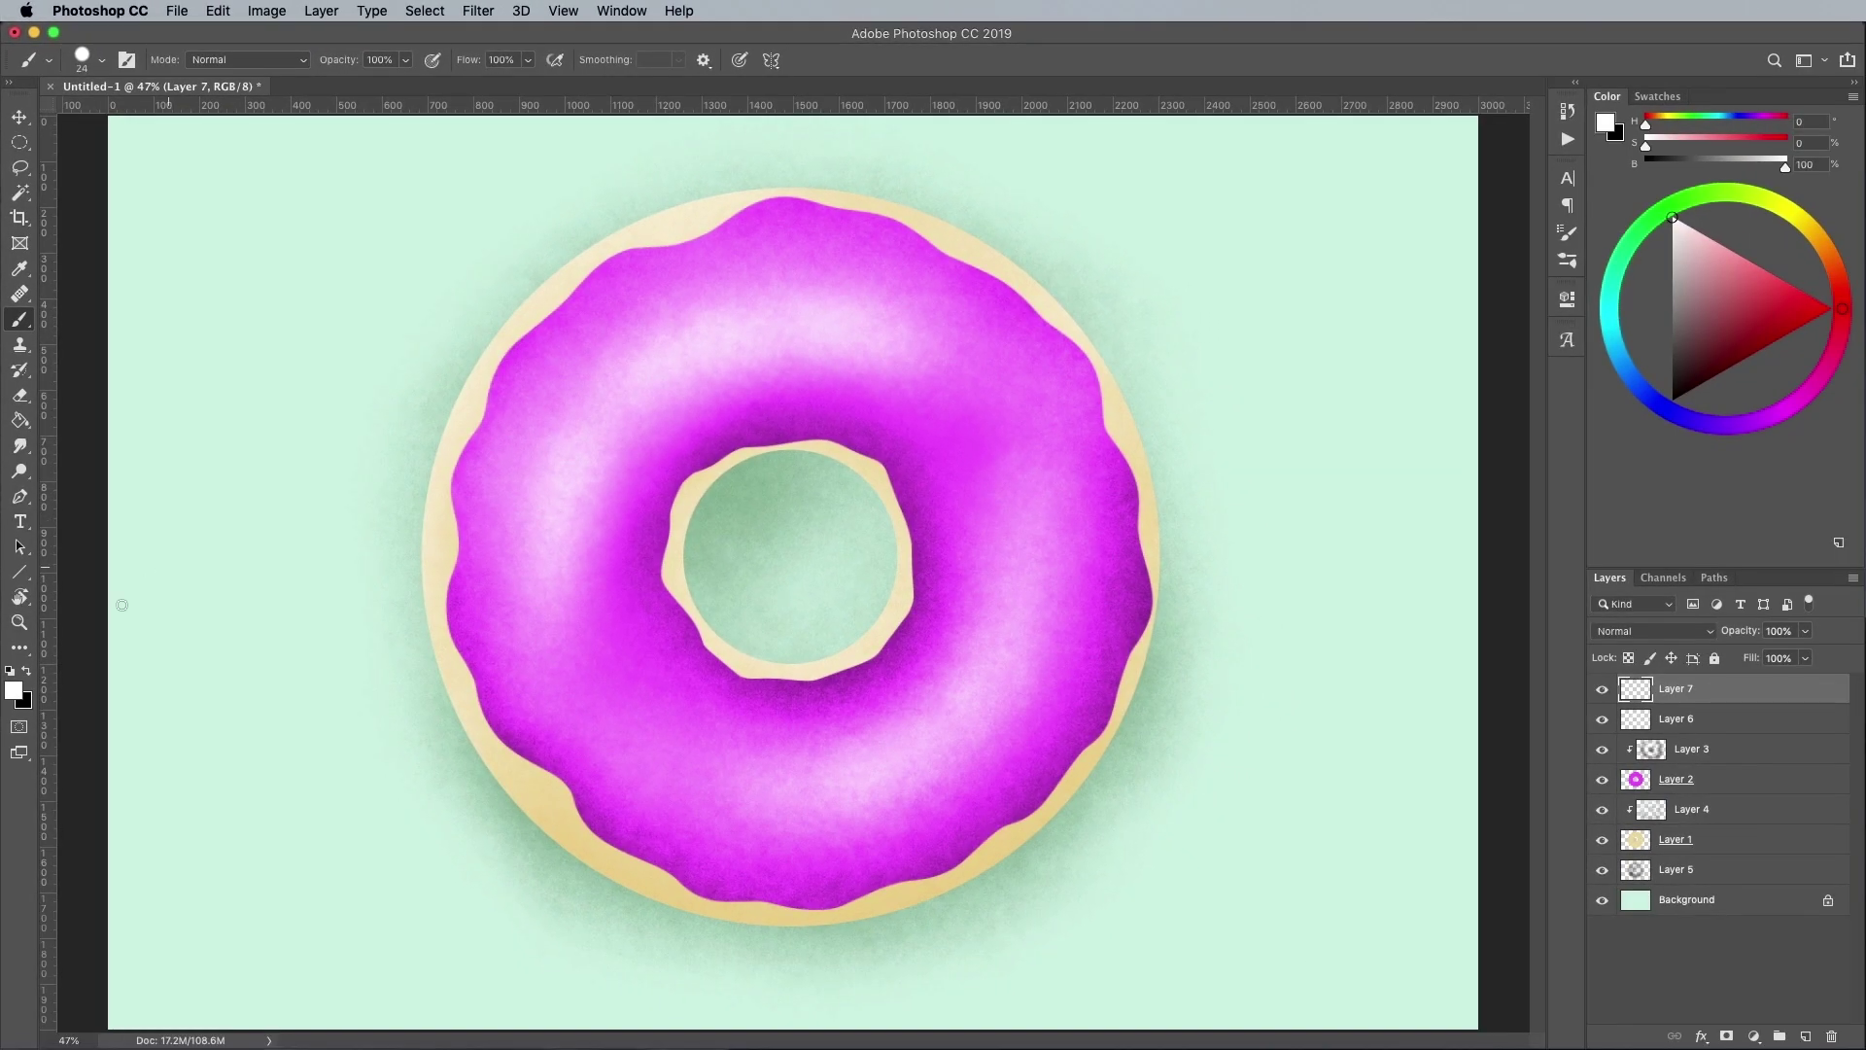
{"action": "left_click", "coordinate": [35, 872]}
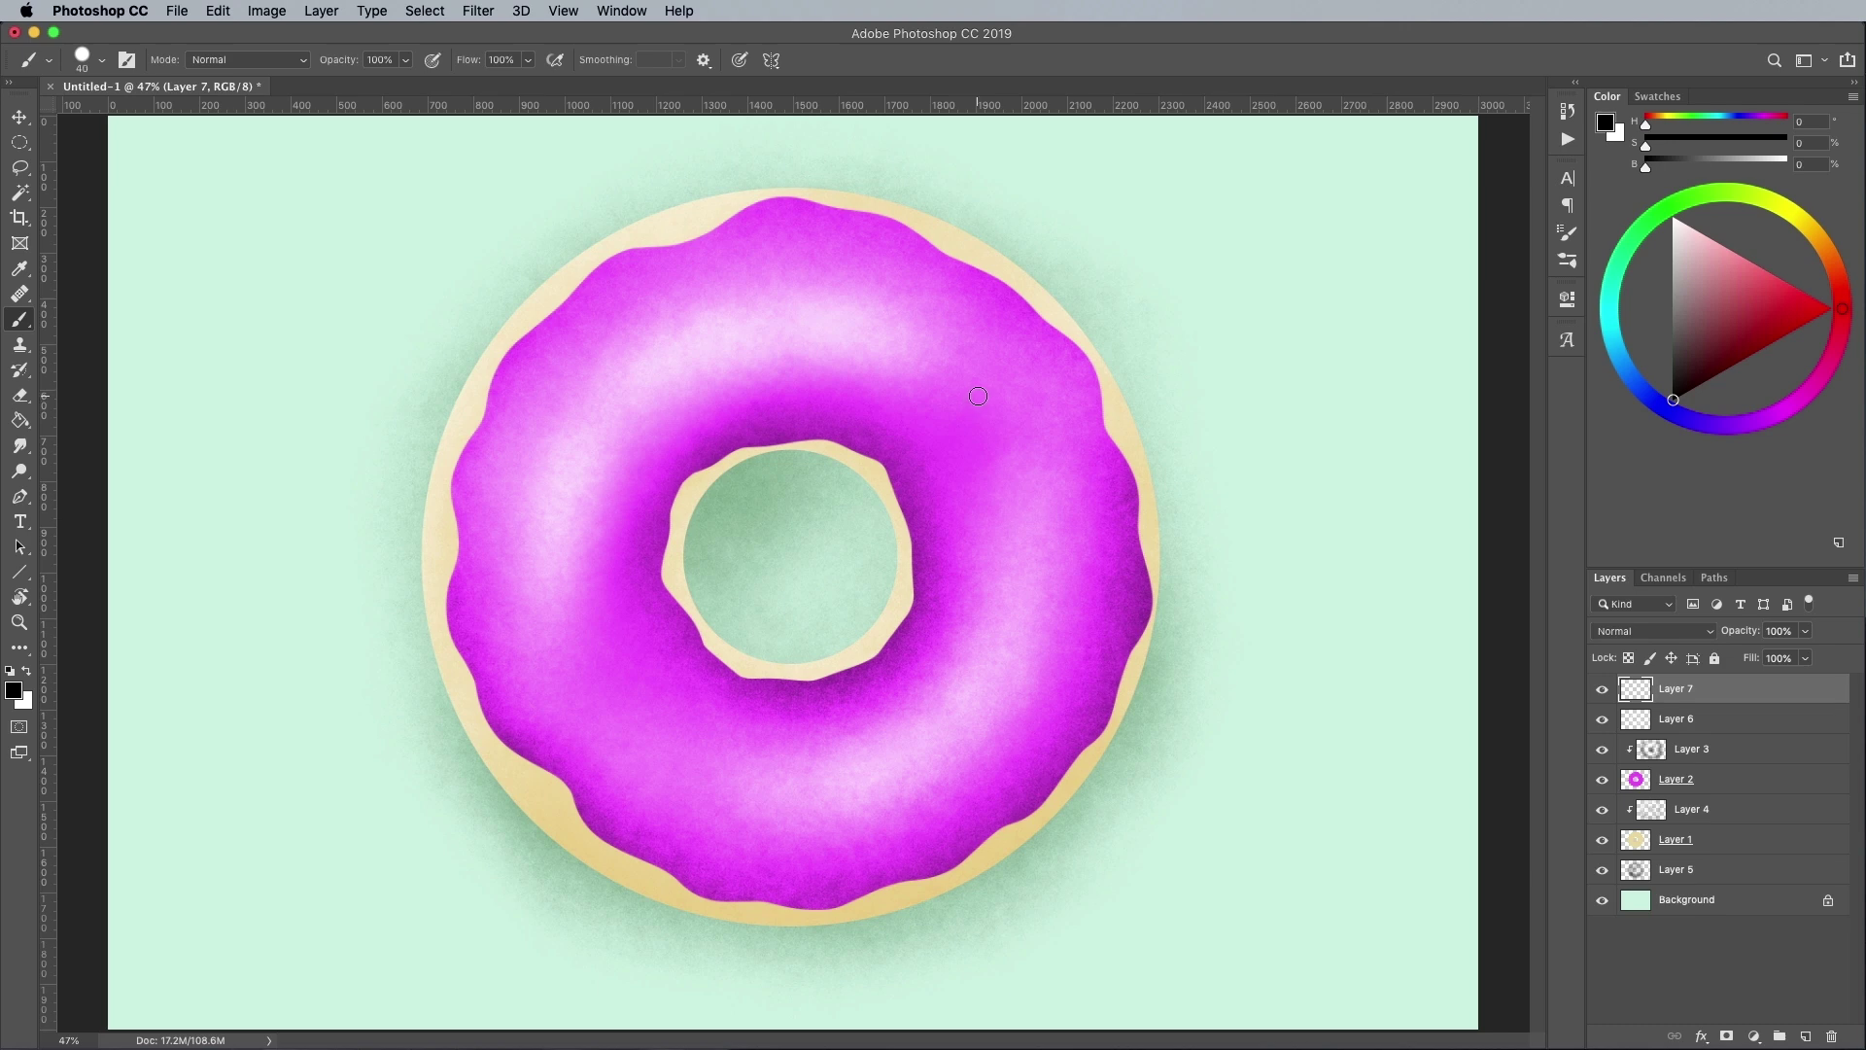
{"action": "left_click_drag", "start_coordinate": [985, 393], "coordinate": [983, 416]}
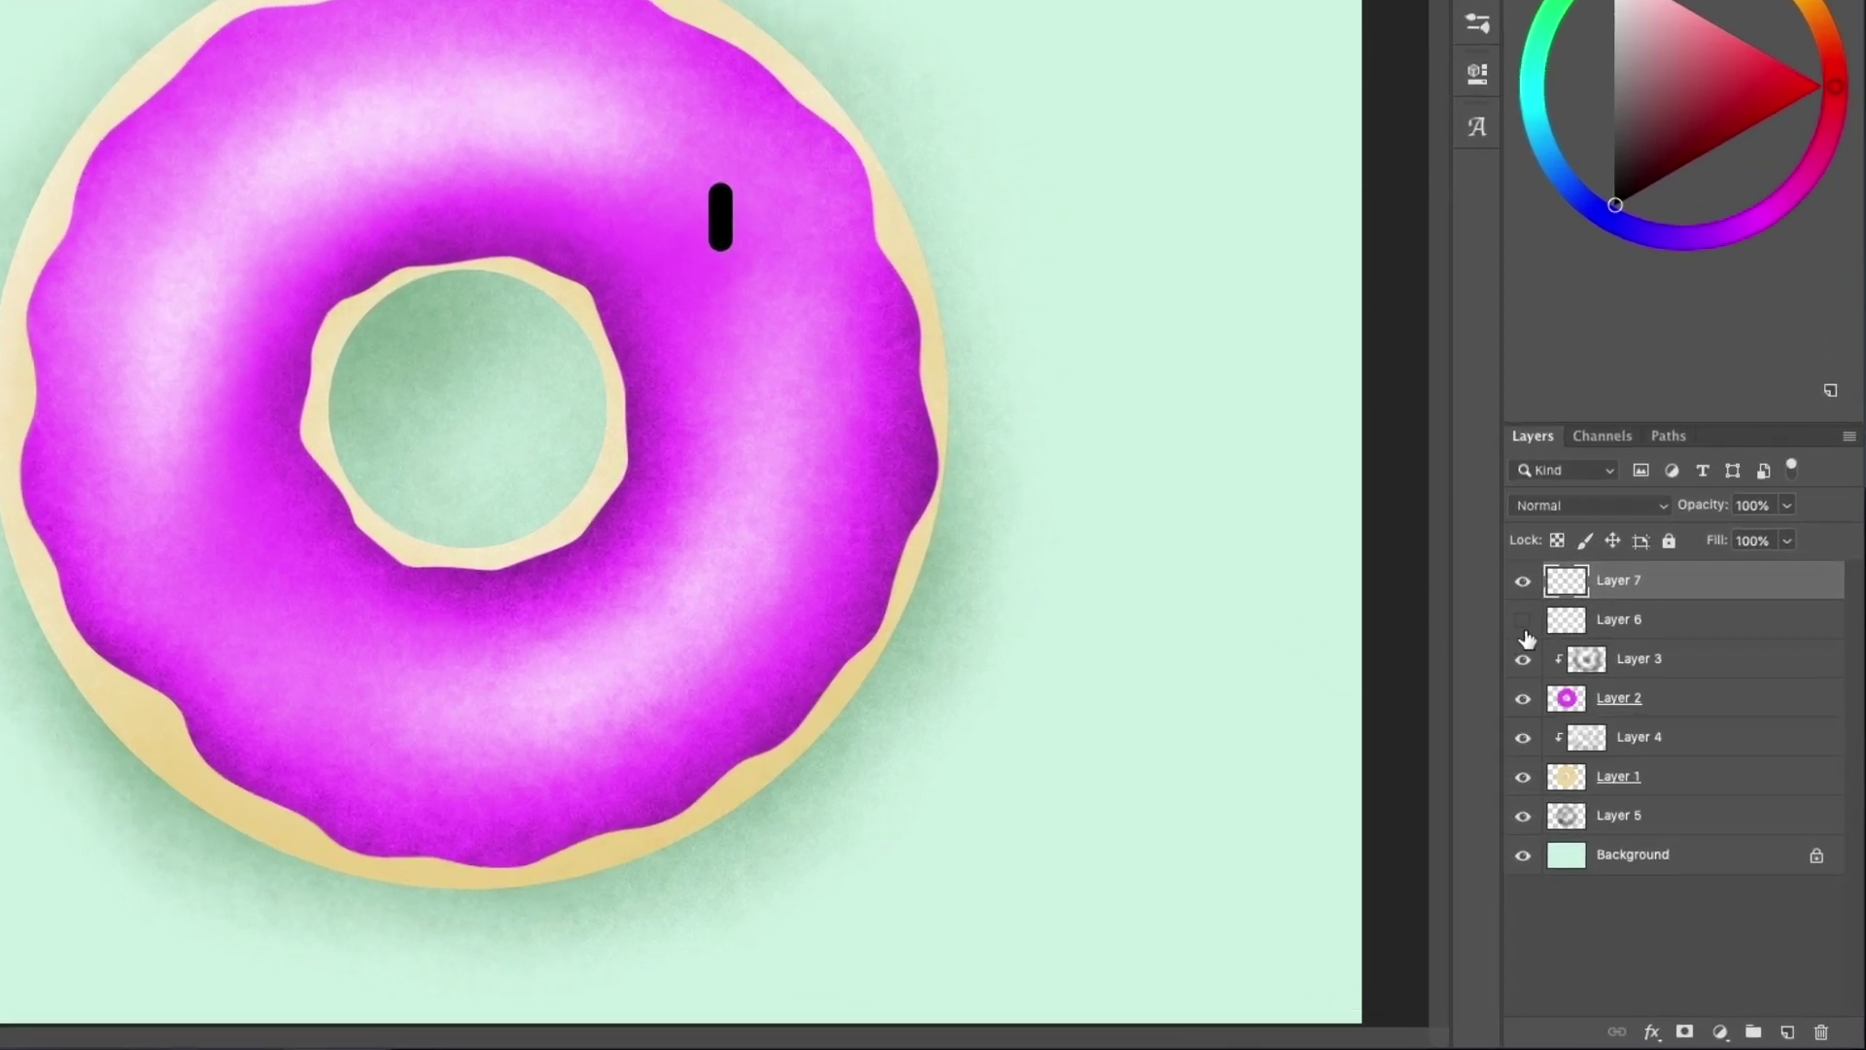
Hide all layers except the sprinkle, define it as a brush preset under the default name, and show the layers again.
{"action": "left_click_drag", "start_coordinate": [1524, 632], "coordinate": [1524, 854]}
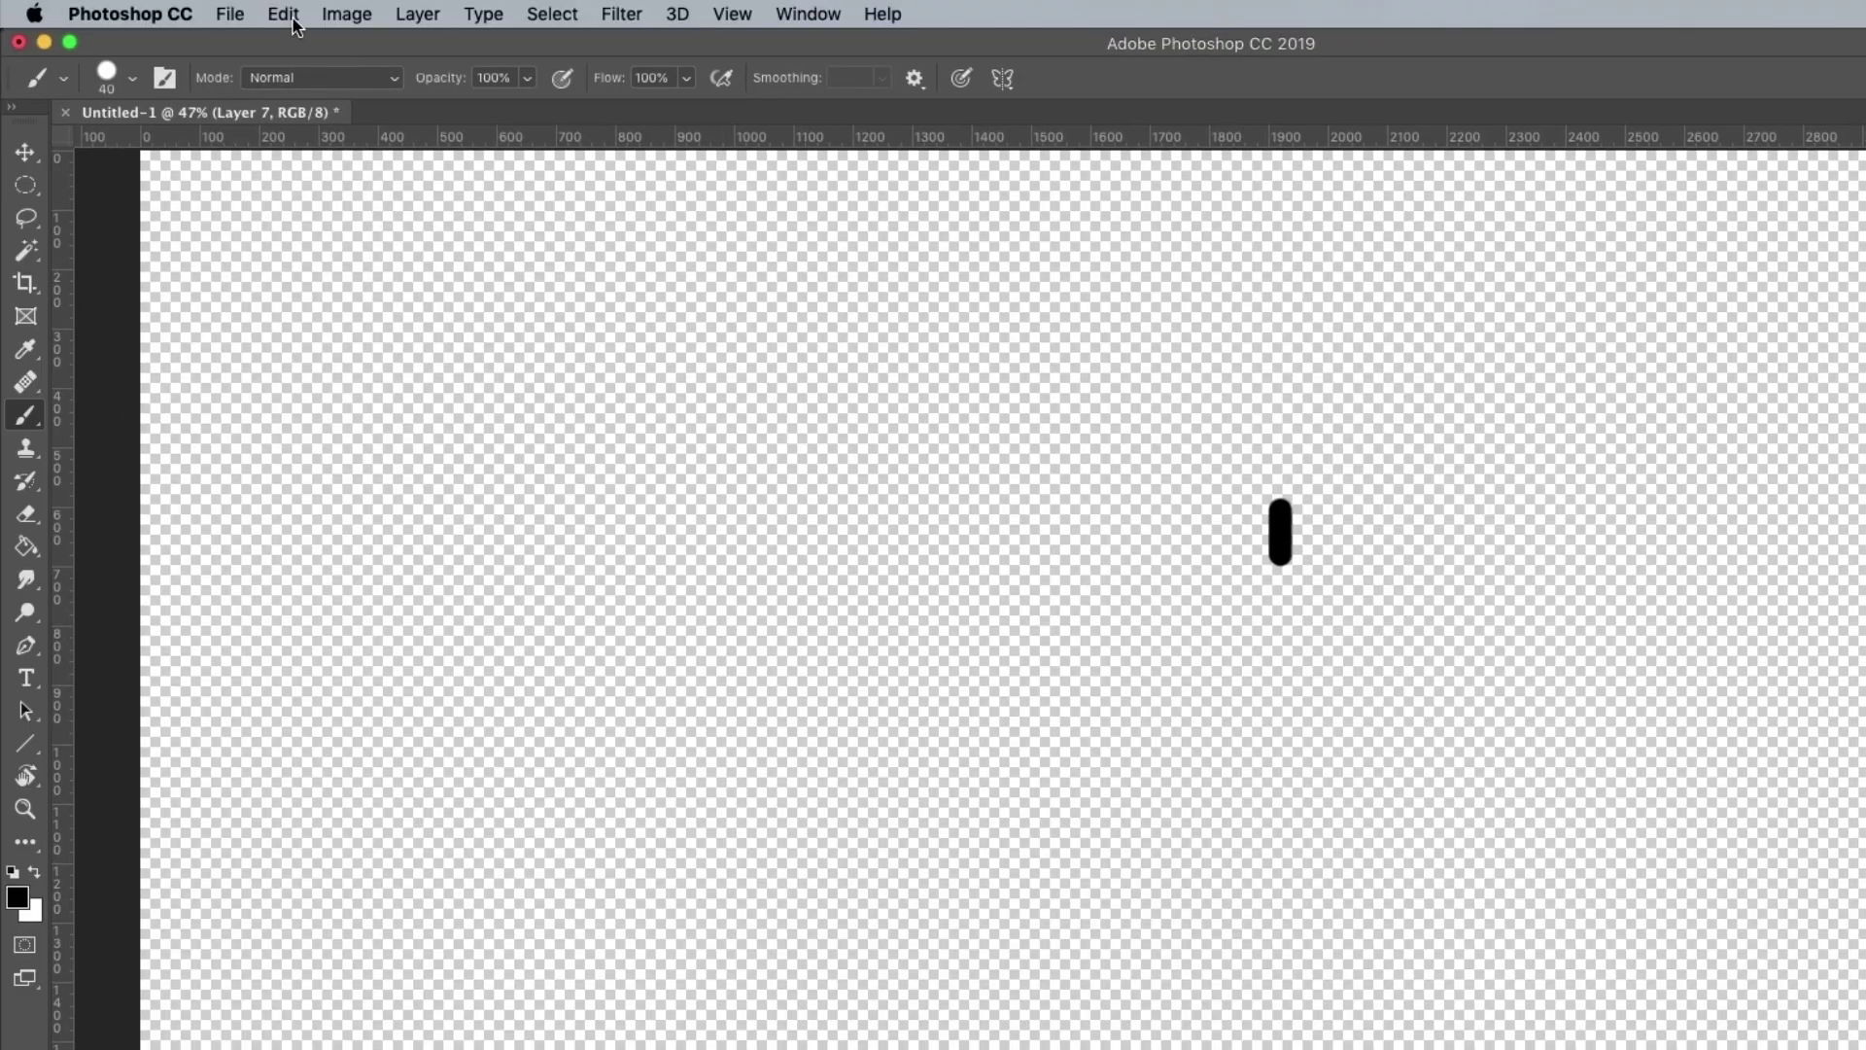
{"action": "left_click", "coordinate": [283, 14]}
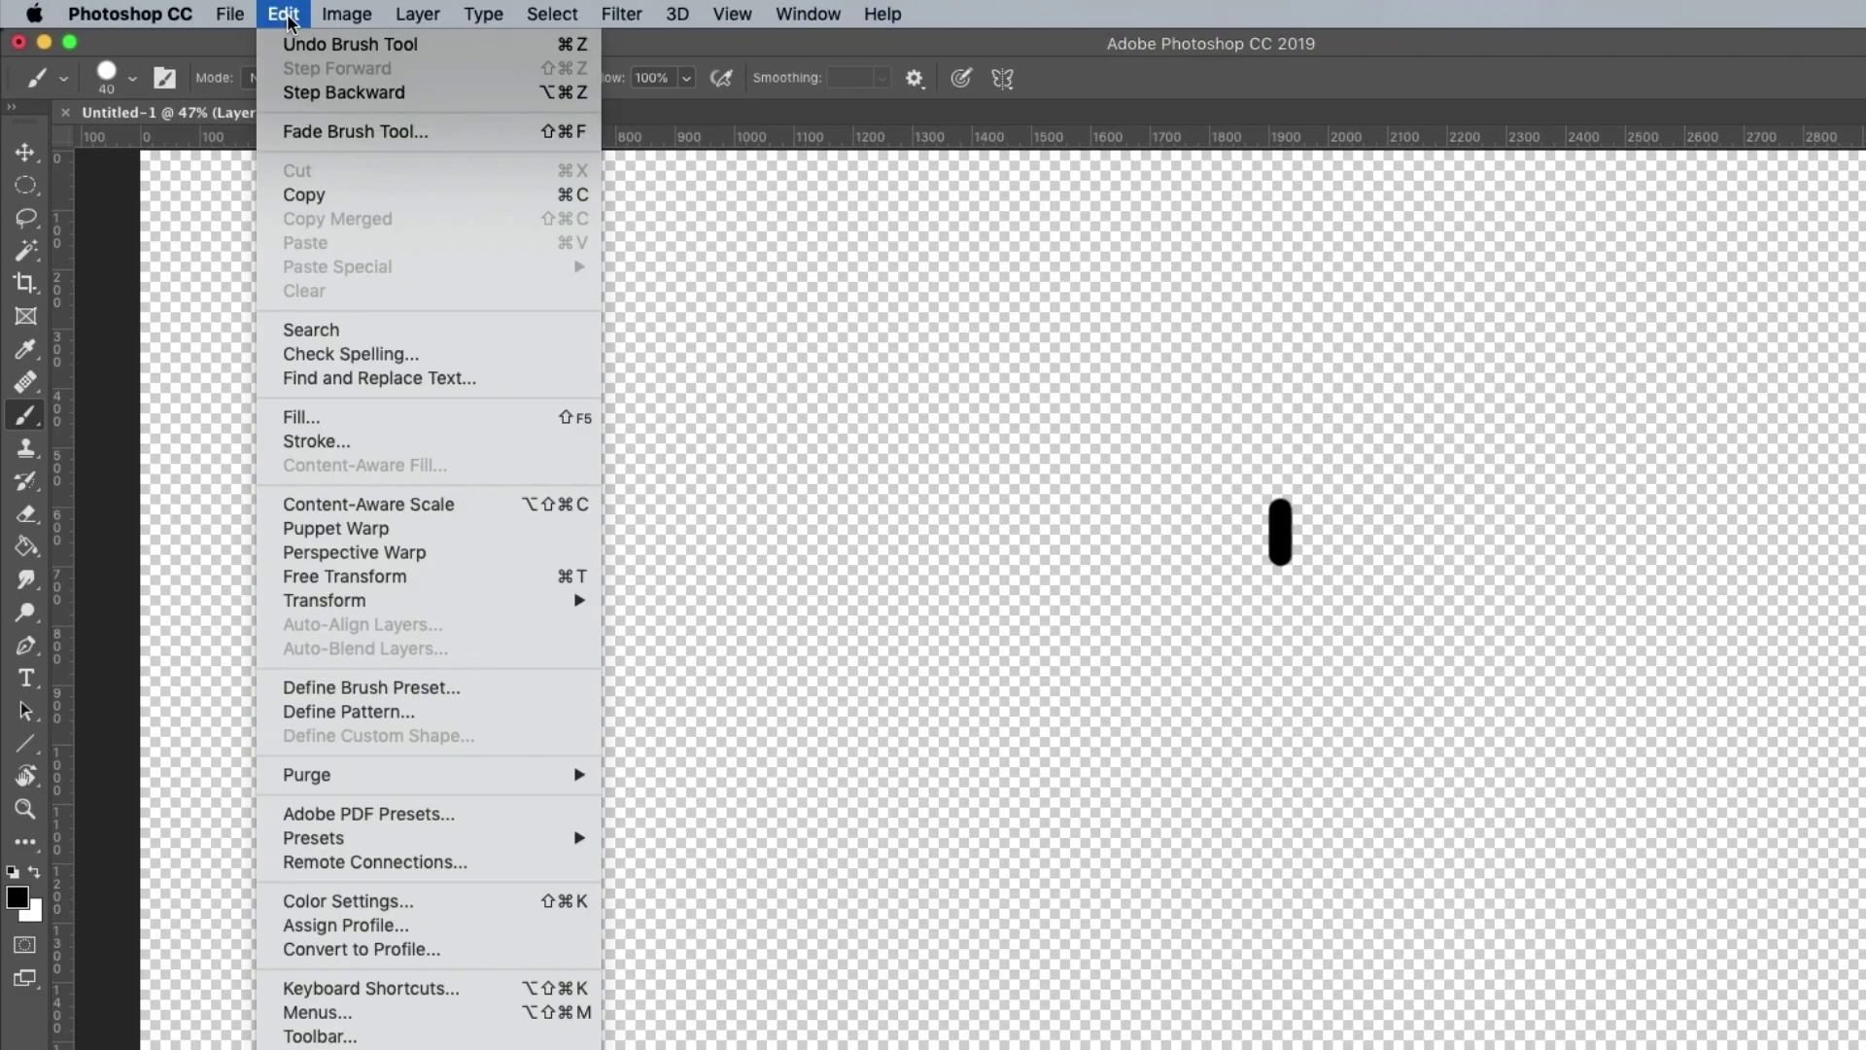
{"action": "left_click", "coordinate": [379, 687]}
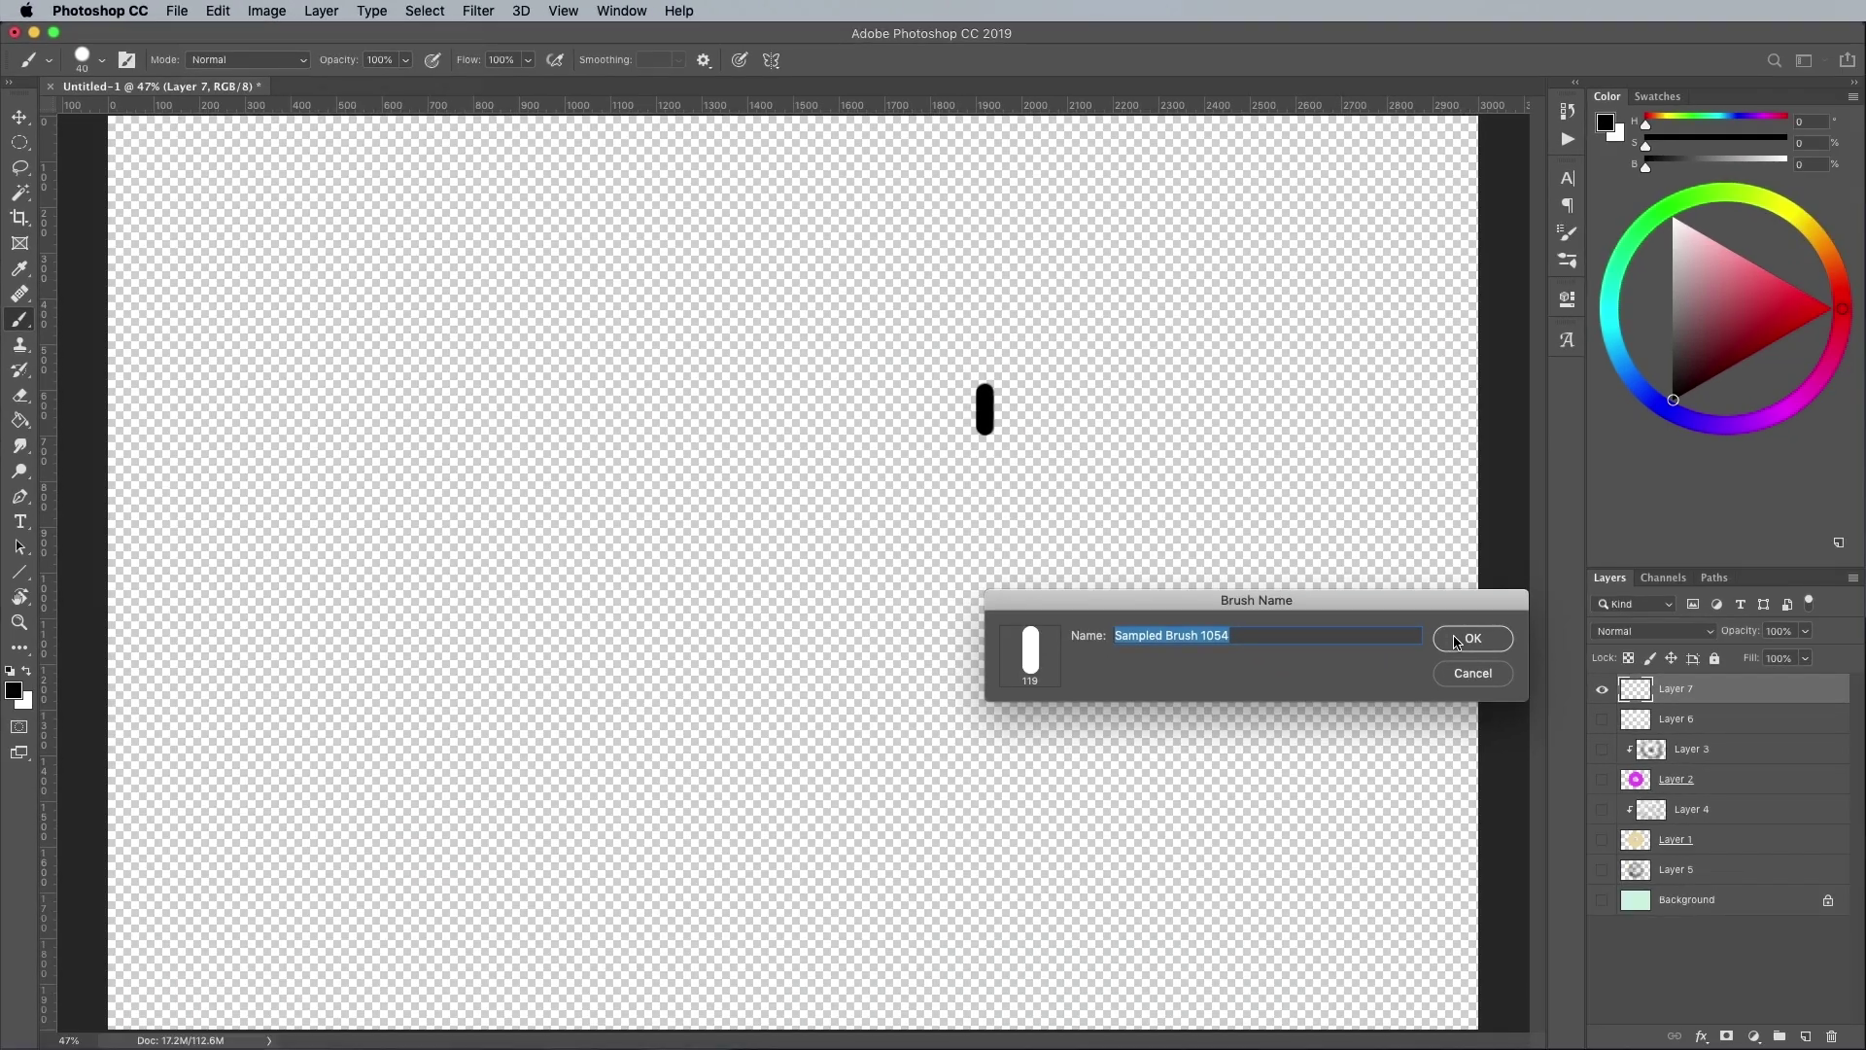
{"action": "left_click", "coordinate": [1456, 642]}
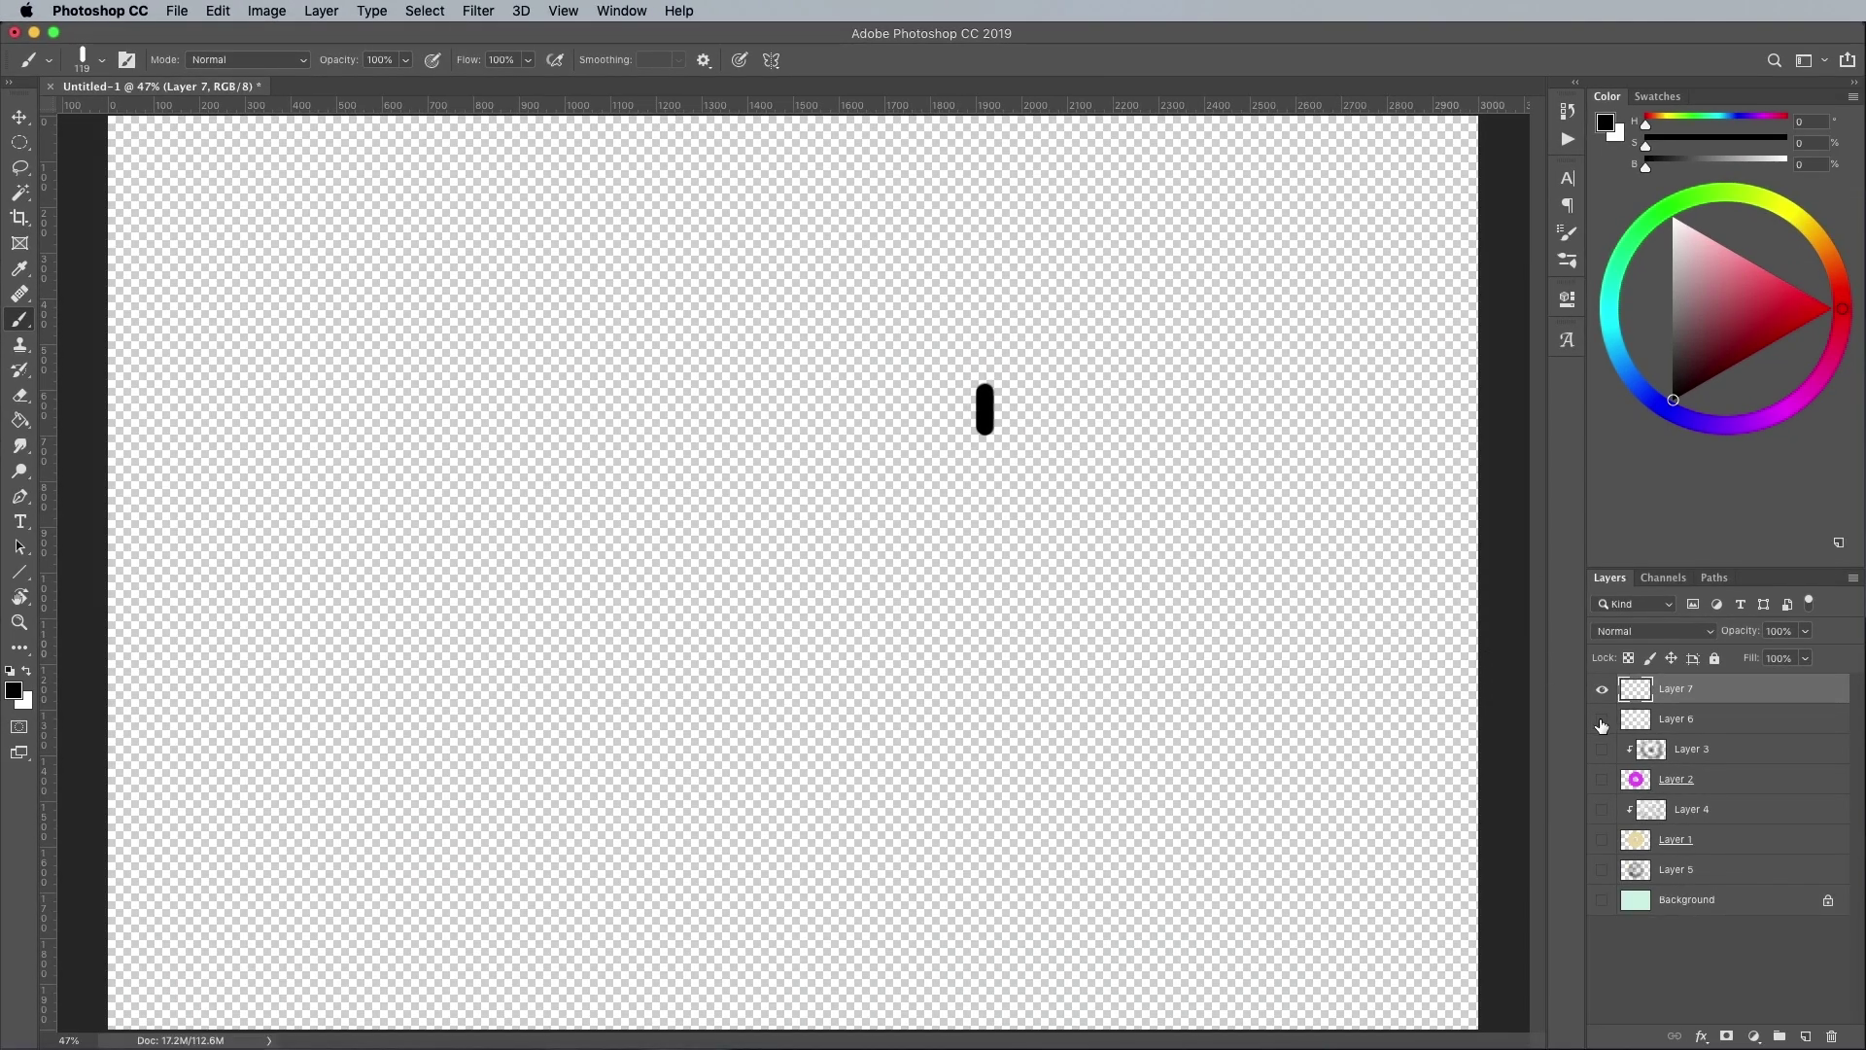
{"action": "left_click_drag", "start_coordinate": [1602, 724], "coordinate": [1611, 913]}
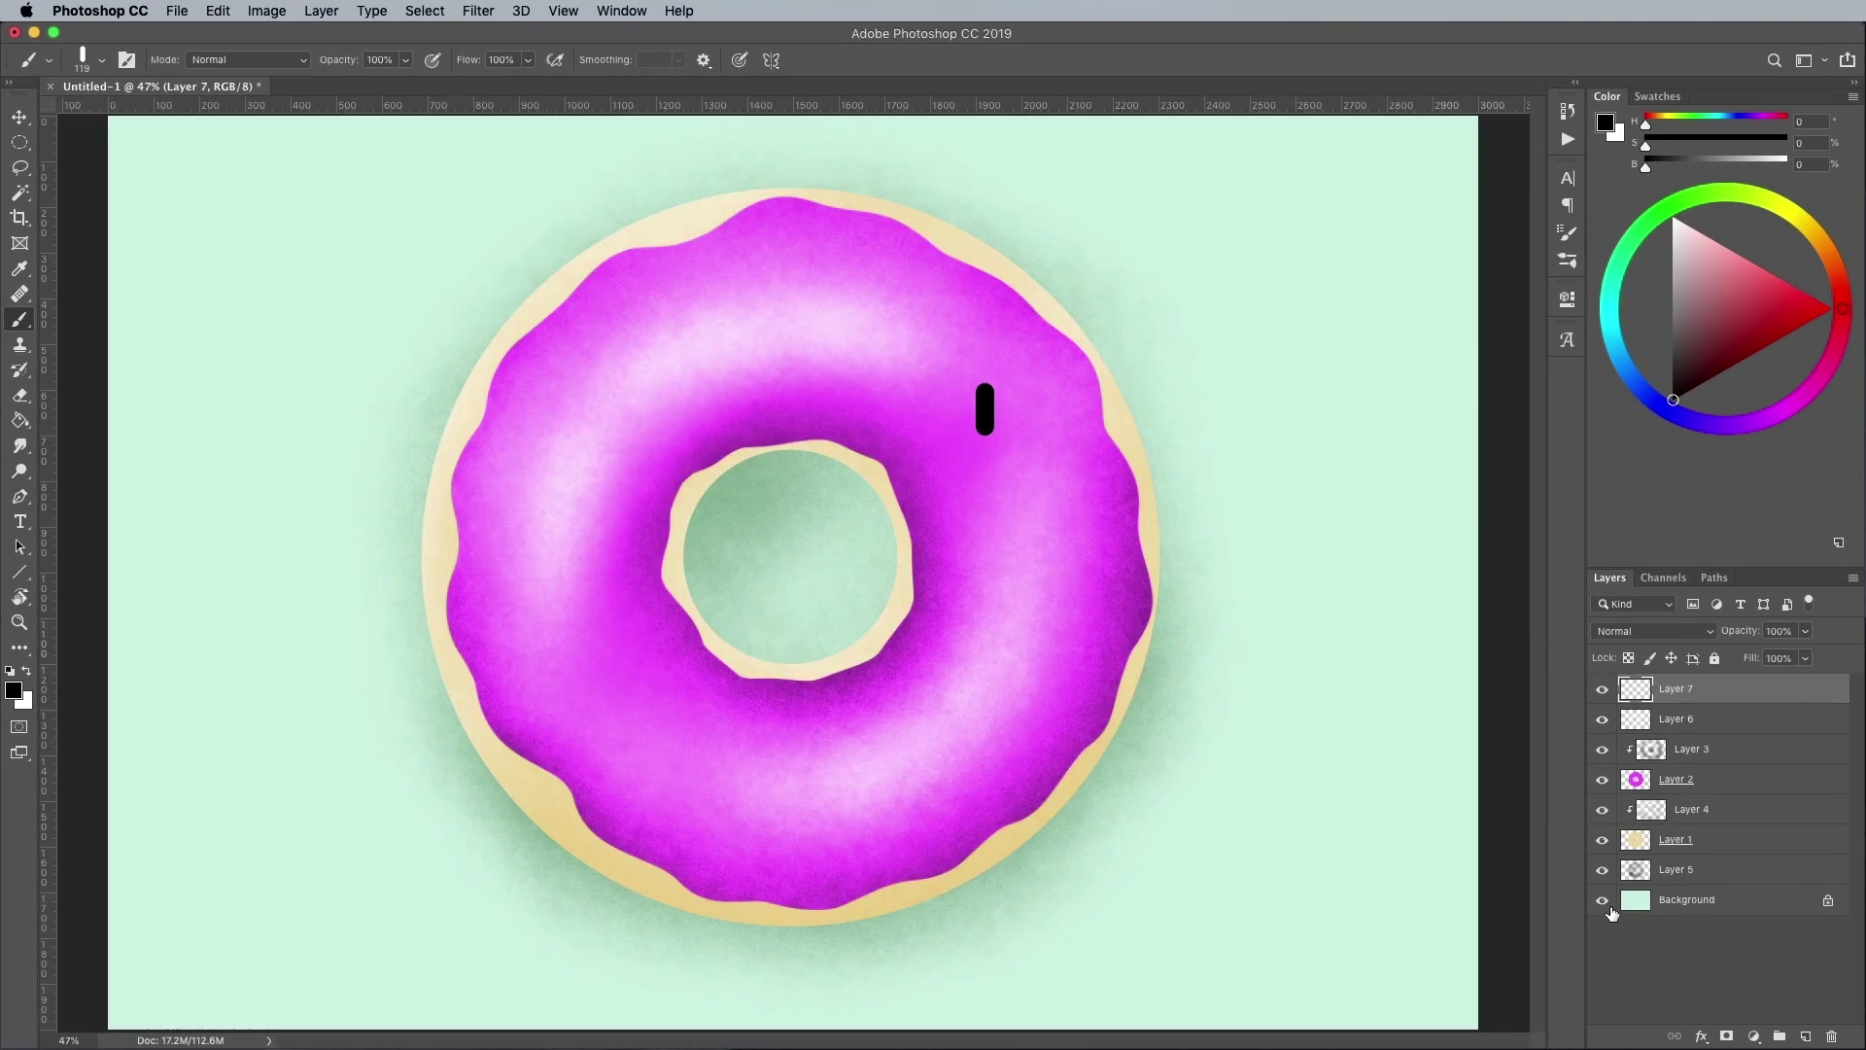
Enable Scattering for the new sprinkle brush and raise its scatter amount moderately.
{"action": "left_click", "coordinate": [1568, 260]}
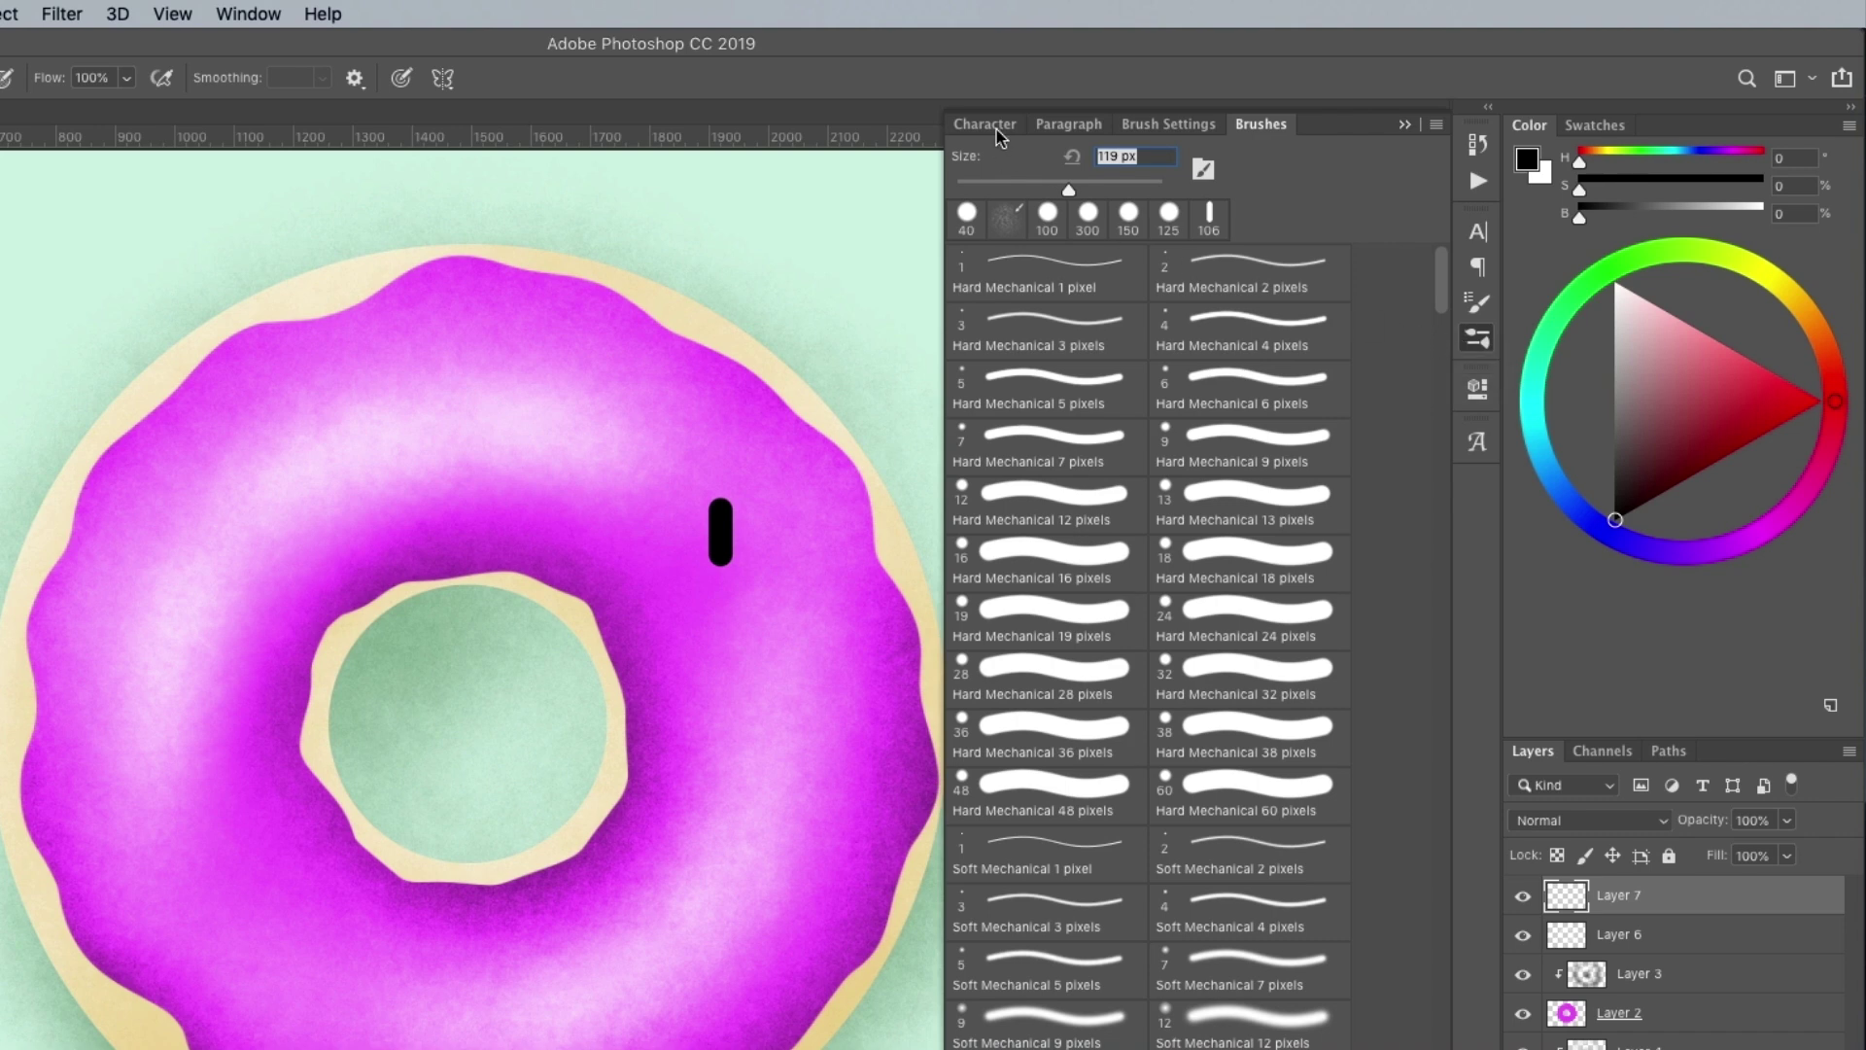
{"action": "left_click", "coordinate": [1158, 126]}
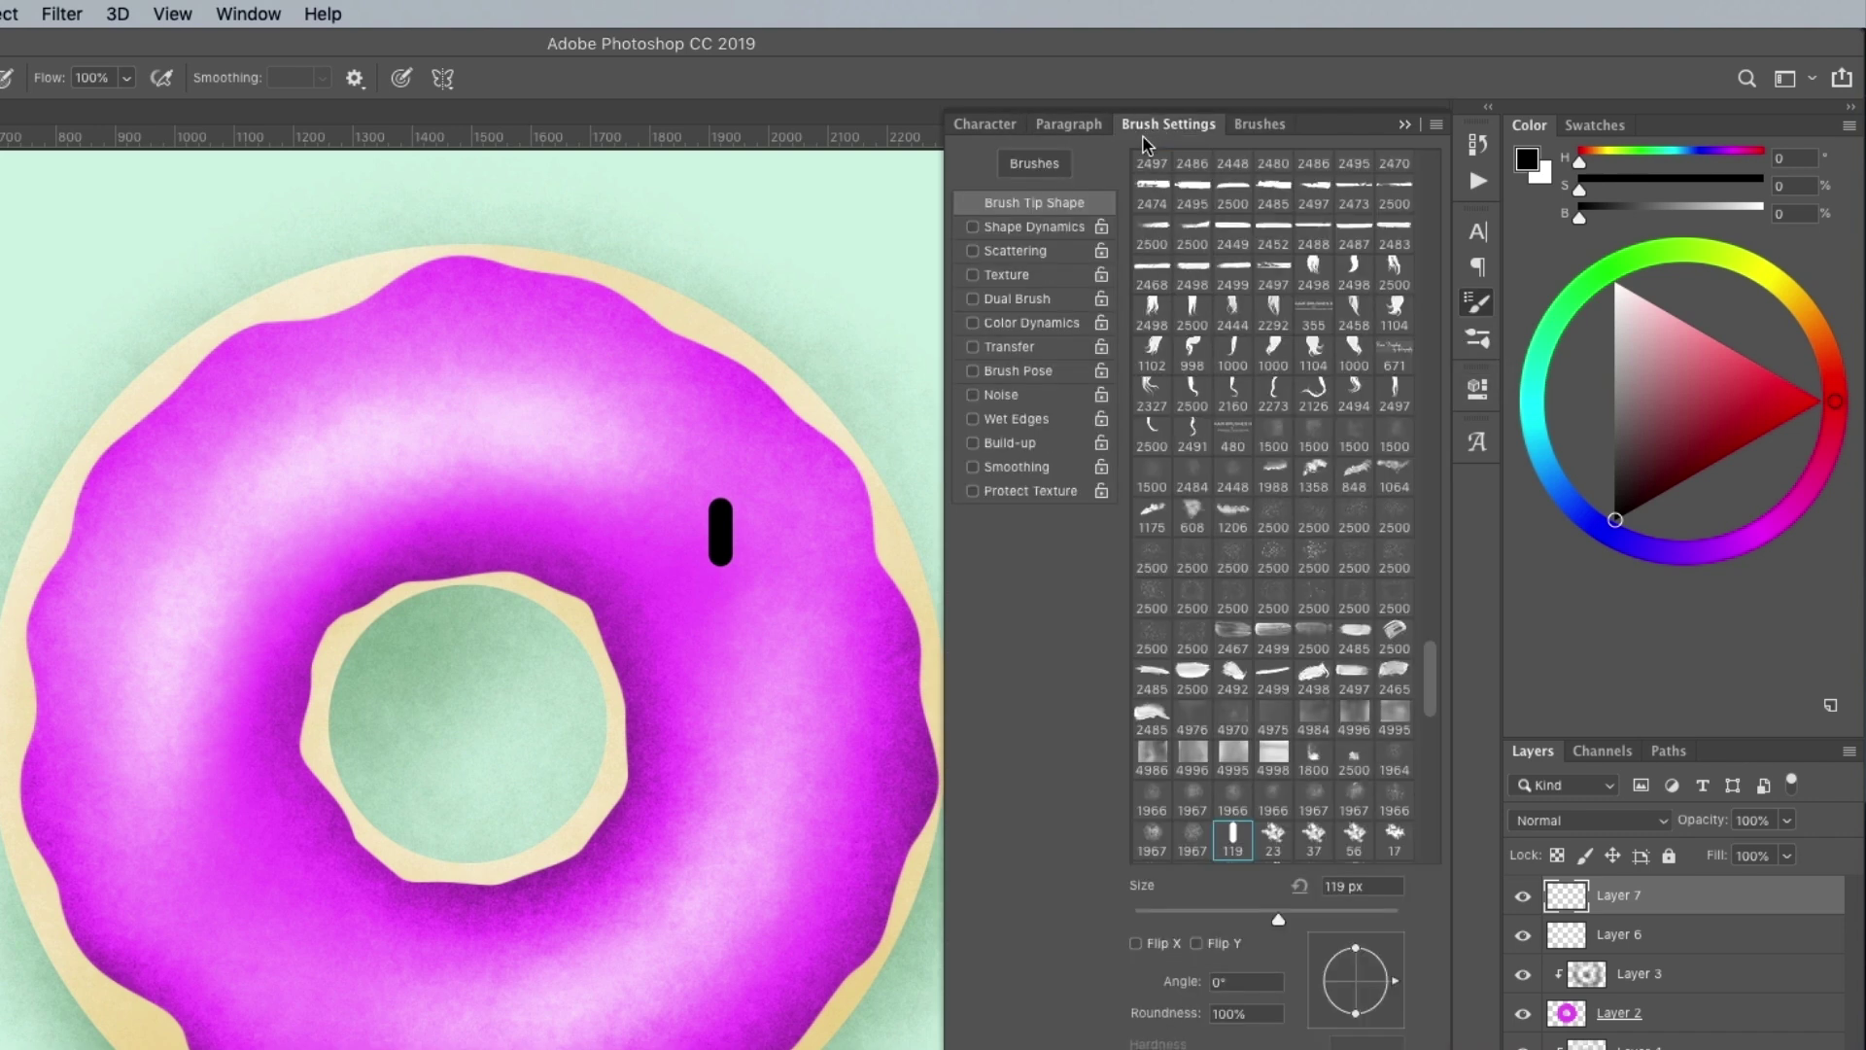
{"action": "left_click", "coordinate": [1015, 251]}
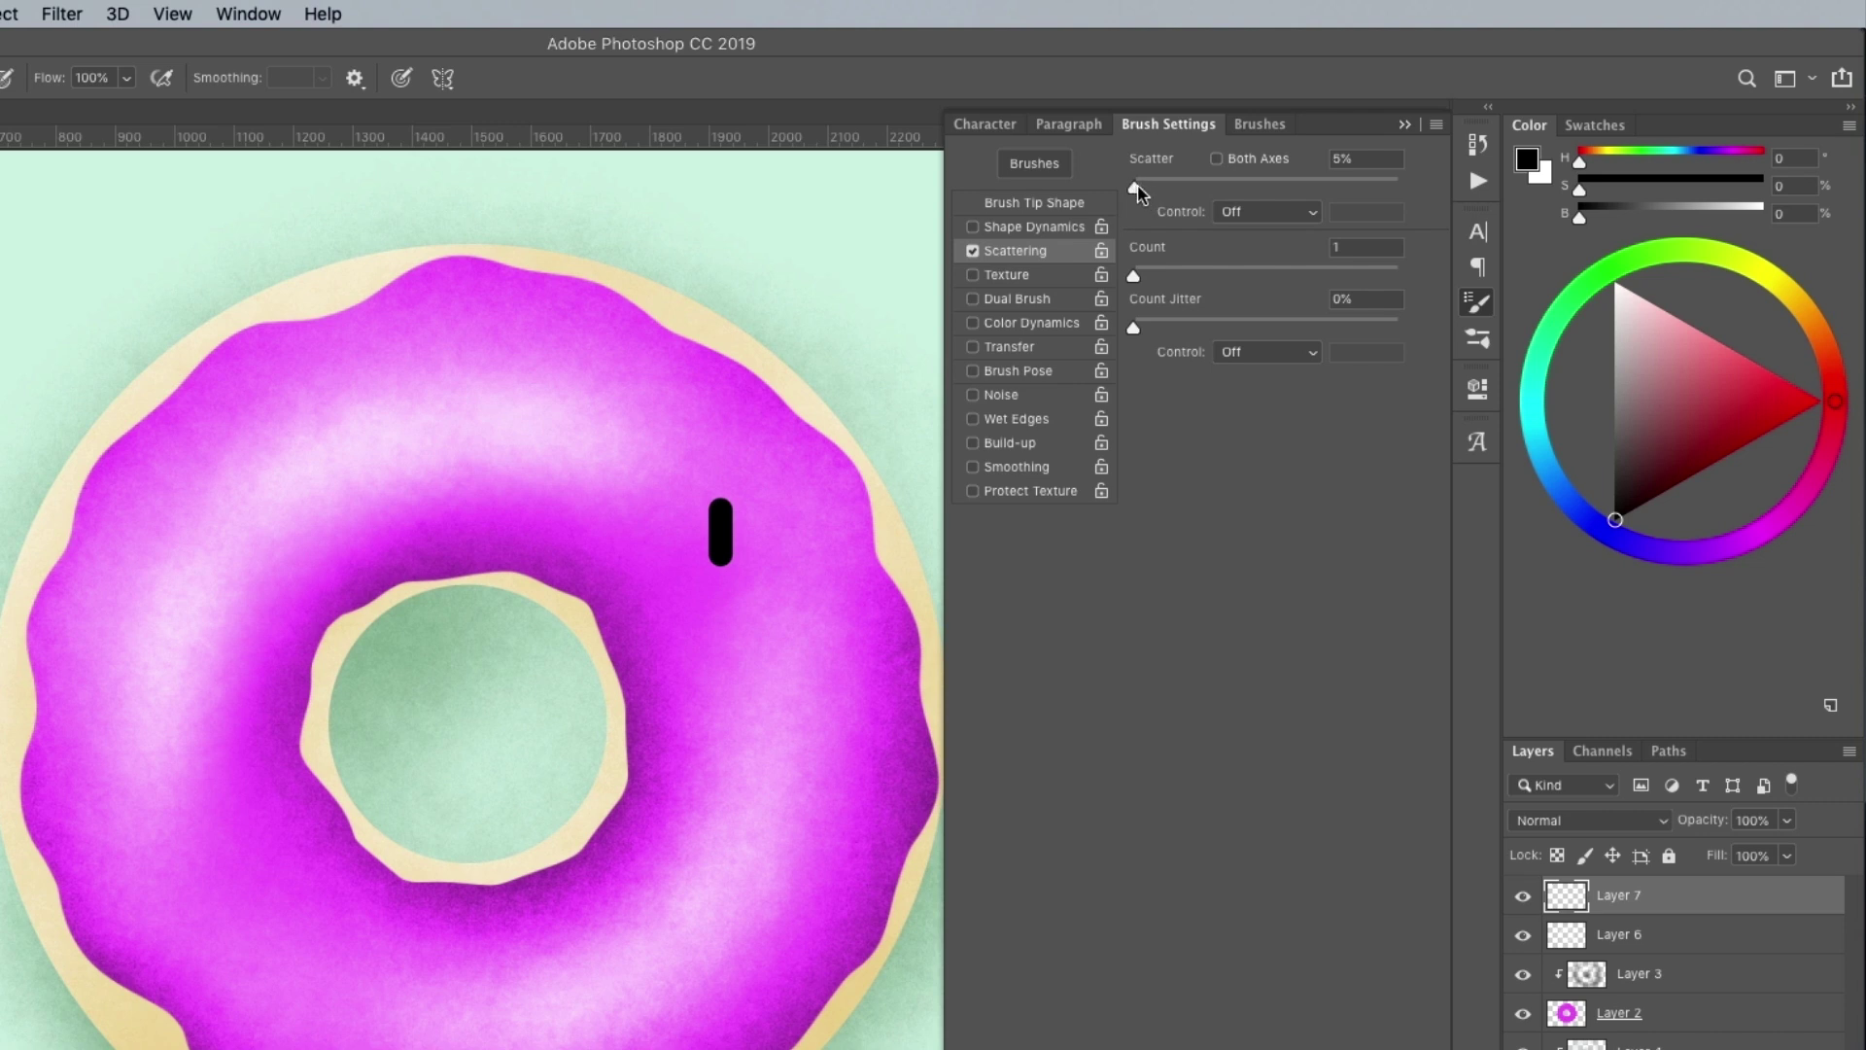
{"action": "left_click_drag", "start_coordinate": [1144, 194], "coordinate": [1183, 198]}
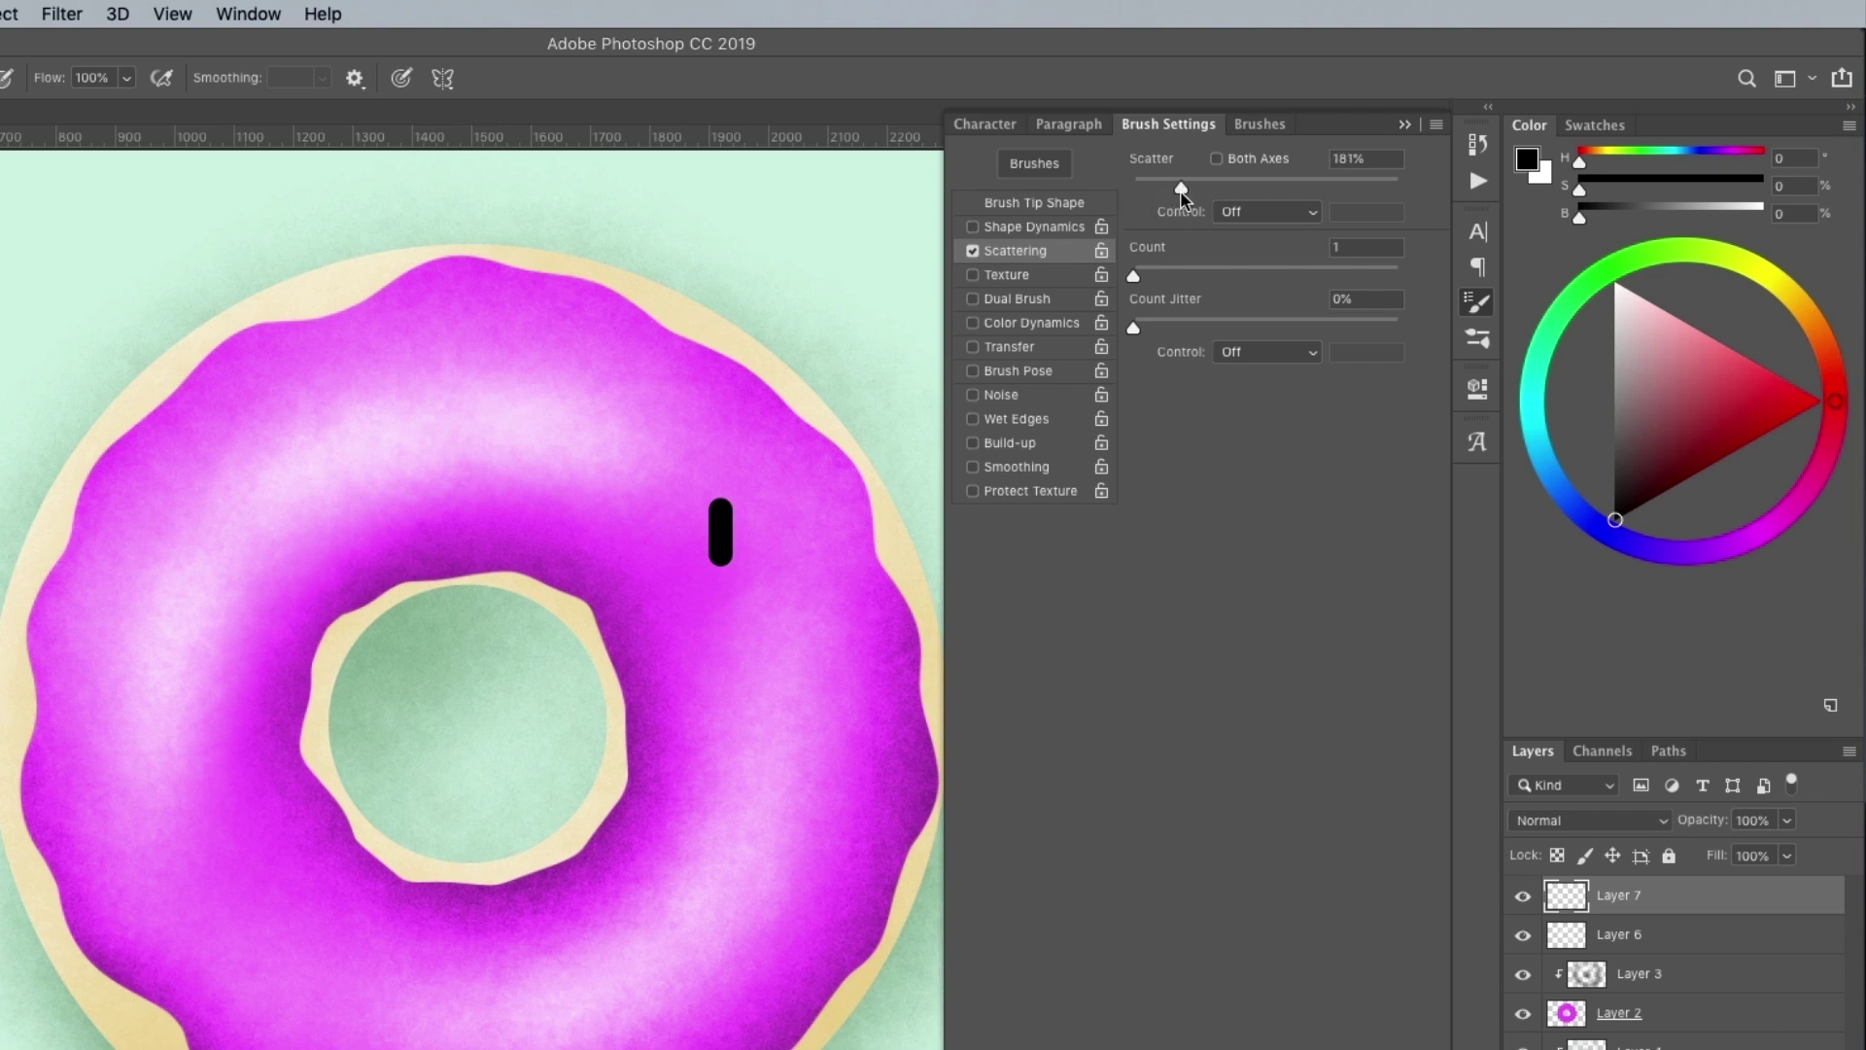
Enable Shape Dynamics with maximum angle jitter for the sprinkle brush and set its spacing to 271%.
{"action": "left_click", "coordinate": [1038, 228]}
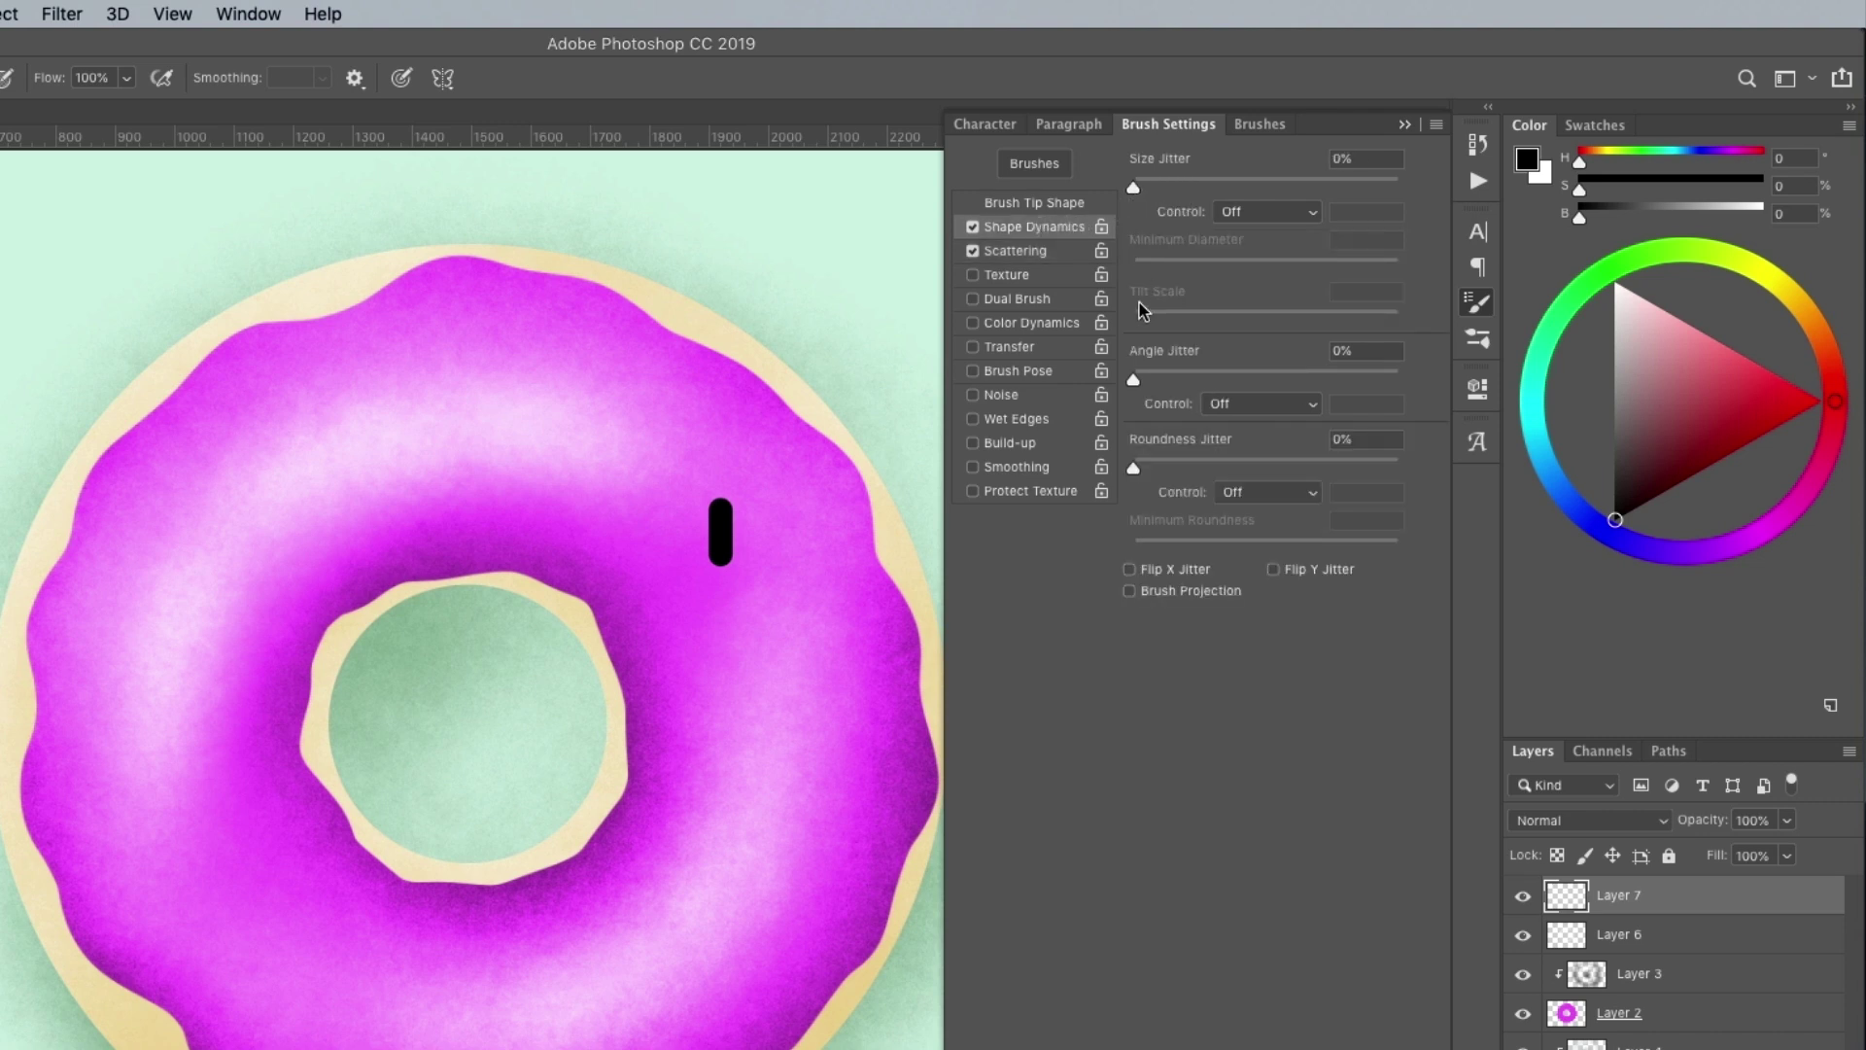
{"action": "left_click_drag", "start_coordinate": [1135, 384], "coordinate": [1466, 375]}
{"action": "left_click", "coordinate": [1034, 202]}
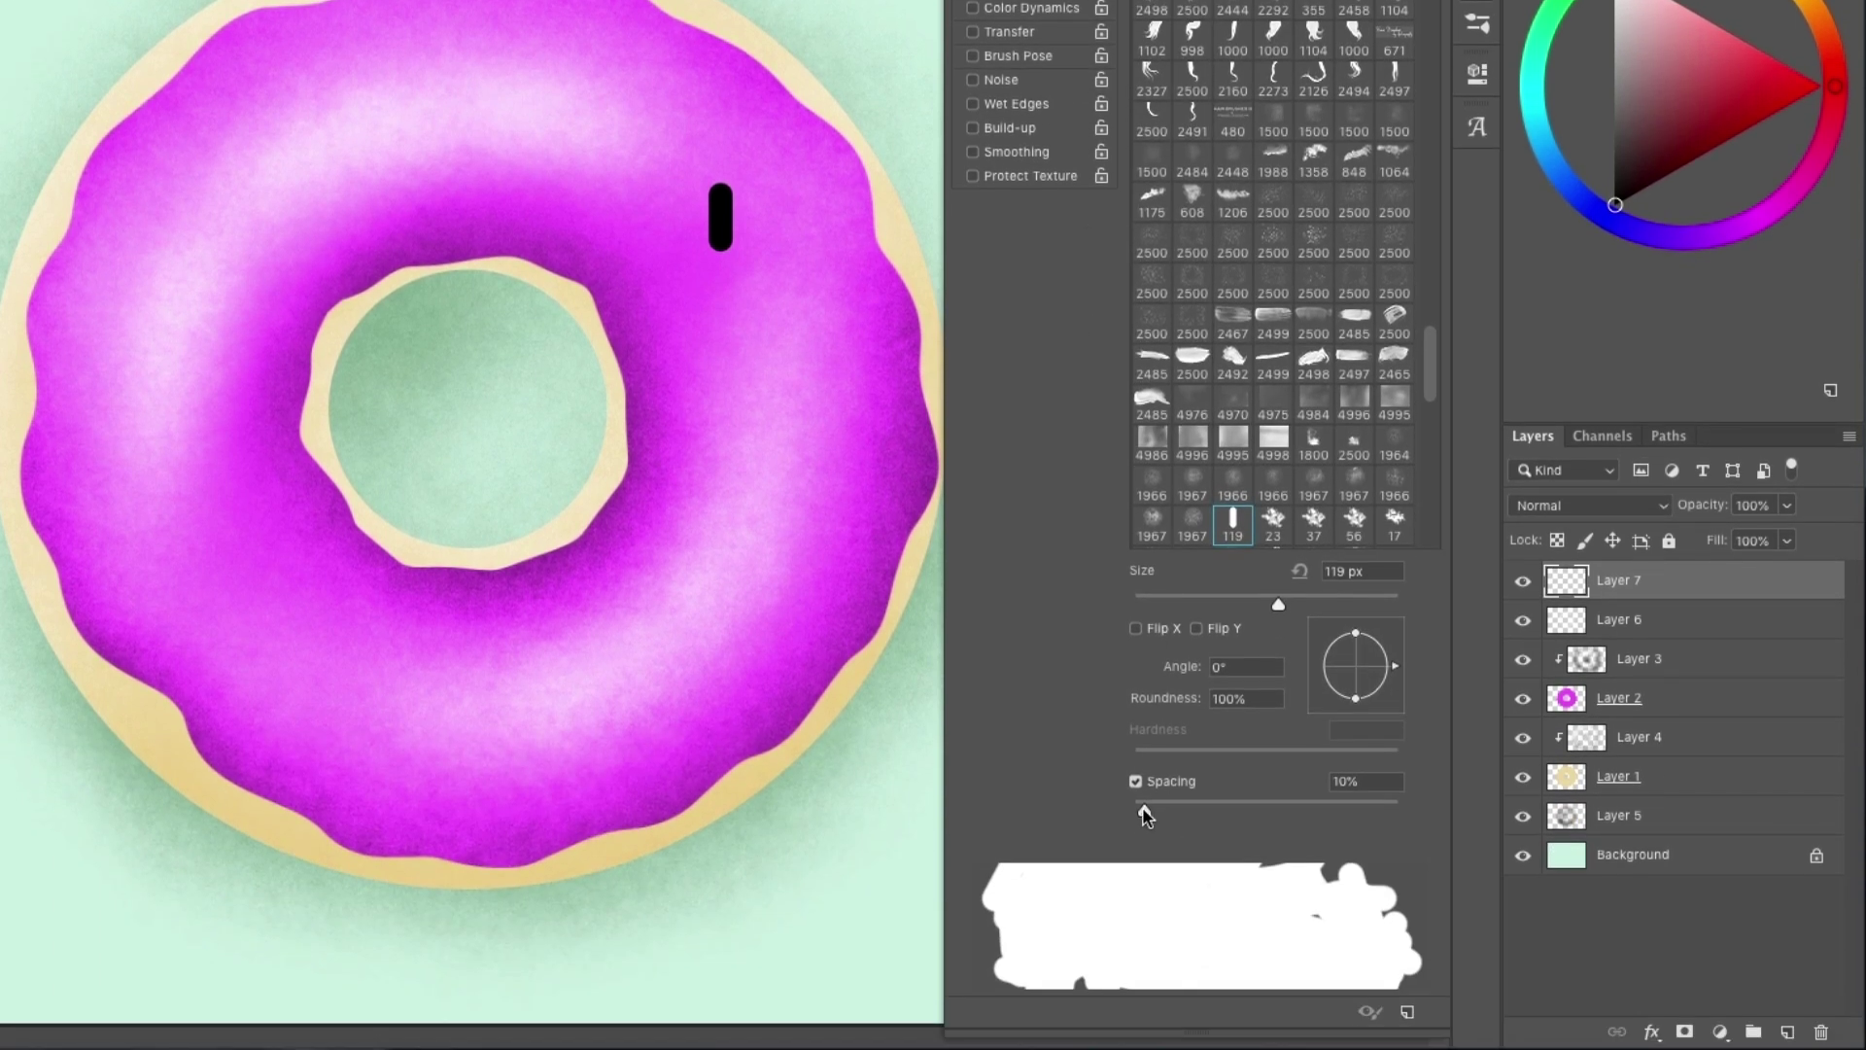
{"action": "left_click_drag", "start_coordinate": [1146, 813], "coordinate": [1343, 806]}
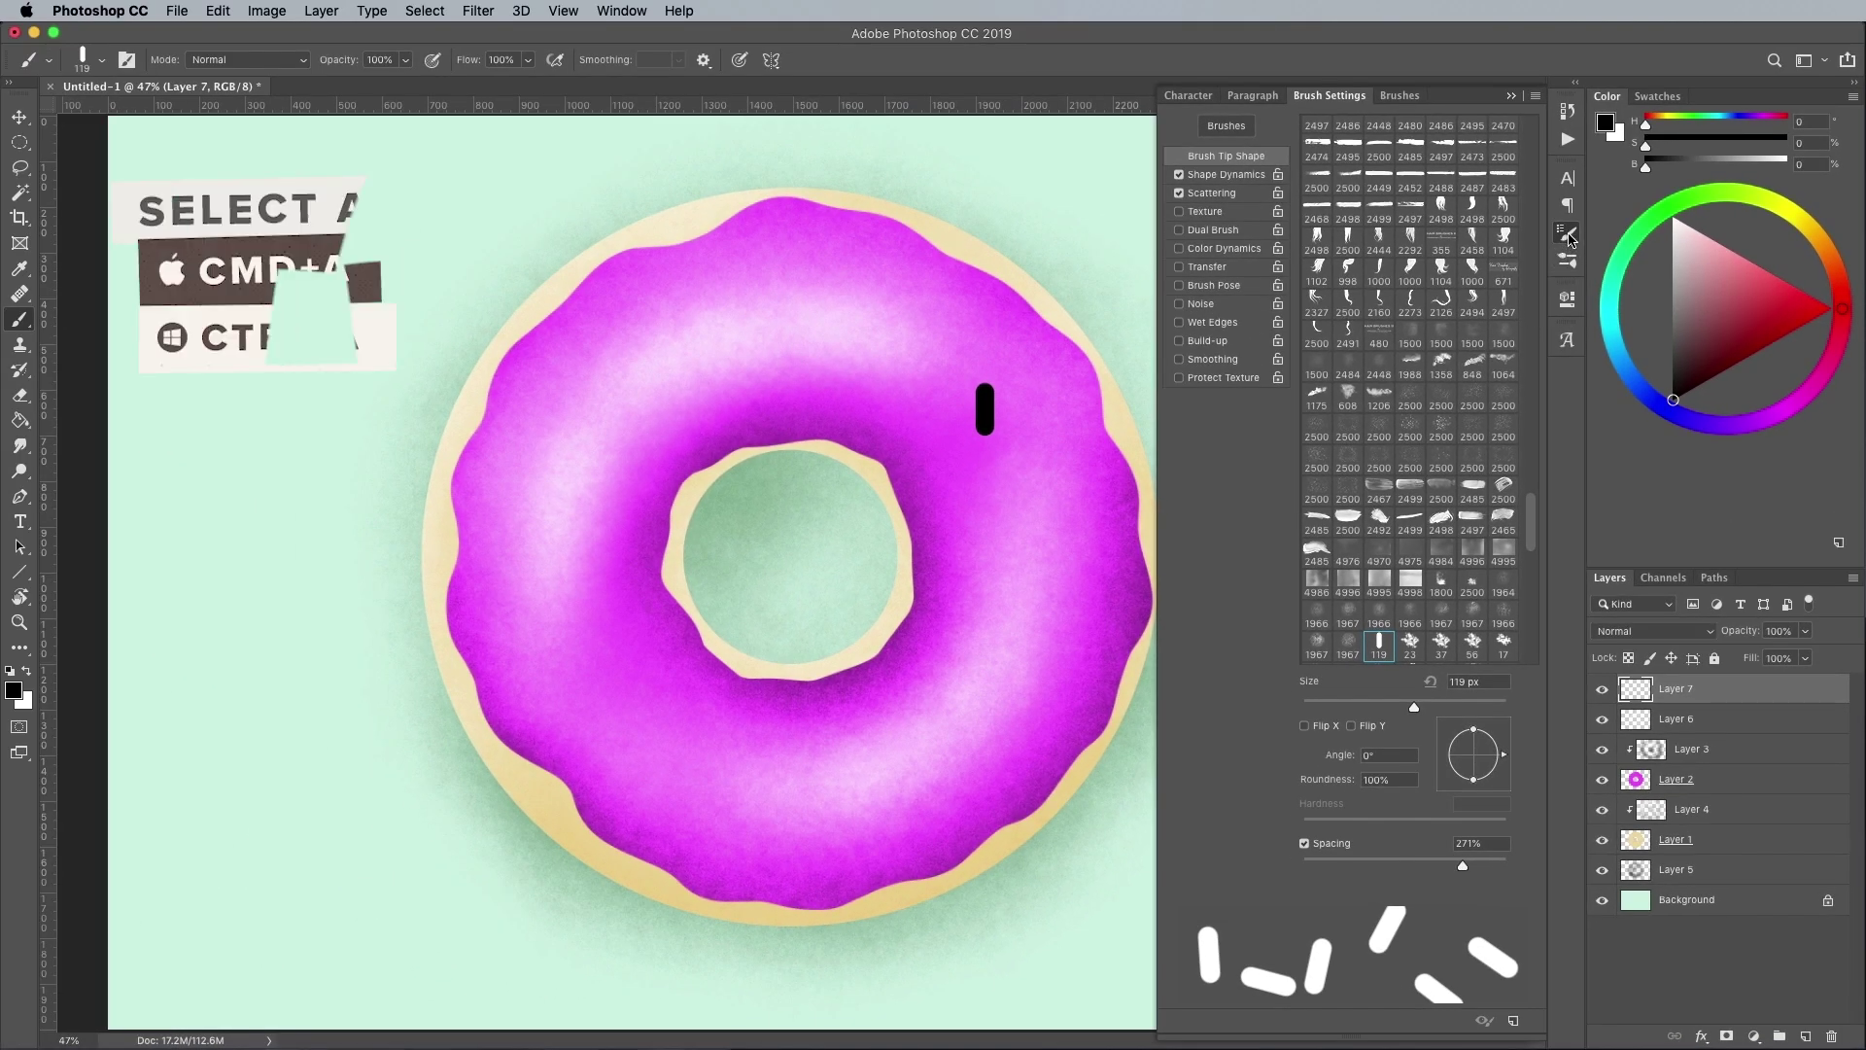
{"action": "left_click", "coordinate": [1558, 263]}
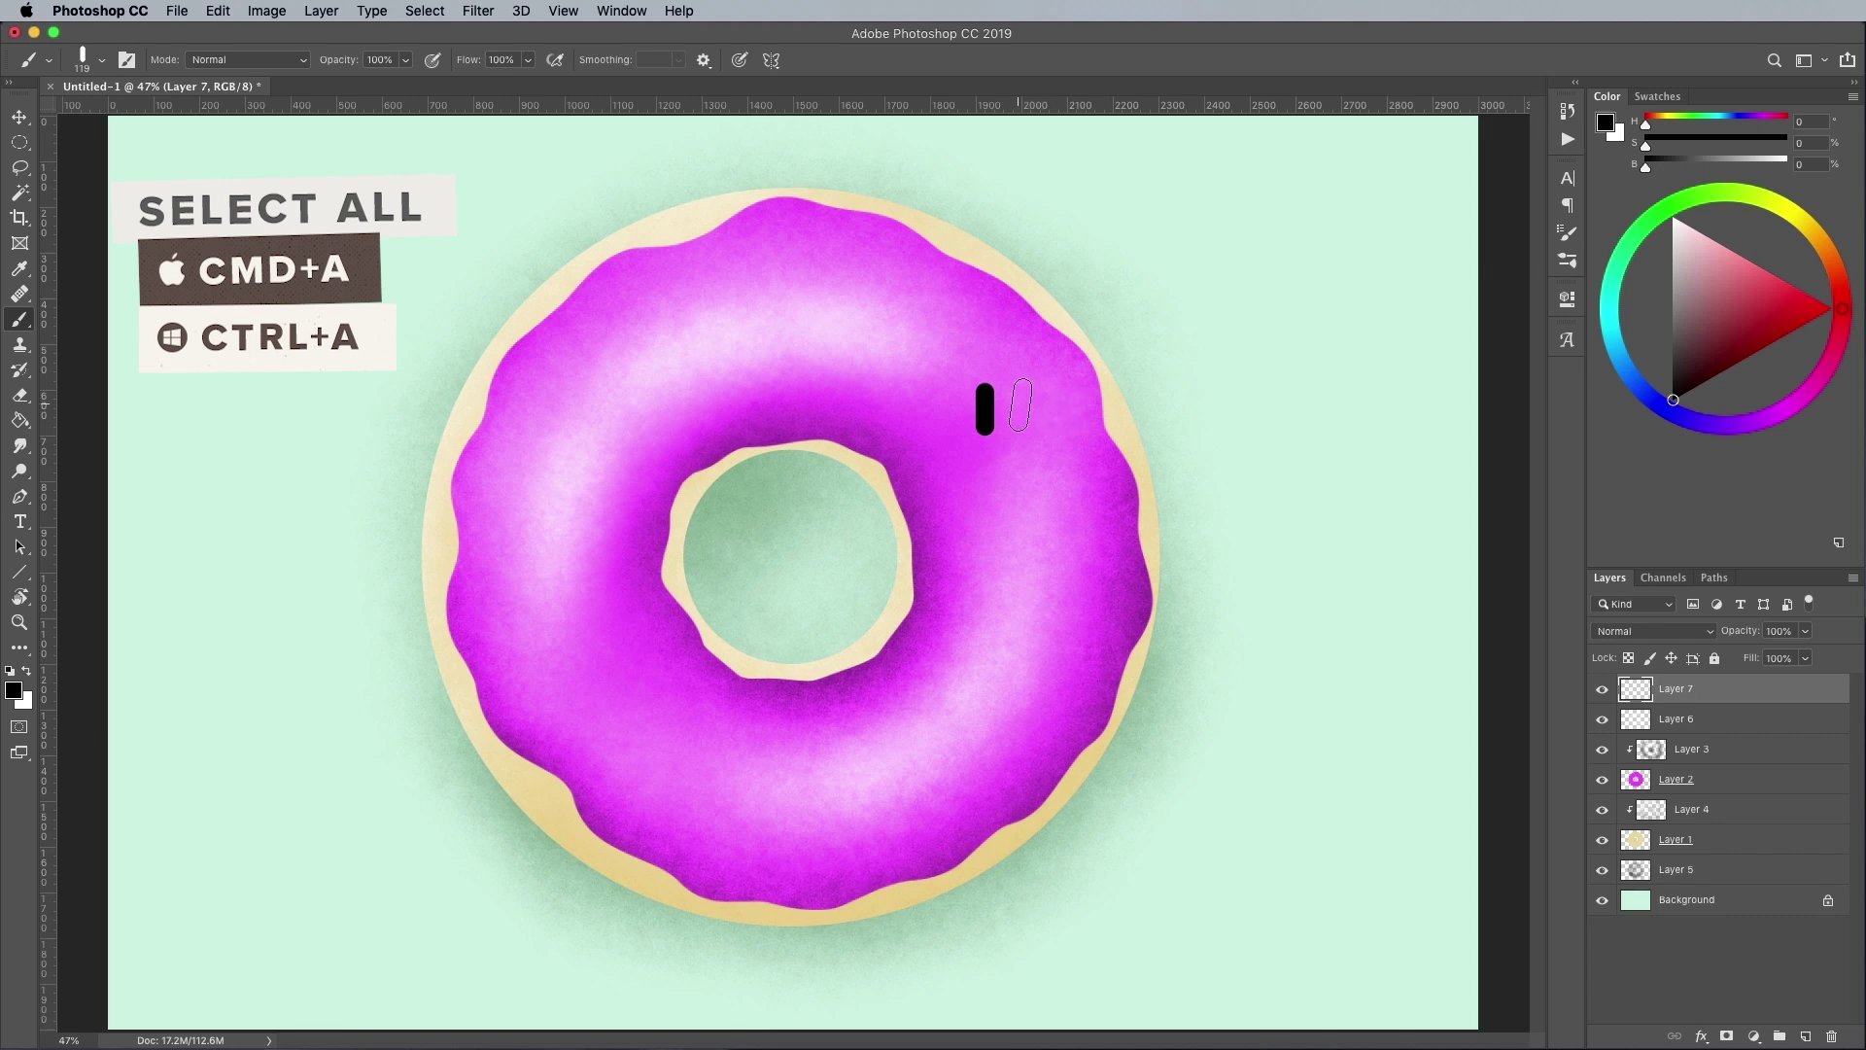
Delete the black template sprinkle from the top layer and clear the selection.
{"action": "key", "text": "super+a"}
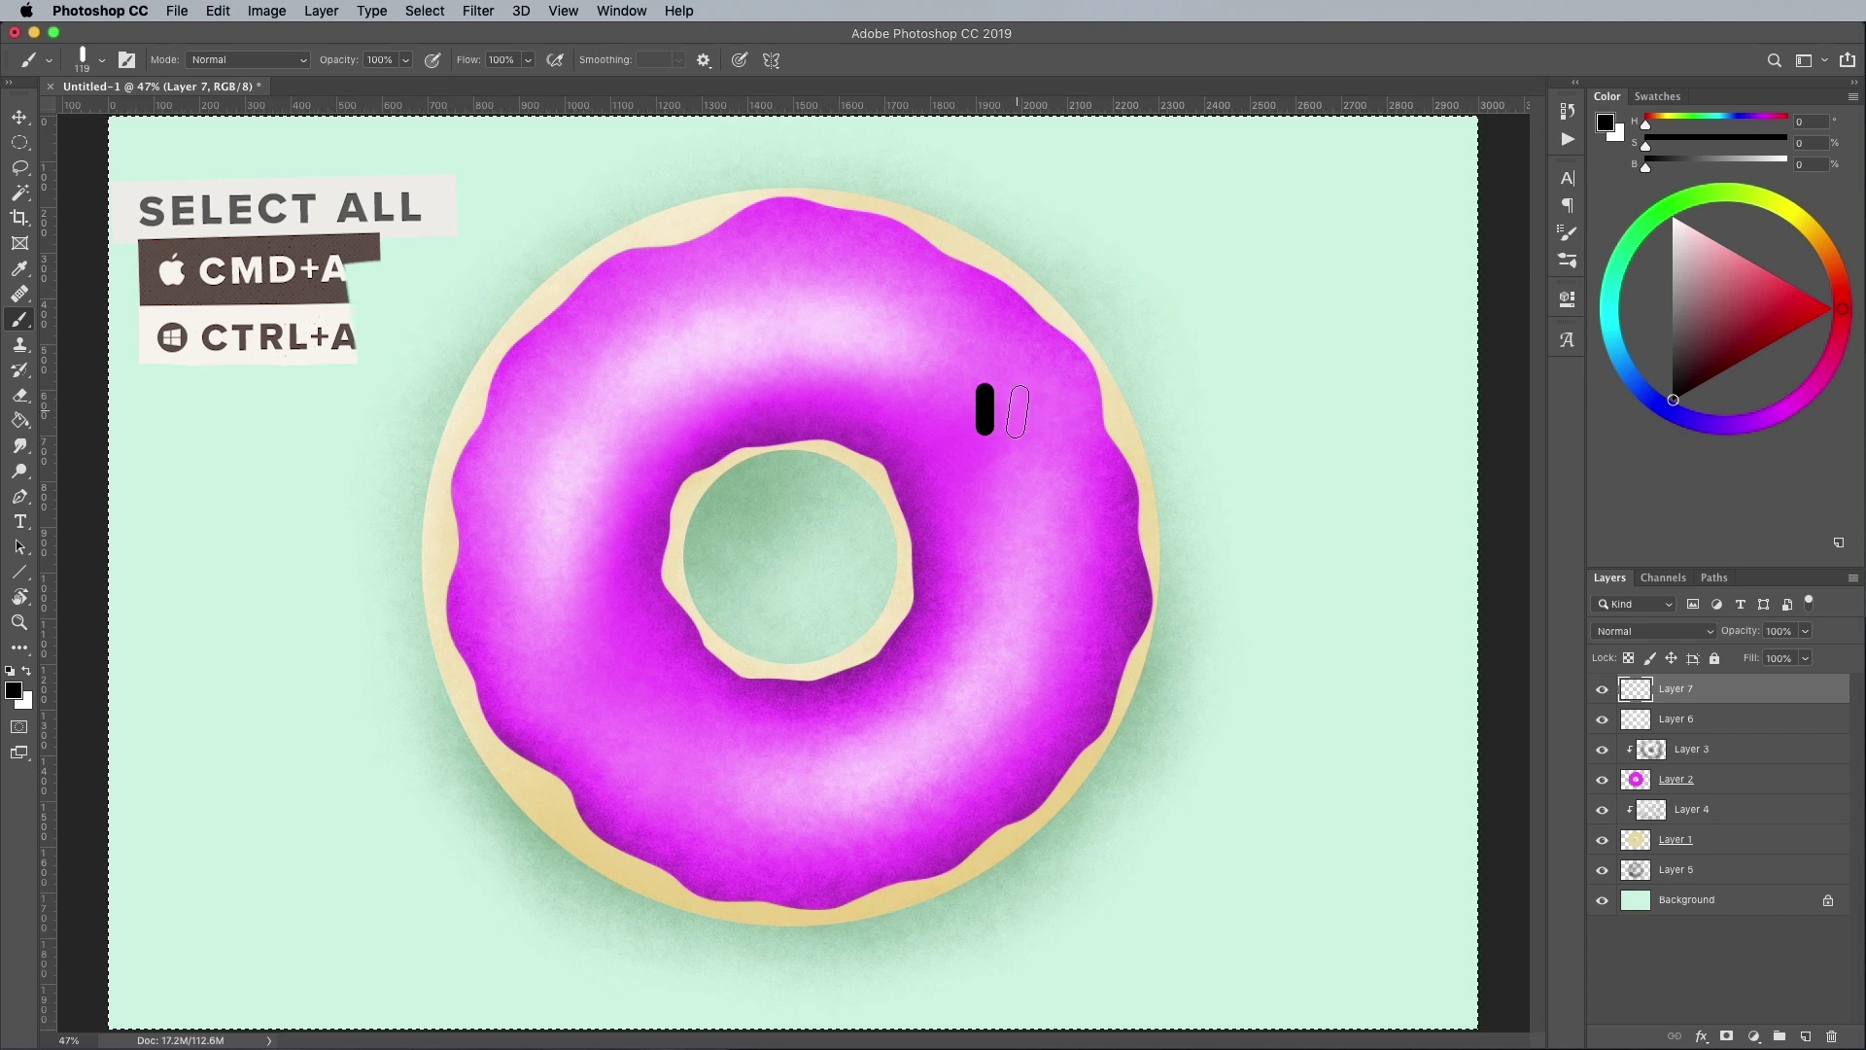
{"action": "key", "text": "Delete"}
{"action": "key", "text": "super+d"}
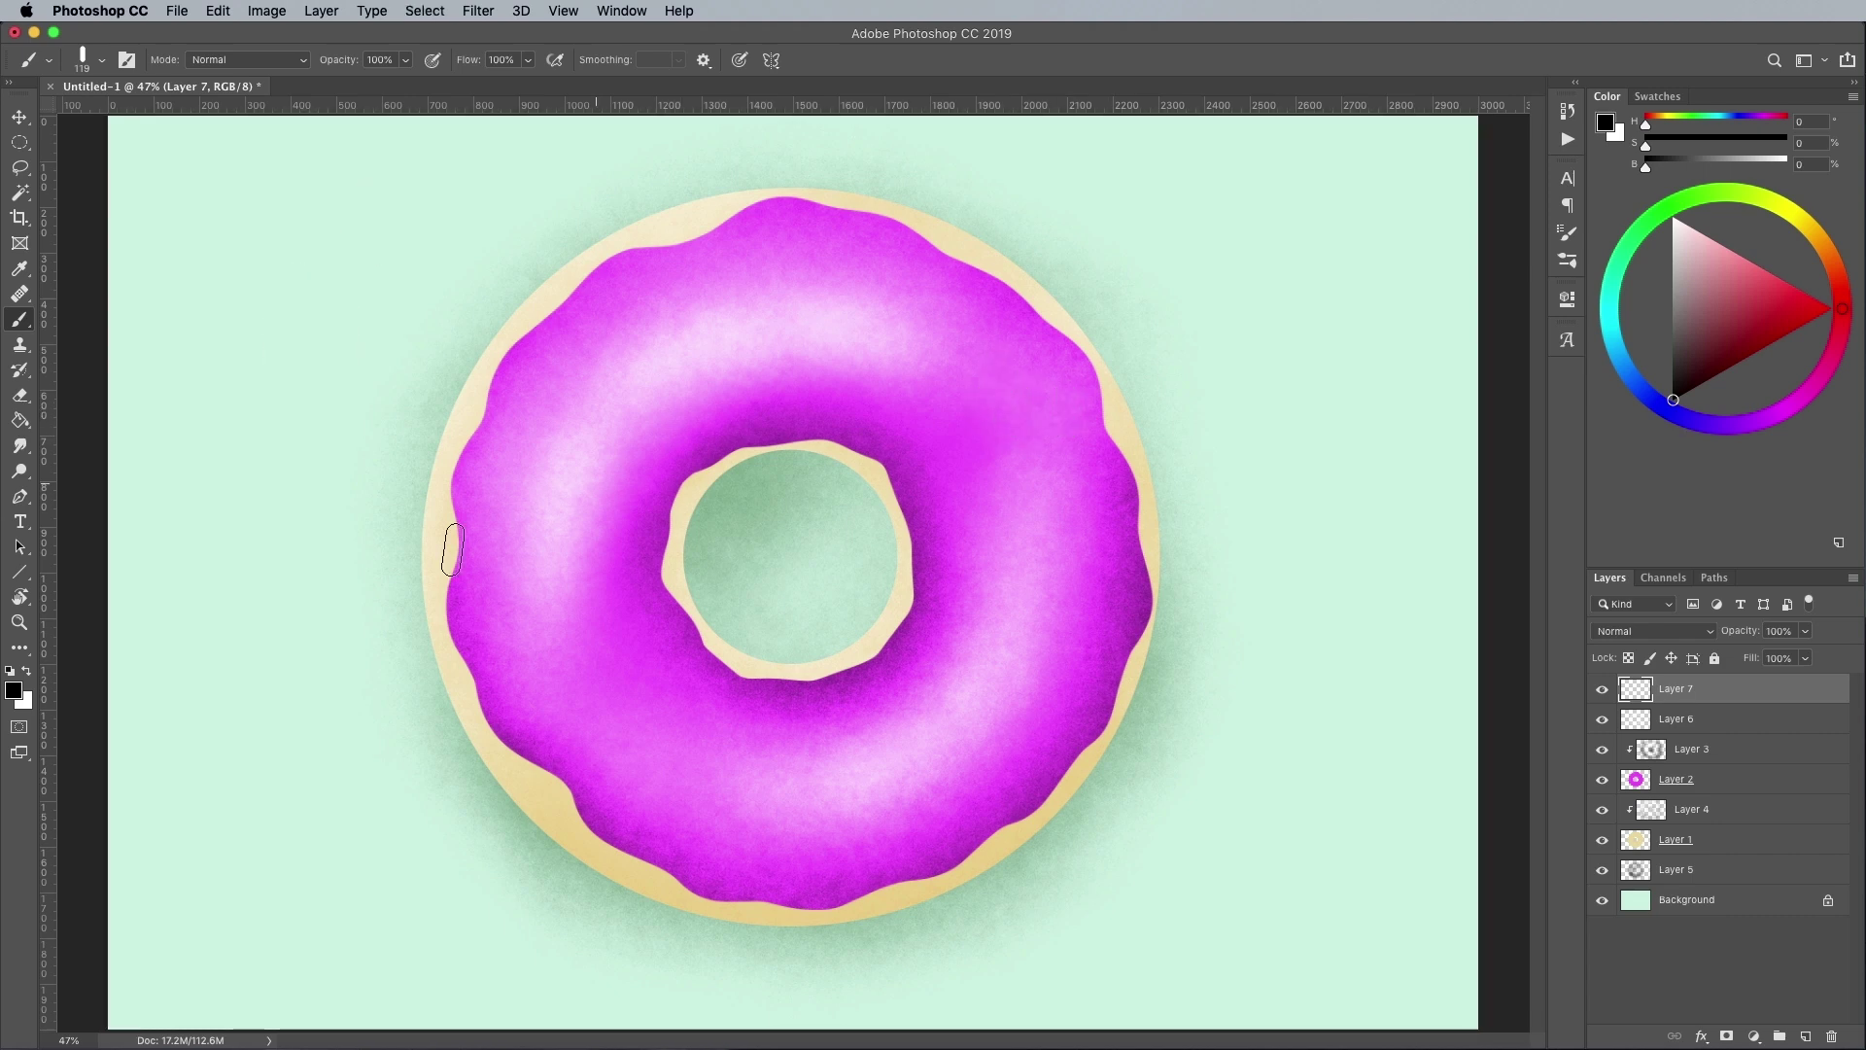
Set the background colour to yellow #eadd12 and the foreground colour to bright blue (H 210, S 93, B 95).
{"action": "left_click", "coordinate": [25, 698]}
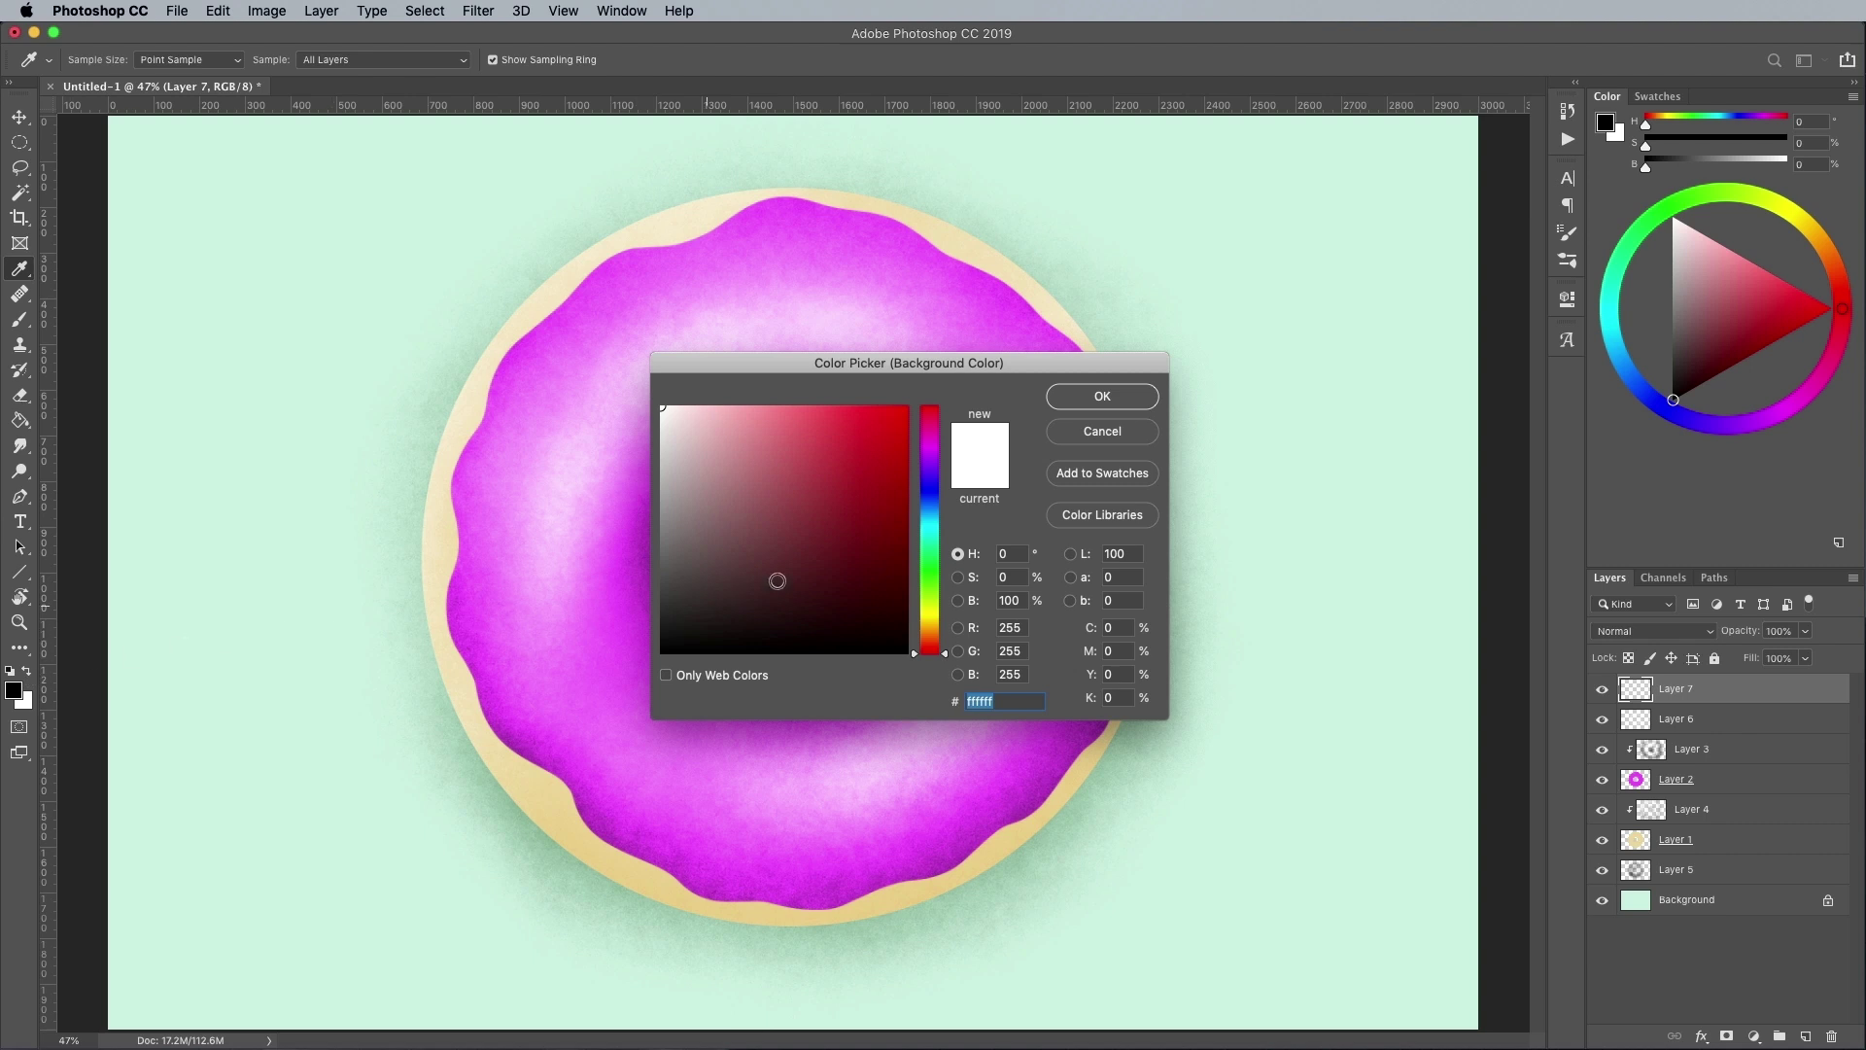
{"action": "left_click_drag", "start_coordinate": [927, 622], "coordinate": [926, 614]}
{"action": "left_click_drag", "start_coordinate": [855, 505], "coordinate": [889, 431]}
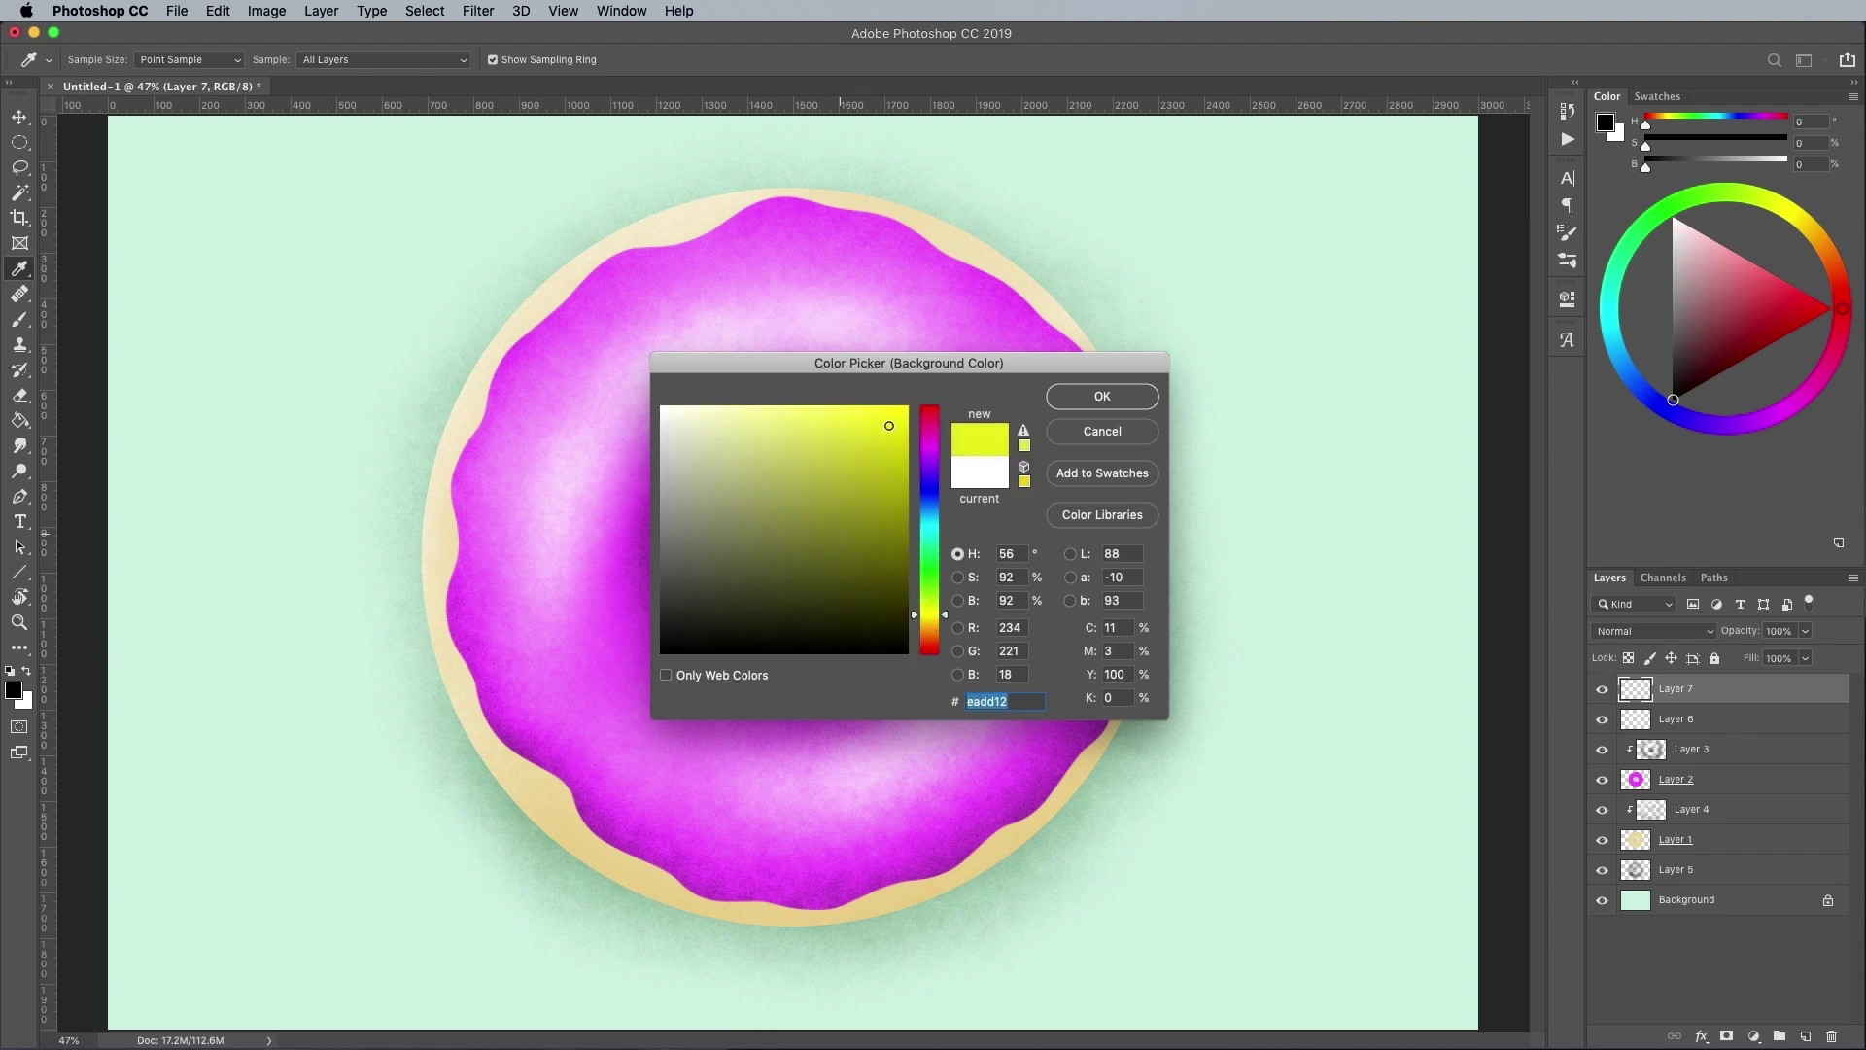
{"action": "left_click", "coordinate": [1080, 397]}
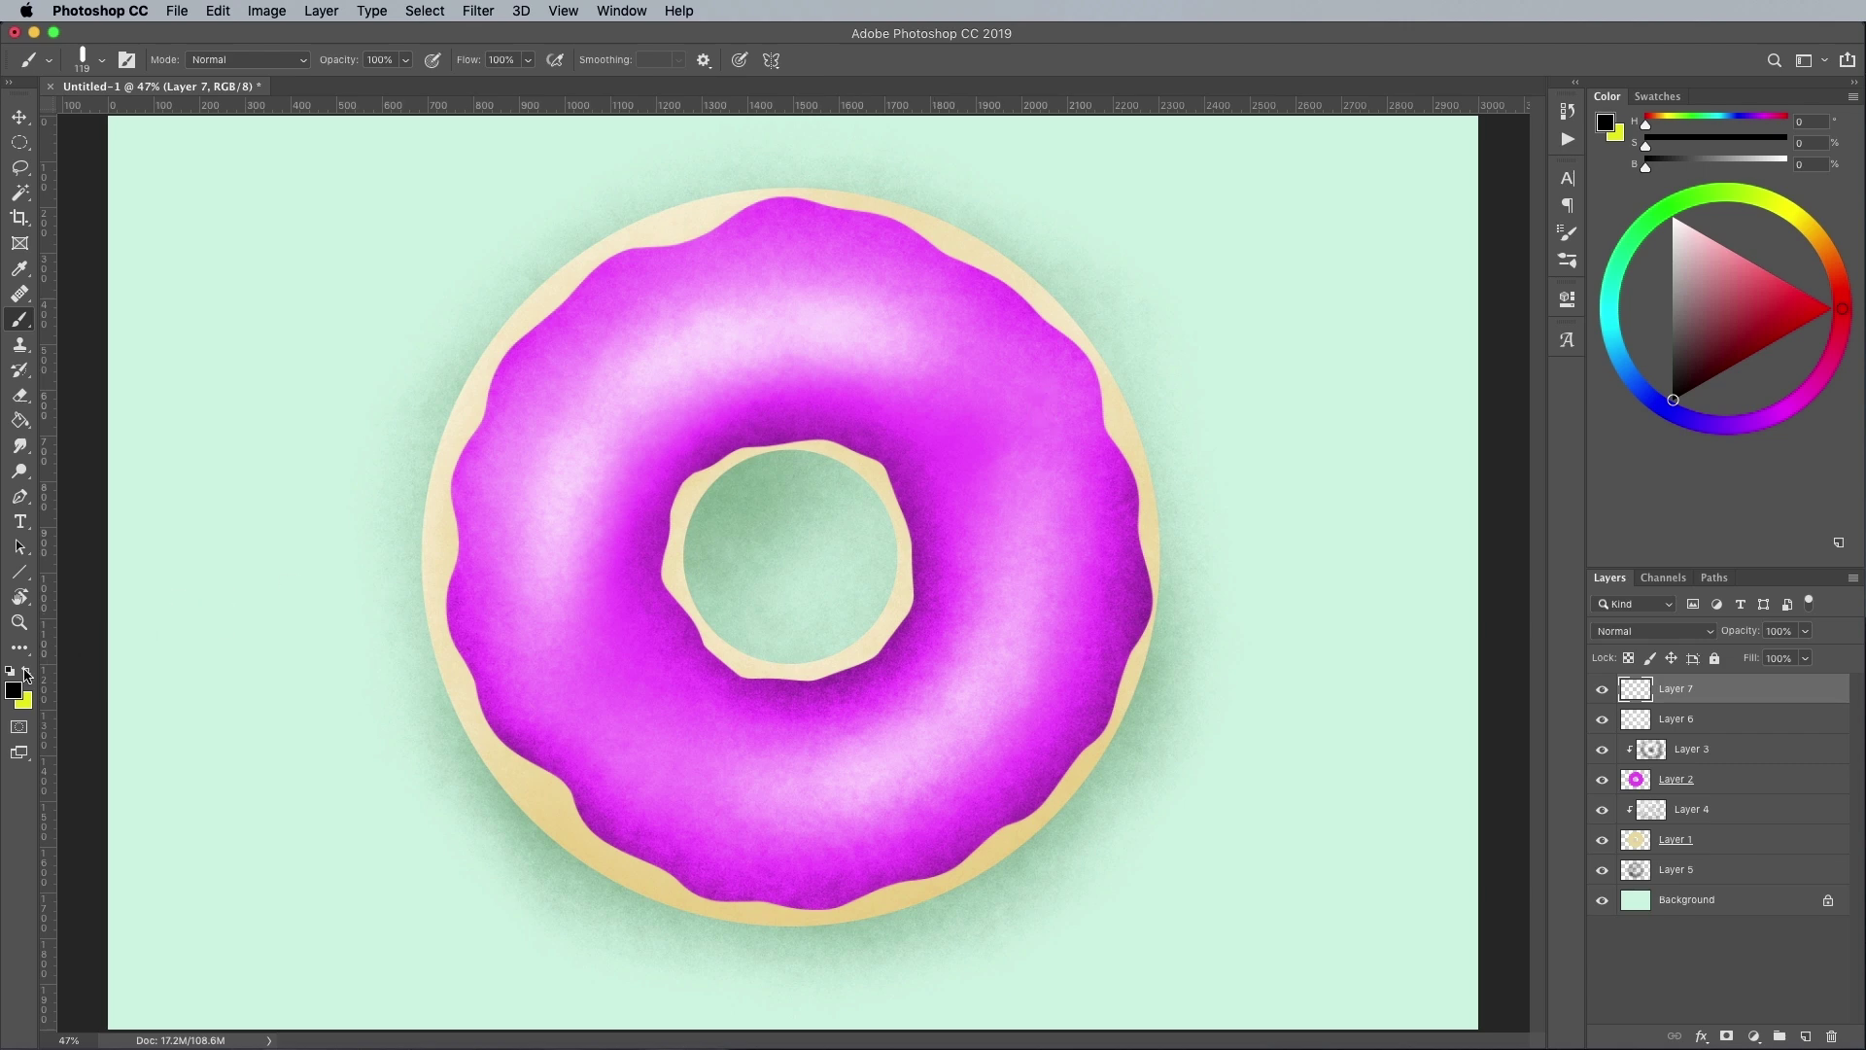
{"action": "left_click", "coordinate": [13, 690]}
{"action": "left_click", "coordinate": [929, 504]}
{"action": "left_click_drag", "start_coordinate": [929, 504], "coordinate": [928, 509]}
{"action": "left_click_drag", "start_coordinate": [882, 436], "coordinate": [892, 418]}
{"action": "left_click", "coordinate": [1072, 398]}
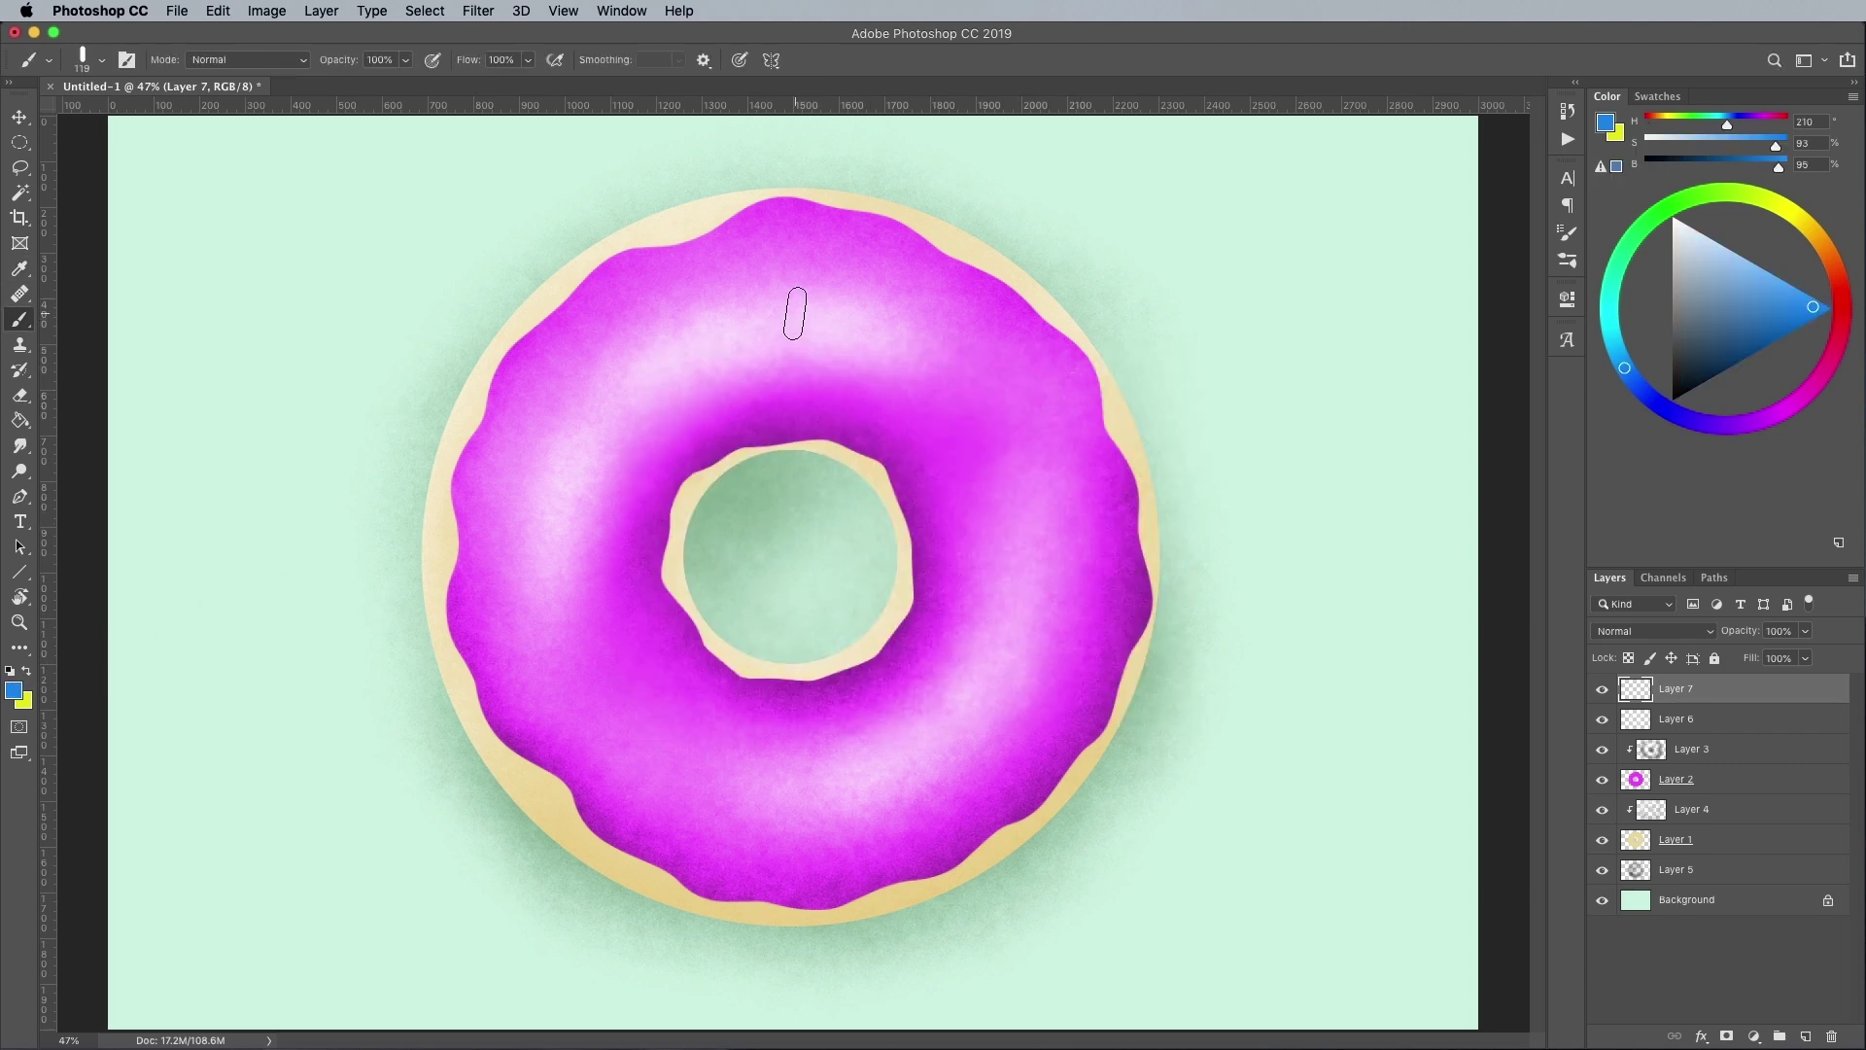
Stamp blue and yellow sprinkles one by one over the upper and left part of the icing, swapping the two colours between stamps.
{"action": "left_click", "coordinate": [766, 287]}
{"action": "left_click", "coordinate": [945, 362]}
{"action": "key", "text": "x"}
{"action": "left_click", "coordinate": [1009, 522]}
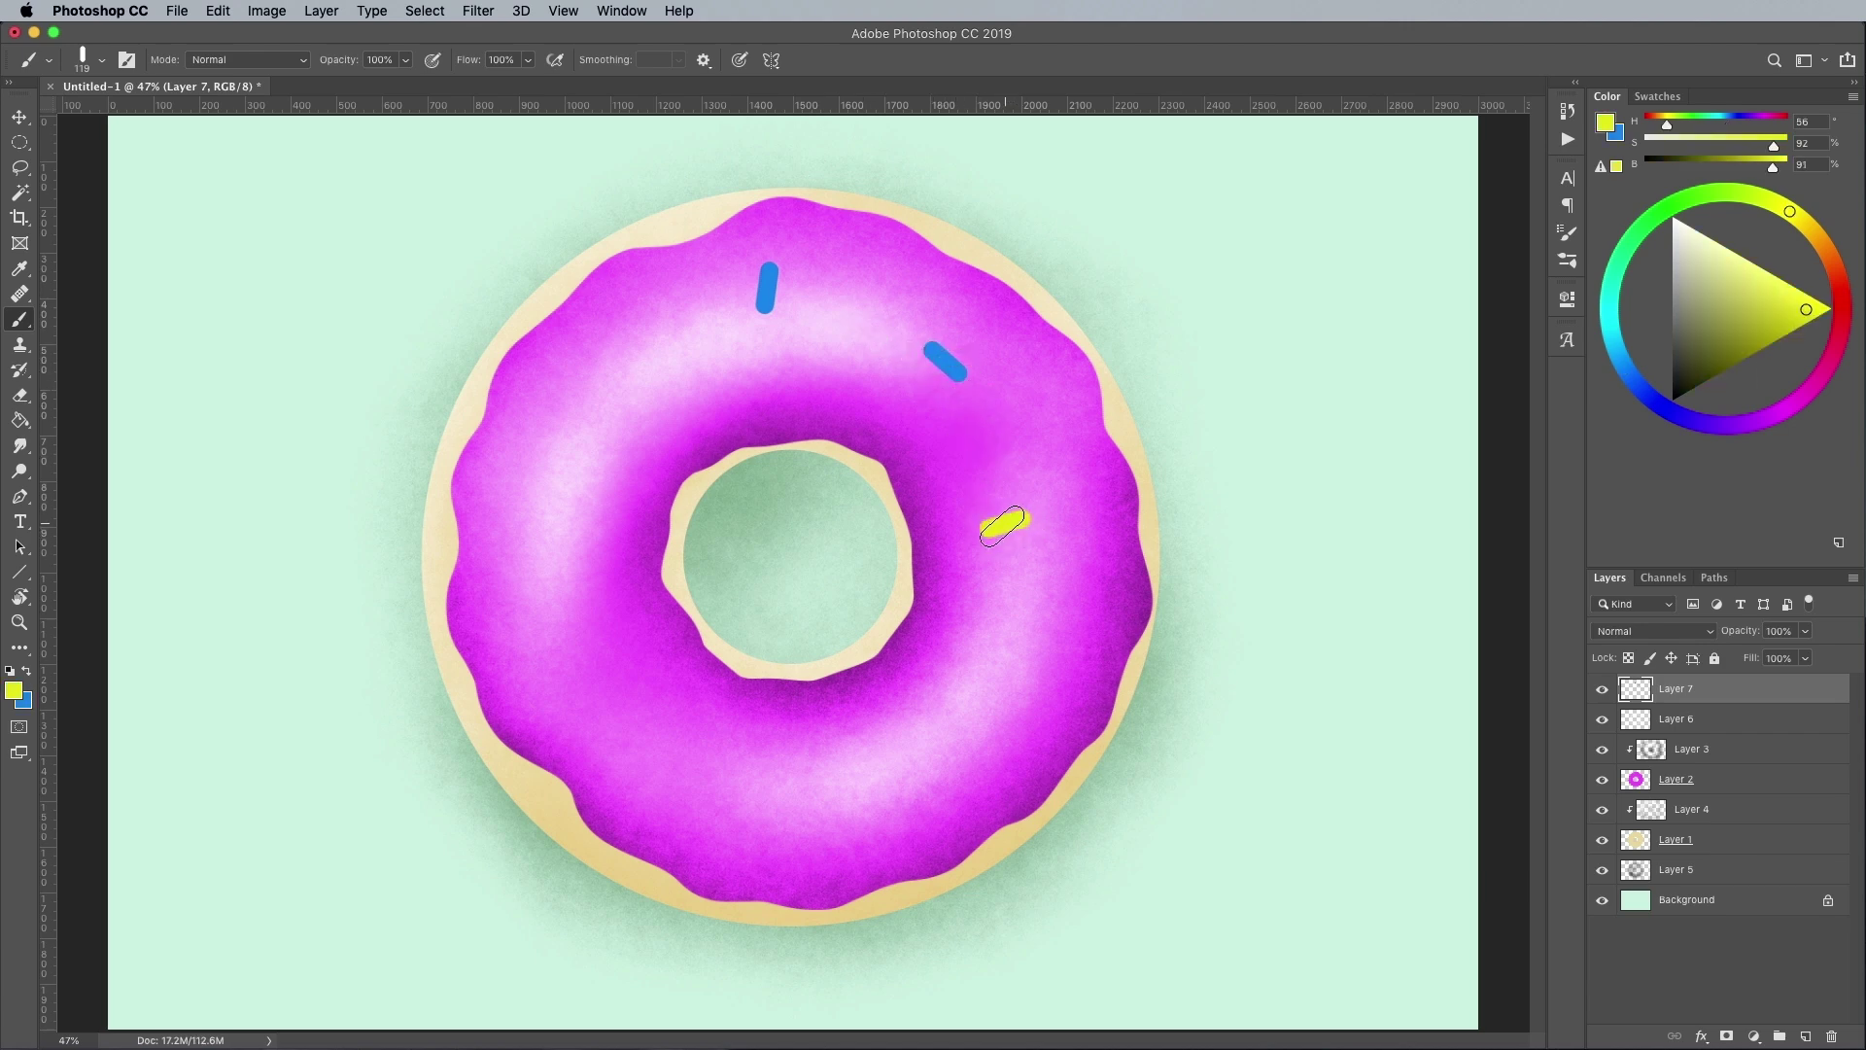
{"action": "left_click", "coordinate": [594, 361]}
{"action": "key", "text": "x"}
{"action": "left_click", "coordinate": [696, 379]}
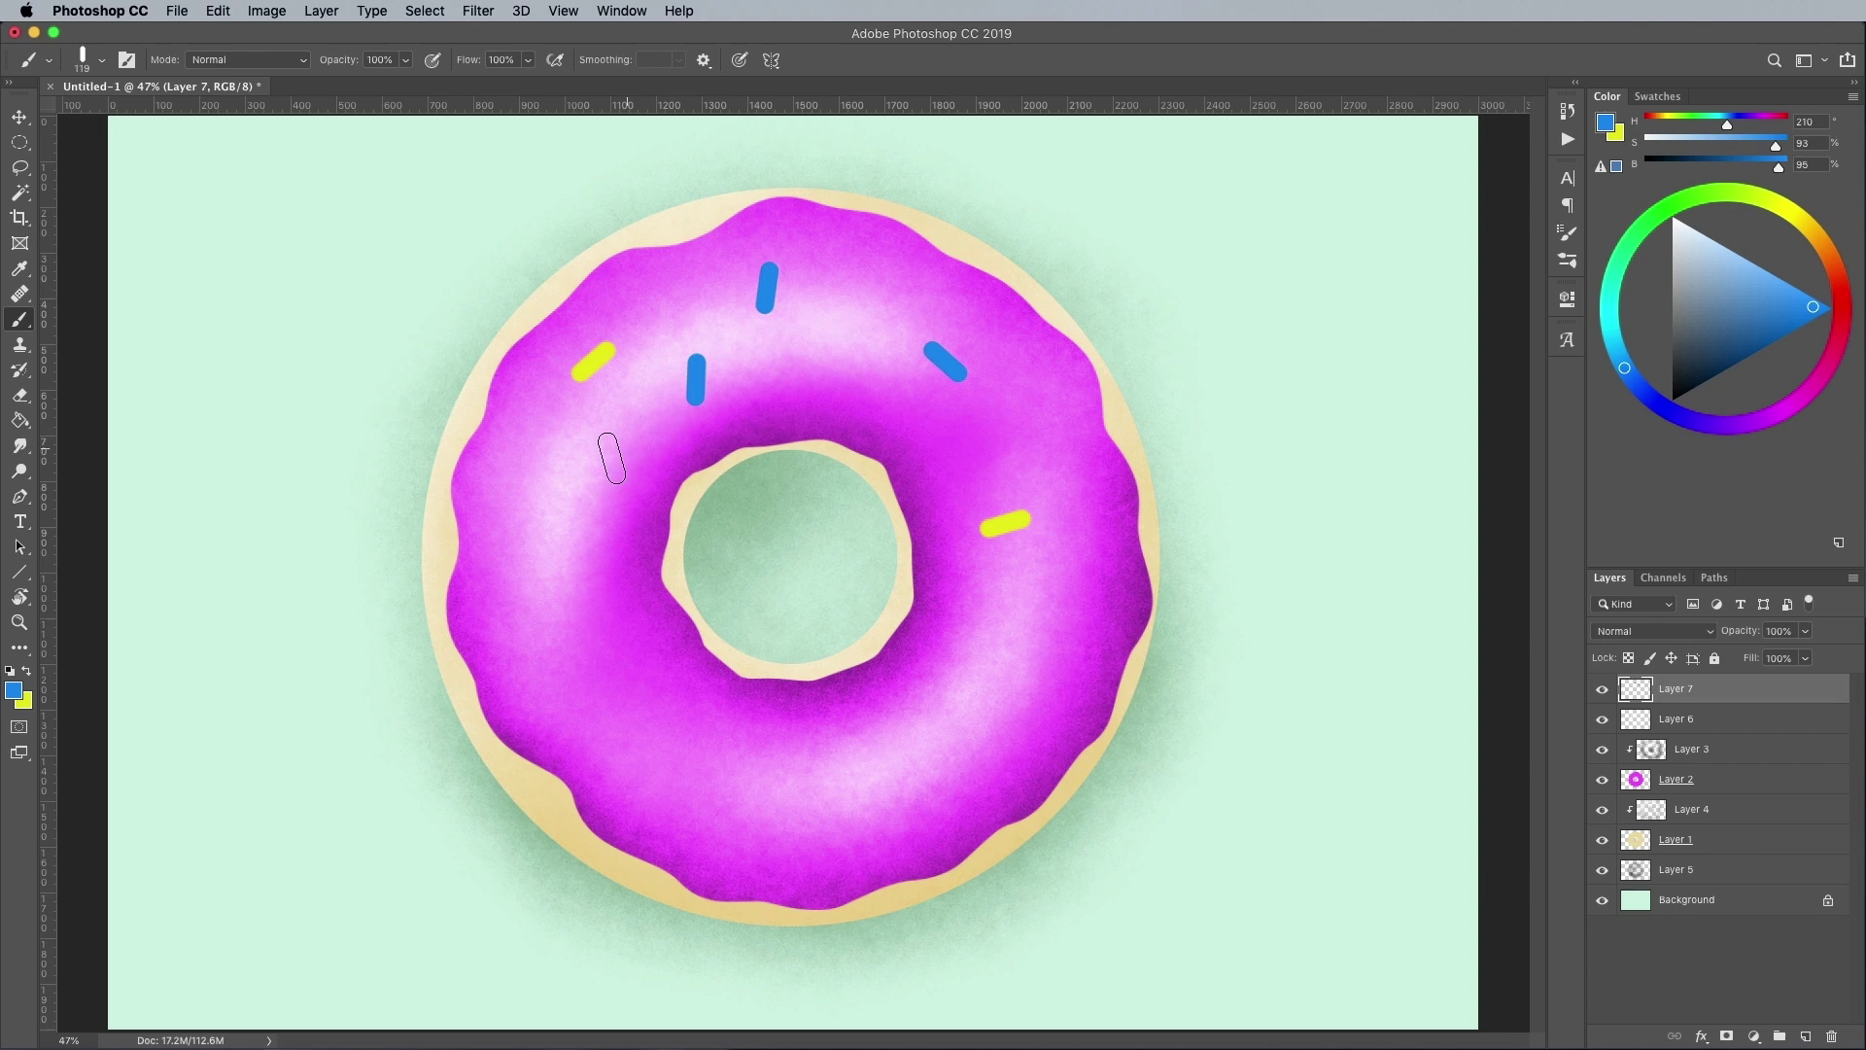
{"action": "key", "text": "x"}
{"action": "left_click", "coordinate": [822, 362]}
{"action": "key", "text": "x"}
{"action": "left_click", "coordinate": [513, 511]}
{"action": "left_click", "coordinate": [579, 465]}
Fill the lower and right part of the icing with spaced blue and yellow sprinkles, undoing any badly placed stamp.
{"action": "key", "text": "x"}
{"action": "left_click", "coordinate": [584, 575]}
{"action": "left_click", "coordinate": [876, 282]}
{"action": "left_click", "coordinate": [670, 305]}
{"action": "key", "text": "x"}
{"action": "left_click", "coordinate": [1015, 690]}
{"action": "left_click", "coordinate": [668, 789]}
{"action": "left_click", "coordinate": [620, 659]}
{"action": "key", "text": "x"}
{"action": "left_click", "coordinate": [561, 709]}
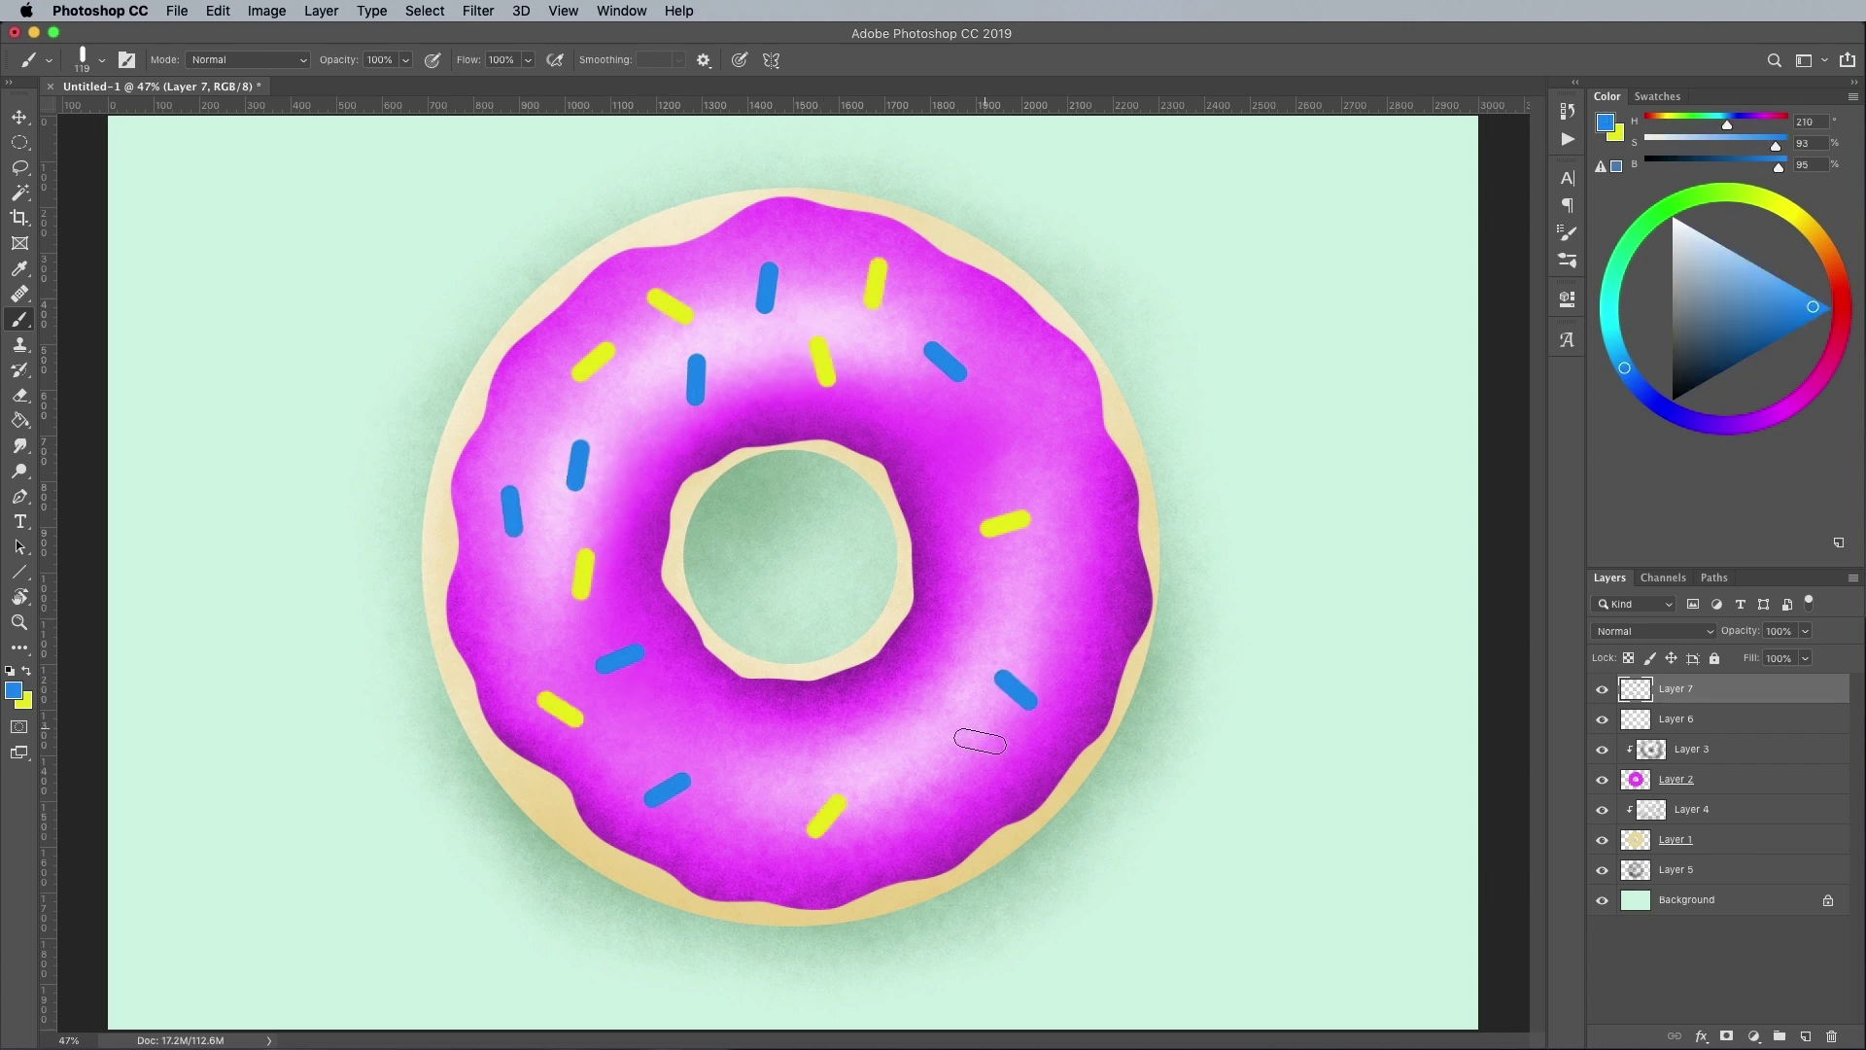
{"action": "key", "text": "super+z"}
{"action": "key", "text": "x"}
{"action": "left_click", "coordinate": [1080, 541]}
{"action": "left_click", "coordinate": [886, 755]}
{"action": "key", "text": "x"}
{"action": "left_click", "coordinate": [682, 713]}
{"action": "key", "text": "x"}
{"action": "left_click", "coordinate": [742, 836]}
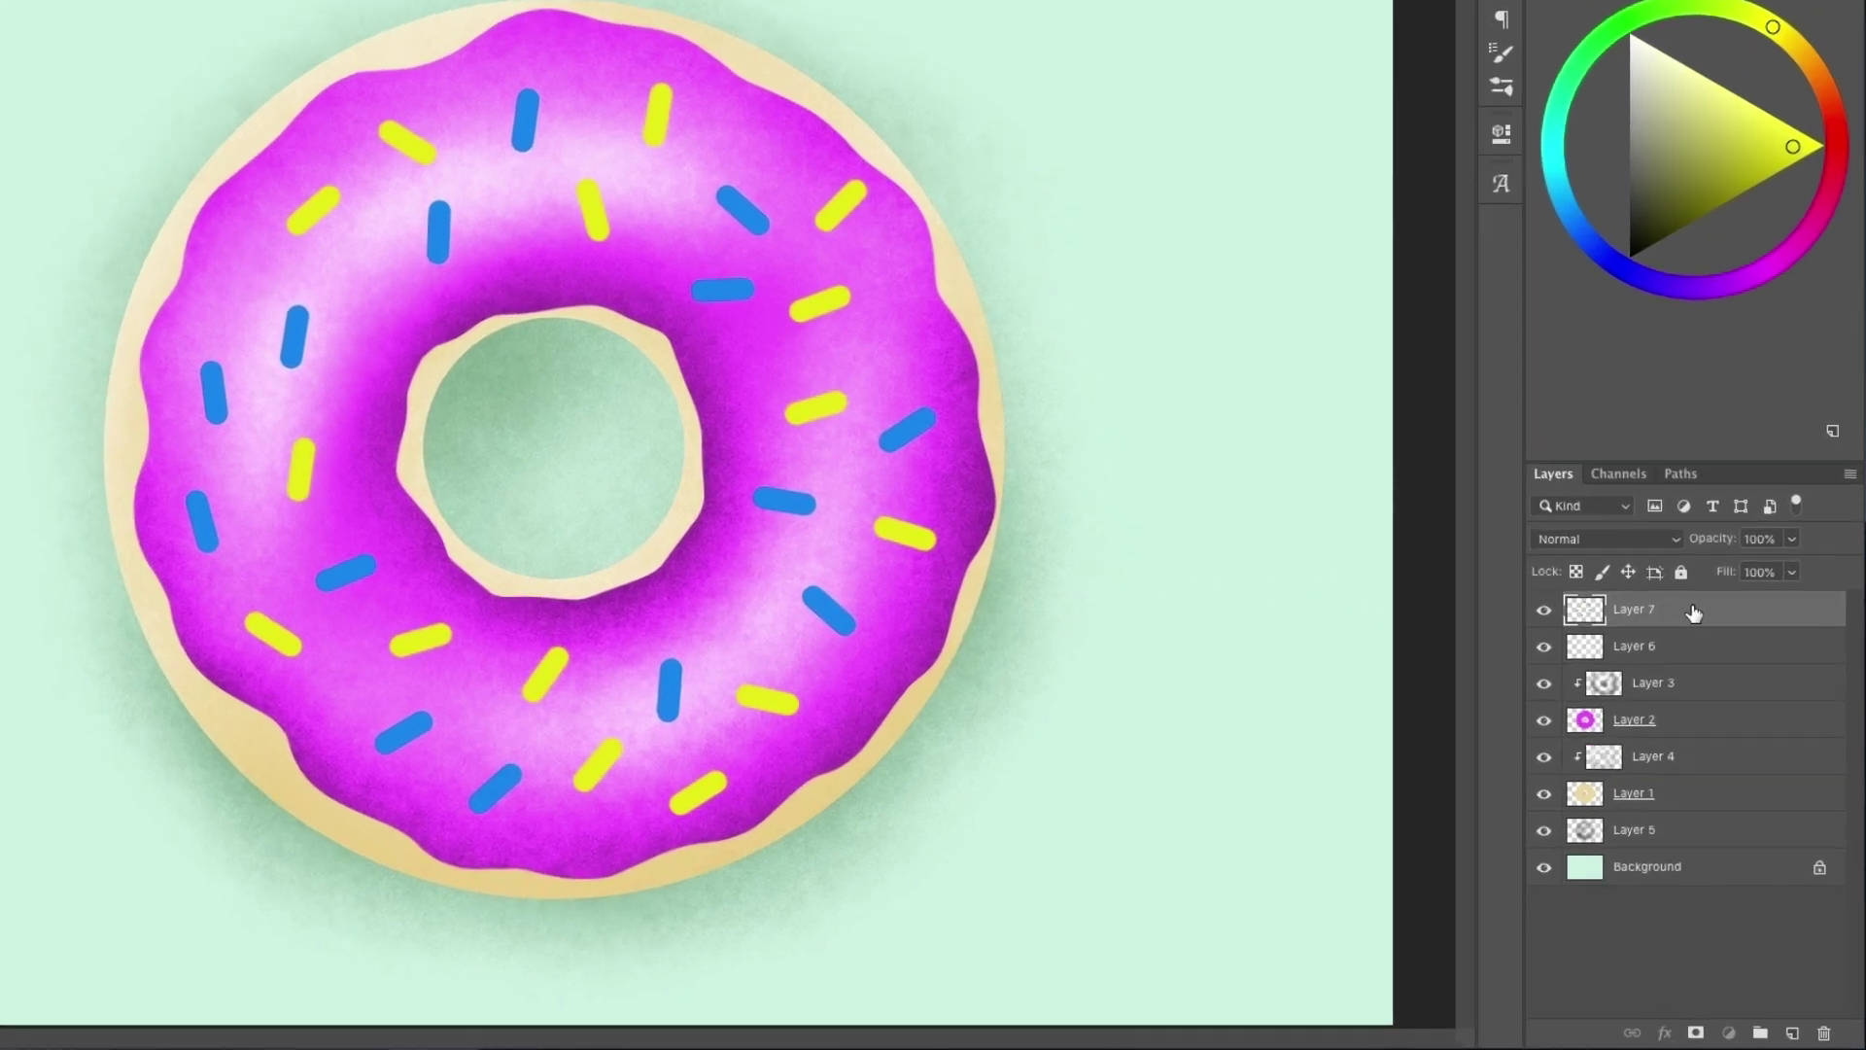
Give the sprinkle layer a Bevel & Emboss with size 29 px, soften 16 px, highlight opacity 29% and shadow opacity 10%.
{"action": "double_click", "coordinate": [1731, 692]}
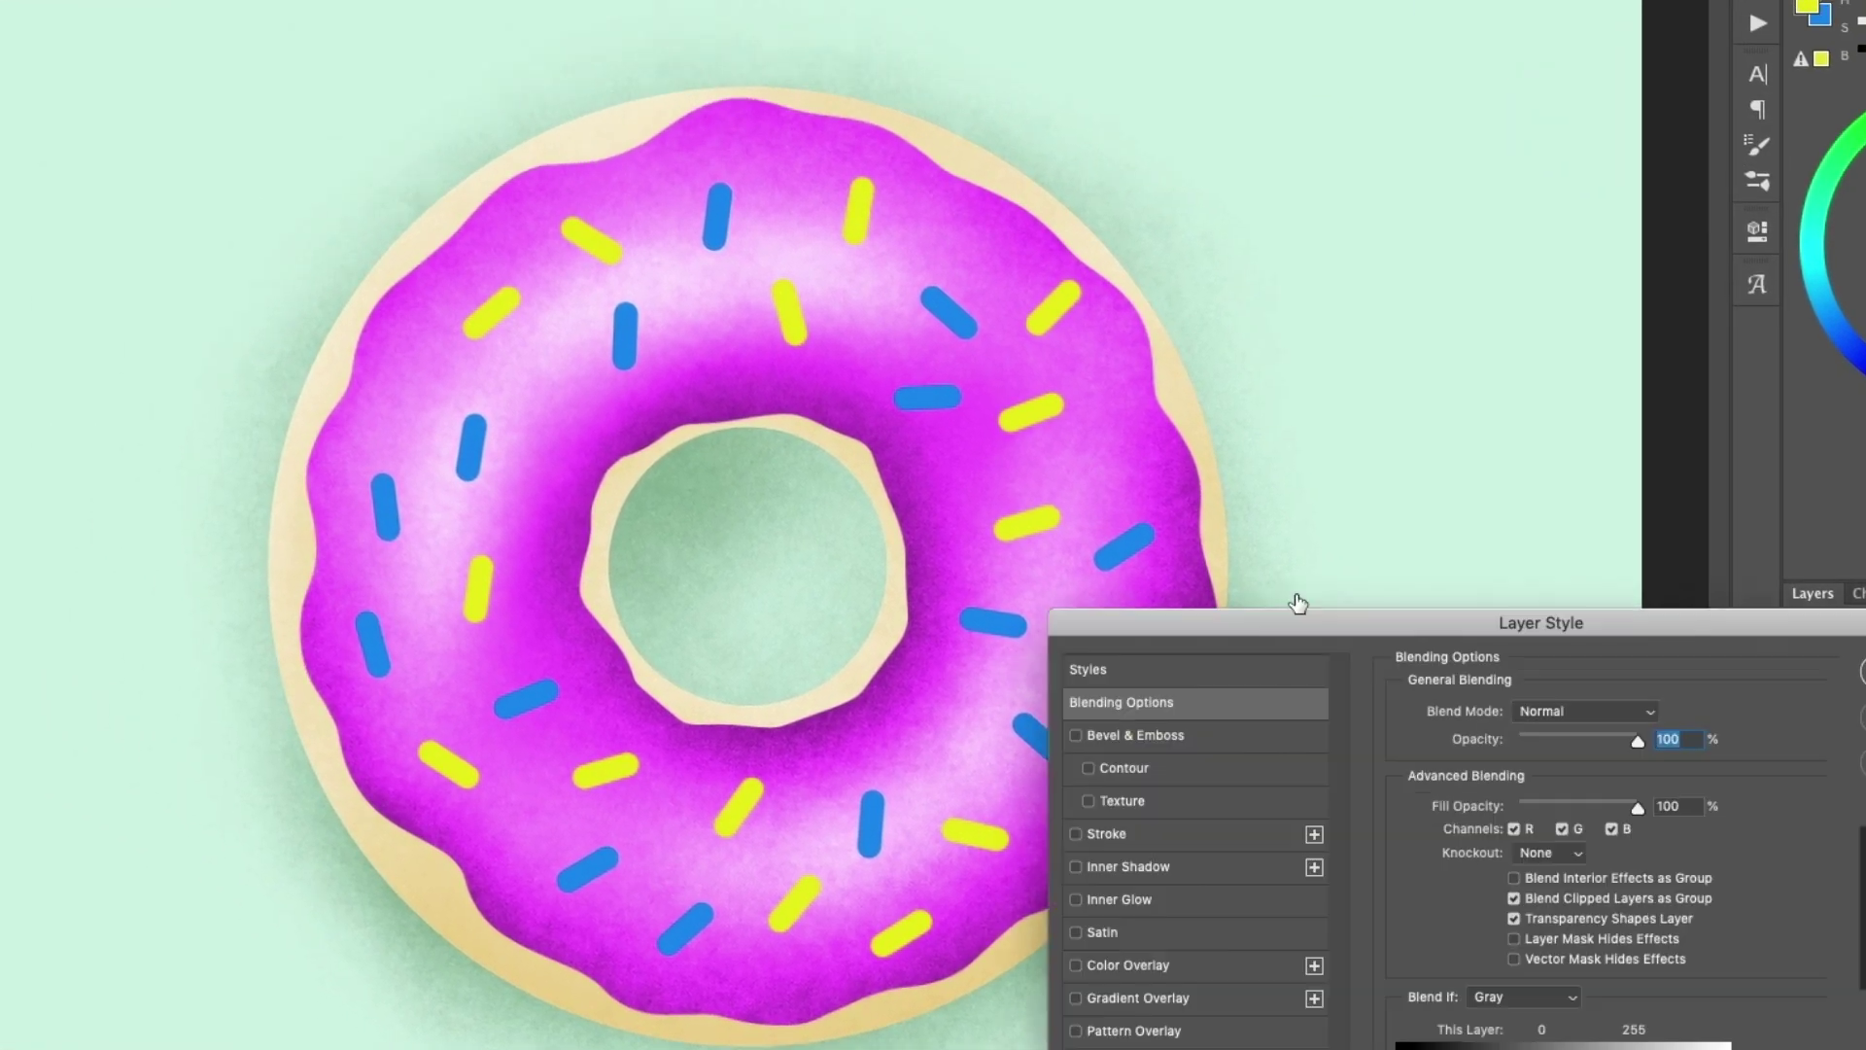
{"action": "left_click_drag", "start_coordinate": [1298, 604], "coordinate": [835, 269]}
{"action": "left_click", "coordinate": [715, 401]}
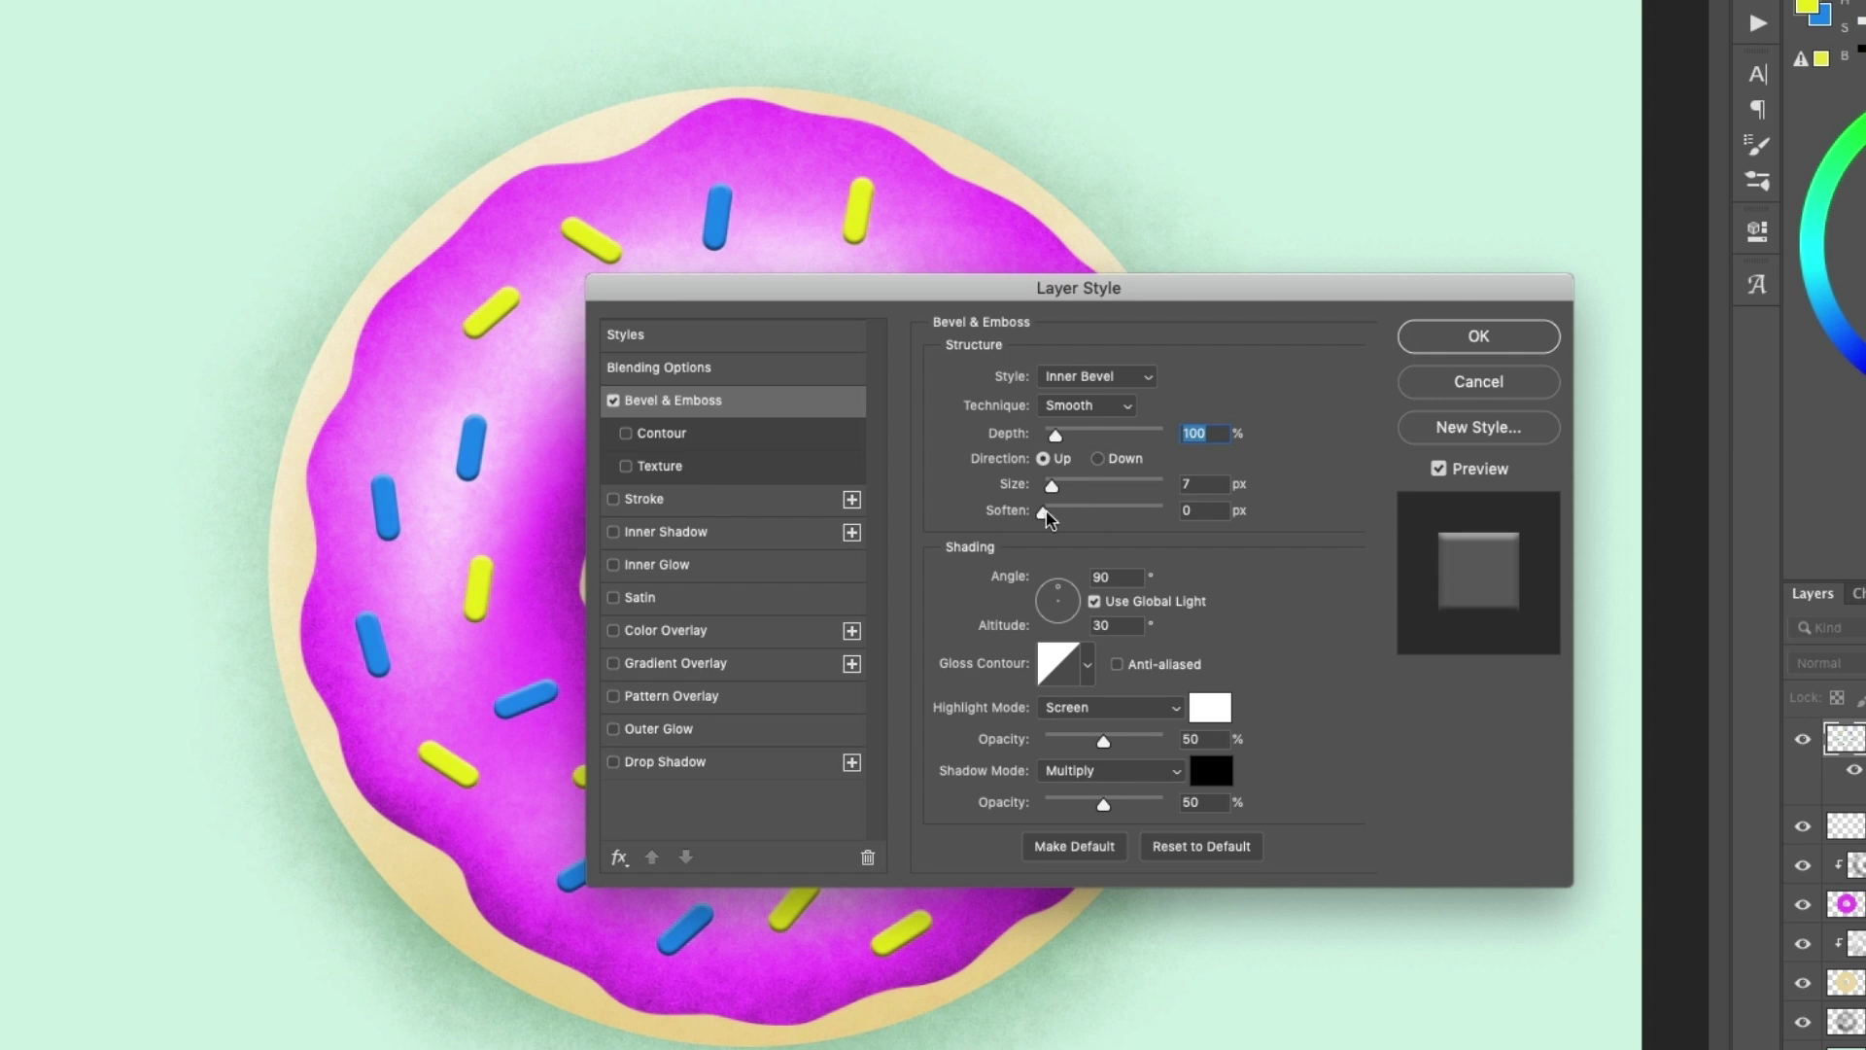
{"action": "left_click_drag", "start_coordinate": [1044, 513], "coordinate": [1162, 515]}
{"action": "left_click_drag", "start_coordinate": [1053, 486], "coordinate": [1065, 486]}
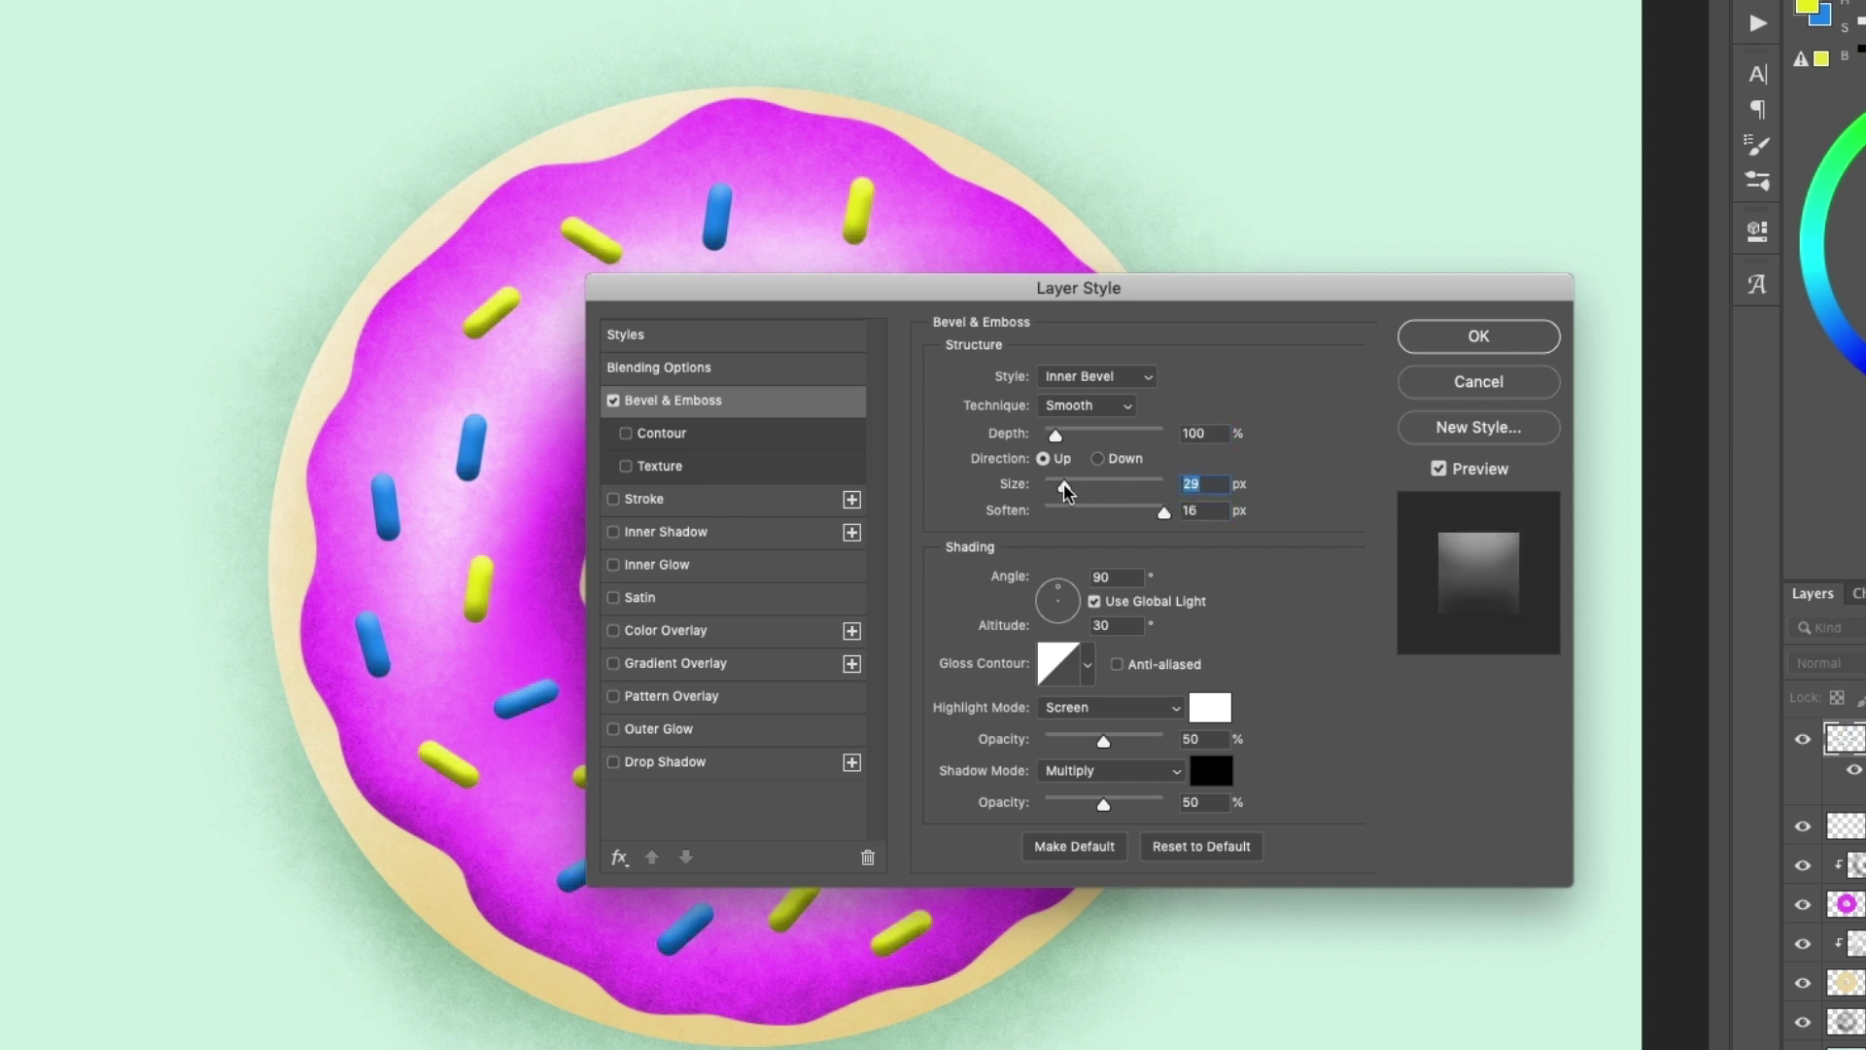
{"action": "left_click_drag", "start_coordinate": [1095, 737], "coordinate": [1074, 744]}
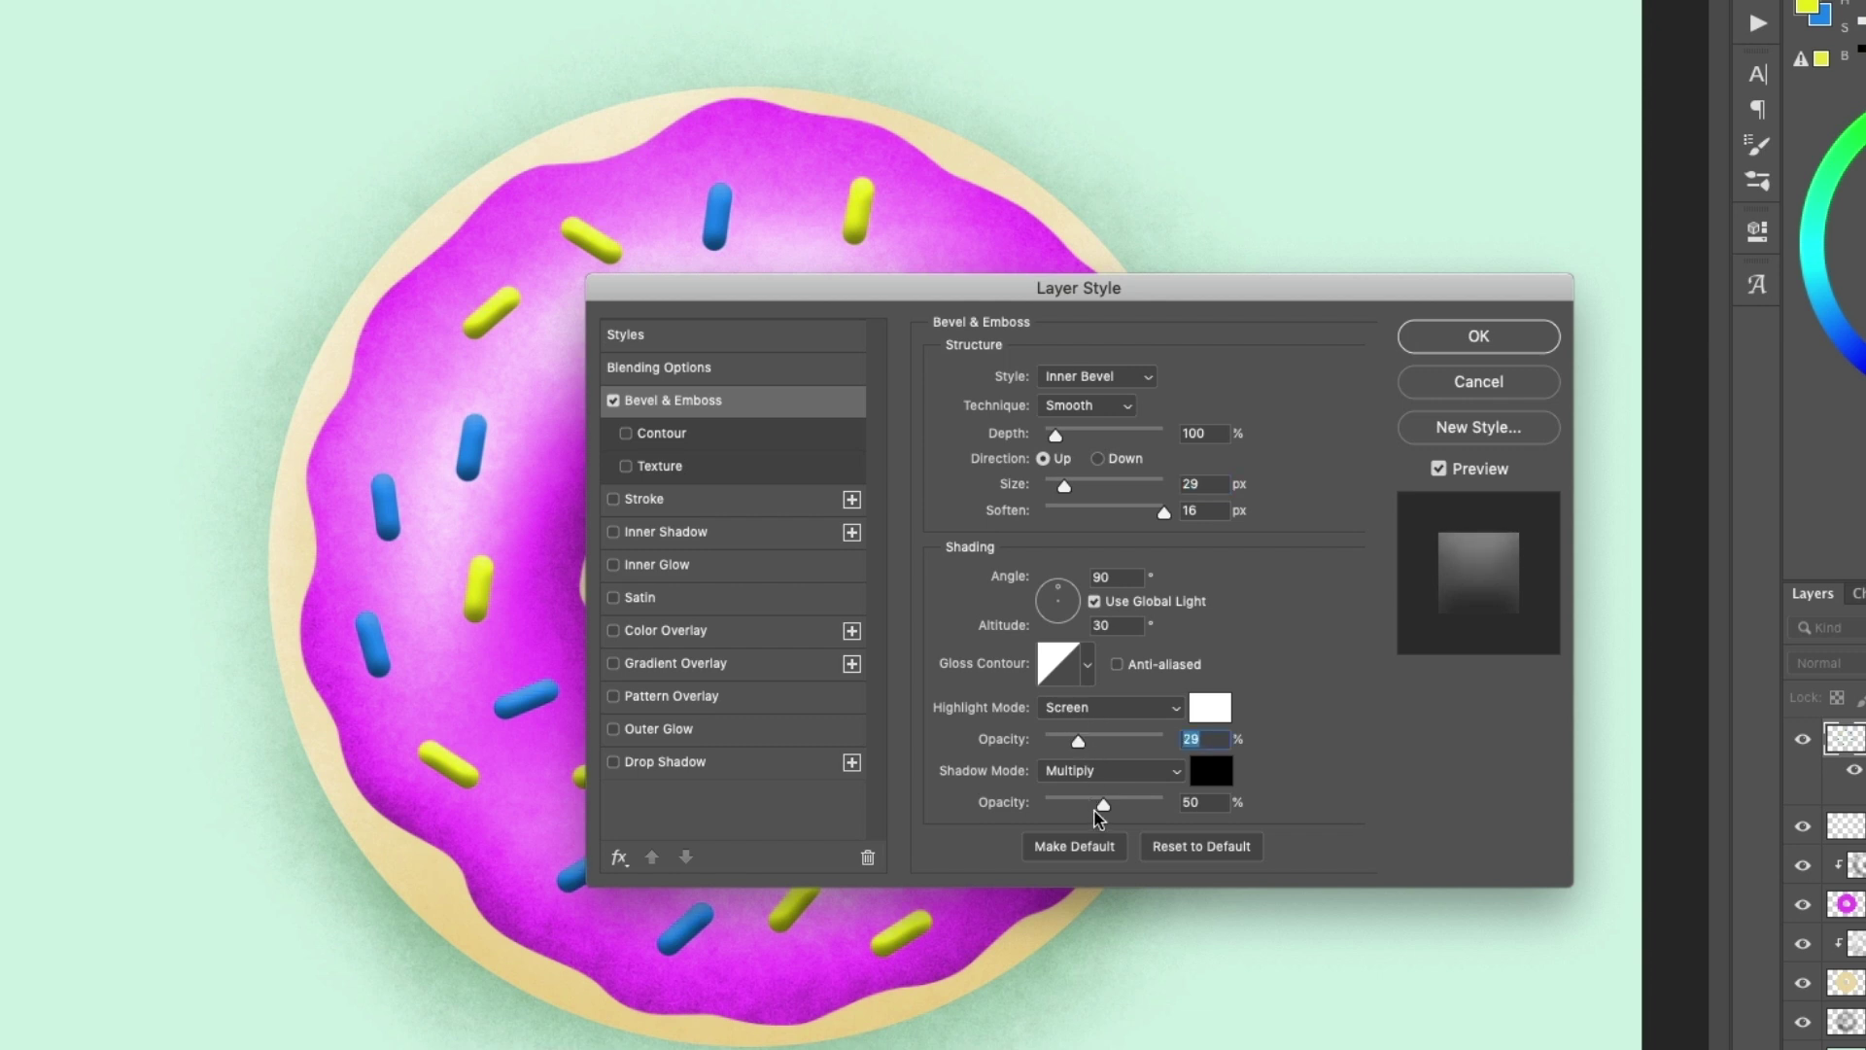
{"action": "left_click_drag", "start_coordinate": [1105, 807], "coordinate": [1056, 809]}
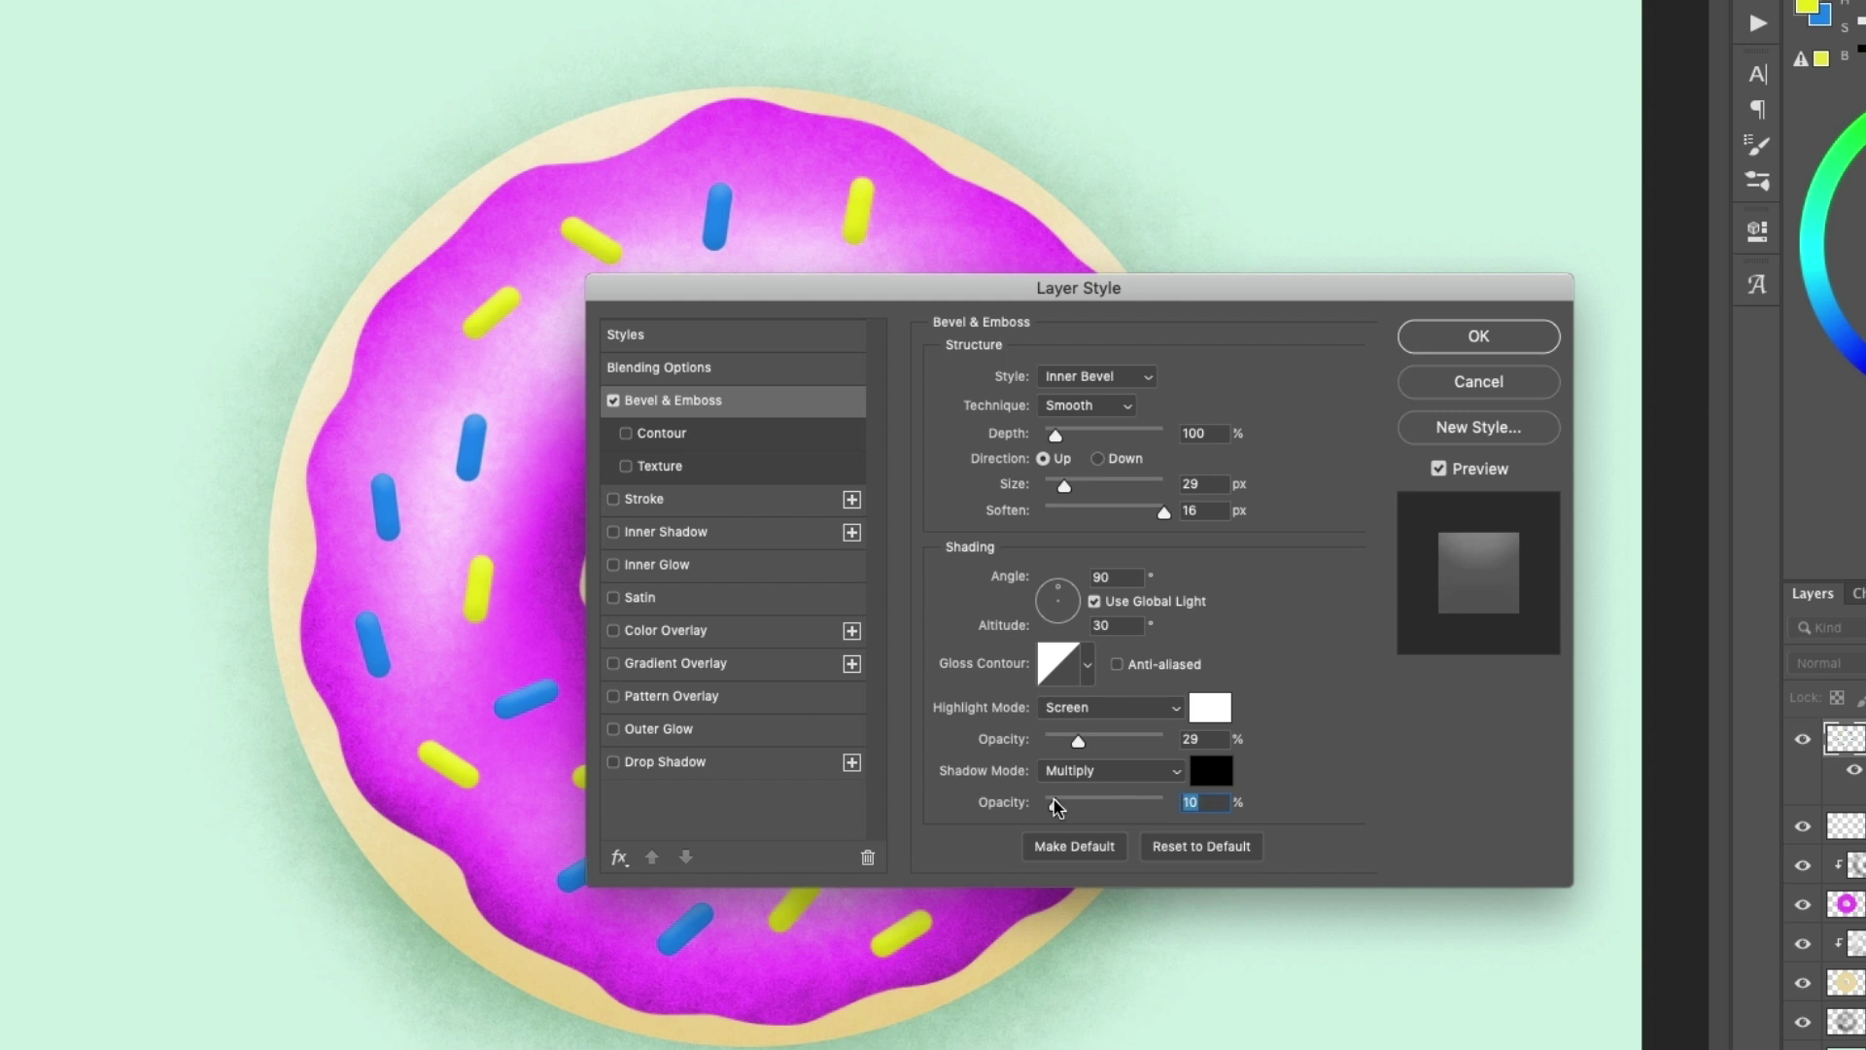
Add a Drop Shadow of about 18 px size to the sprinkle layer, lower its opacity, and apply the layer style.
{"action": "left_click", "coordinate": [751, 765]}
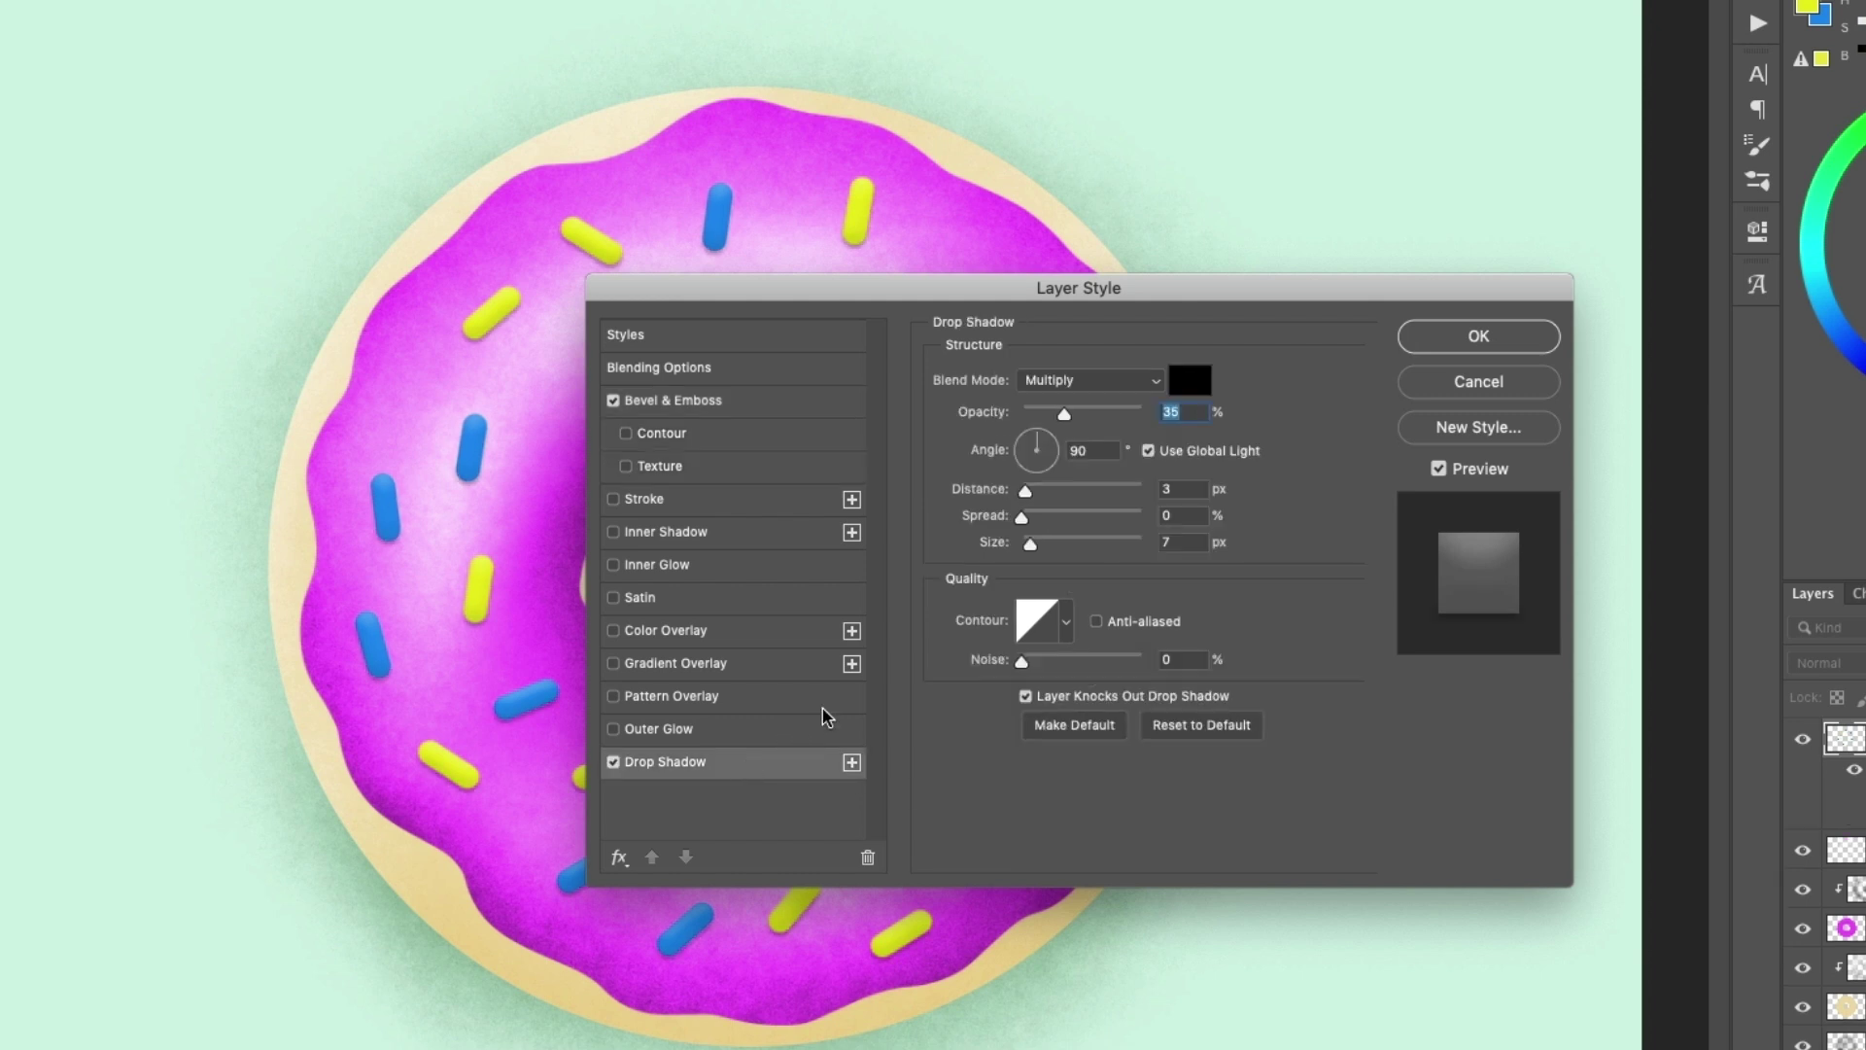
{"action": "left_click_drag", "start_coordinate": [1030, 543], "coordinate": [1044, 550]}
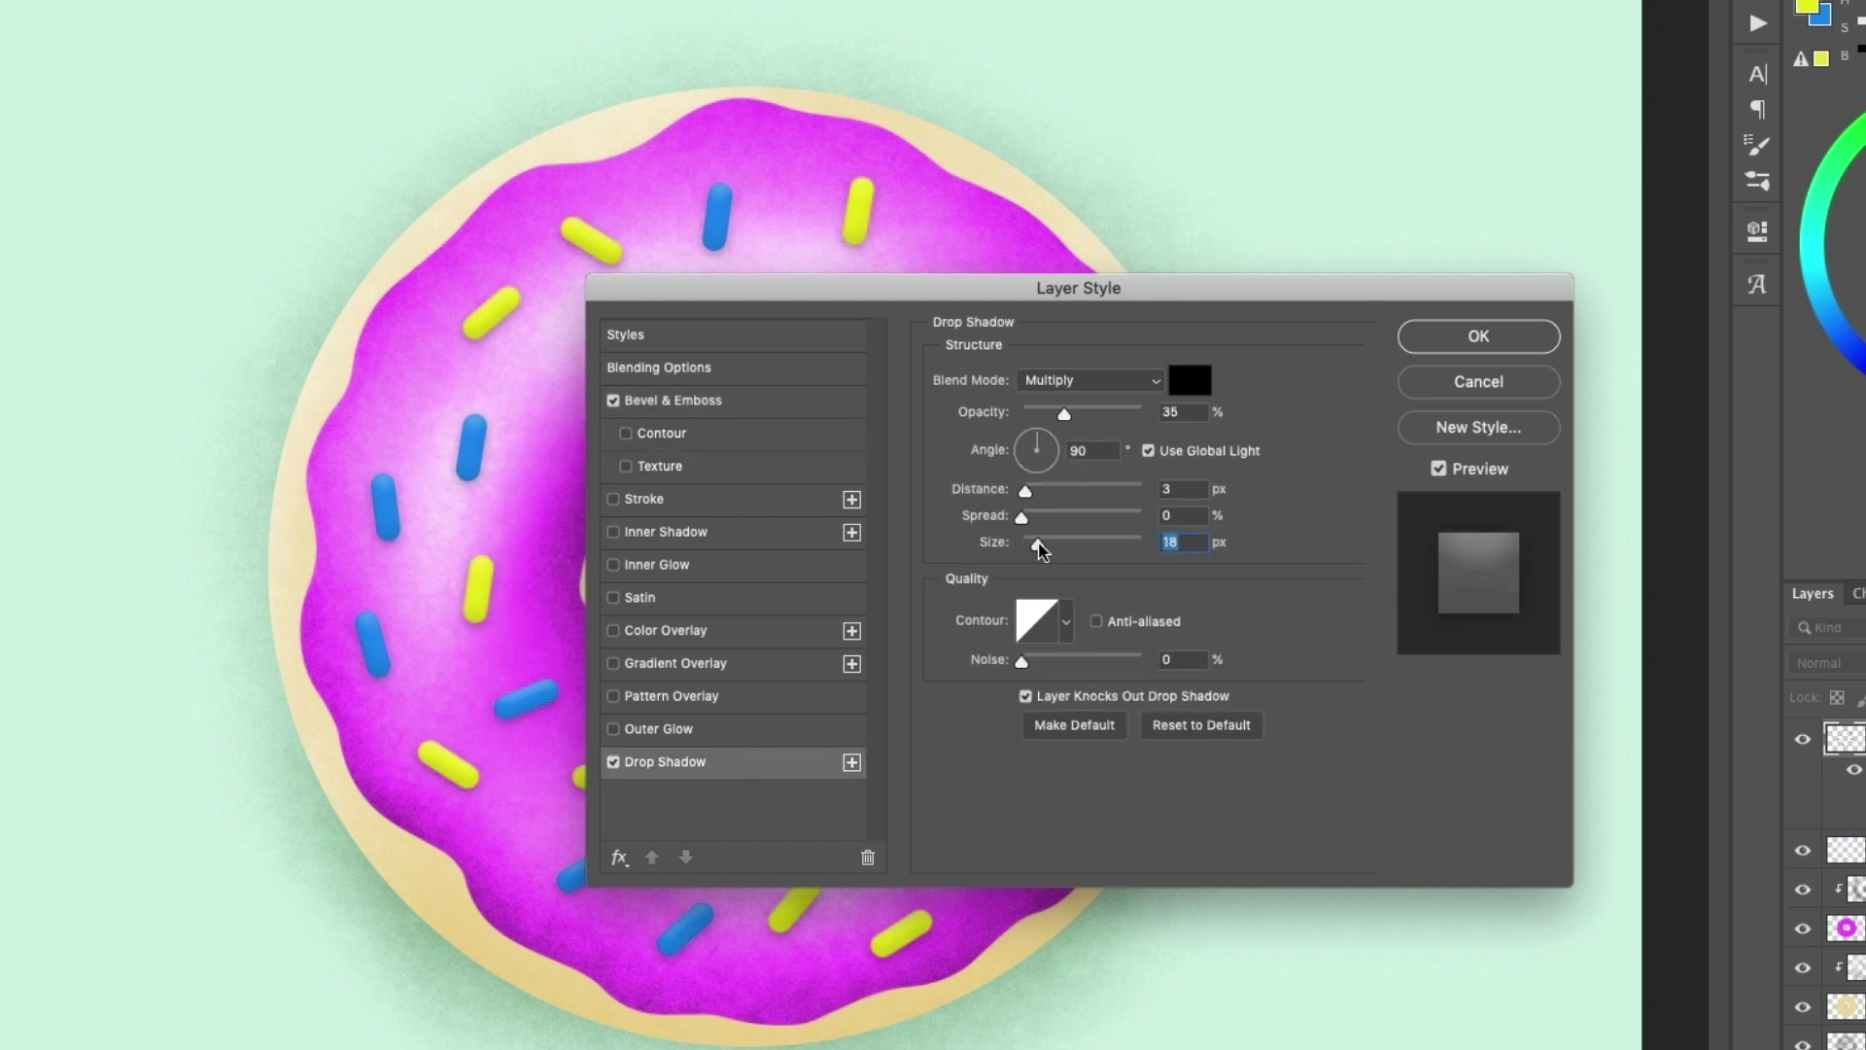
{"action": "mouse_move", "coordinate": [1061, 411]}
{"action": "left_mouse_down"}
{"action": "mouse_move", "coordinate": [1093, 414]}
{"action": "mouse_move", "coordinate": [1041, 419]}
{"action": "left_mouse_up"}
{"action": "left_click", "coordinate": [1408, 338]}
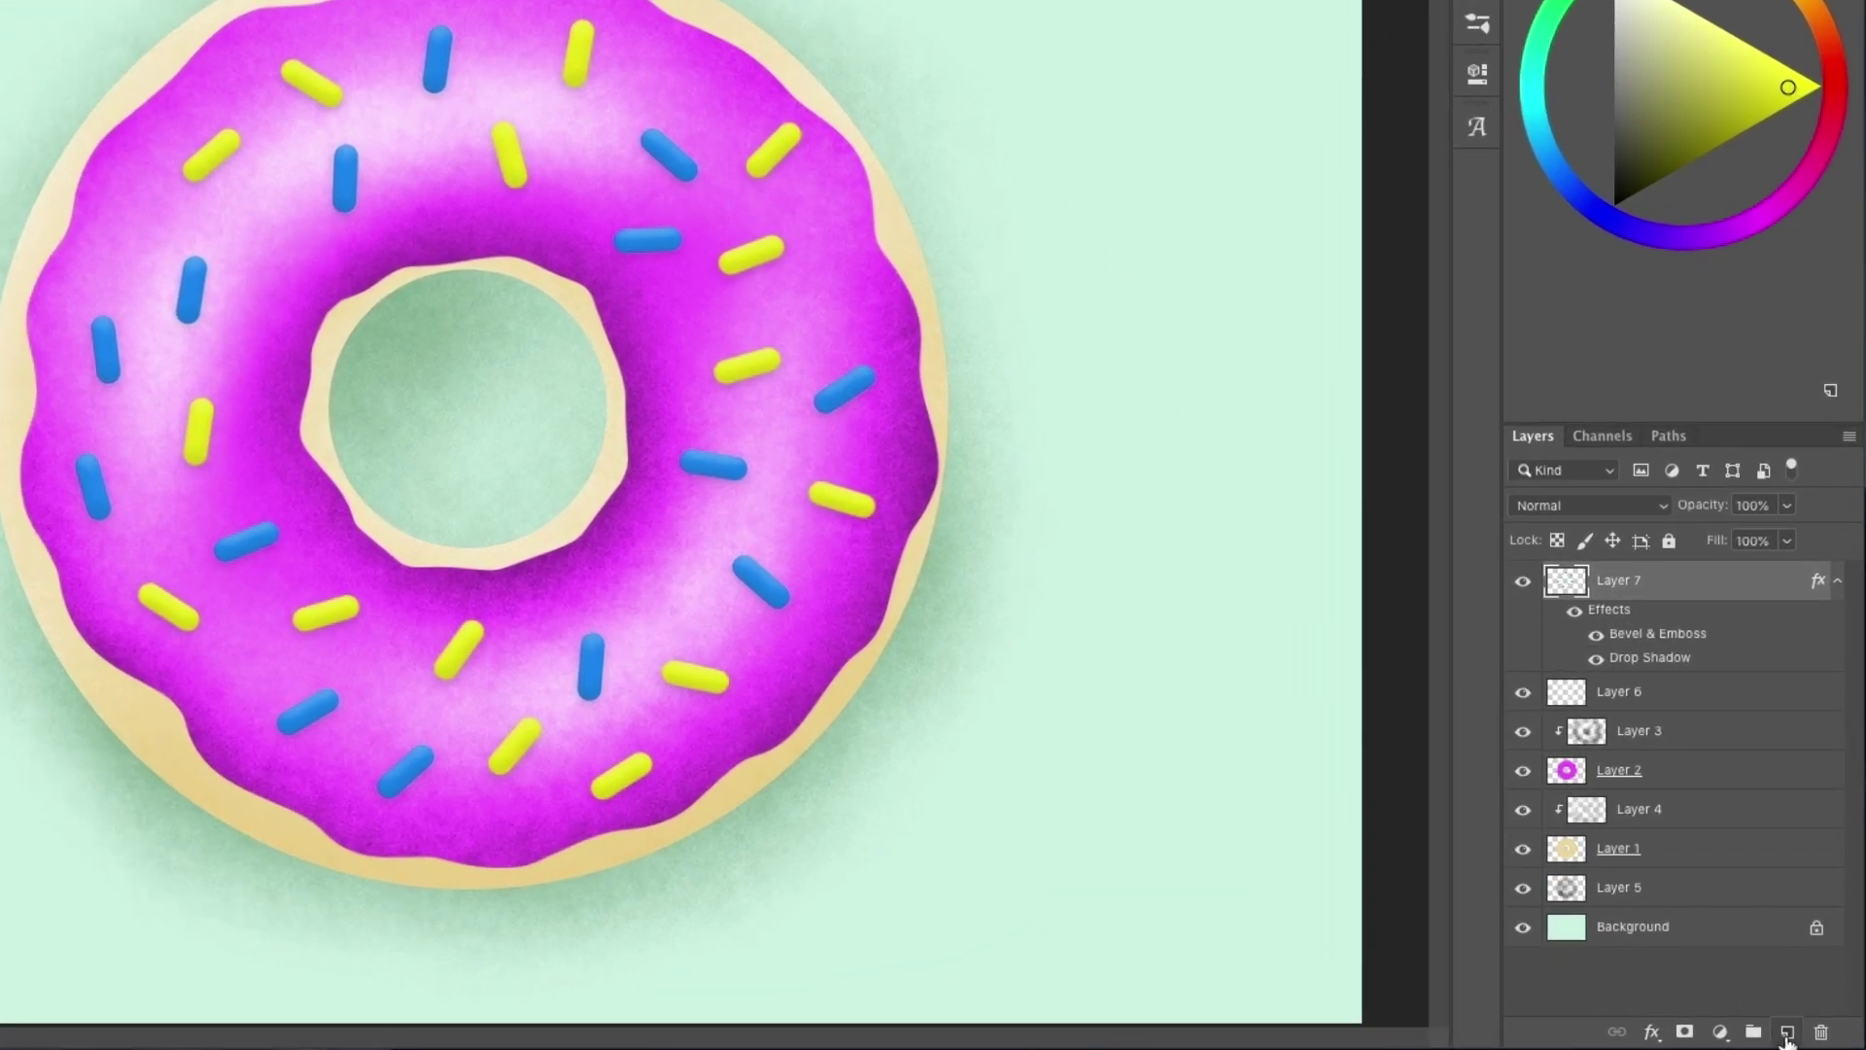
Add a new layer above the sprinkles and dab speckle texture over them with a large speckle brush, undoing unwanted dabs.
{"action": "left_click", "coordinate": [1805, 1036]}
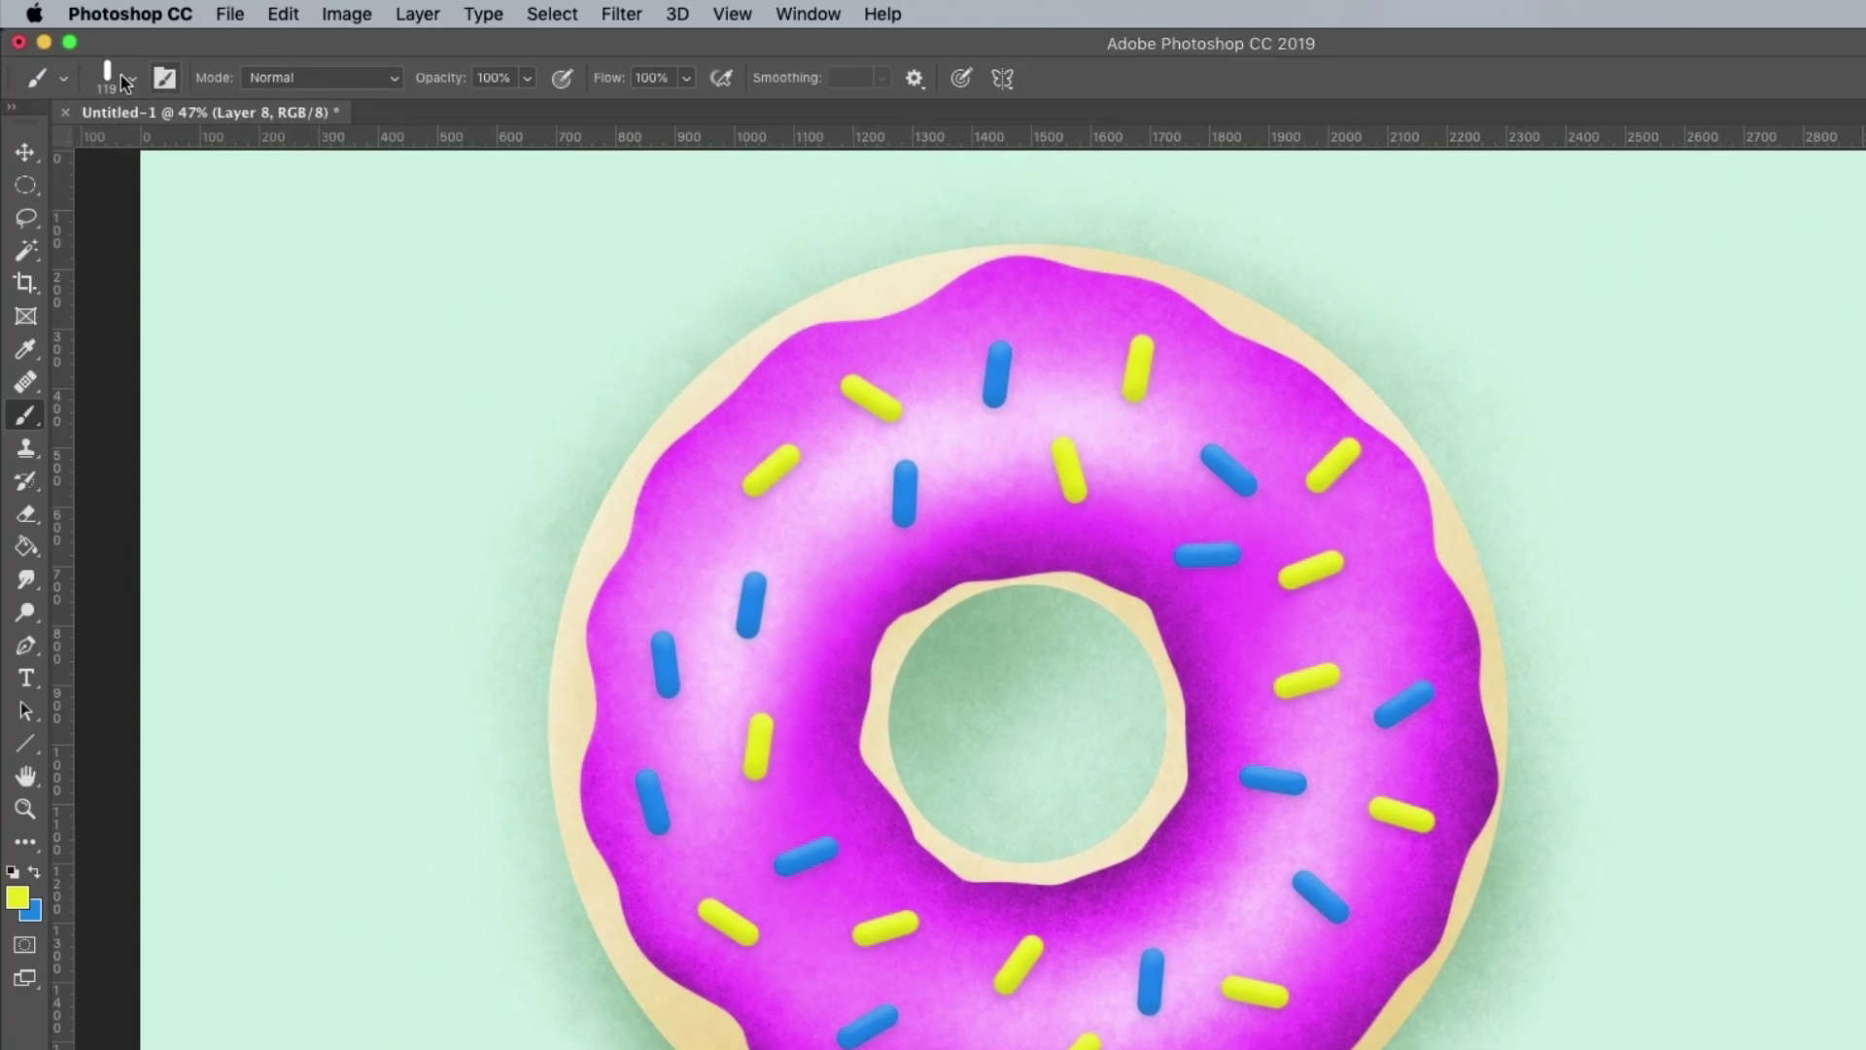
{"action": "left_click", "coordinate": [113, 86]}
{"action": "left_click", "coordinate": [68, 754]}
{"action": "key", "text": "Return"}
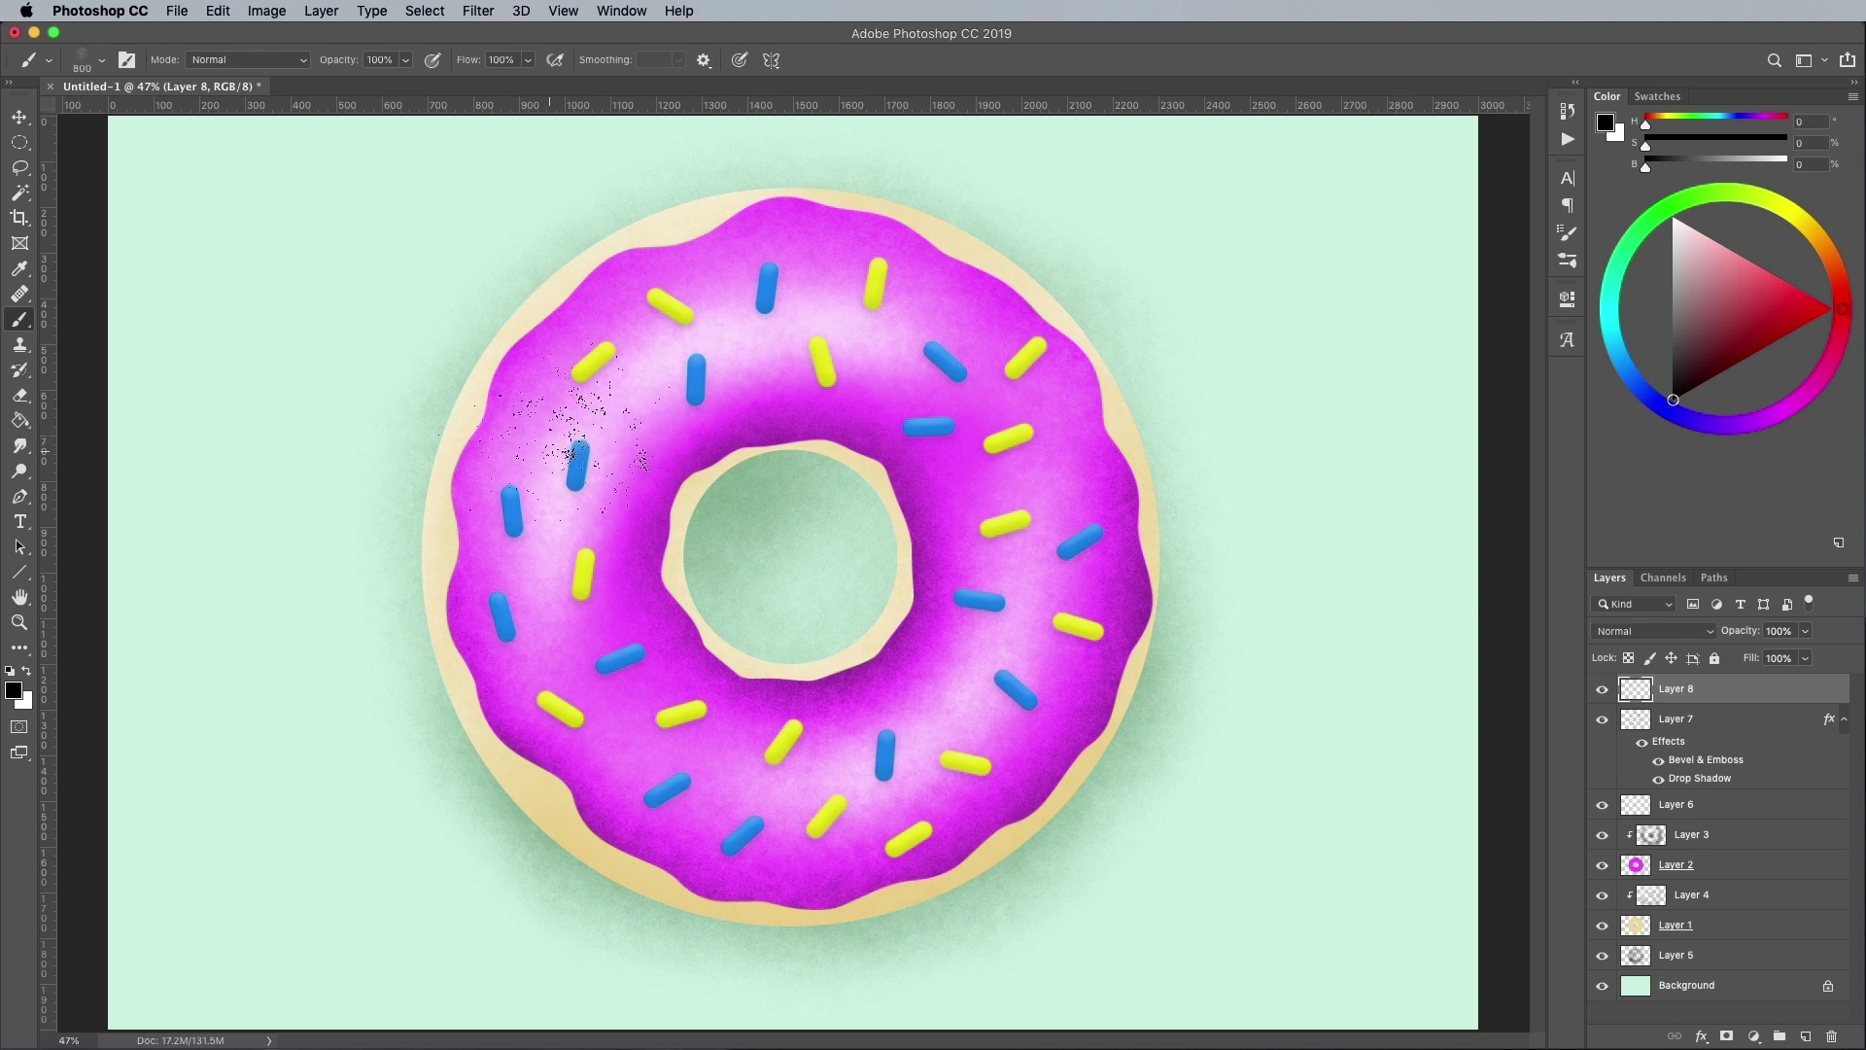
{"action": "key", "text": "x"}
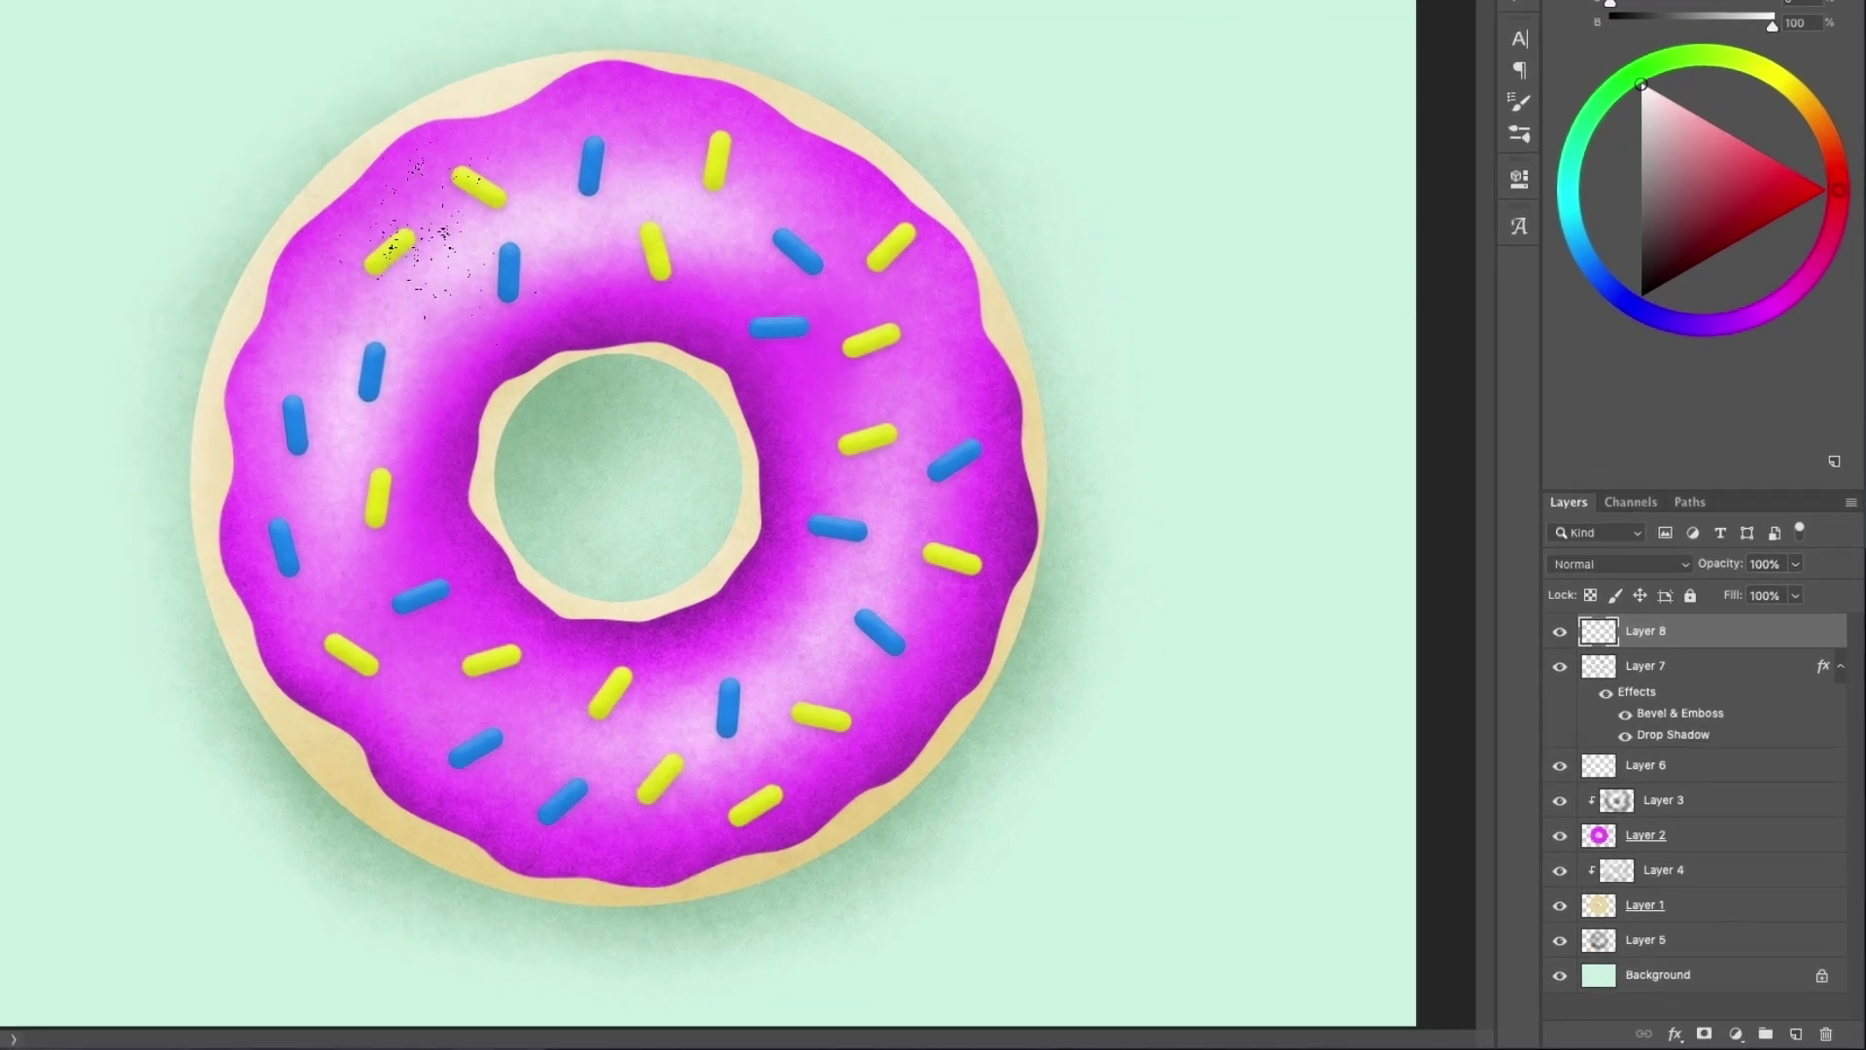
{"action": "key", "text": "ctrl+z"}
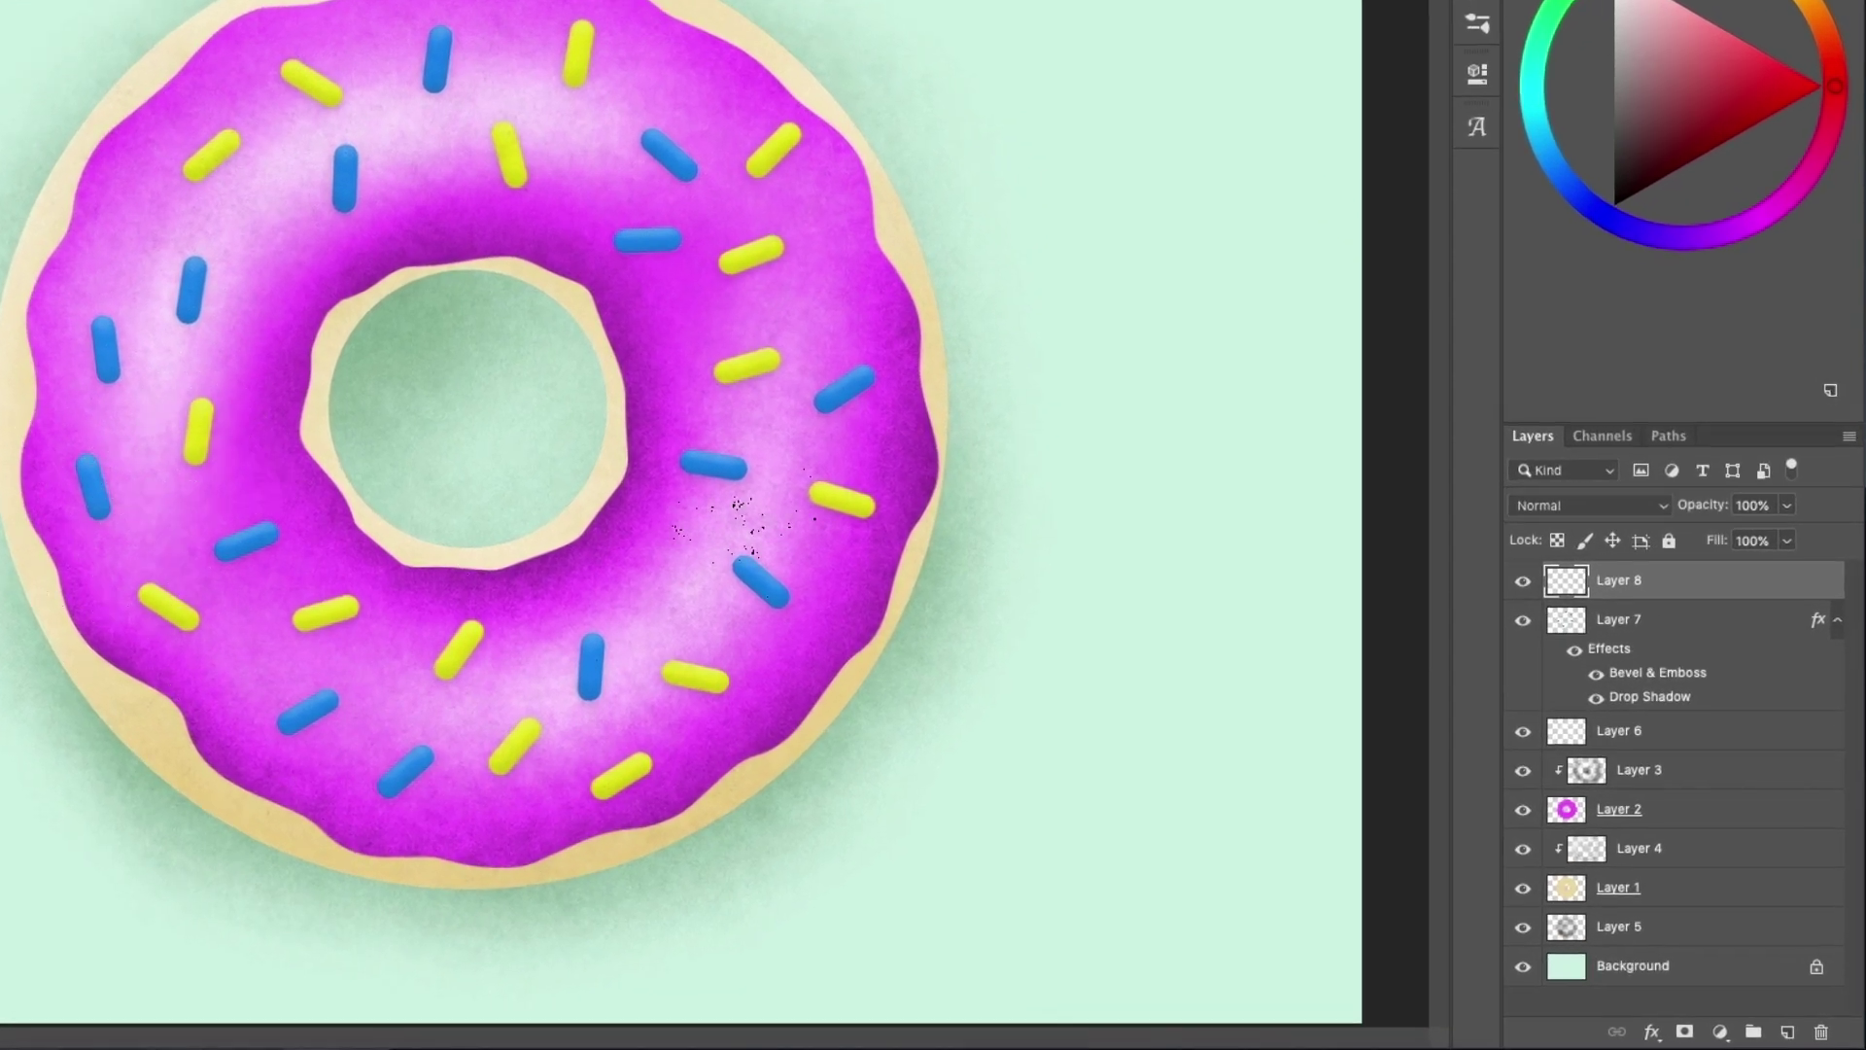
{"action": "left_click", "coordinate": [602, 698]}
{"action": "key", "text": "ctrl+z"}
{"action": "left_click", "coordinate": [797, 673]}
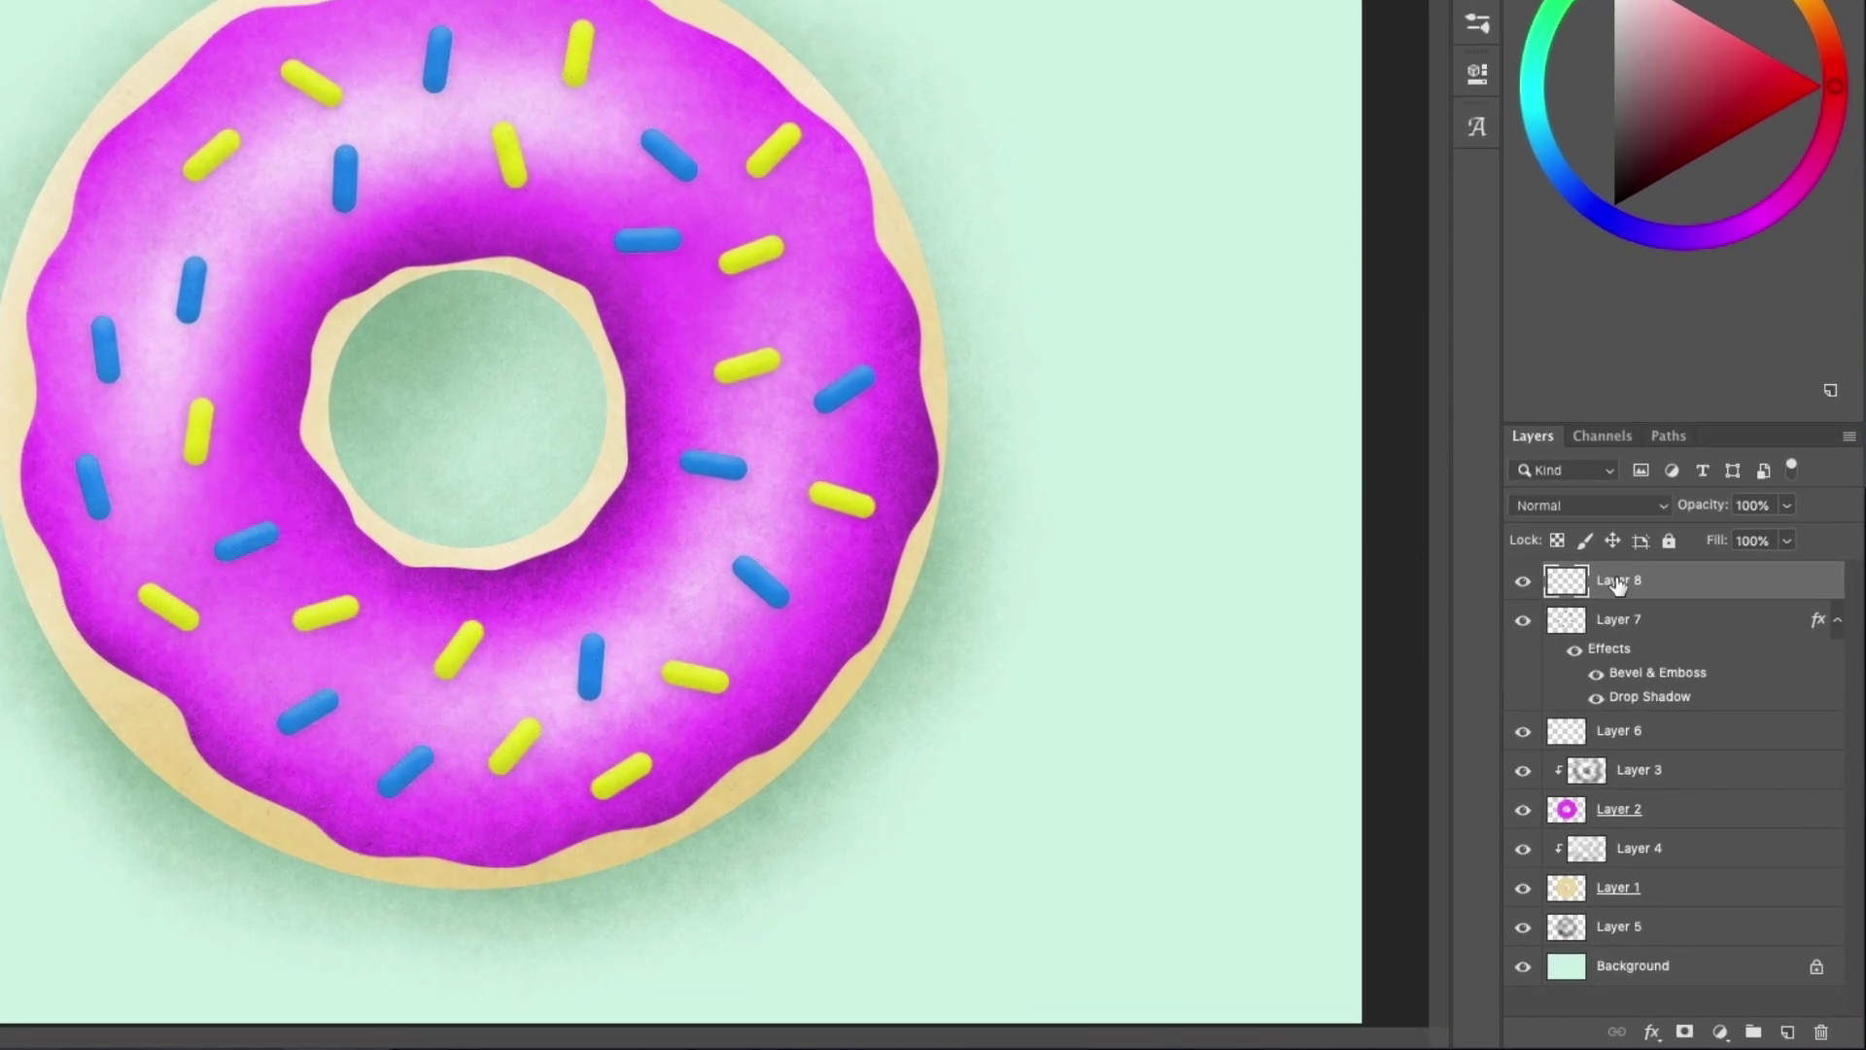
Clip the speckle layer to the sprinkle layer and toggle its visibility to compare the texture.
{"action": "left_click_drag", "start_coordinate": [1616, 584], "coordinate": [1708, 597]}
{"action": "left_click", "coordinate": [1703, 597], "text": "alt"}
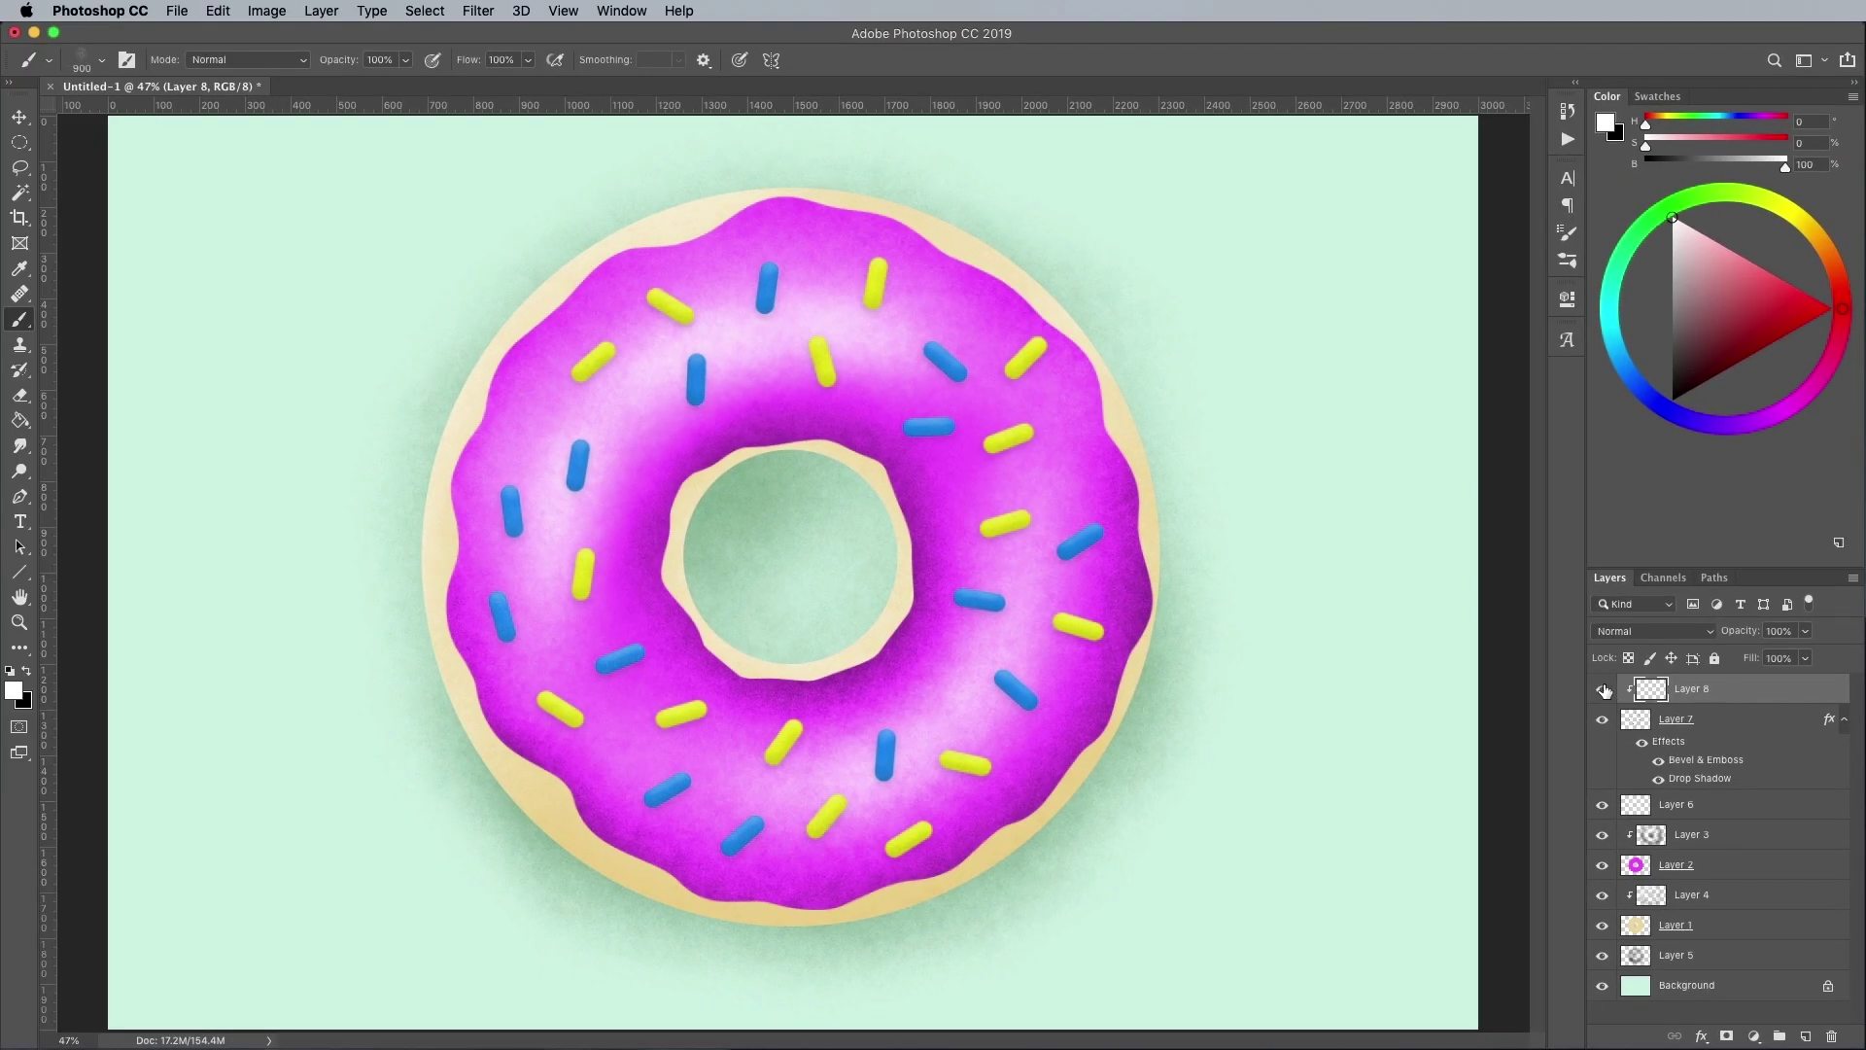
{"action": "left_click", "coordinate": [1603, 689]}
{"action": "left_click", "coordinate": [1602, 691]}
On the sprinkle layer, lasso and move the blue sprinkle below the hole up and right, and the bottom yellow one down.
{"action": "left_click", "coordinate": [1734, 725]}
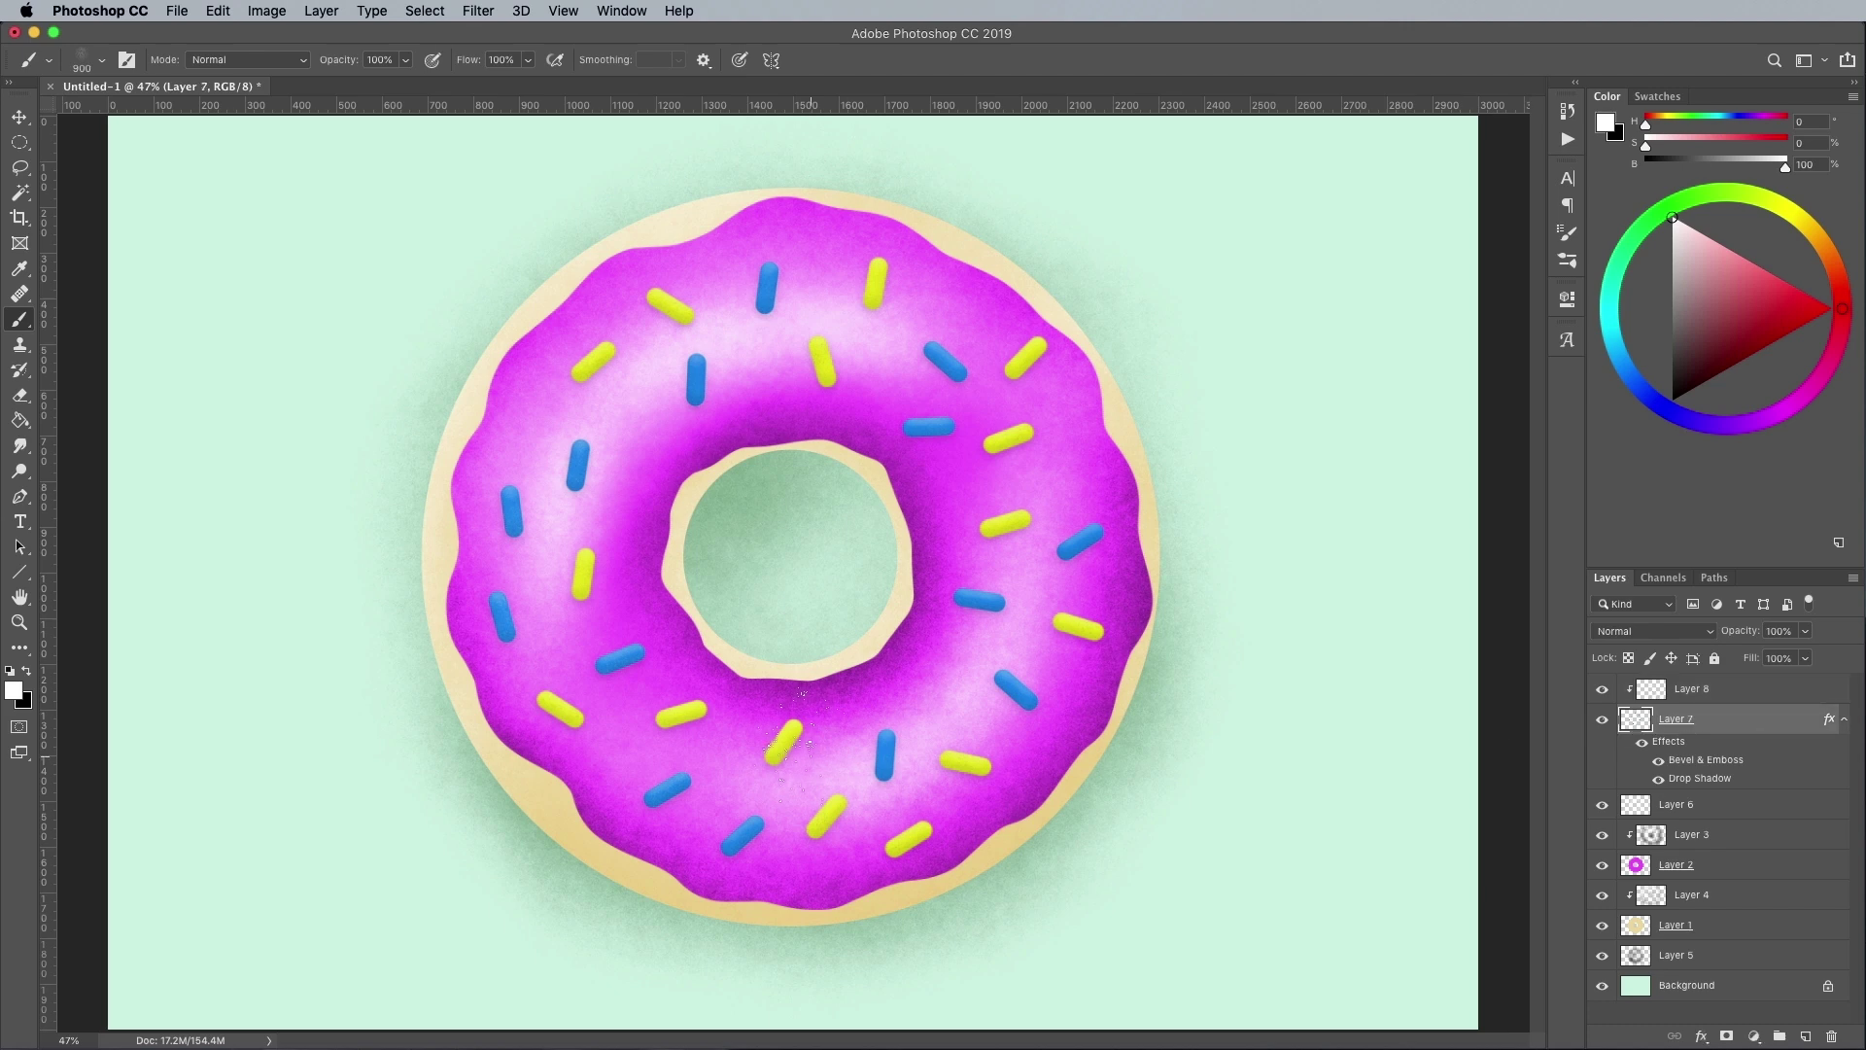
{"action": "key", "text": "l"}
{"action": "key", "text": "v"}
{"action": "left_click_drag", "start_coordinate": [884, 760], "coordinate": [919, 705]}
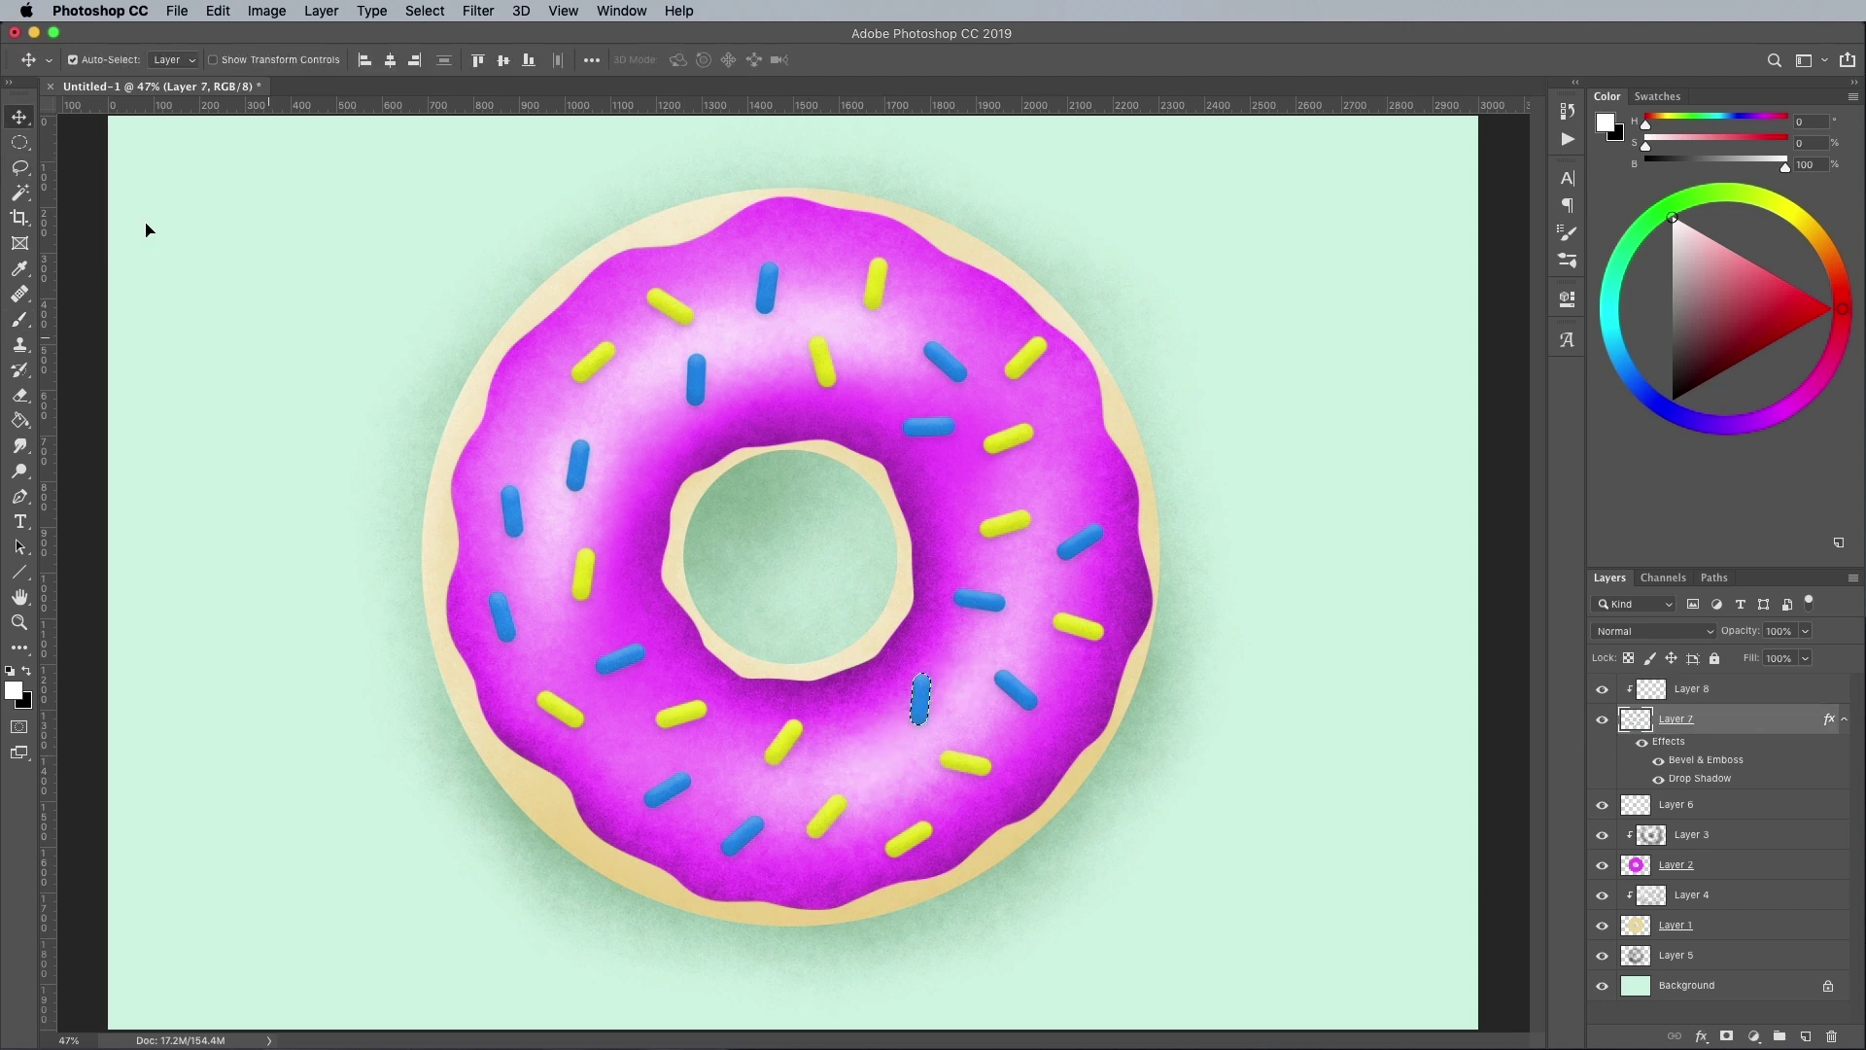
{"action": "key", "text": "l"}
{"action": "mouse_move", "coordinate": [828, 786]}
{"action": "left_mouse_down"}
{"action": "mouse_move", "coordinate": [815, 846]}
{"action": "mouse_move", "coordinate": [838, 790]}
{"action": "left_mouse_up"}
{"action": "key", "text": "v"}
{"action": "left_click_drag", "start_coordinate": [832, 814], "coordinate": [834, 859]}
Shift the lower-left blue sprinkle slightly left, and rotate the blue sprinkle beside it and move it left.
{"action": "key", "text": "l"}
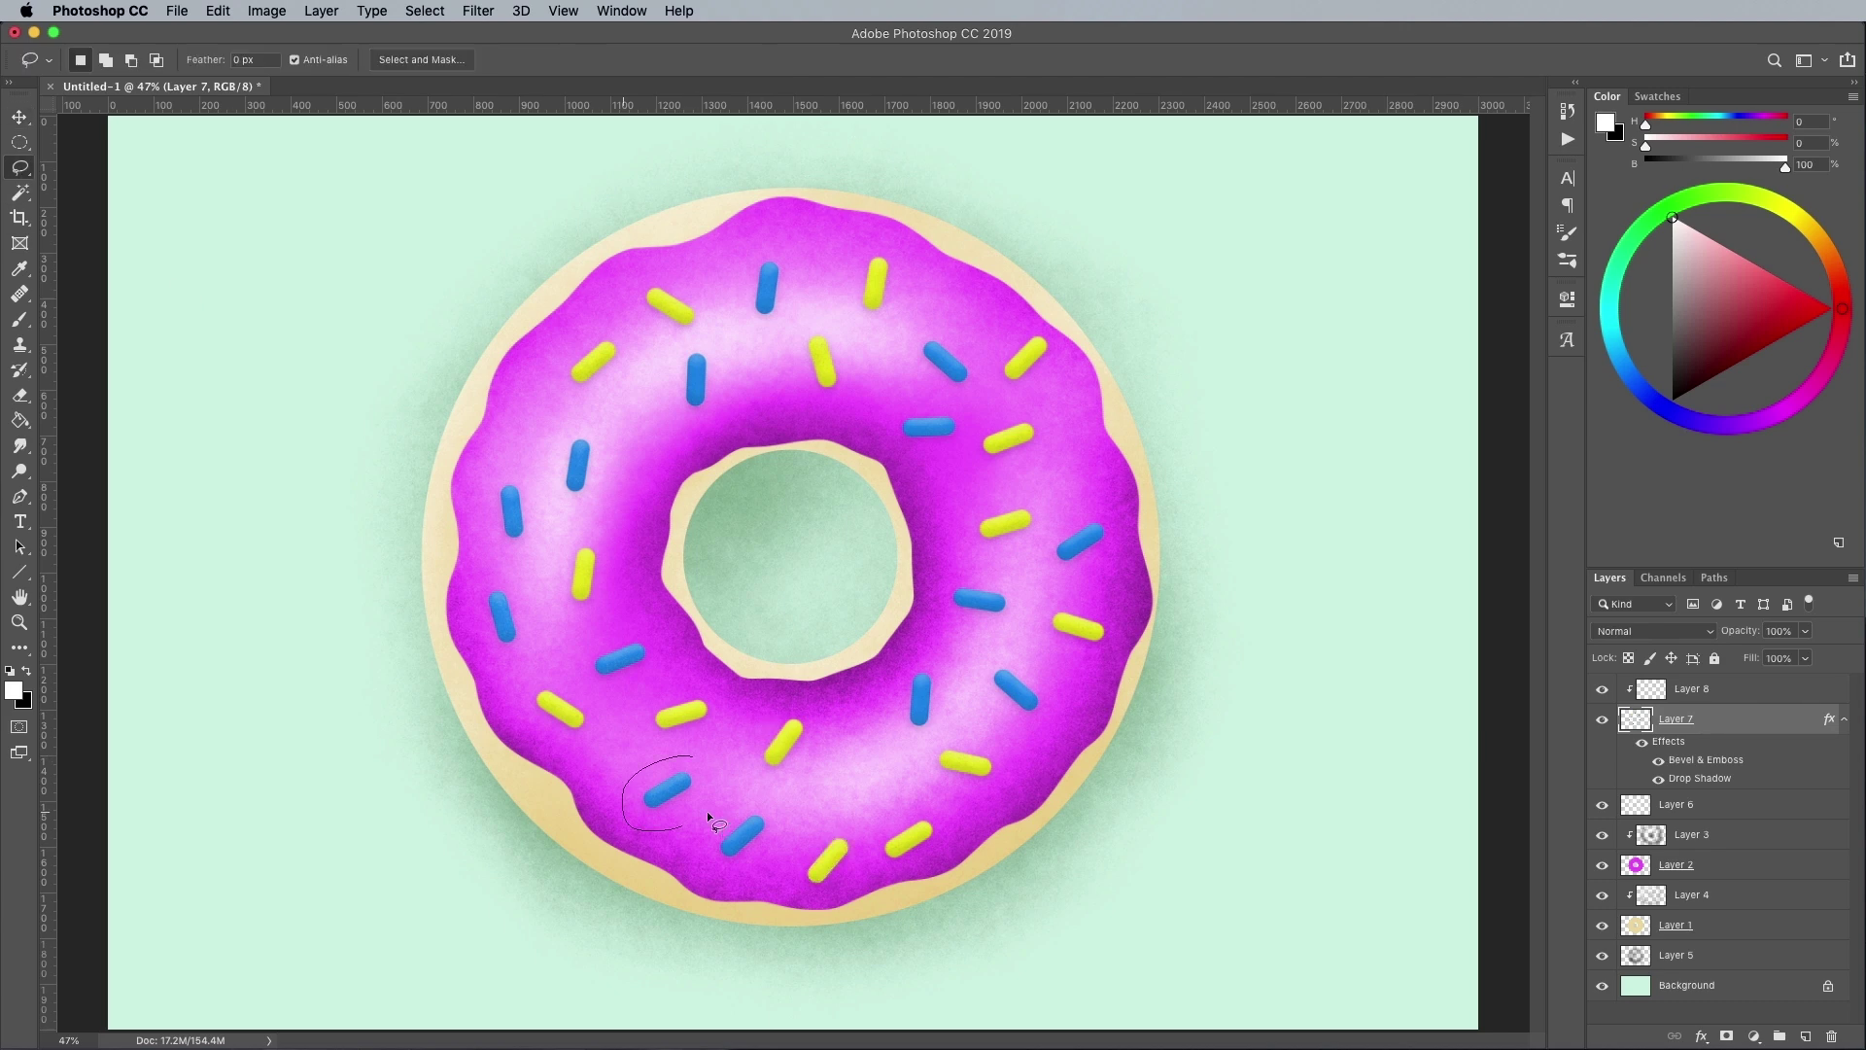
{"action": "left_click_drag", "start_coordinate": [695, 768], "coordinate": [692, 758]}
{"action": "key", "text": "v"}
{"action": "left_click_drag", "start_coordinate": [667, 787], "coordinate": [637, 781]}
{"action": "key", "text": "l"}
{"action": "key", "text": "v"}
{"action": "key", "text": "super+t"}
{"action": "mouse_move", "coordinate": [828, 813]}
{"action": "left_mouse_down"}
{"action": "mouse_move", "coordinate": [790, 754]}
{"action": "mouse_move", "coordinate": [714, 746]}
{"action": "left_mouse_up"}
{"action": "left_click_drag", "start_coordinate": [743, 838], "coordinate": [701, 847]}
{"action": "key", "text": "Return"}
Rotate the yellow sprinkle below the hole and move it to the gap on the upper-left icing.
{"action": "left_click", "coordinate": [23, 178]}
{"action": "key", "text": "super+t"}
{"action": "left_click_drag", "start_coordinate": [759, 790], "coordinate": [724, 769]}
{"action": "mouse_move", "coordinate": [791, 762]}
{"action": "left_mouse_down"}
{"action": "mouse_move", "coordinate": [833, 778]}
{"action": "mouse_move", "coordinate": [649, 443]}
{"action": "left_mouse_up"}
{"action": "key", "text": "Return"}
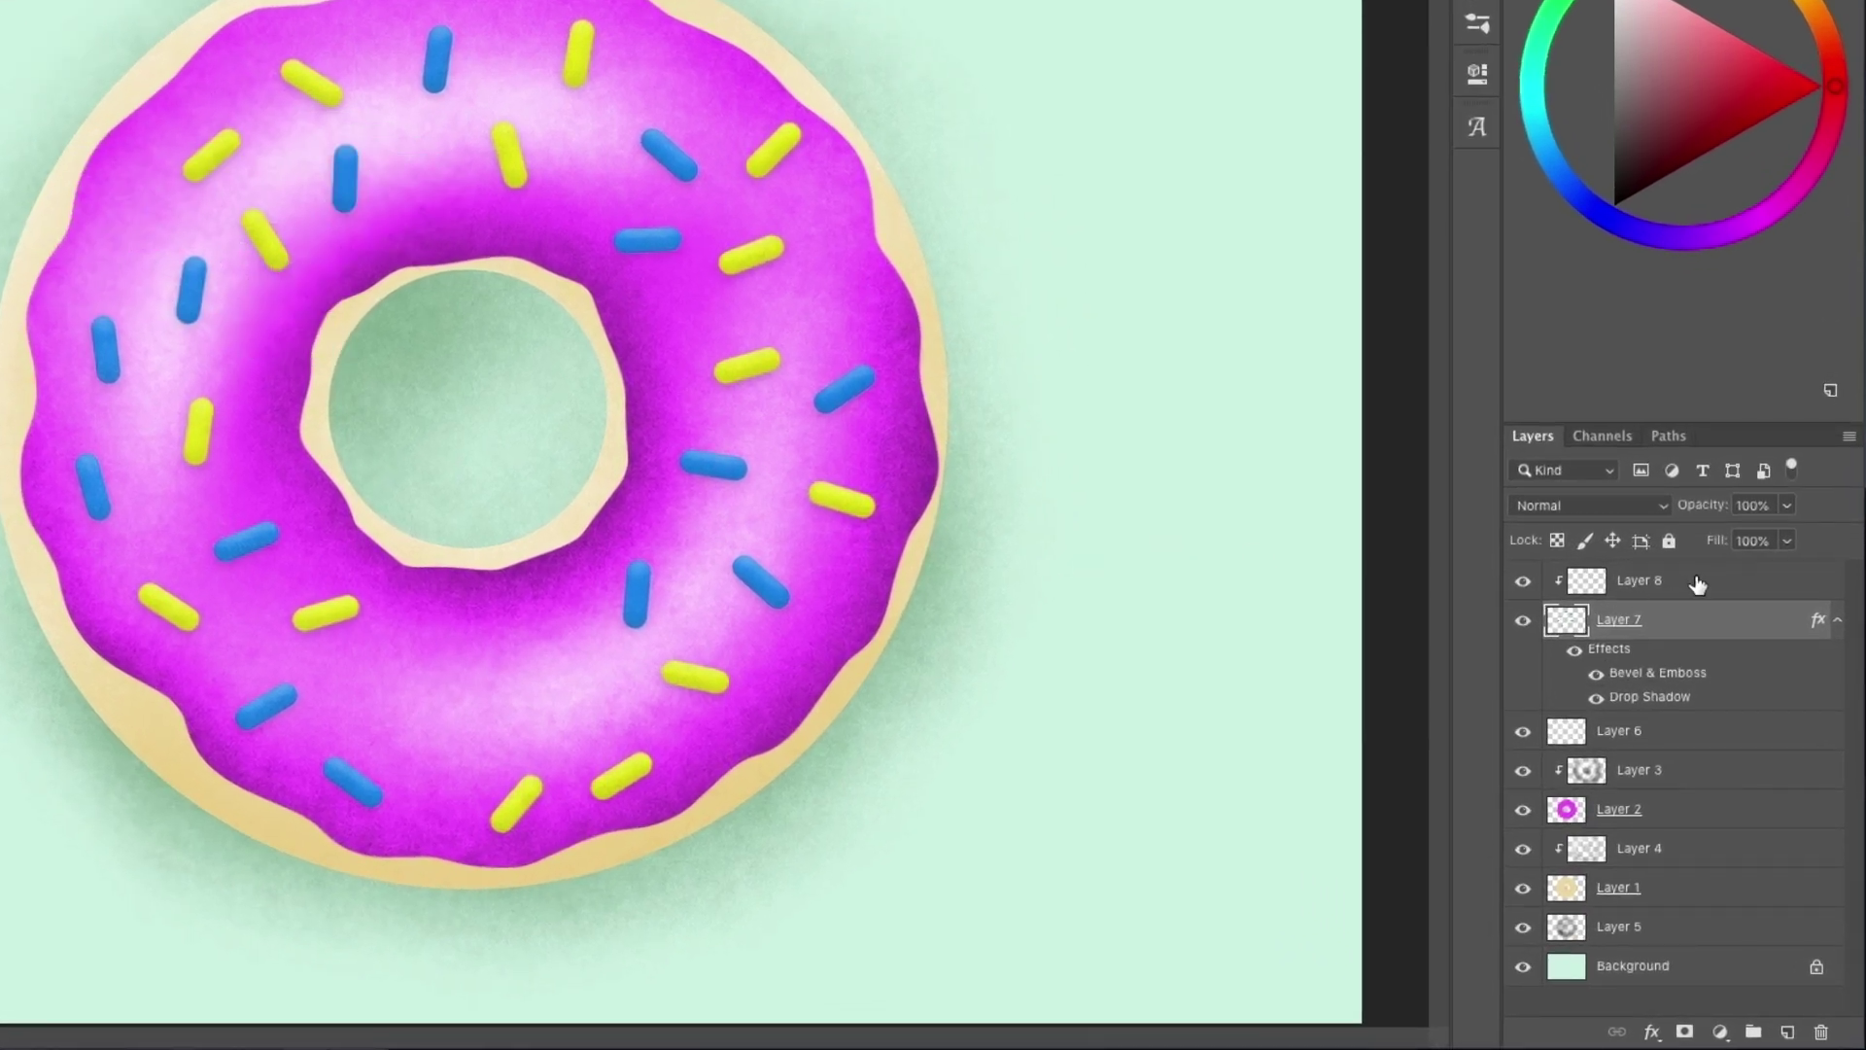
Add a new layer on top and draw a black-filled circle as an eye on the icing below the hole.
{"action": "left_click", "coordinate": [1697, 583]}
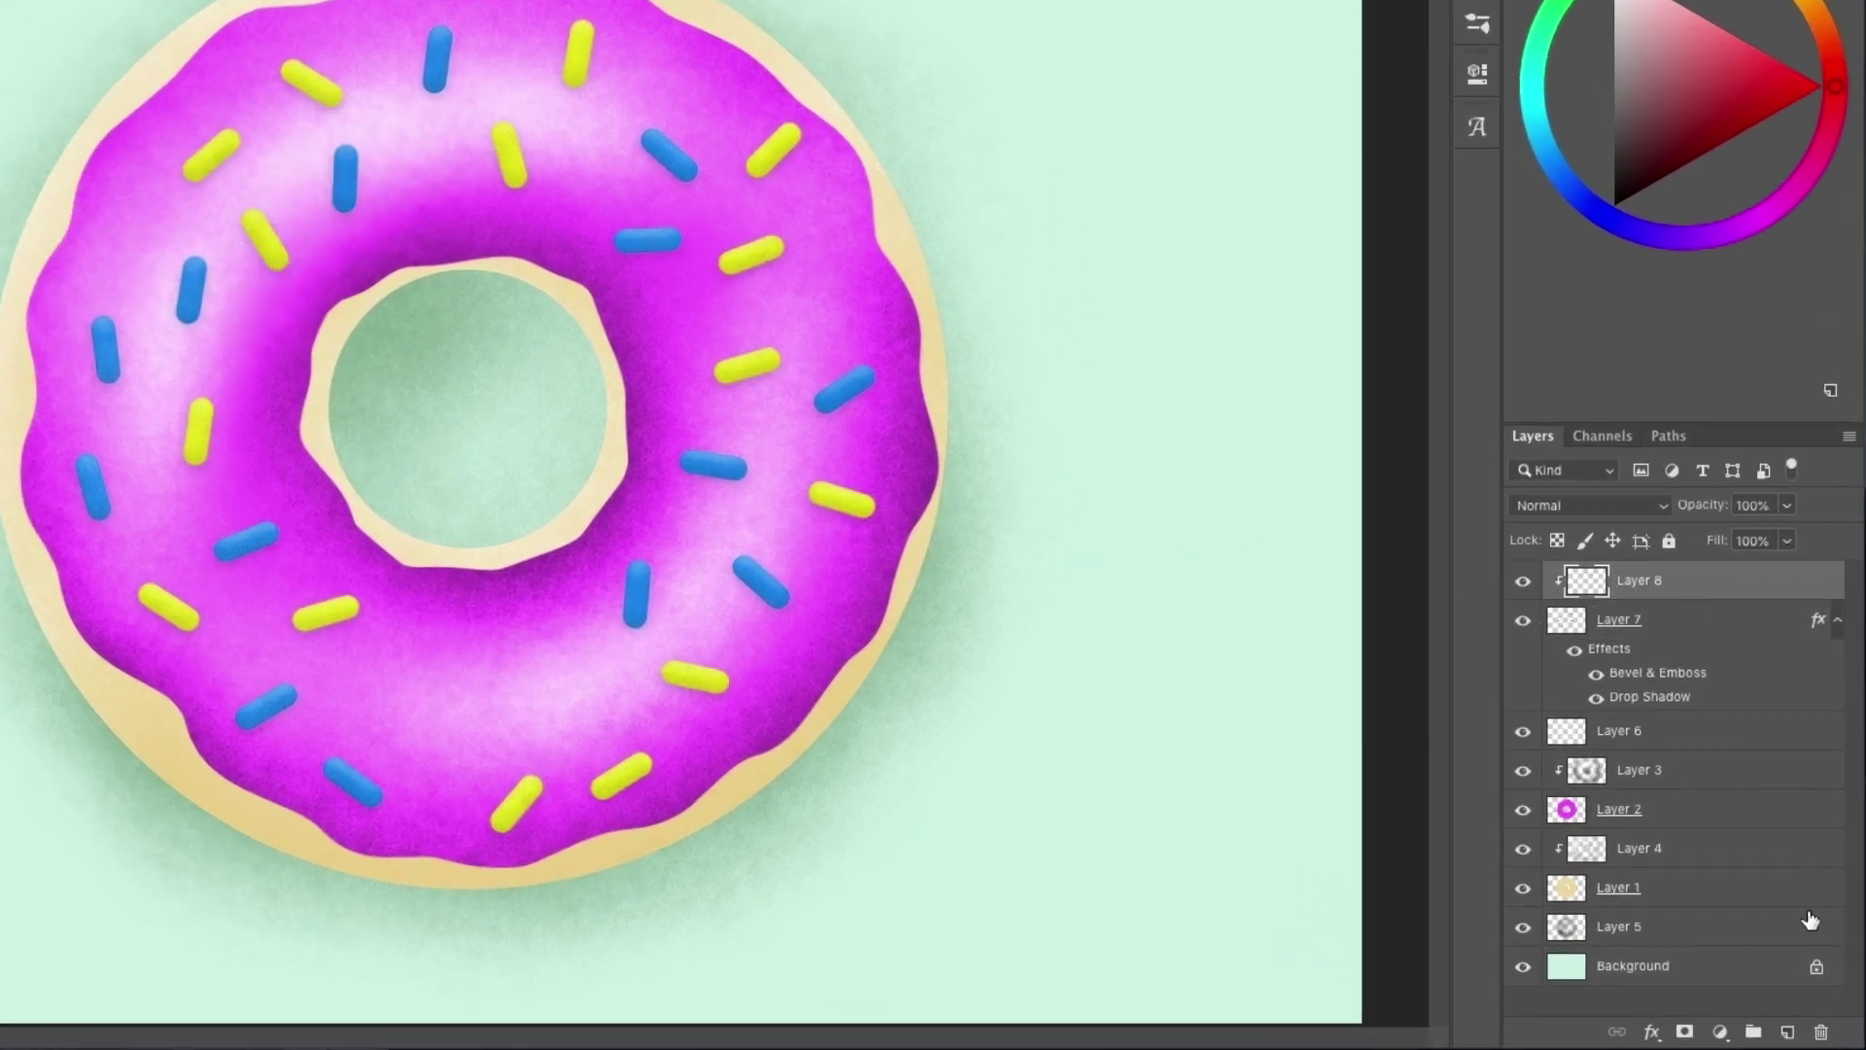
{"action": "left_click", "coordinate": [1788, 1032]}
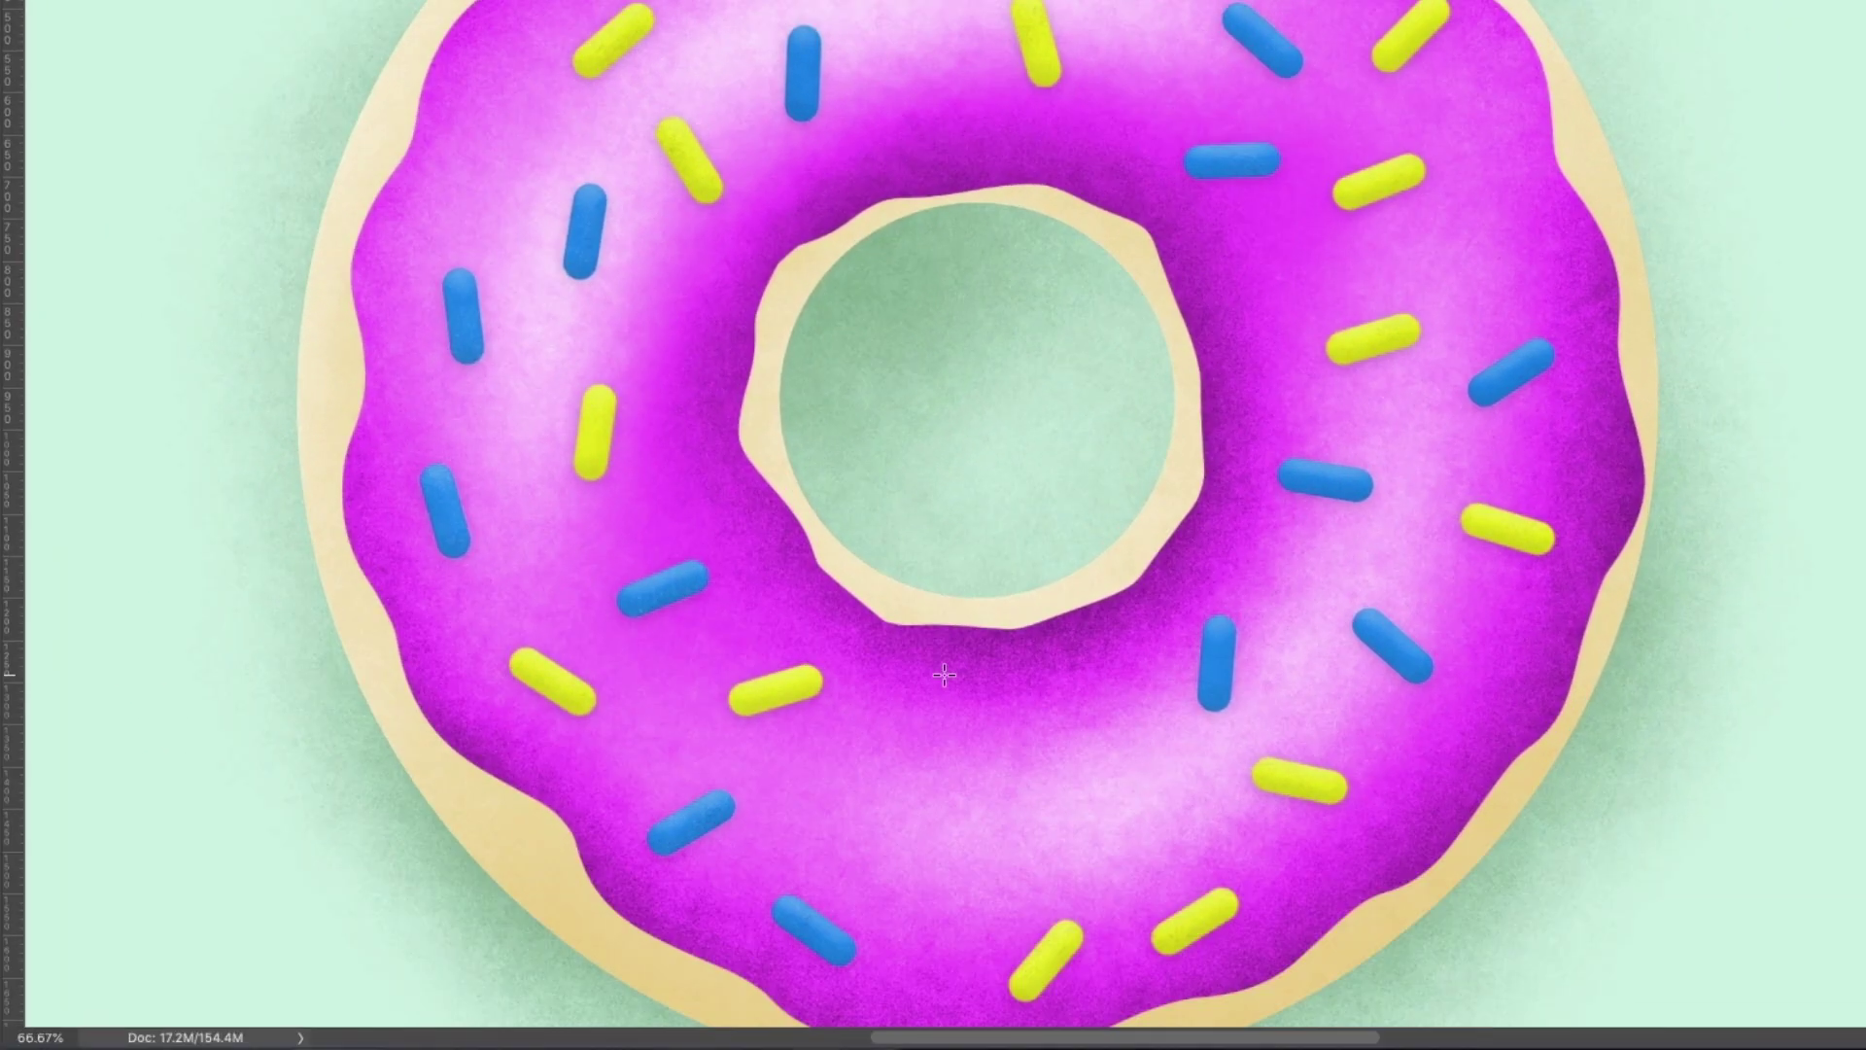
{"action": "scroll", "coordinate": [944, 674], "scroll_direction": "down", "scroll_amount": 5}
{"action": "left_click_drag", "start_coordinate": [802, 448], "coordinate": [894, 537]}
{"action": "key", "text": "alt+BackSpace"}
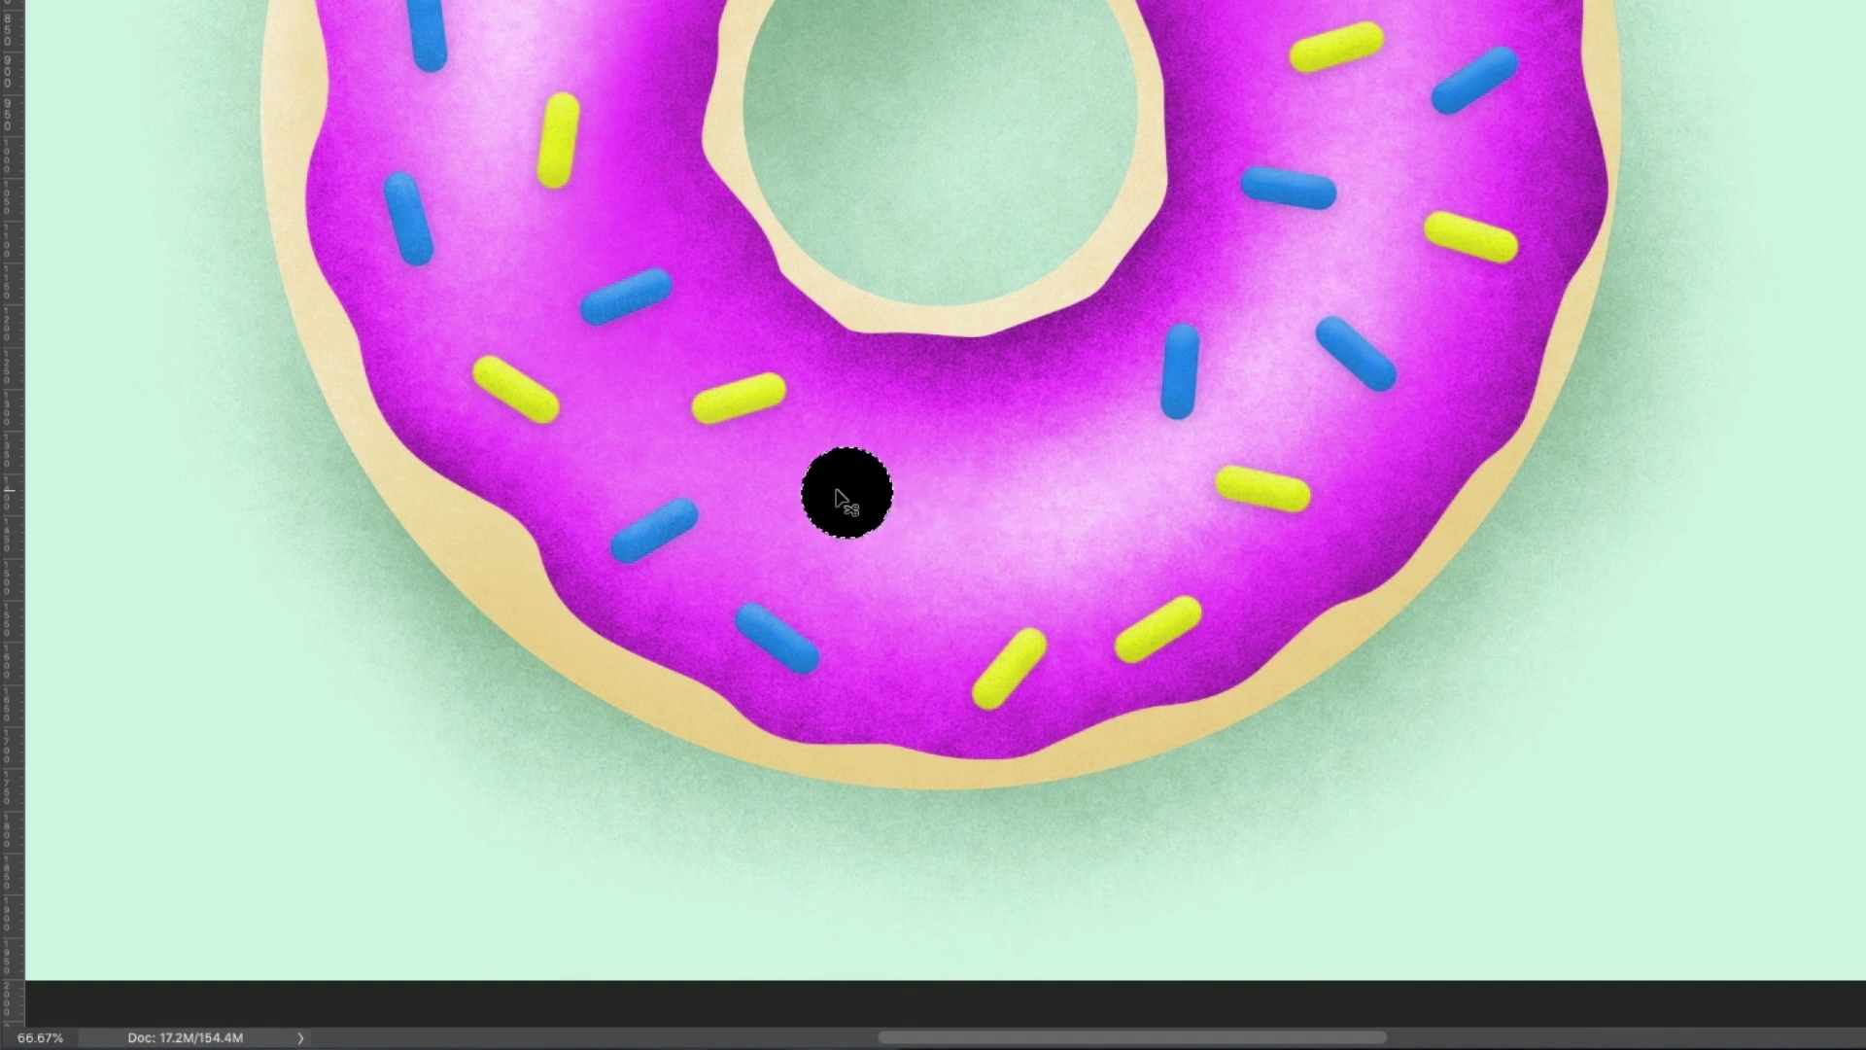
Add a small white circle as a highlight in the eye's upper left and clear the selection.
{"action": "left_click_drag", "start_coordinate": [817, 468], "coordinate": [843, 491]}
{"action": "key", "text": "alt+BackSpace"}
{"action": "key", "text": "super+d"}
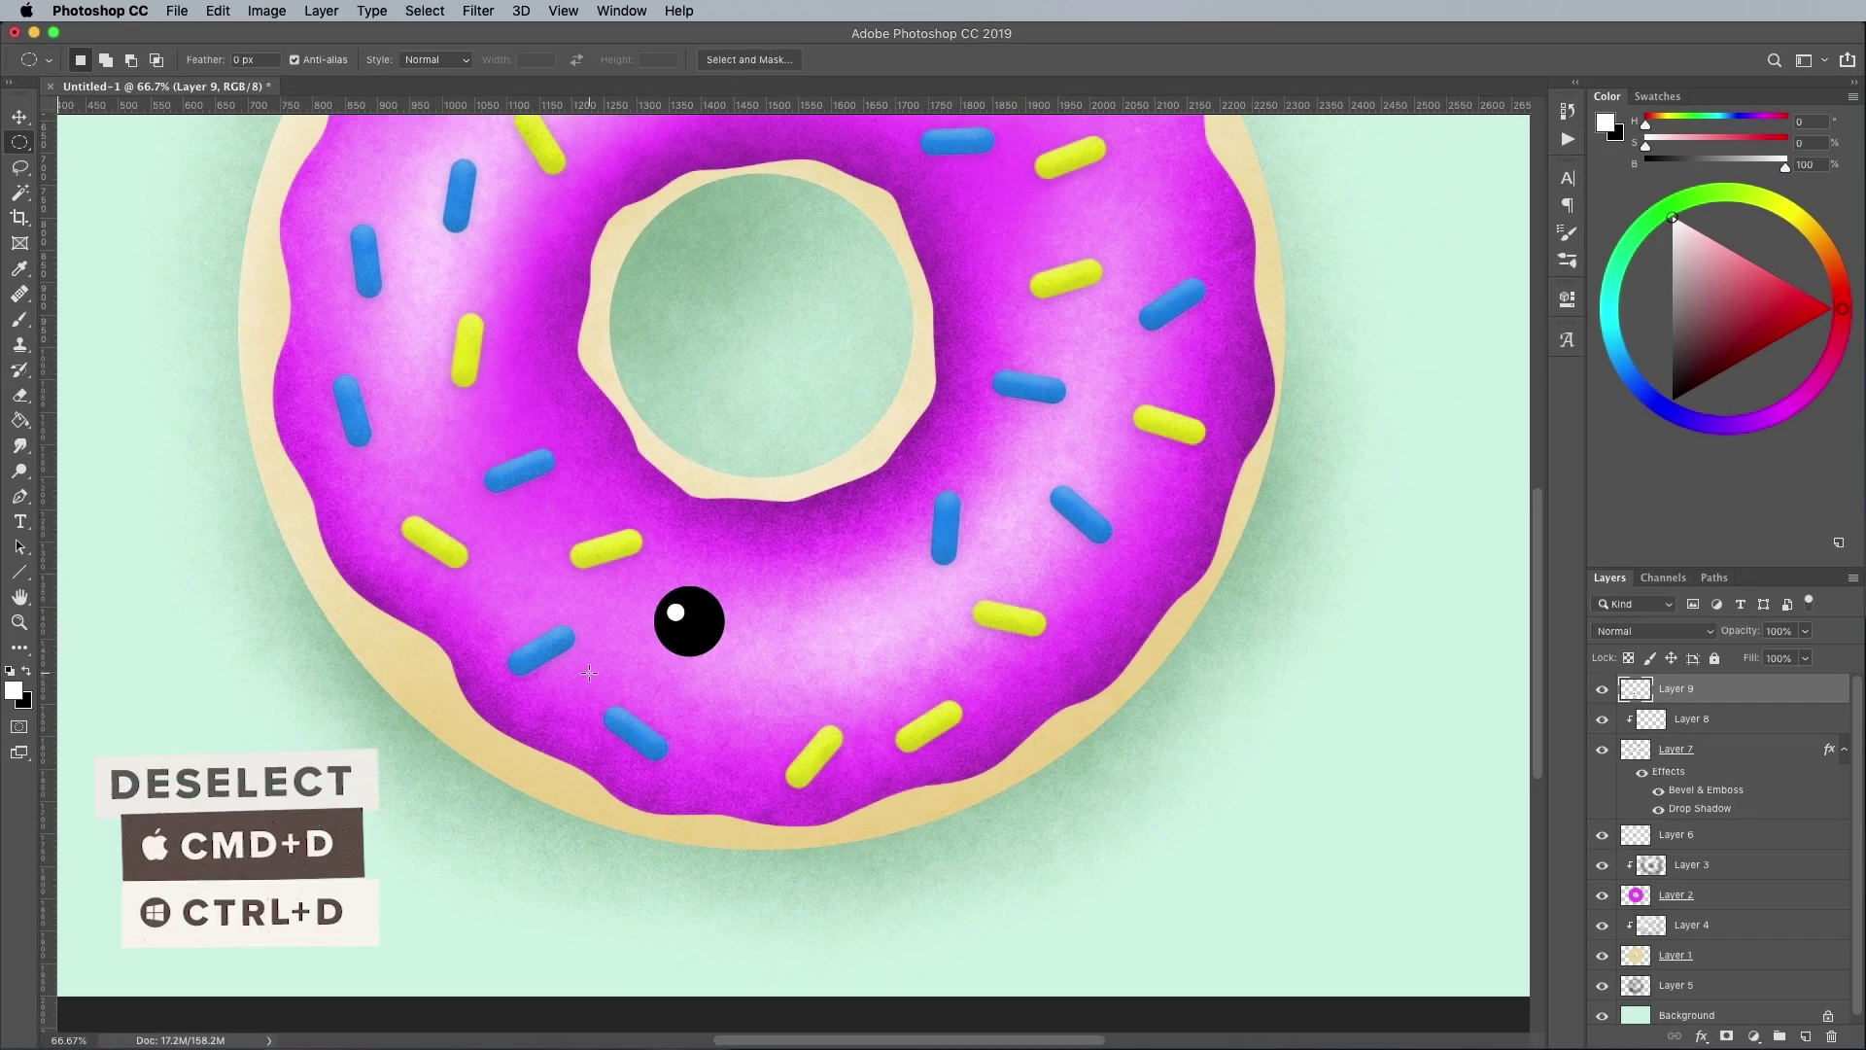
Duplicate the eye horizontally to the right, merge the copy down into the eye layer, and nudge both eyes upward.
{"action": "left_click", "coordinate": [21, 121]}
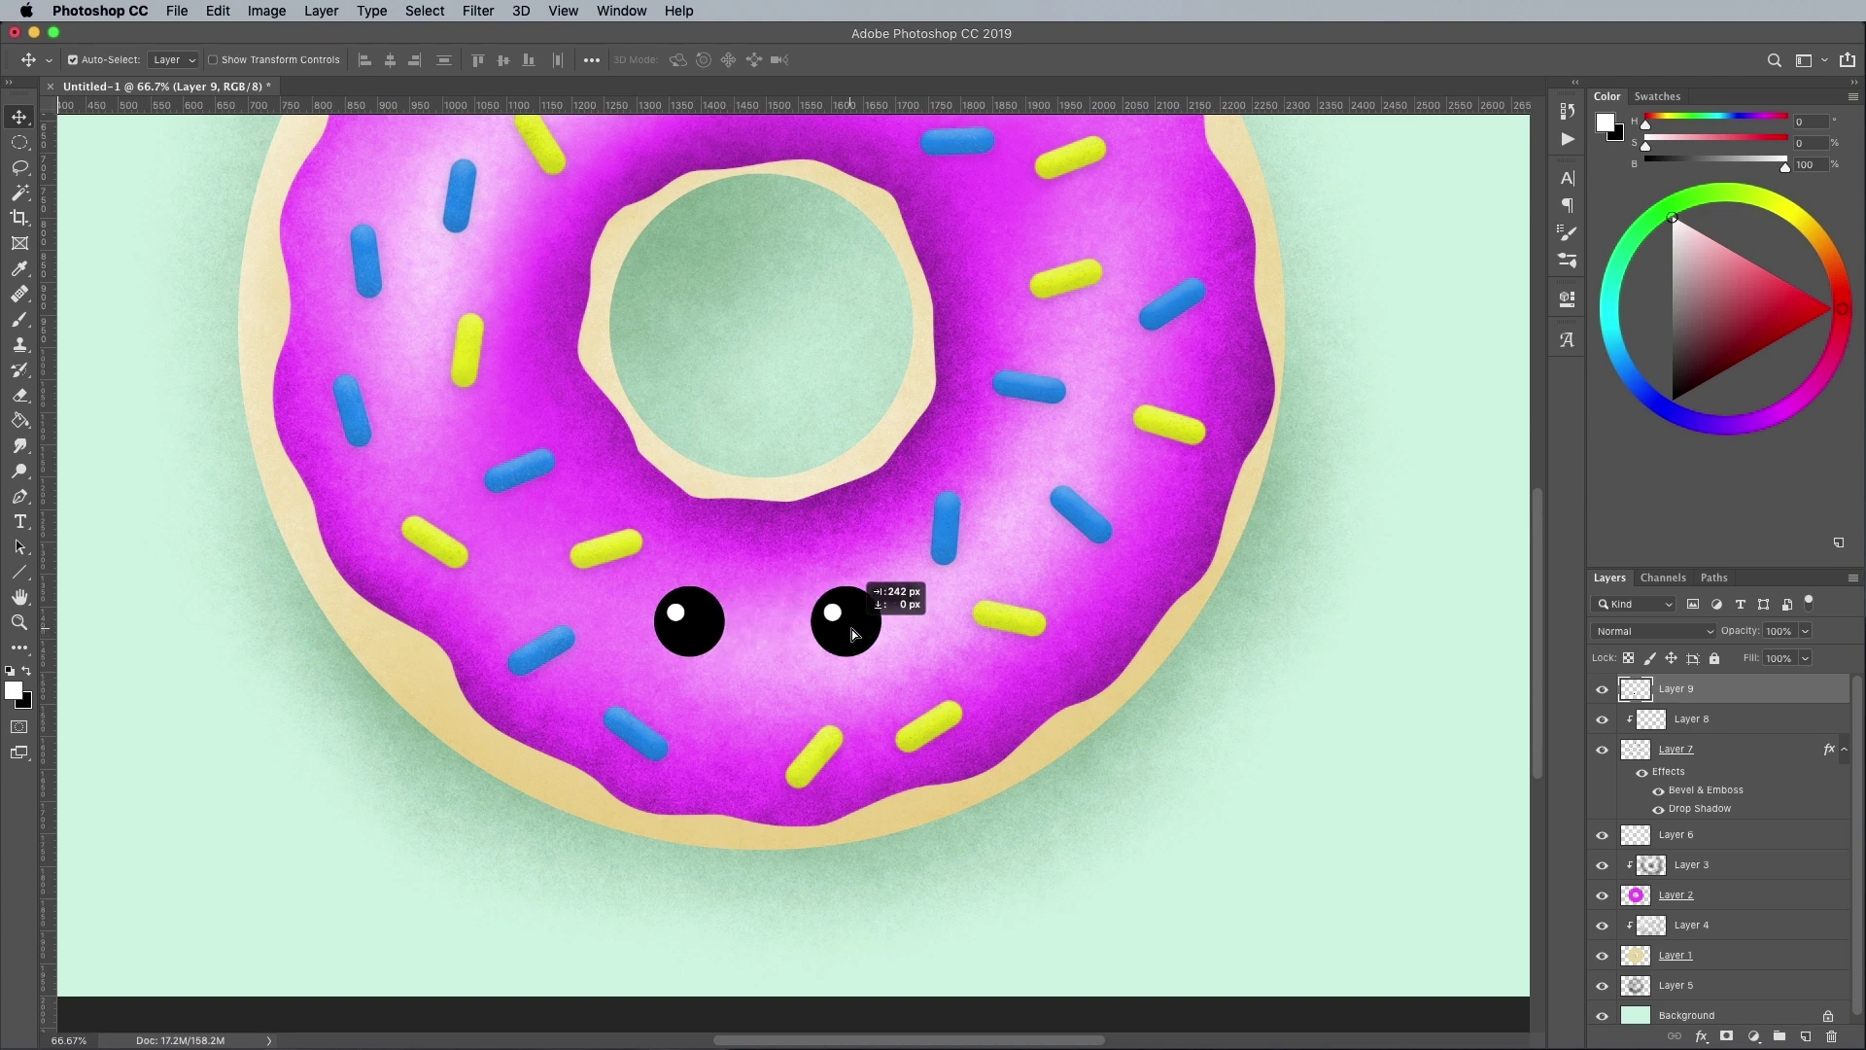
{"action": "left_click_drag", "start_coordinate": [852, 628], "coordinate": [877, 628]}
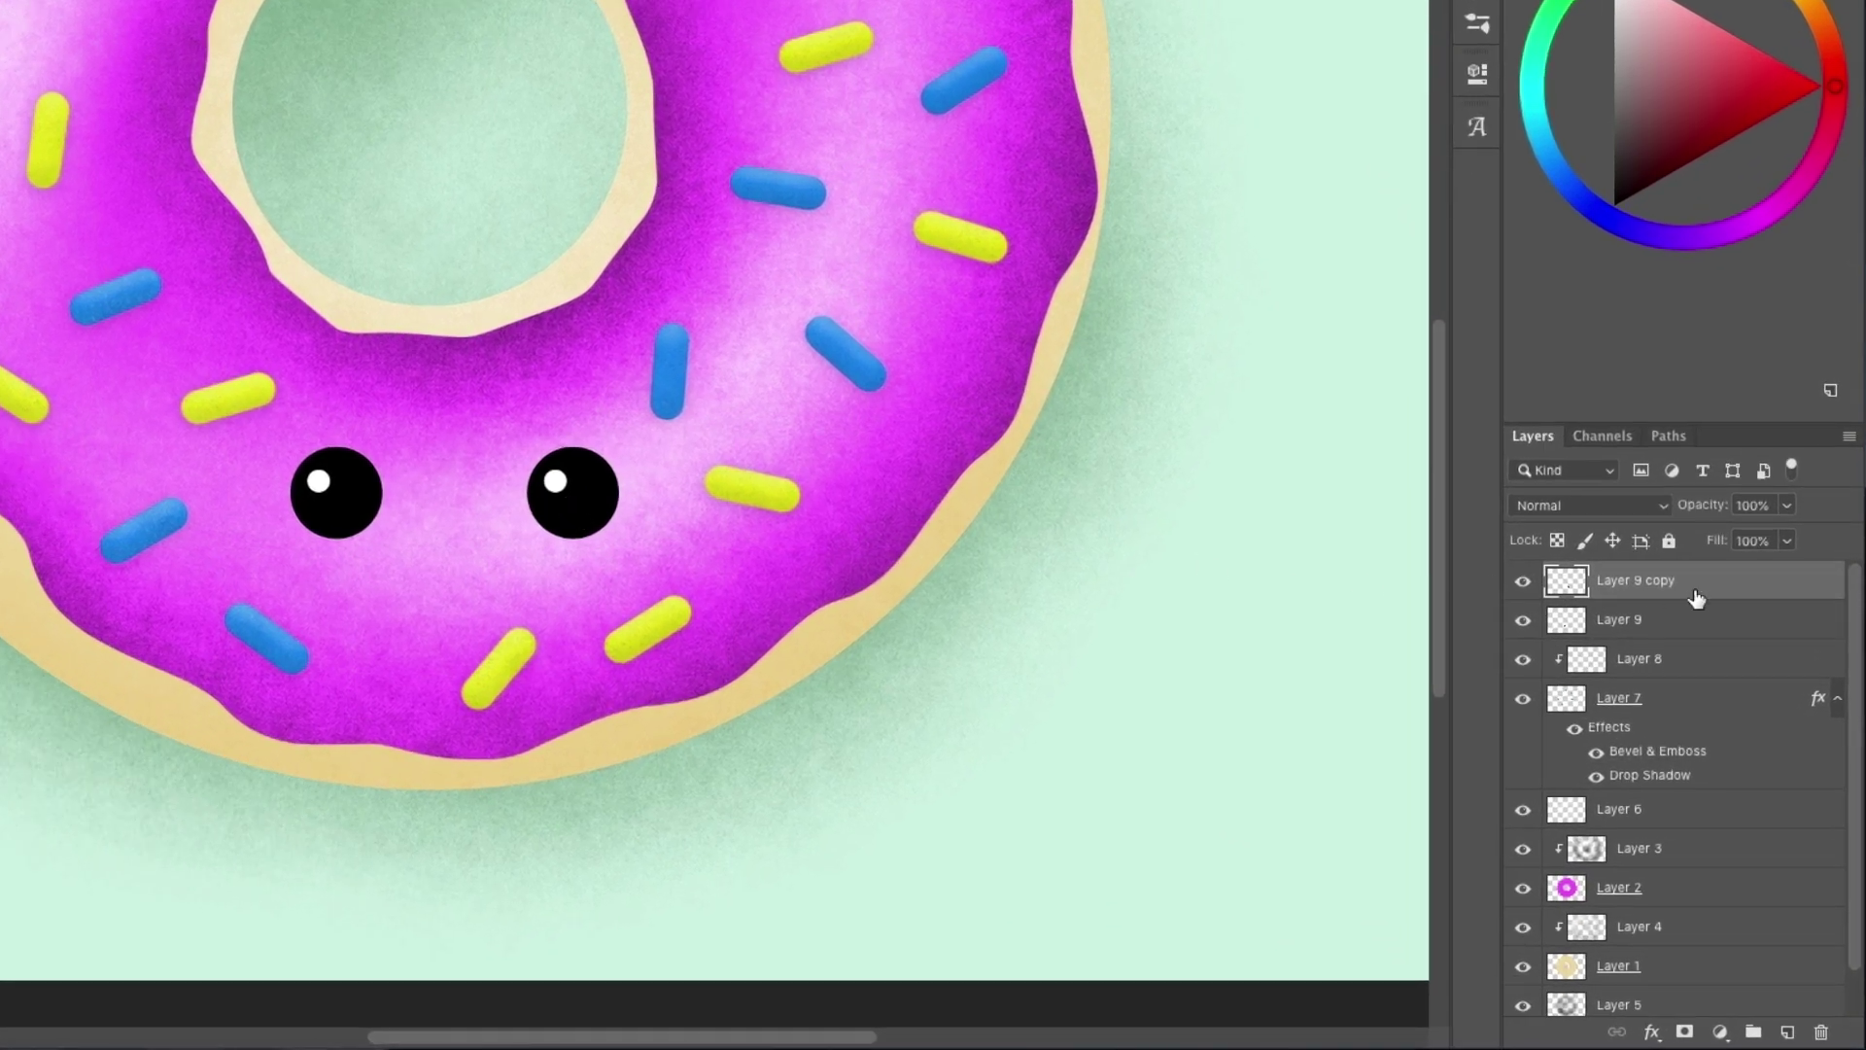
{"action": "right_click", "coordinate": [1711, 581]}
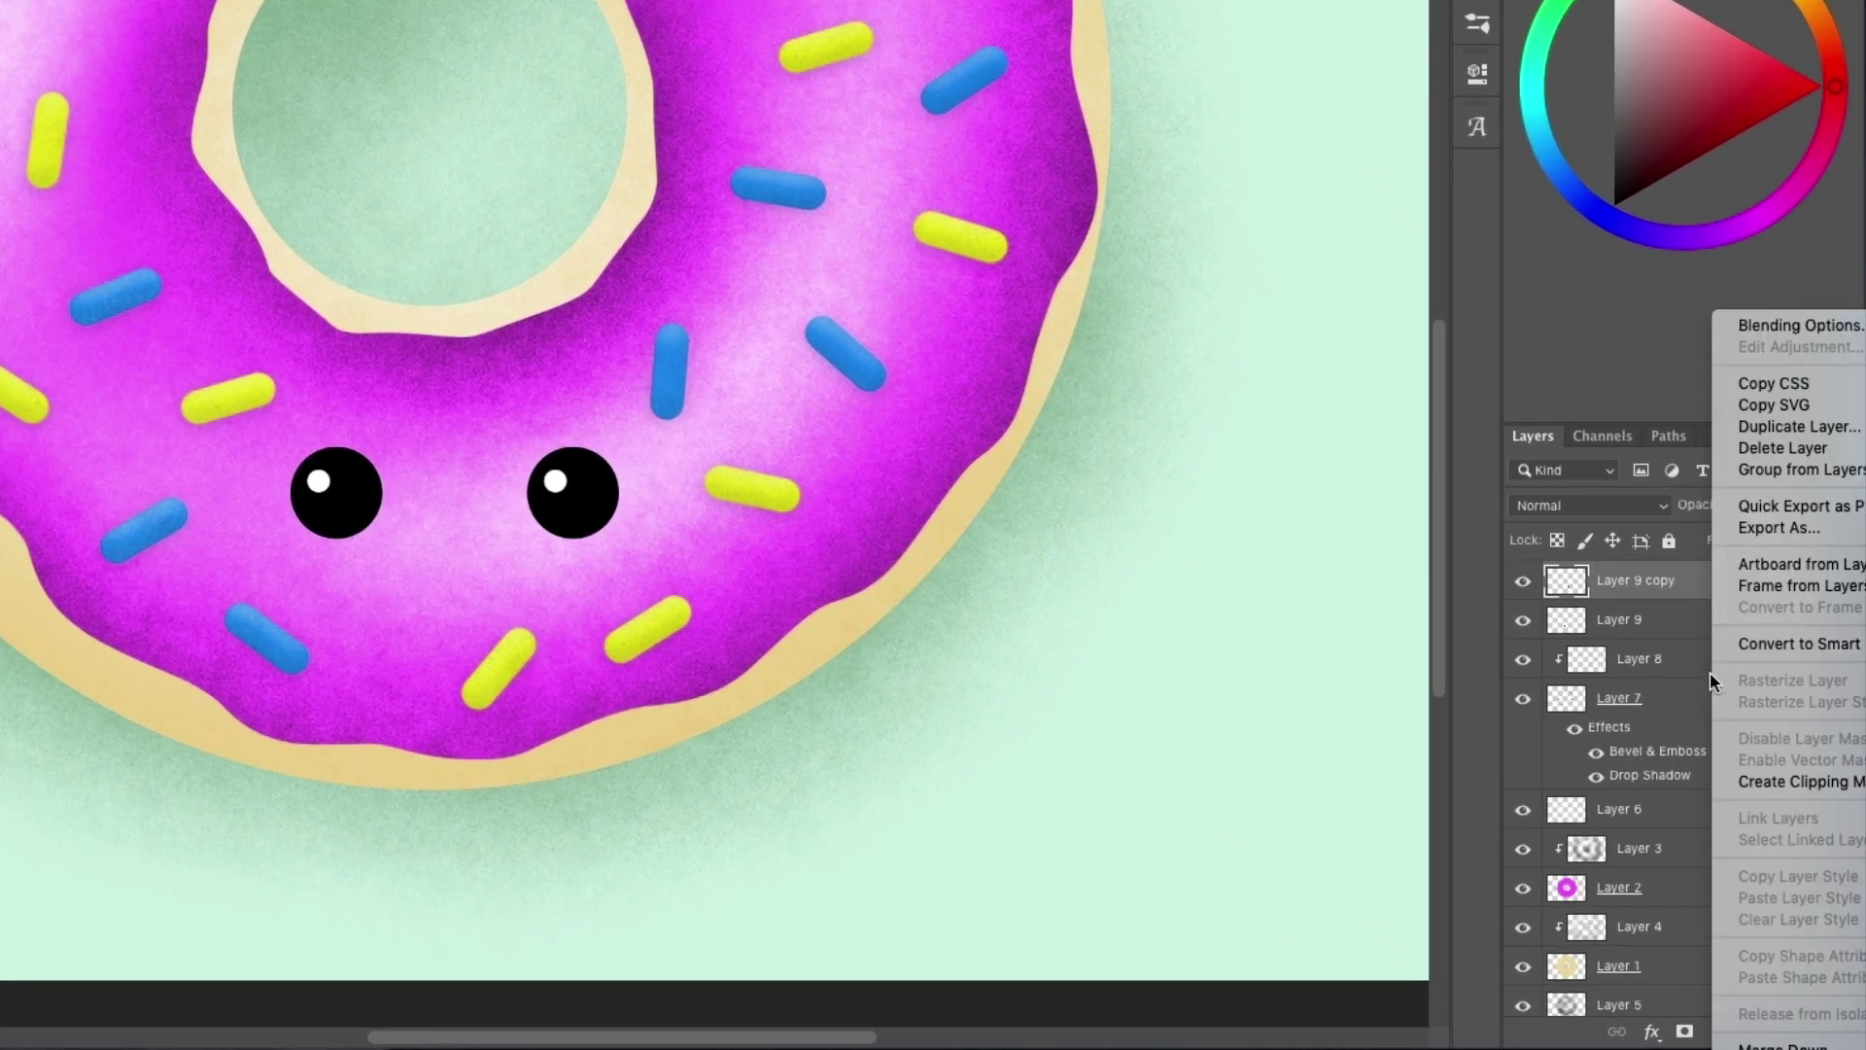
{"action": "left_click", "coordinate": [1779, 1045]}
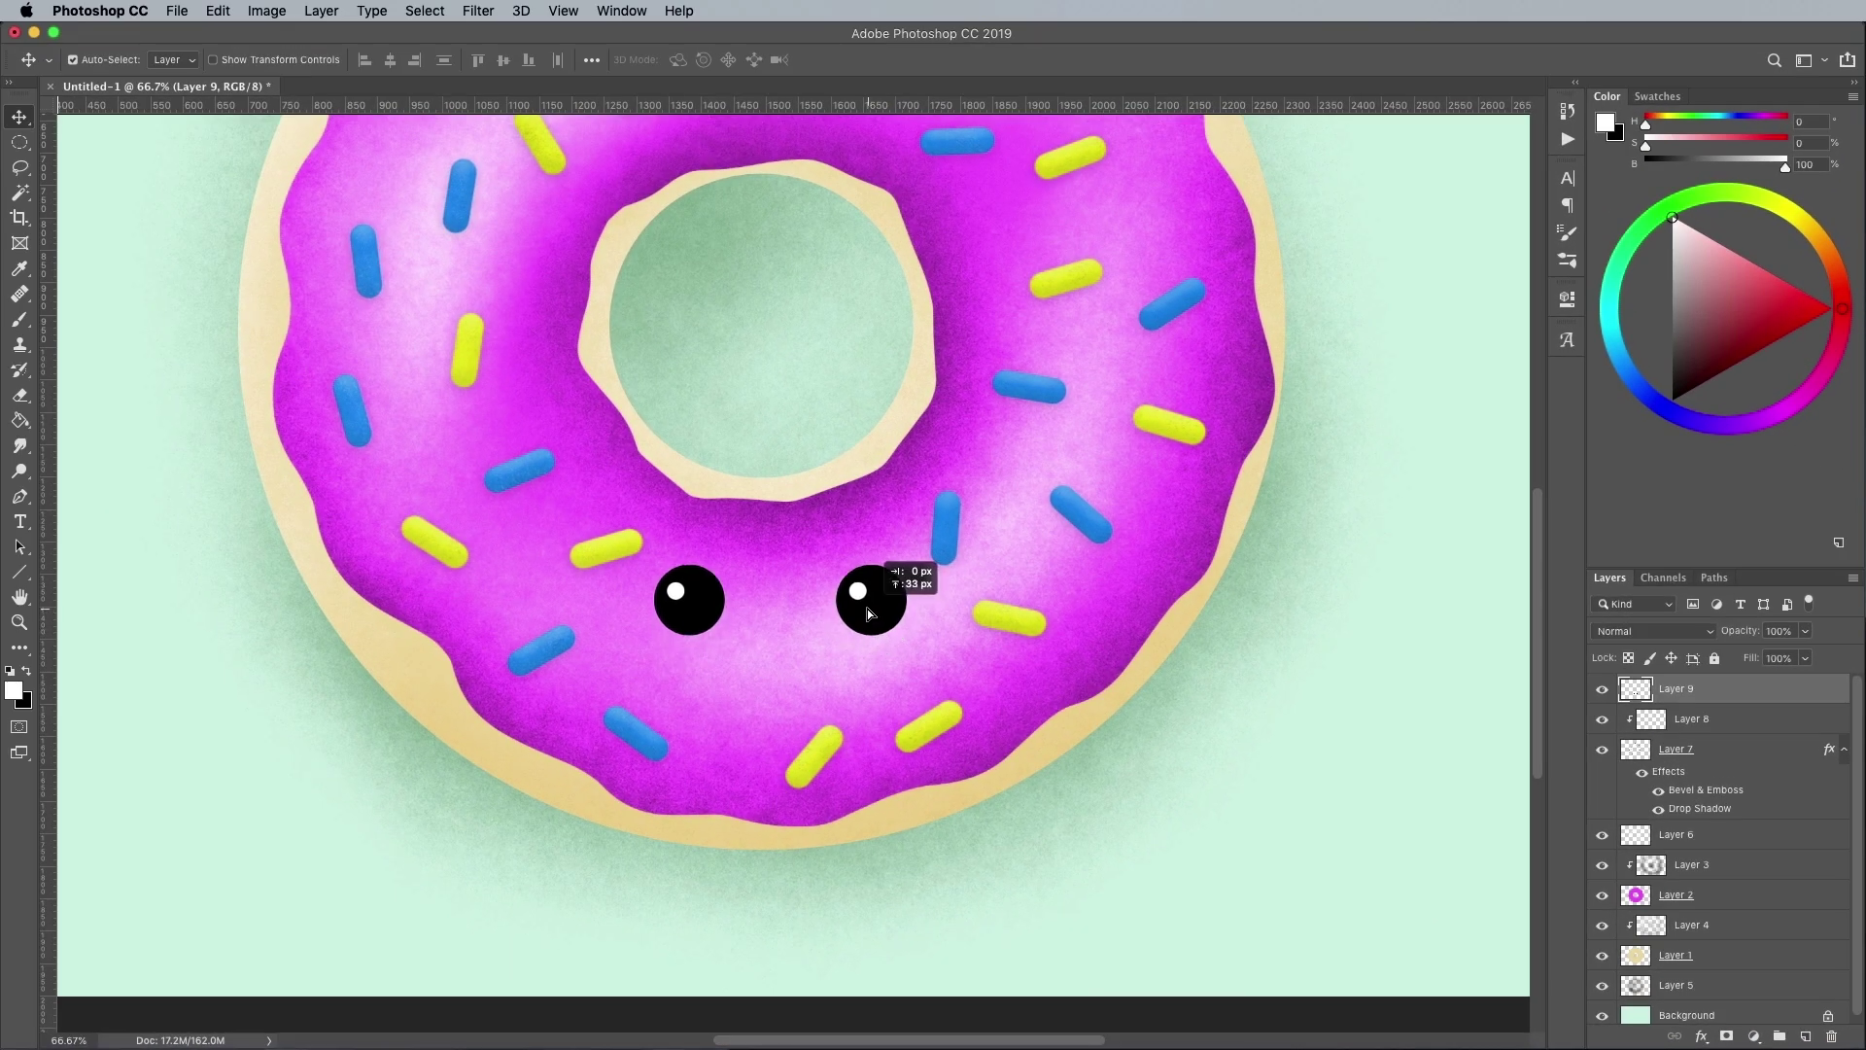
{"action": "left_click_drag", "start_coordinate": [868, 612], "coordinate": [870, 614]}
Draw a circular selection below and between the eyes, subtract its upper half, and fill the remaining half-circle with black as a mouth.
{"action": "left_click", "coordinate": [21, 144]}
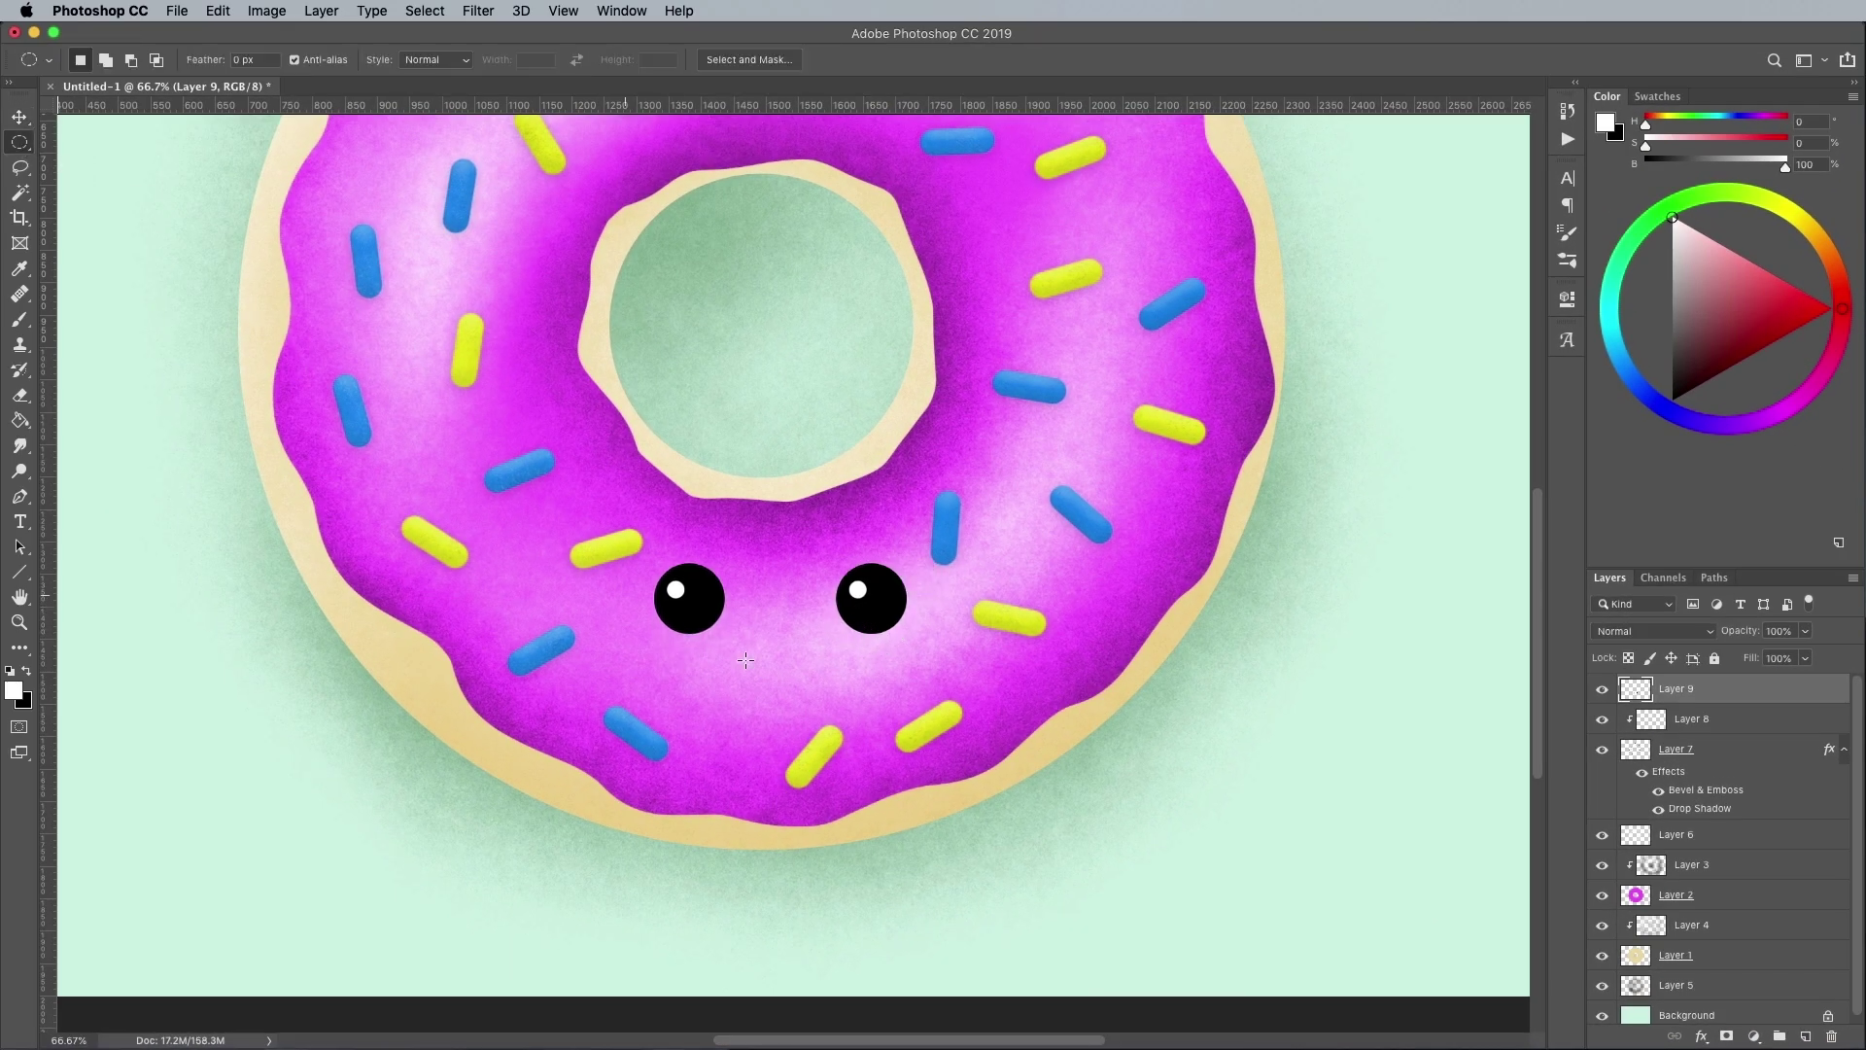
{"action": "left_click_drag", "start_coordinate": [754, 667], "coordinate": [824, 711]}
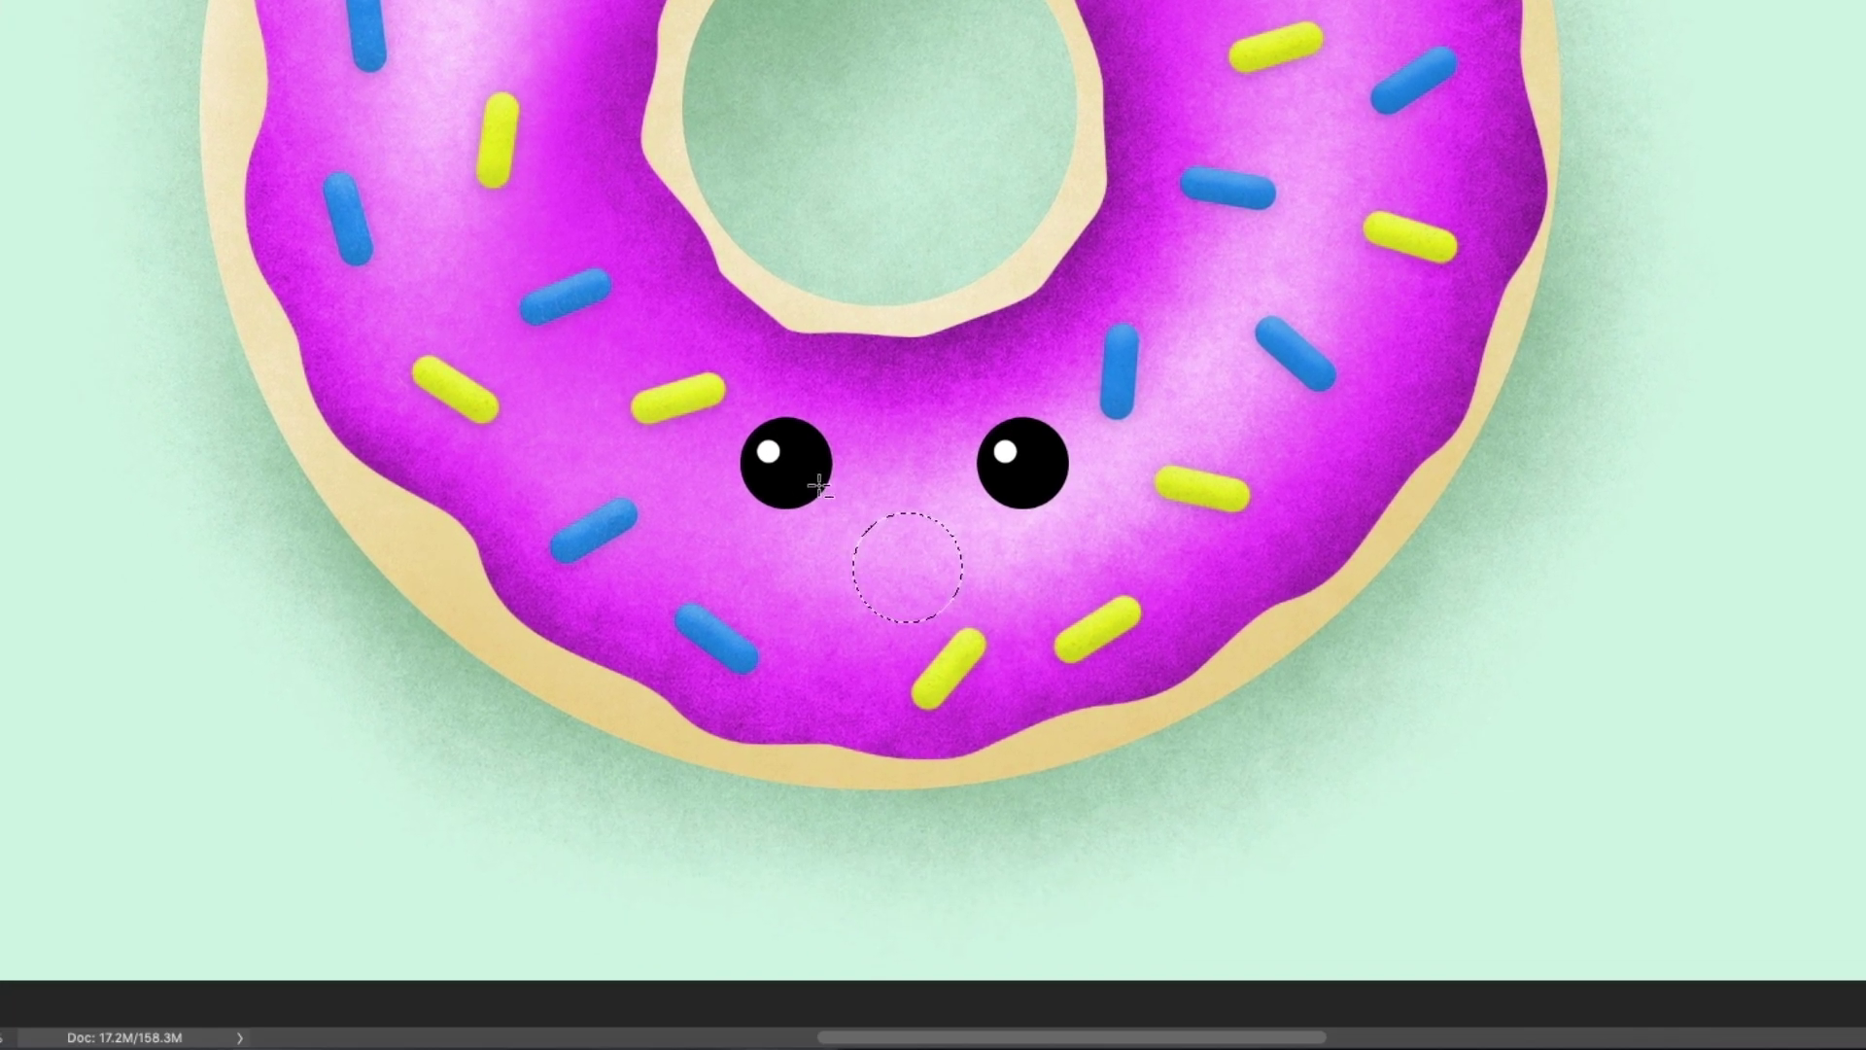
{"action": "left_click_drag", "start_coordinate": [800, 470], "coordinate": [1001, 565]}
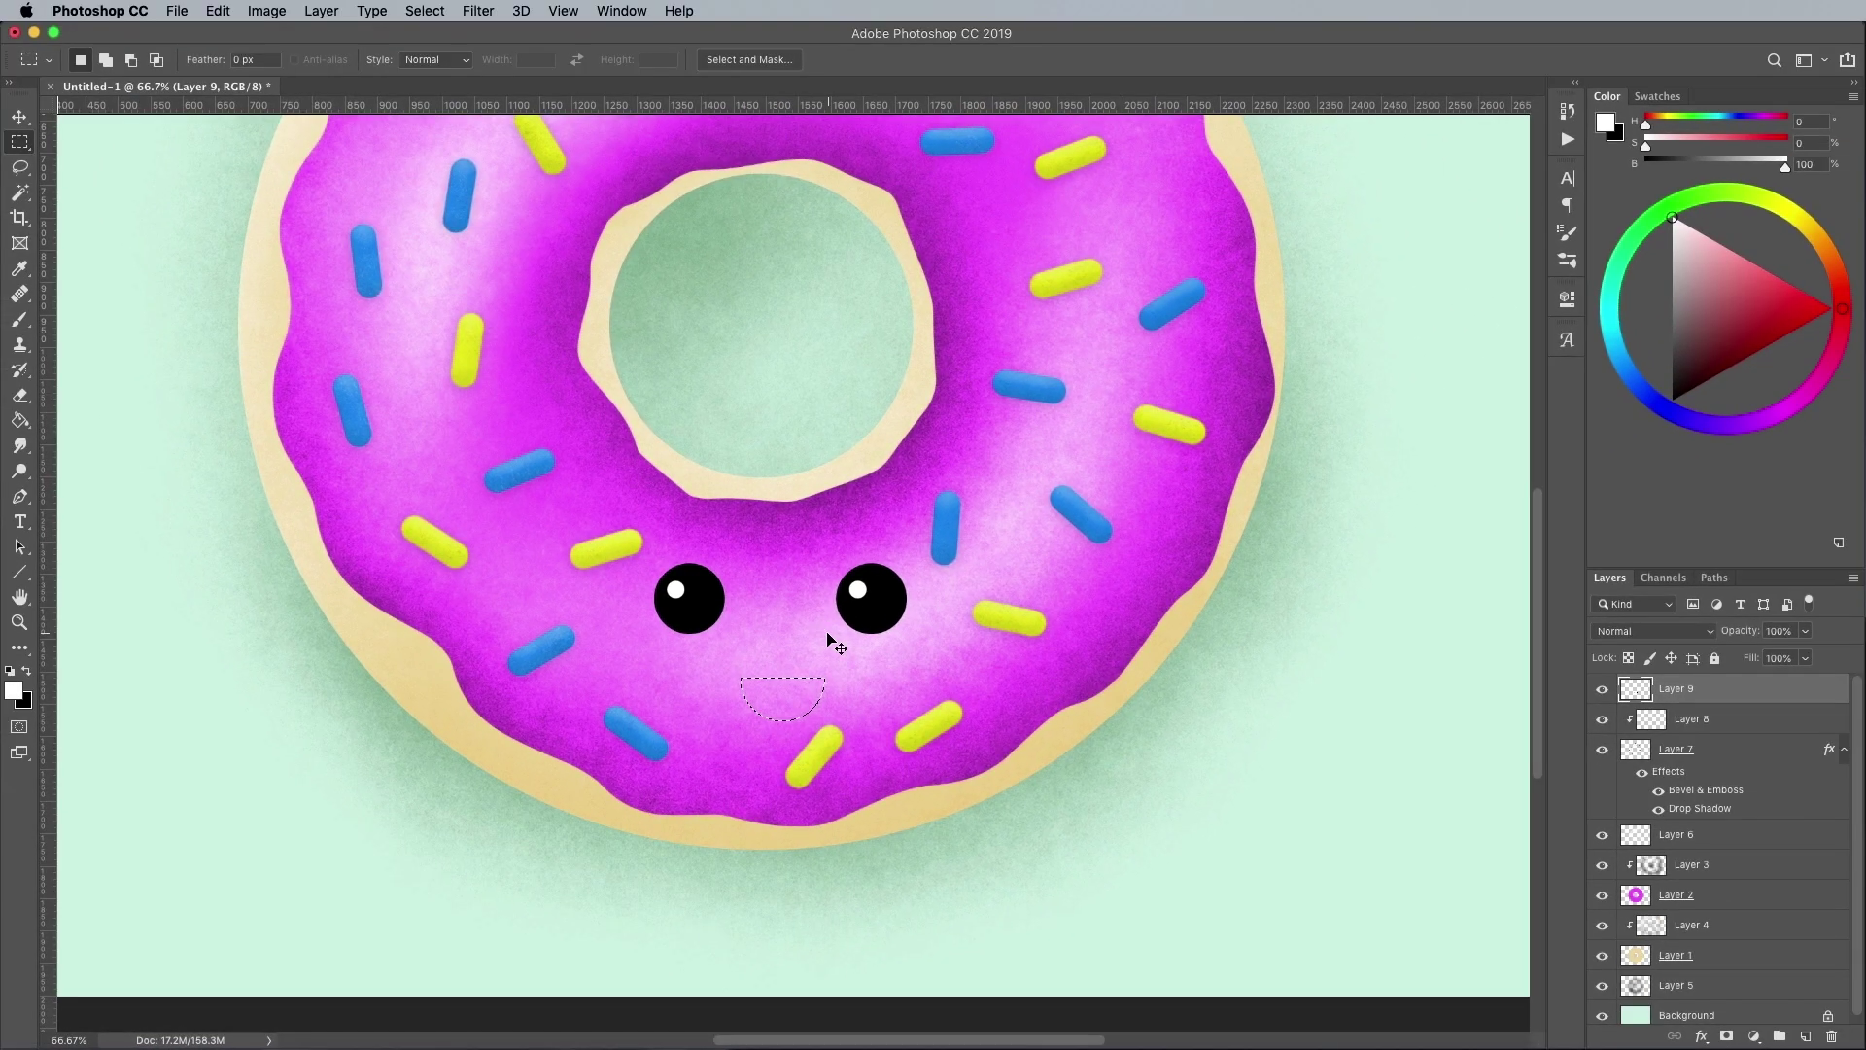
{"action": "key", "text": "super+BackSpace"}
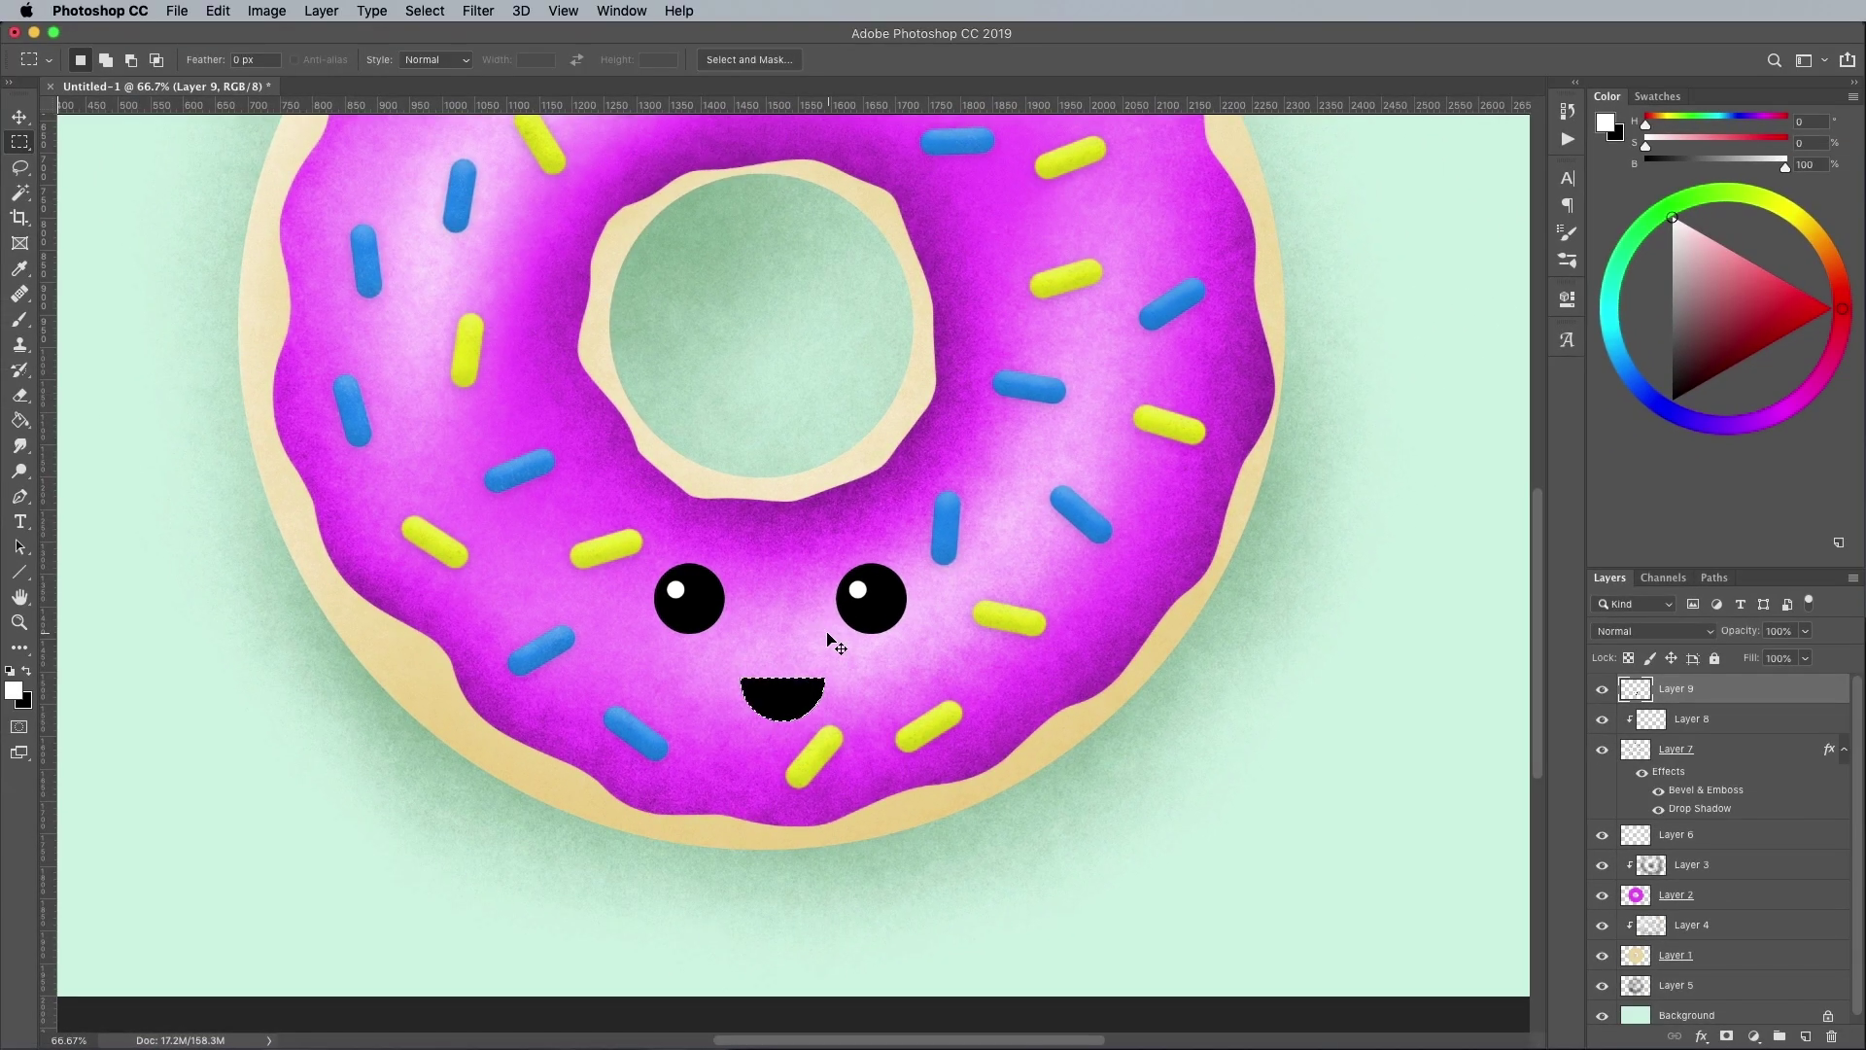
Paint a red tongue inside the lower part of the mouth with a 100 px round brush, then clear the selection.
{"action": "left_click", "coordinate": [21, 320]}
{"action": "left_click", "coordinate": [83, 64]}
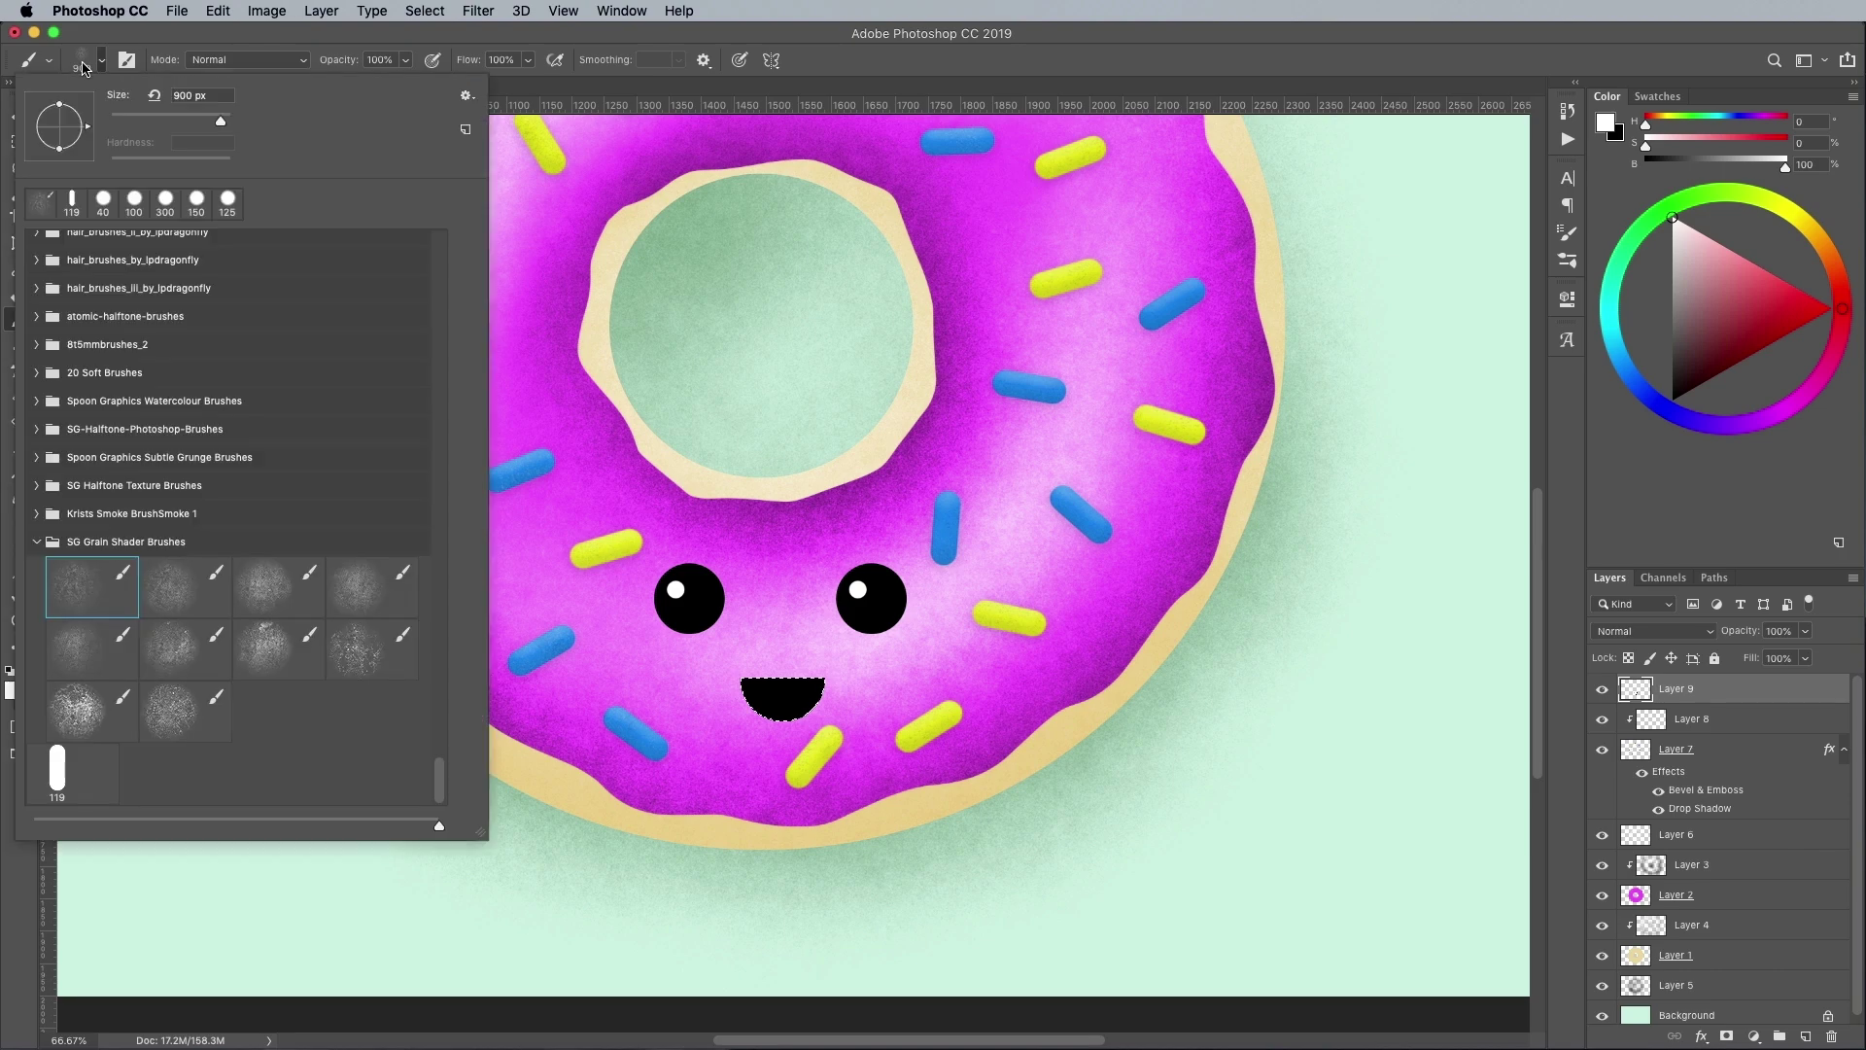
{"action": "left_click", "coordinate": [135, 206]}
{"action": "left_click", "coordinate": [817, 61]}
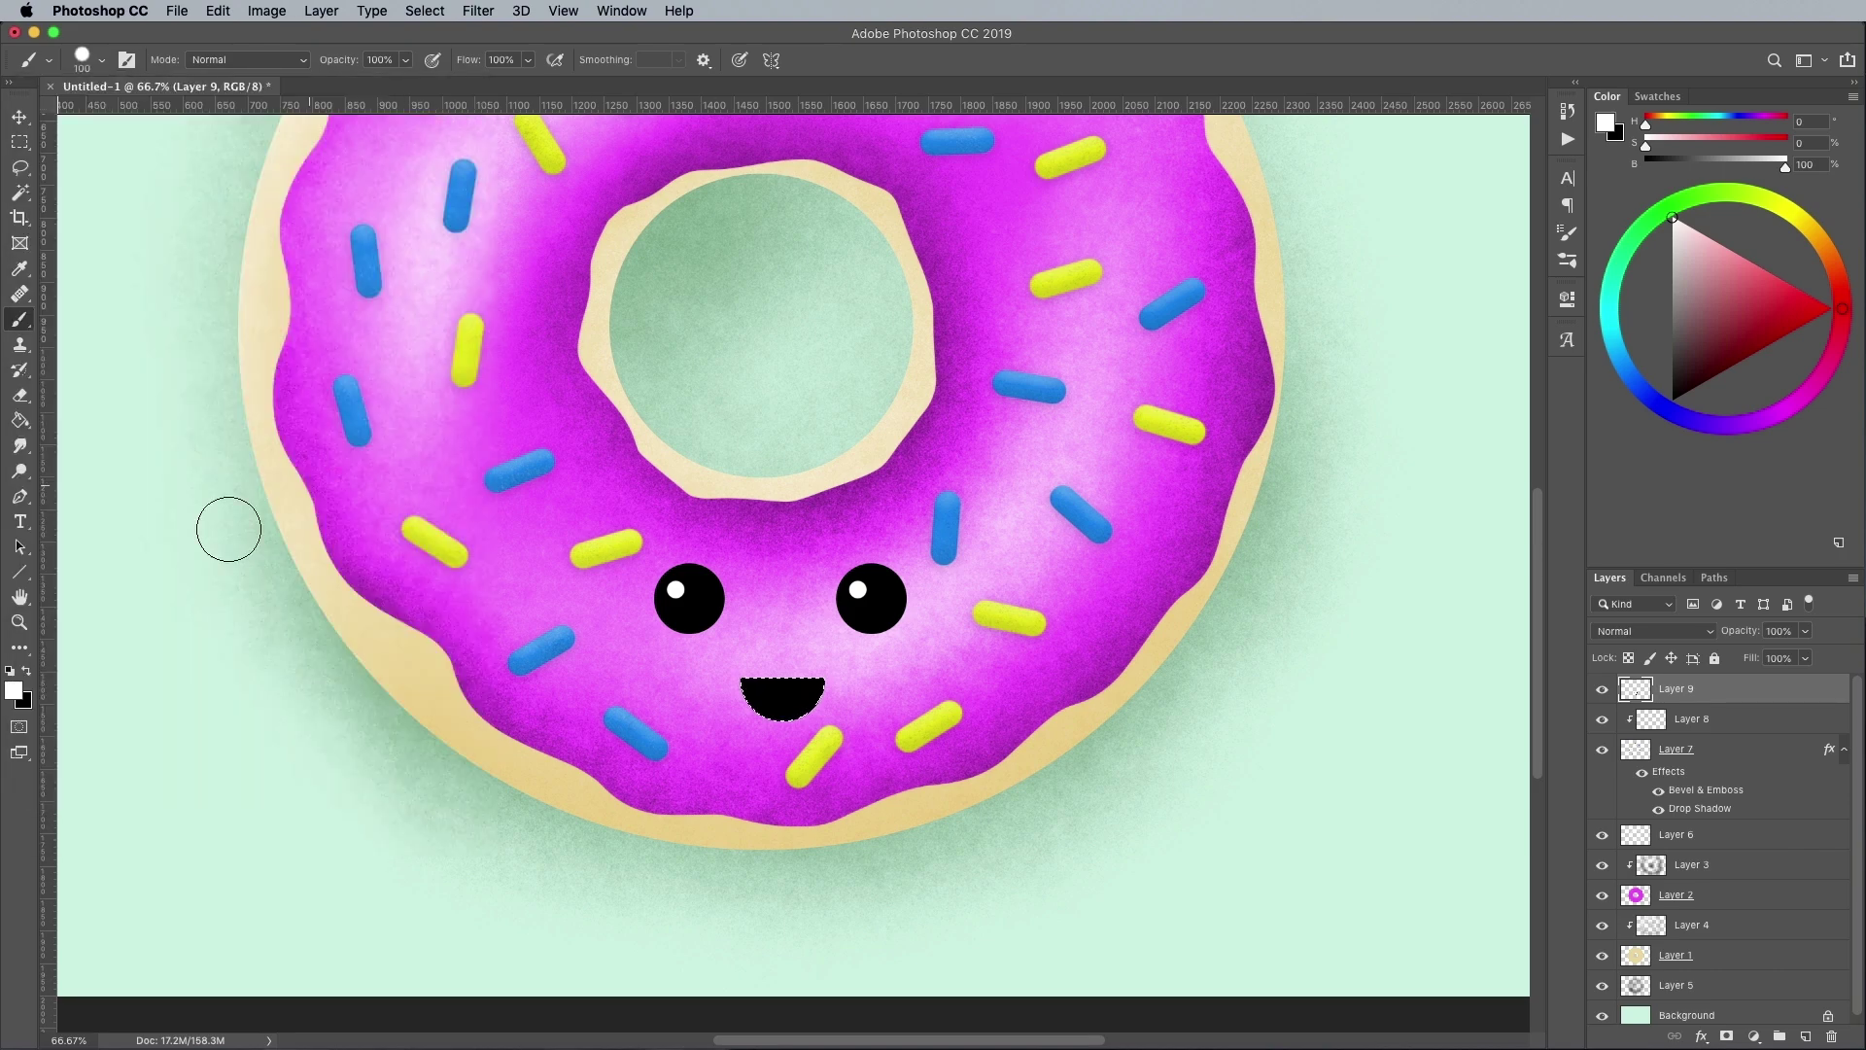
{"action": "left_click", "coordinate": [14, 690]}
{"action": "left_click", "coordinate": [908, 396]}
{"action": "left_click", "coordinate": [1074, 398]}
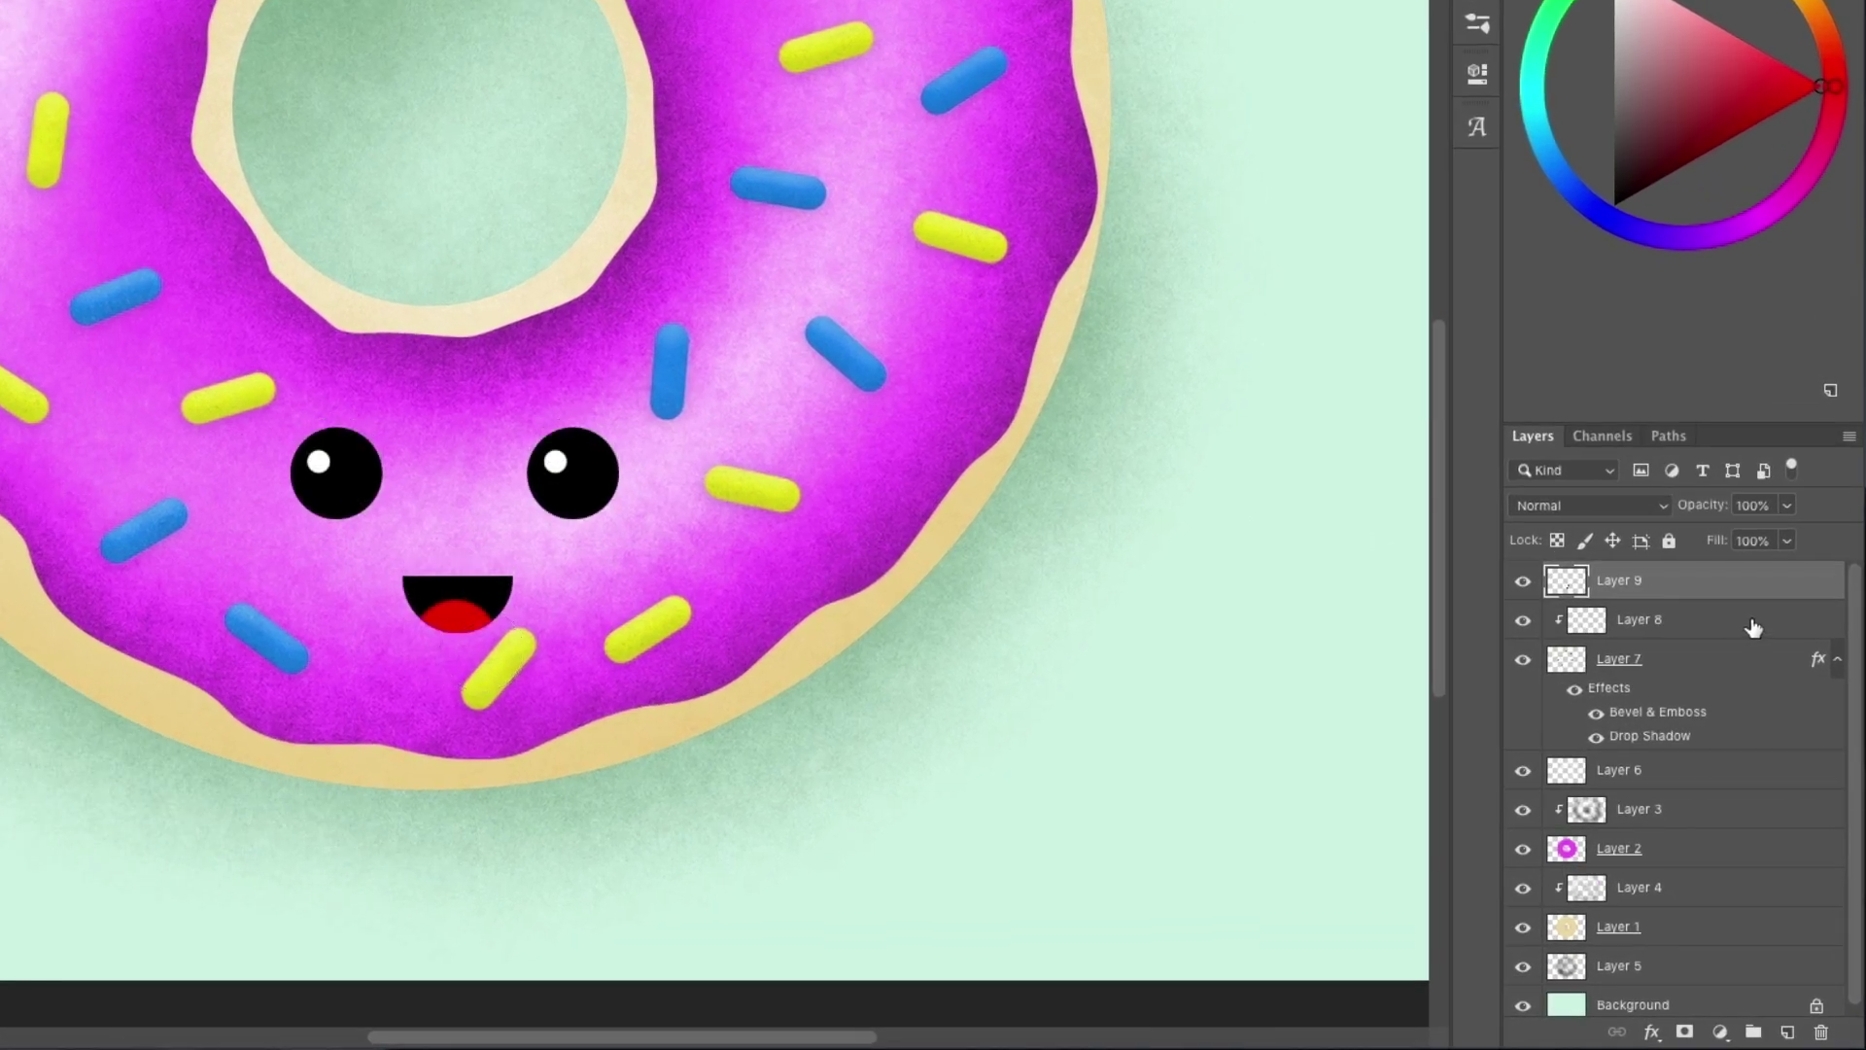
Add a new layer directly beneath the face layer, Layer 9, and set its blend mode to Overlay.
{"action": "left_click", "coordinate": [1777, 724]}
{"action": "left_click", "coordinate": [1782, 1021]}
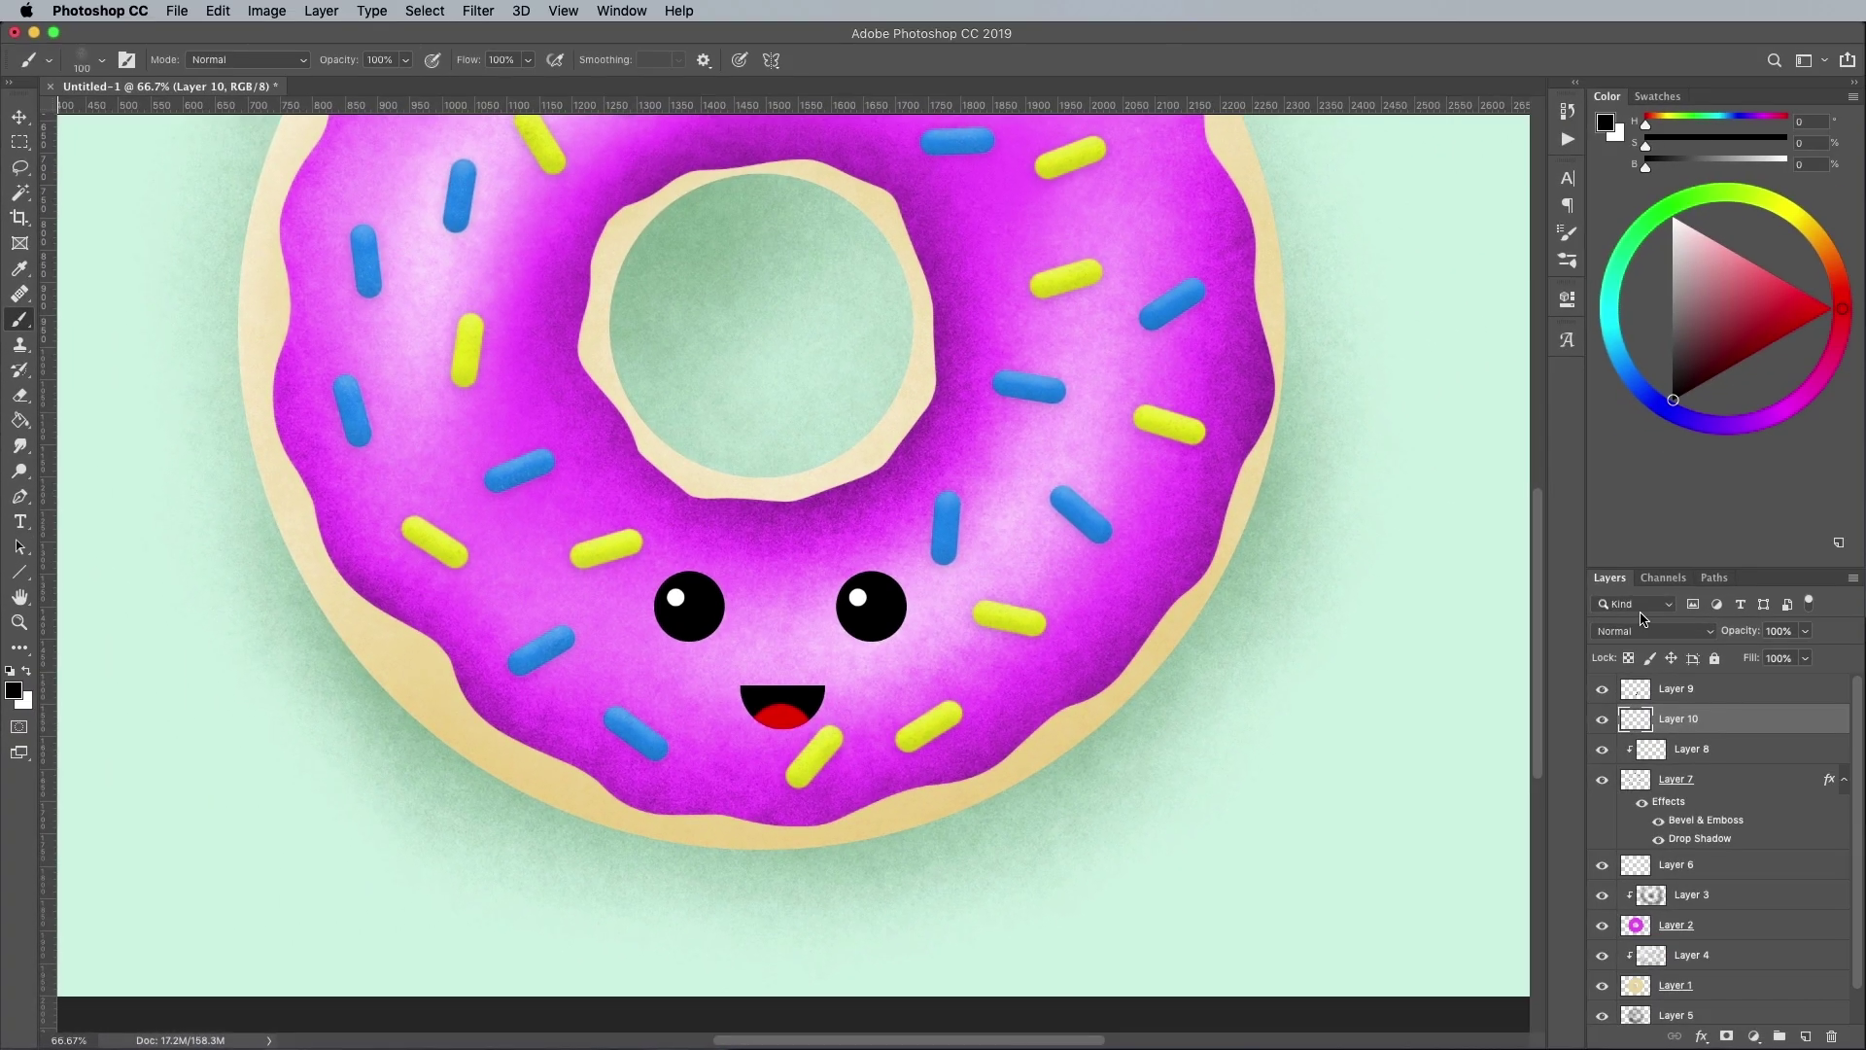
{"action": "left_click", "coordinate": [1644, 630]}
{"action": "left_click", "coordinate": [1638, 840]}
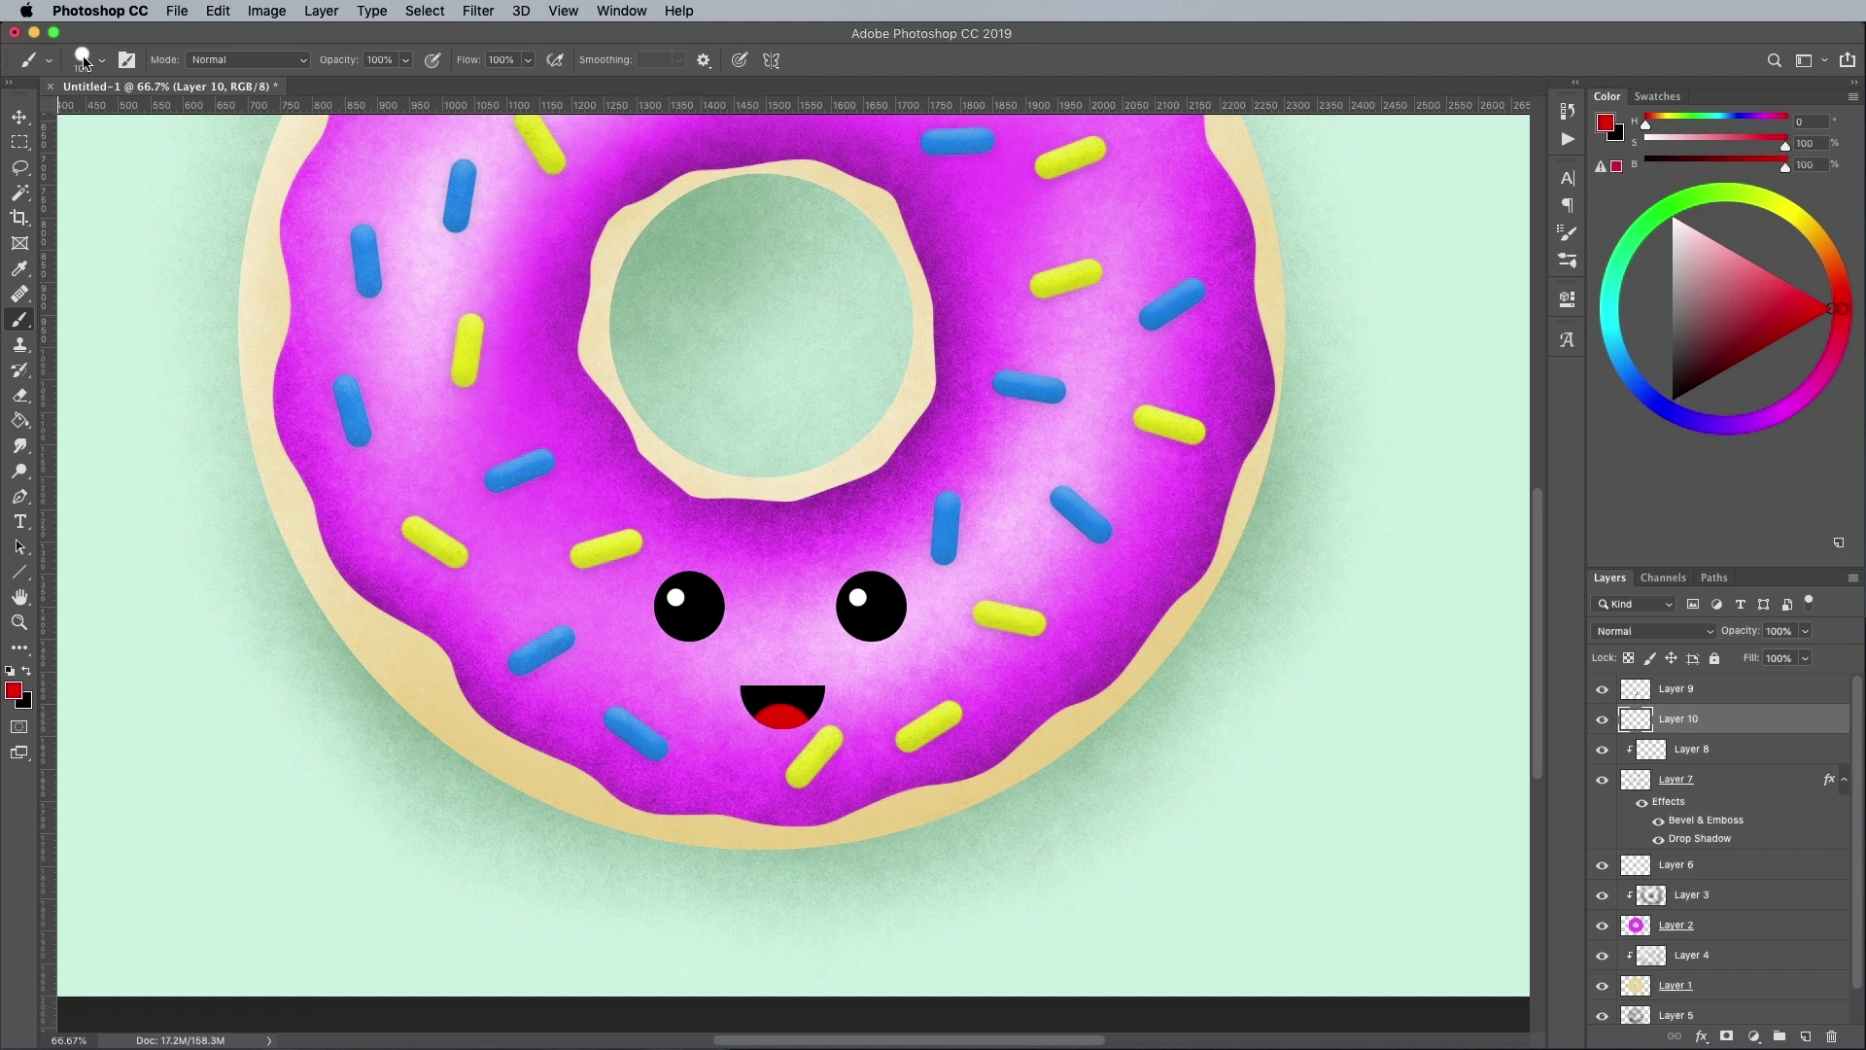
Shade around the eyes and mouth with the first SG Grain Shader brush at 60 px, alternating black shadows on the upper left and white highlights below.
{"action": "left_click", "coordinate": [101, 61]}
{"action": "left_click", "coordinate": [93, 595]}
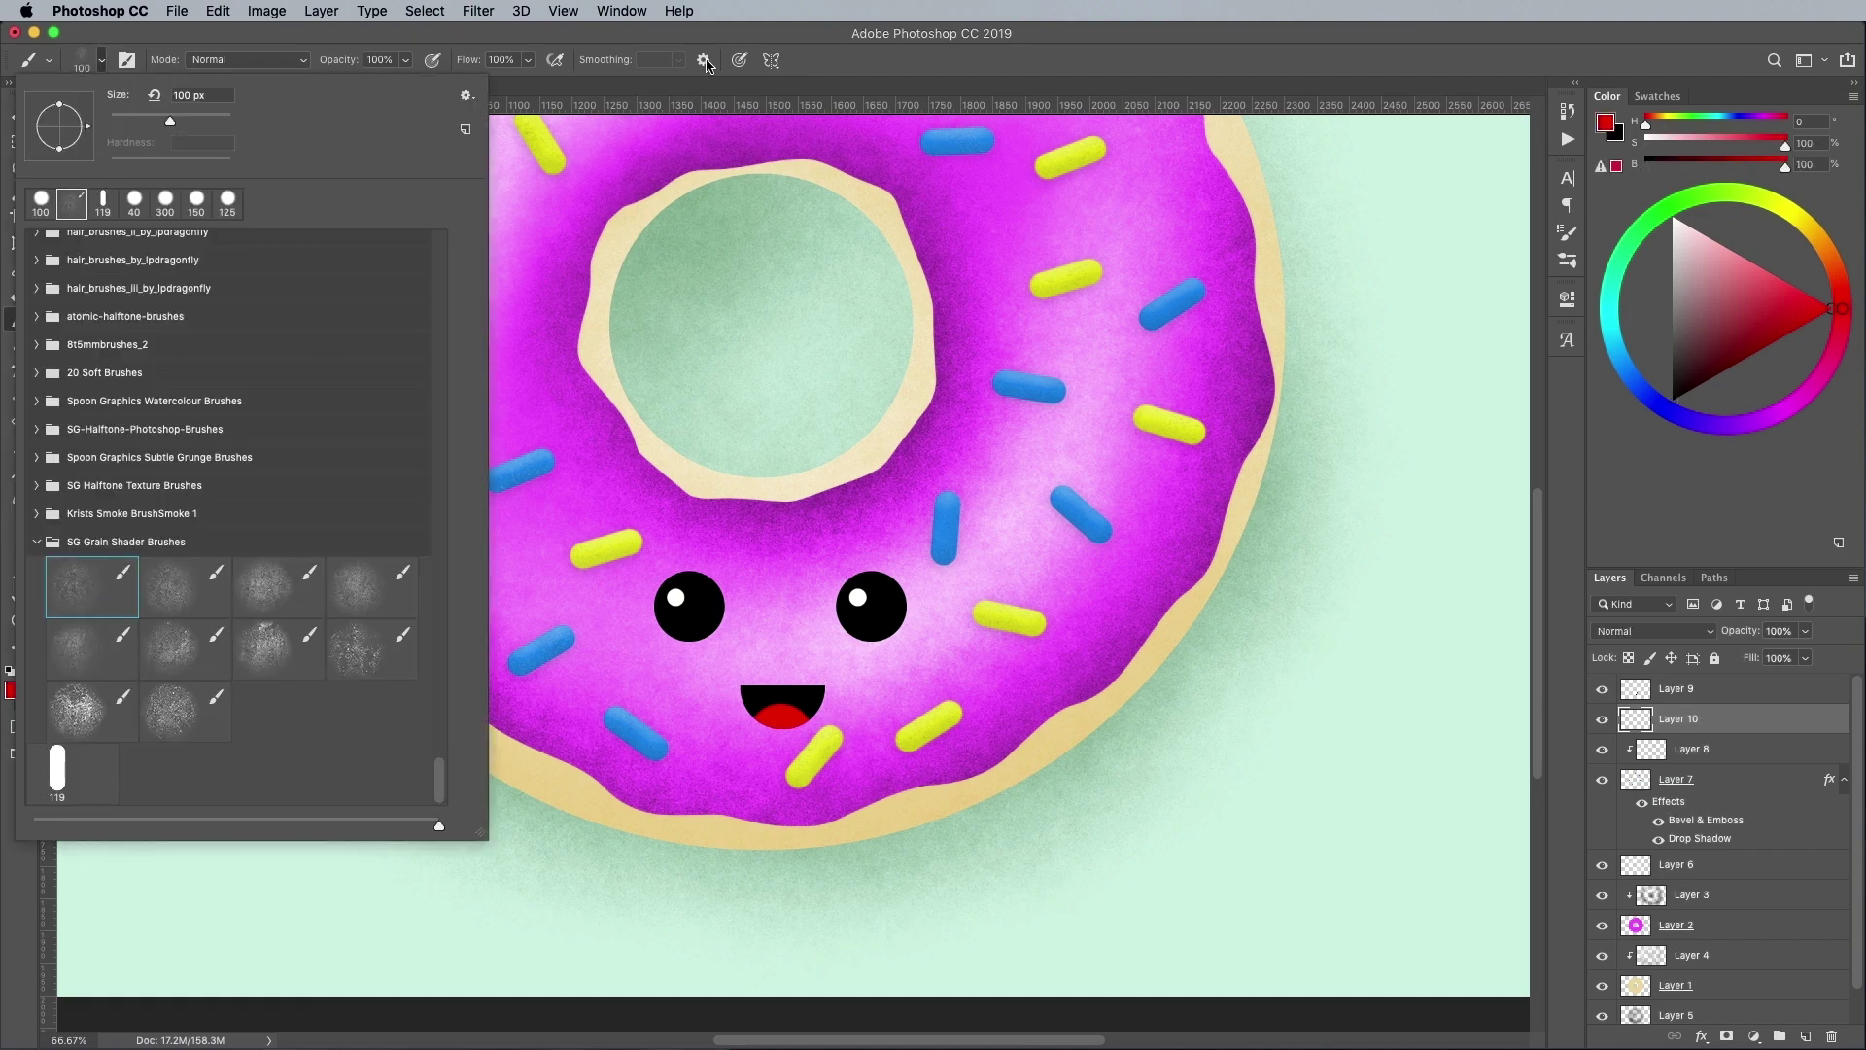
{"action": "left_click", "coordinate": [825, 44]}
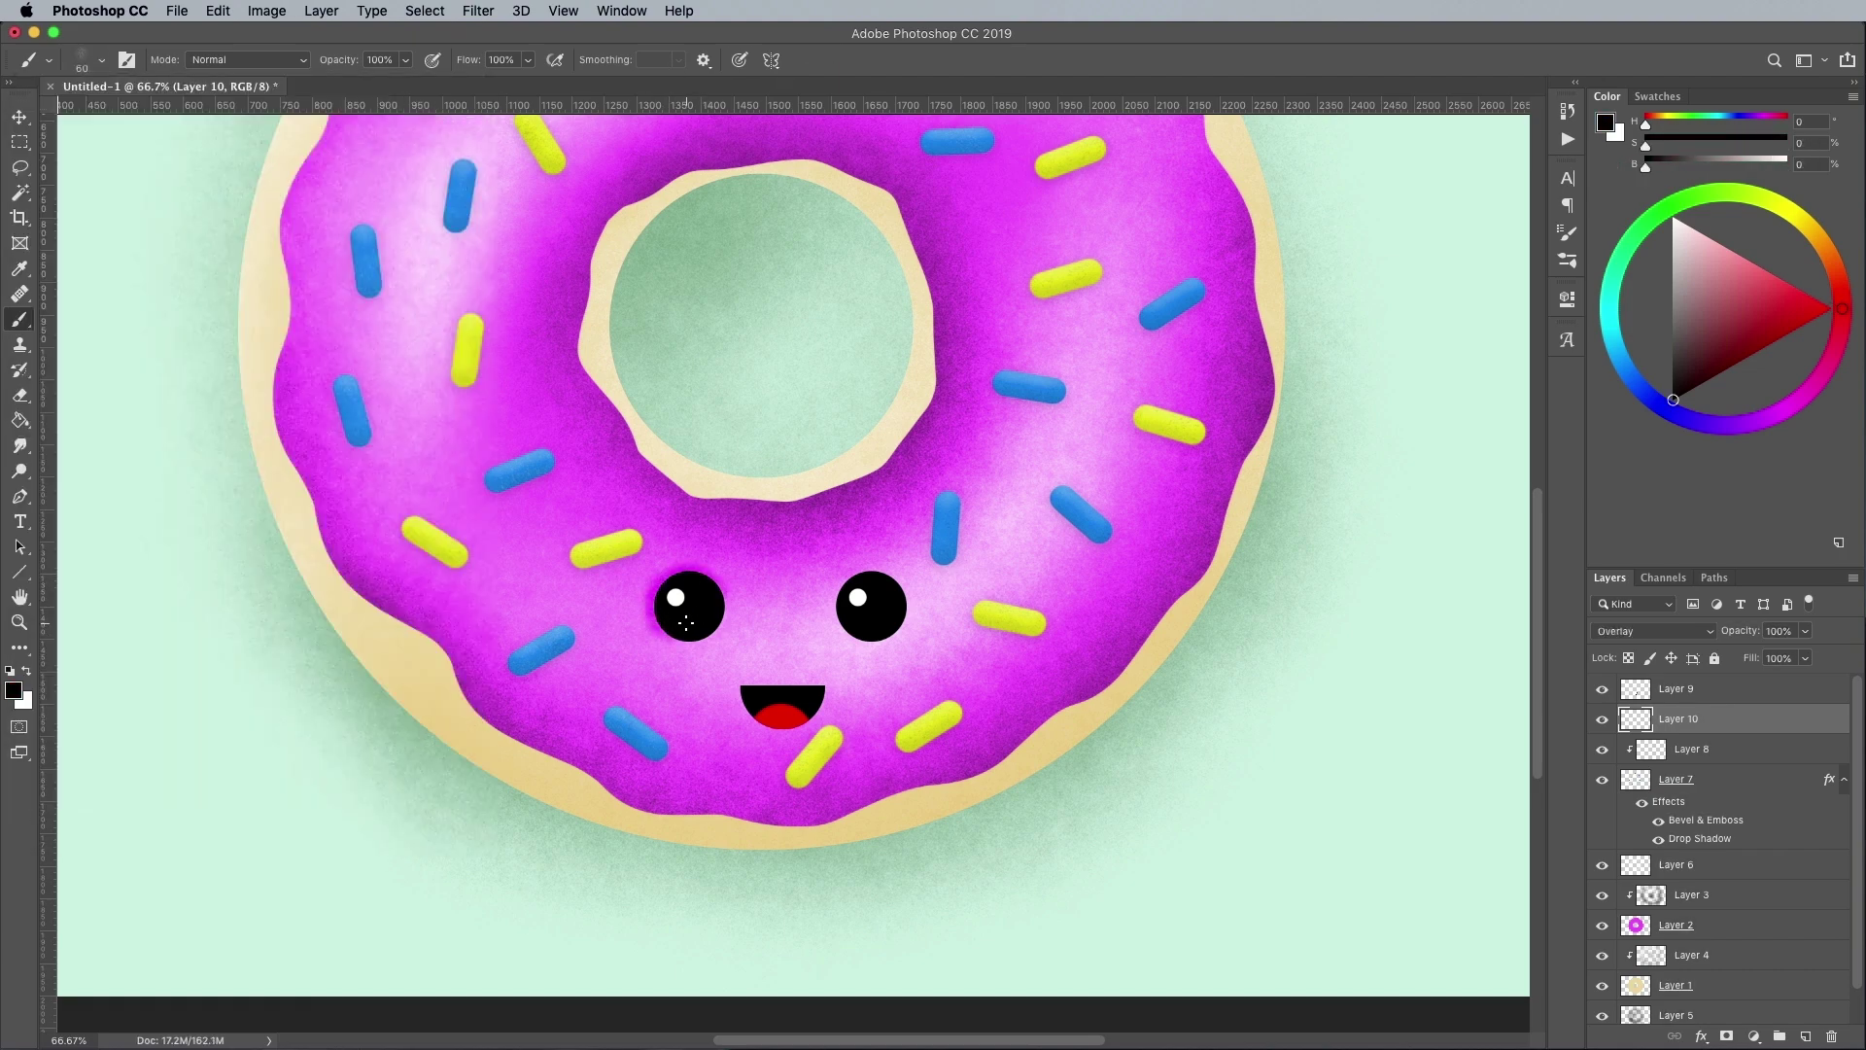
{"action": "key", "text": "x"}
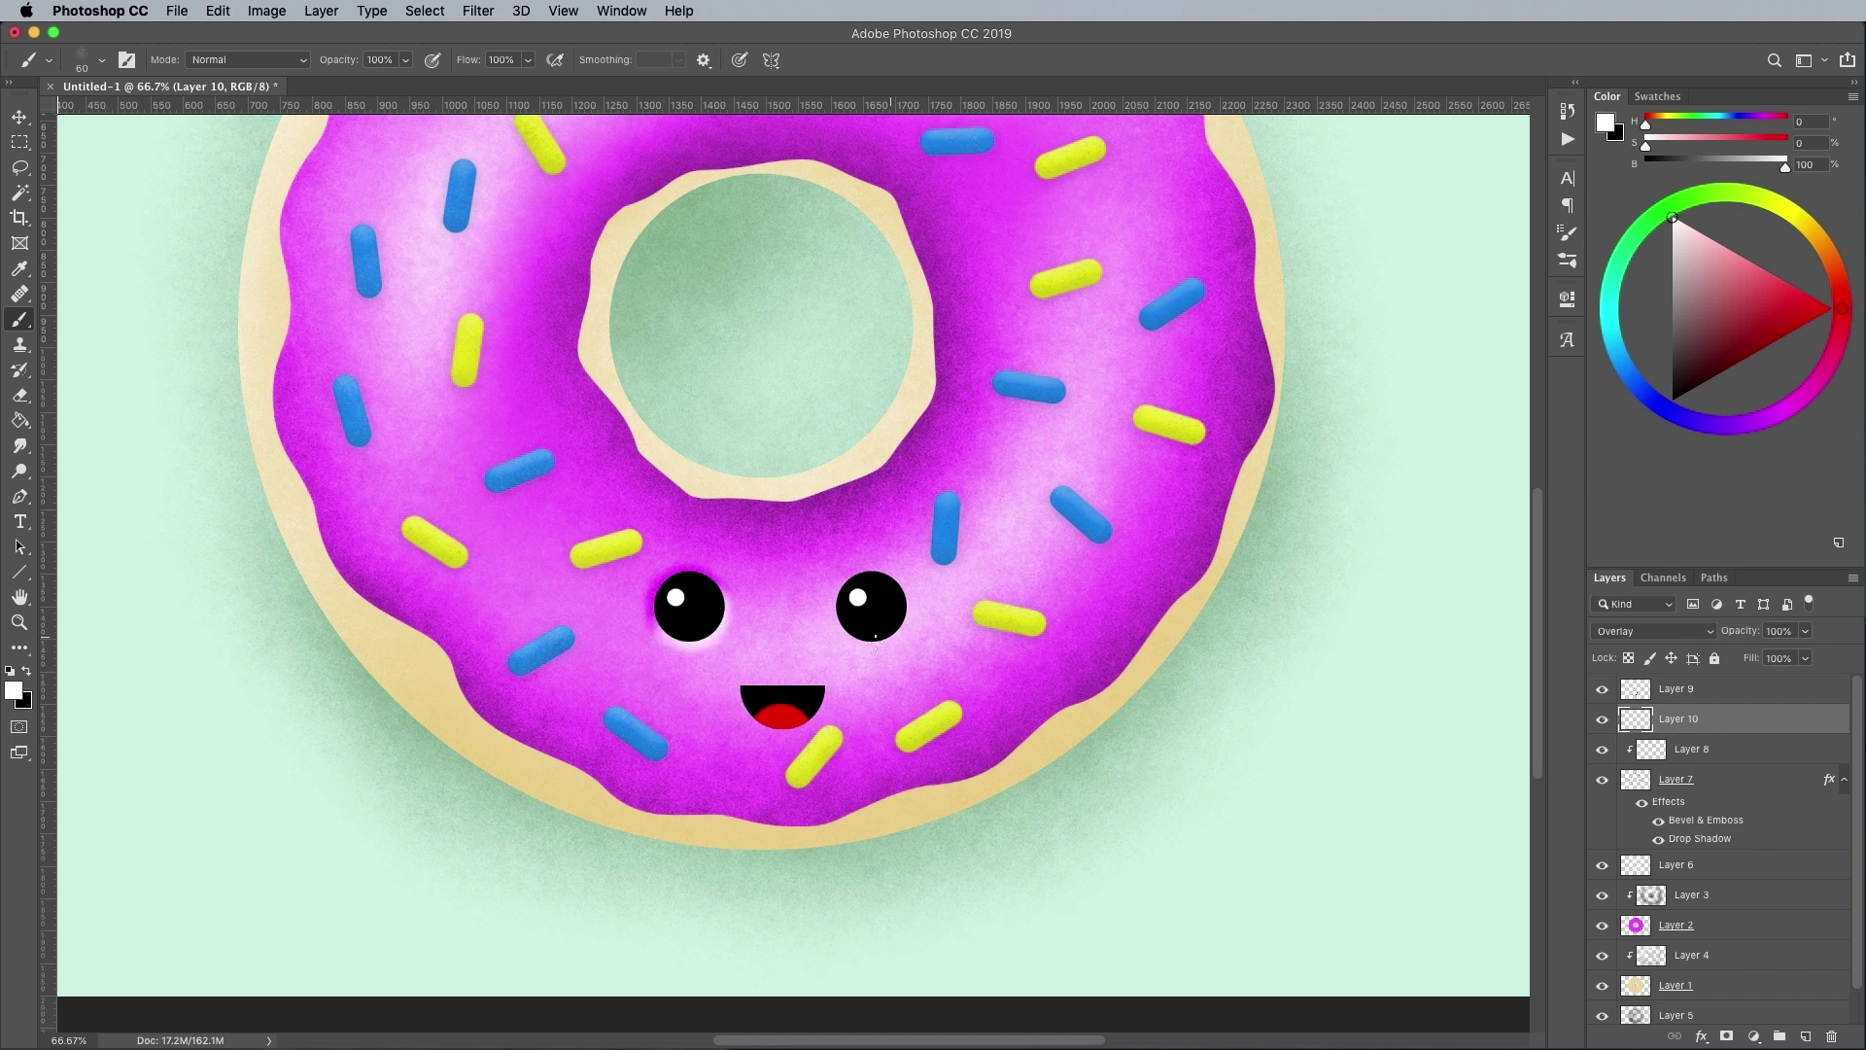
{"action": "key", "text": "x"}
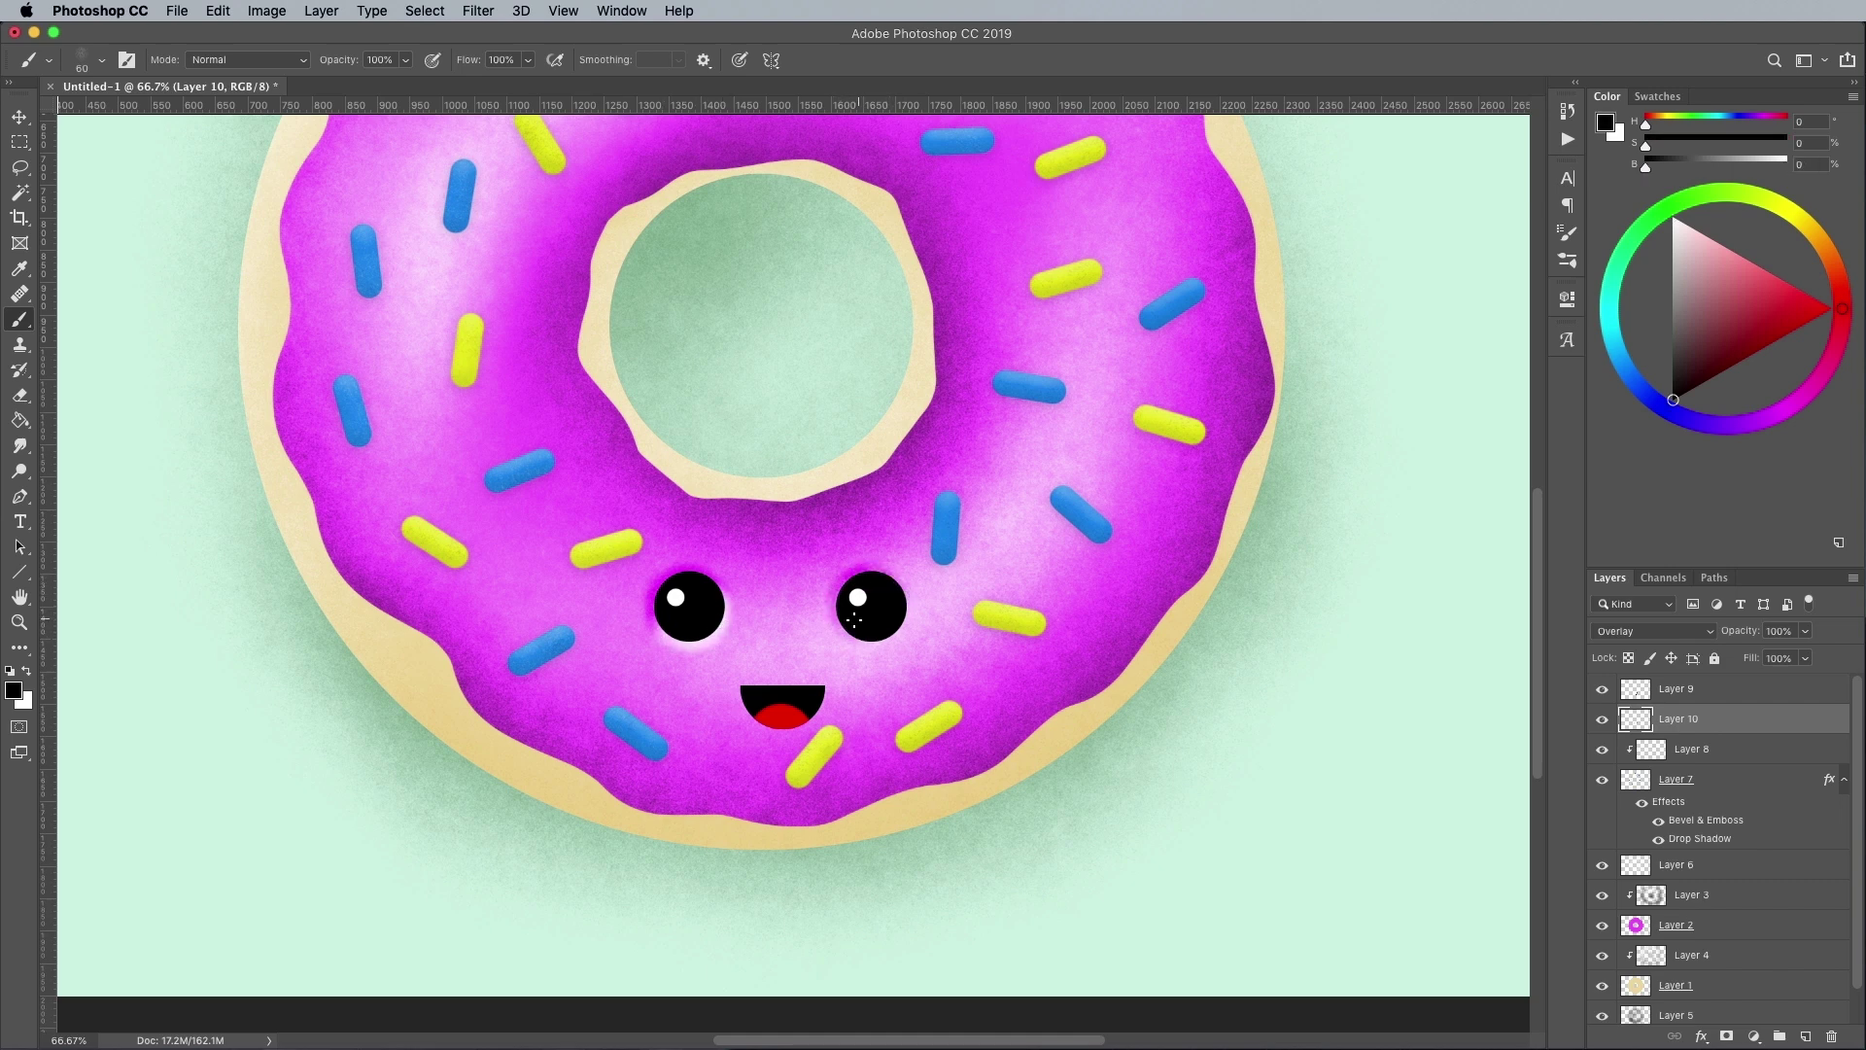
{"action": "key", "text": "x"}
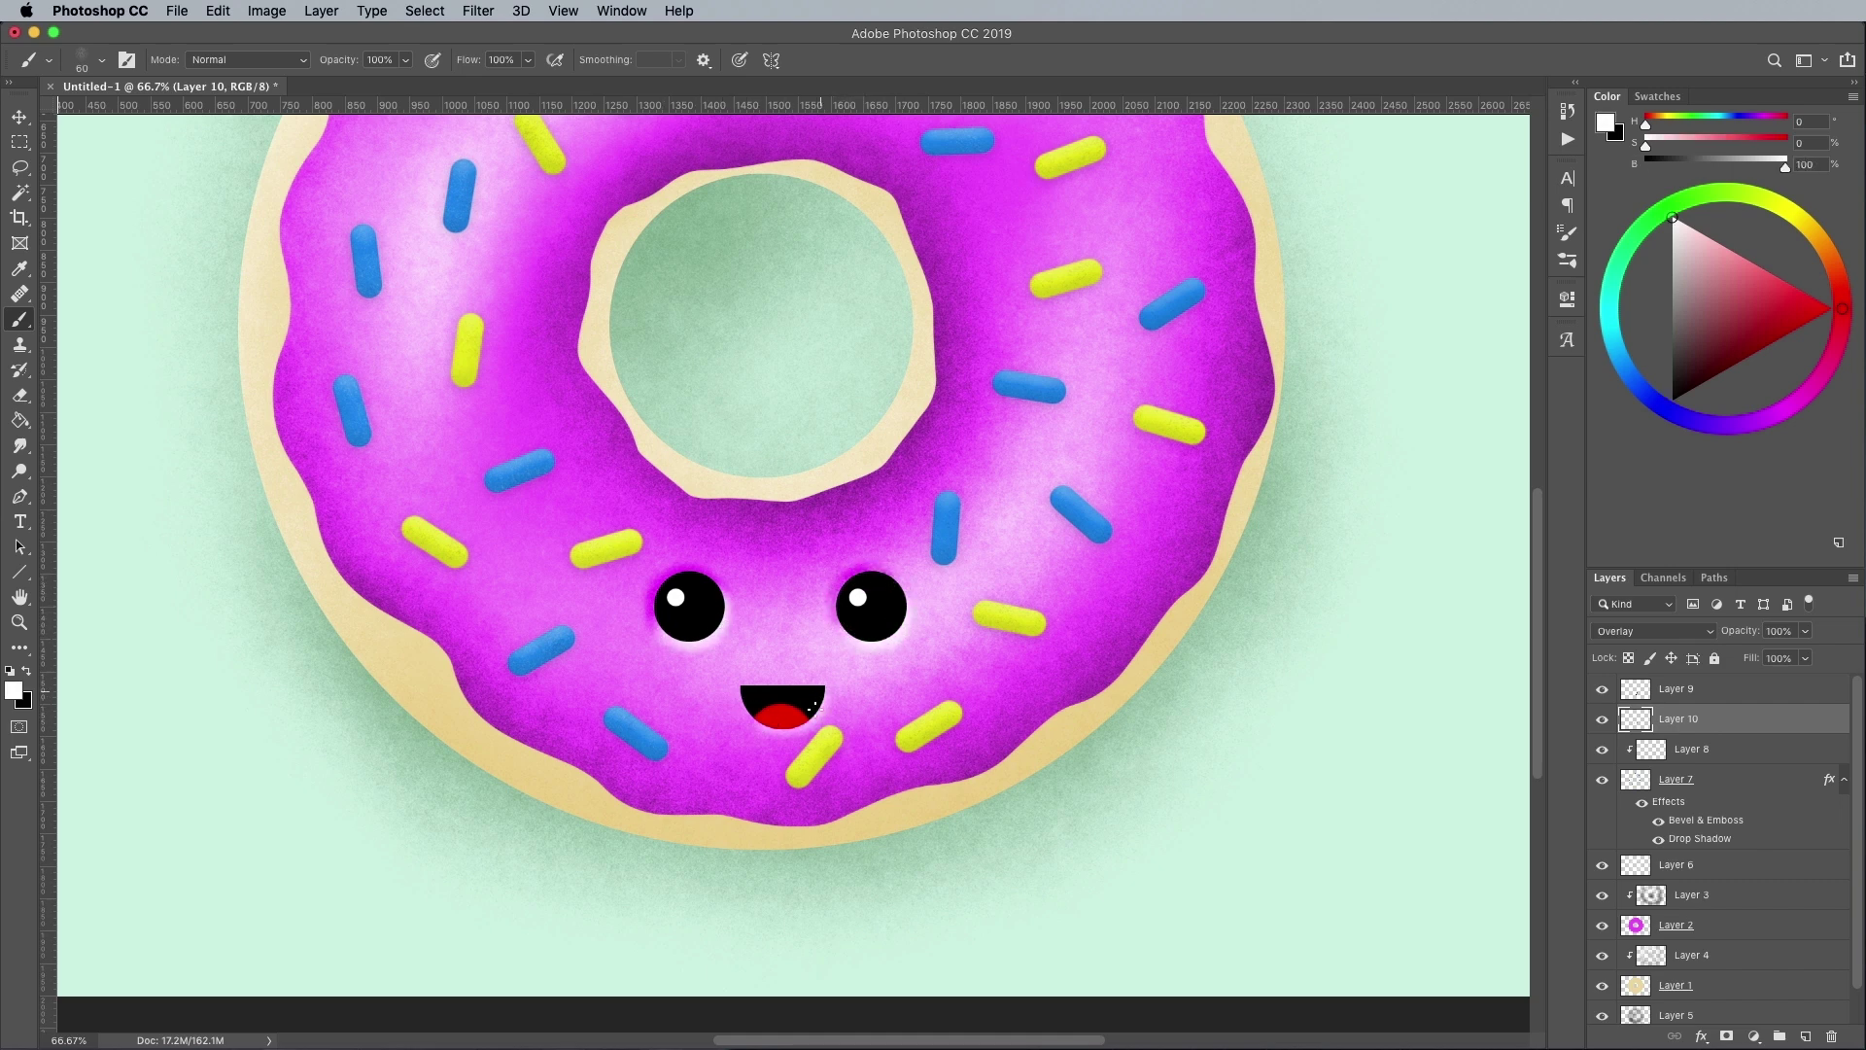
{"action": "key", "text": "x"}
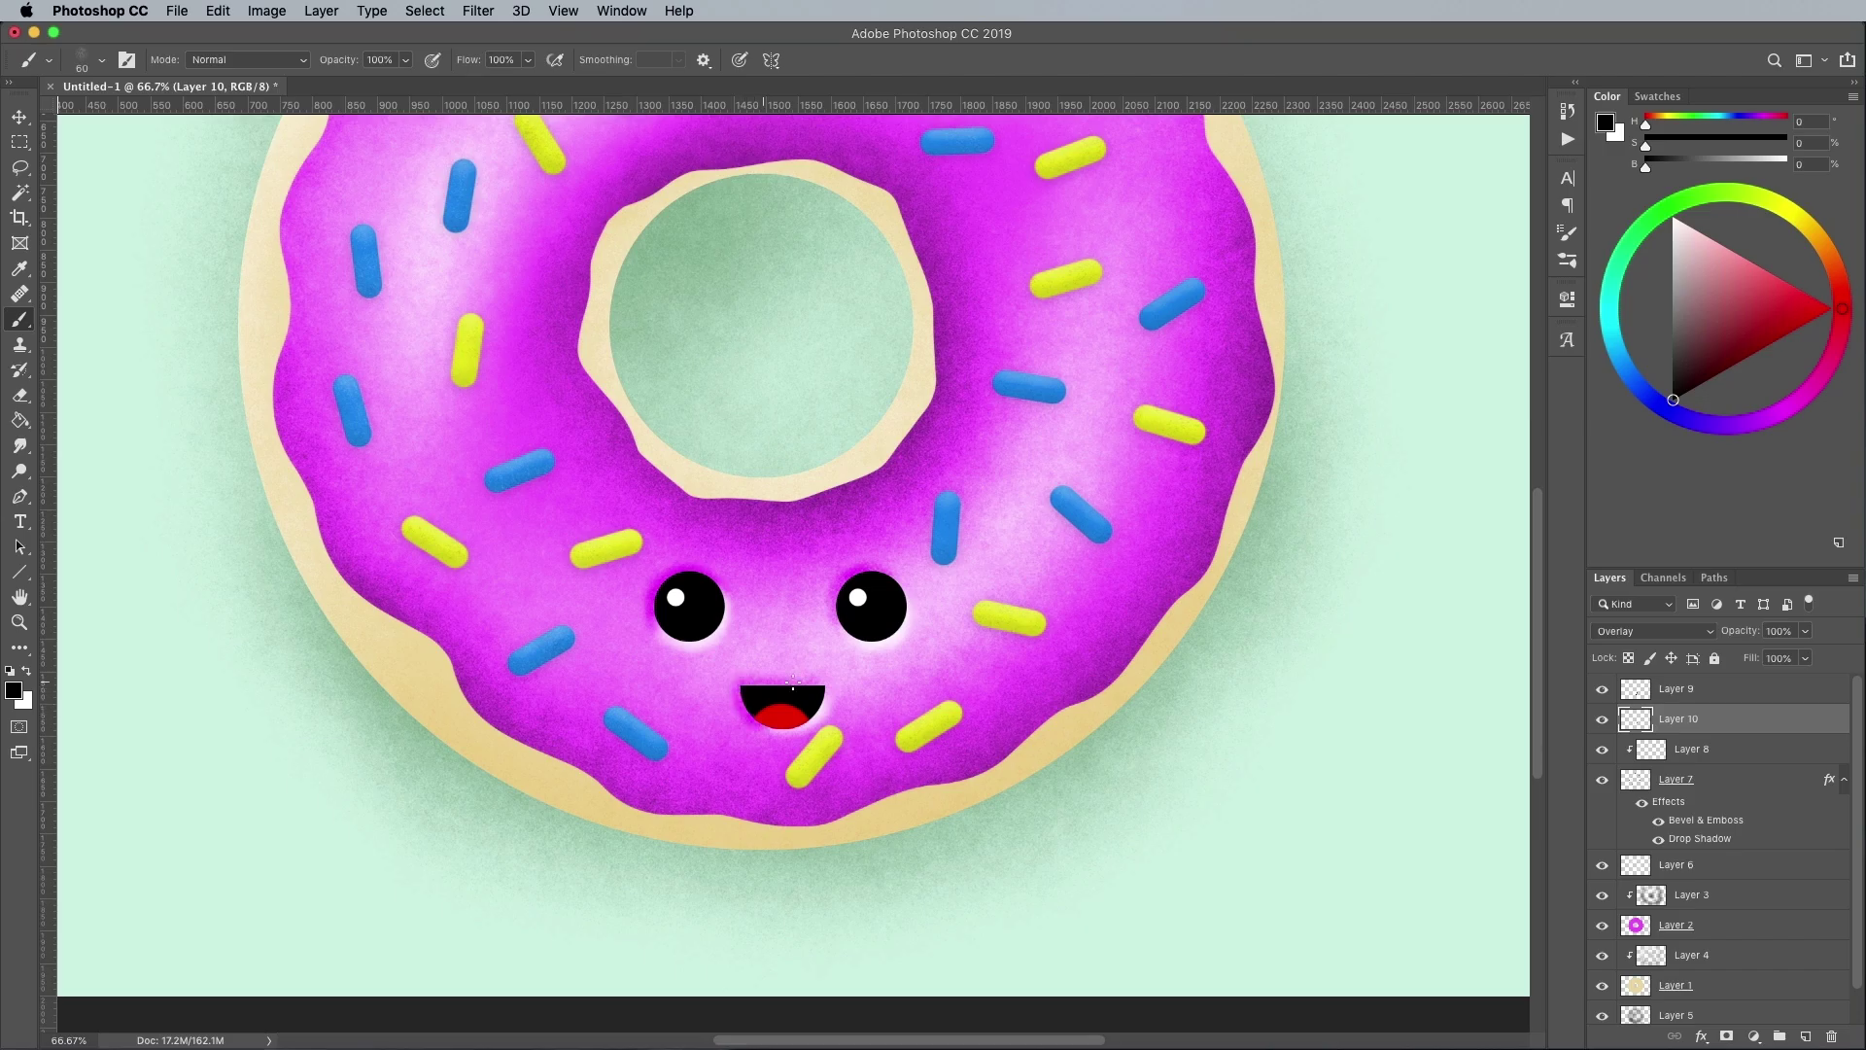